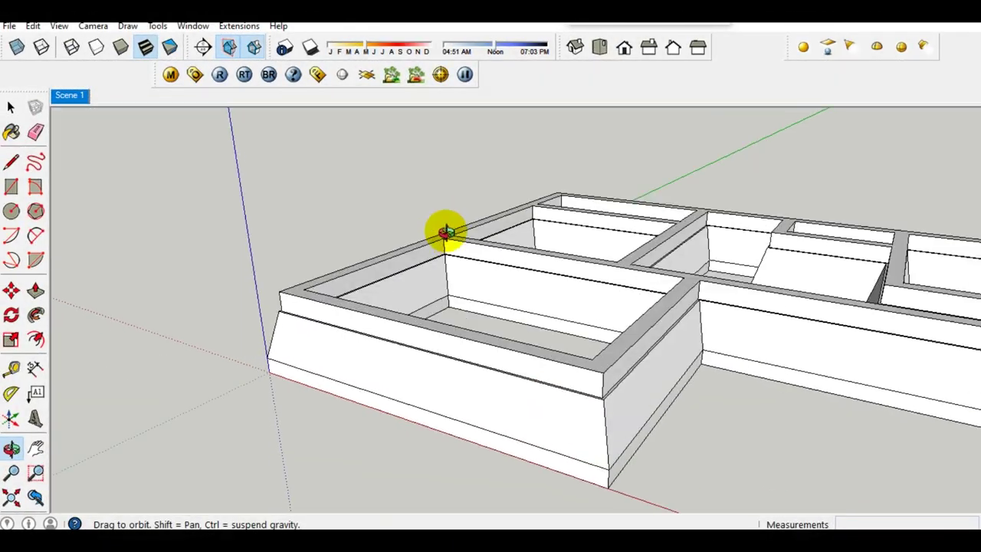
- Orbit and zoom around the finished foundation walls to inspect them from several angles
{"action": "left_click_drag", "start_coordinate": [445, 231], "coordinate": [541, 309]}
{"action": "key", "text": "space"}
{"action": "mouse_move", "coordinate": [541, 308]}
{"action": "middle_mouse_down"}
{"action": "mouse_move", "coordinate": [215, 279]}
{"action": "mouse_move", "coordinate": [261, 289]}
{"action": "mouse_move", "coordinate": [438, 281]}
{"action": "mouse_move", "coordinate": [357, 375]}
{"action": "mouse_move", "coordinate": [356, 395]}
{"action": "mouse_move", "coordinate": [390, 241]}
{"action": "mouse_move", "coordinate": [392, 303]}
{"action": "mouse_move", "coordinate": [450, 296]}
{"action": "mouse_move", "coordinate": [559, 390]}
{"action": "mouse_move", "coordinate": [534, 516]}
{"action": "mouse_move", "coordinate": [467, 291]}
{"action": "mouse_move", "coordinate": [241, 240]}
{"action": "middle_mouse_up"}
{"action": "scroll", "coordinate": [614, 387], "scroll_direction": "up", "scroll_amount": 3}
{"action": "mouse_move", "coordinate": [614, 387]}
{"action": "middle_mouse_down"}
{"action": "mouse_move", "coordinate": [438, 377]}
{"action": "mouse_move", "coordinate": [387, 416]}
{"action": "mouse_move", "coordinate": [608, 372]}
{"action": "middle_mouse_up"}
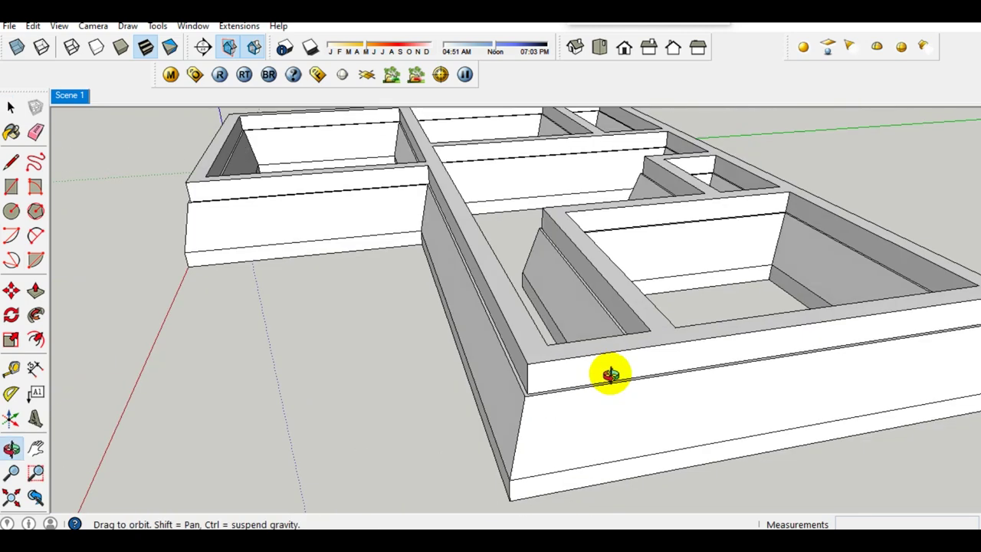
{"action": "scroll", "coordinate": [618, 368], "scroll_direction": "down", "scroll_amount": 2}
{"action": "mouse_move", "coordinate": [486, 329]}
{"action": "middle_mouse_down"}
{"action": "mouse_move", "coordinate": [593, 336]}
{"action": "mouse_move", "coordinate": [487, 270]}
{"action": "mouse_move", "coordinate": [618, 266]}
{"action": "middle_mouse_up"}
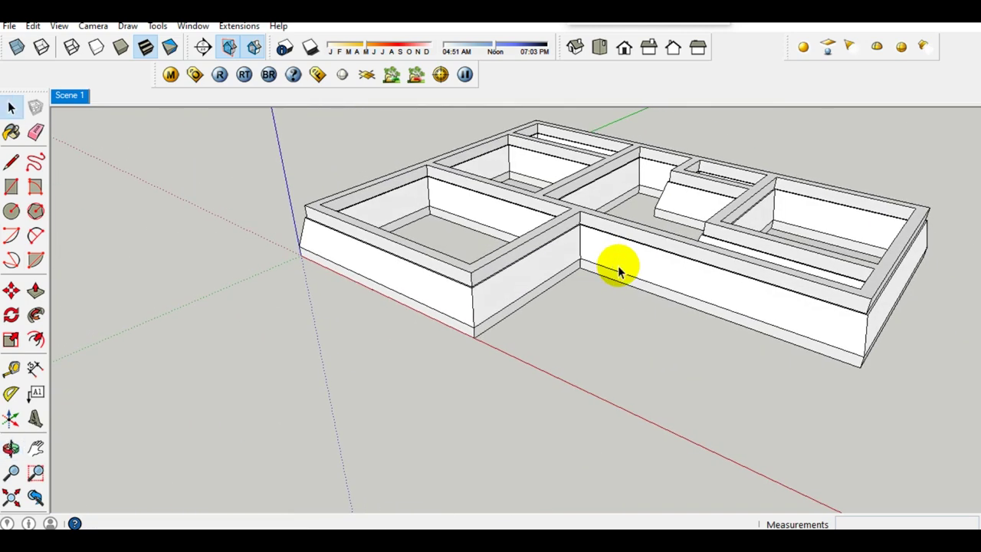
{"action": "middle_click_drag", "start_coordinate": [539, 272], "coordinate": [555, 334]}
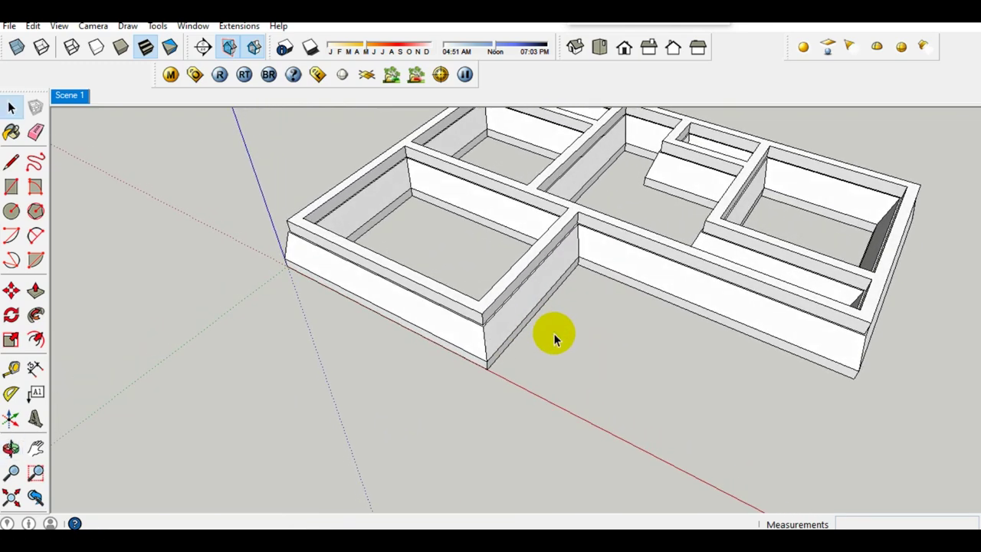
{"action": "scroll", "coordinate": [550, 332], "scroll_direction": "up", "scroll_amount": 3}
{"action": "middle_click_drag", "start_coordinate": [541, 311], "coordinate": [542, 217]}
{"action": "scroll", "coordinate": [541, 215], "scroll_direction": "down", "scroll_amount": 2}
{"action": "scroll", "coordinate": [530, 241], "scroll_direction": "down", "scroll_amount": 2}
{"action": "scroll", "coordinate": [526, 237], "scroll_direction": "up", "scroll_amount": 1}
{"action": "scroll", "coordinate": [444, 306], "scroll_direction": "up", "scroll_amount": 2}
{"action": "middle_click_drag", "start_coordinate": [441, 285], "coordinate": [439, 337]}
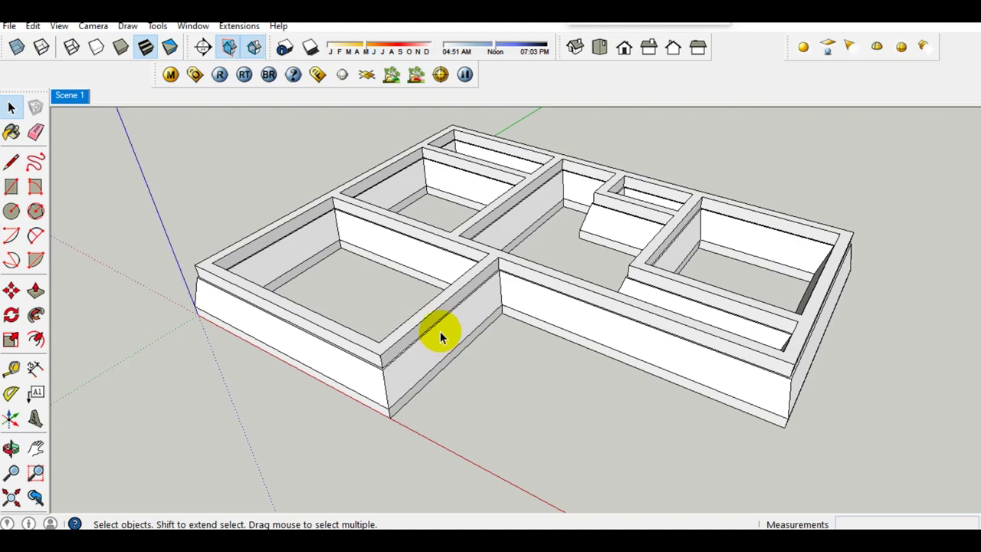
{"action": "mouse_move", "coordinate": [519, 281]}
{"action": "middle_mouse_down"}
{"action": "mouse_move", "coordinate": [563, 314]}
{"action": "mouse_move", "coordinate": [443, 314]}
{"action": "mouse_move", "coordinate": [526, 311]}
{"action": "mouse_move", "coordinate": [596, 391]}
{"action": "mouse_move", "coordinate": [642, 377]}
{"action": "mouse_move", "coordinate": [476, 282]}
{"action": "middle_mouse_up"}
{"action": "scroll", "coordinate": [476, 284], "scroll_direction": "down", "scroll_amount": 2}
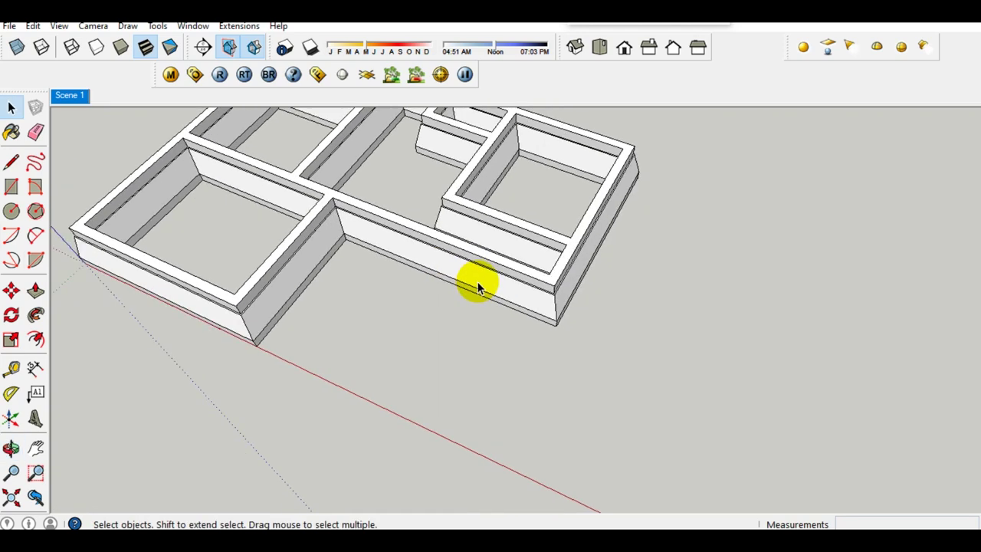
{"action": "scroll", "coordinate": [478, 285], "scroll_direction": "down", "scroll_amount": 2}
{"action": "mouse_move", "coordinate": [584, 377]}
{"action": "middle_mouse_down"}
{"action": "mouse_move", "coordinate": [504, 324]}
{"action": "mouse_move", "coordinate": [572, 300]}
{"action": "mouse_move", "coordinate": [570, 329]}
{"action": "middle_mouse_up"}
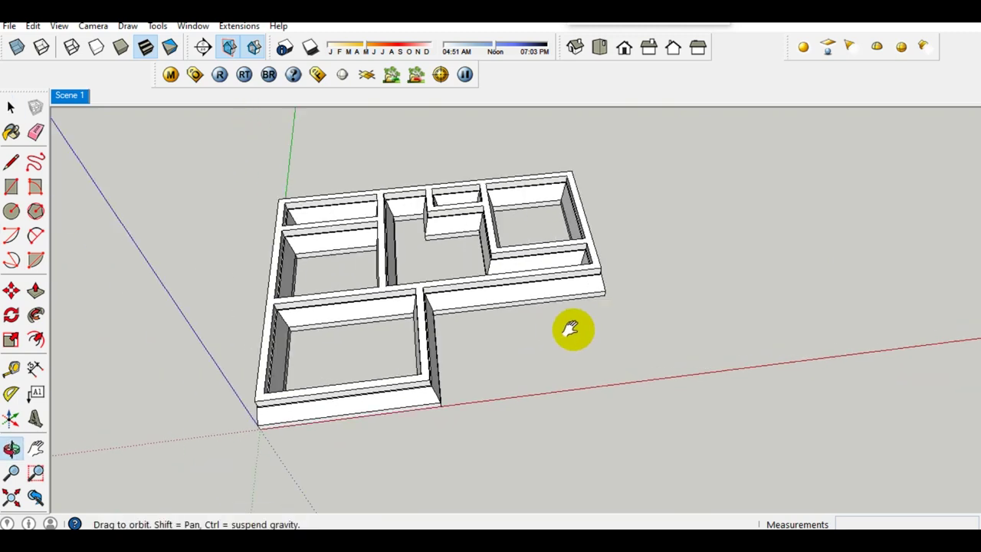
{"action": "scroll", "coordinate": [459, 299], "scroll_direction": "up", "scroll_amount": 2}
{"action": "middle_click_drag", "start_coordinate": [460, 299], "coordinate": [328, 284]}
{"action": "scroll", "coordinate": [329, 285], "scroll_direction": "up", "scroll_amount": 1}
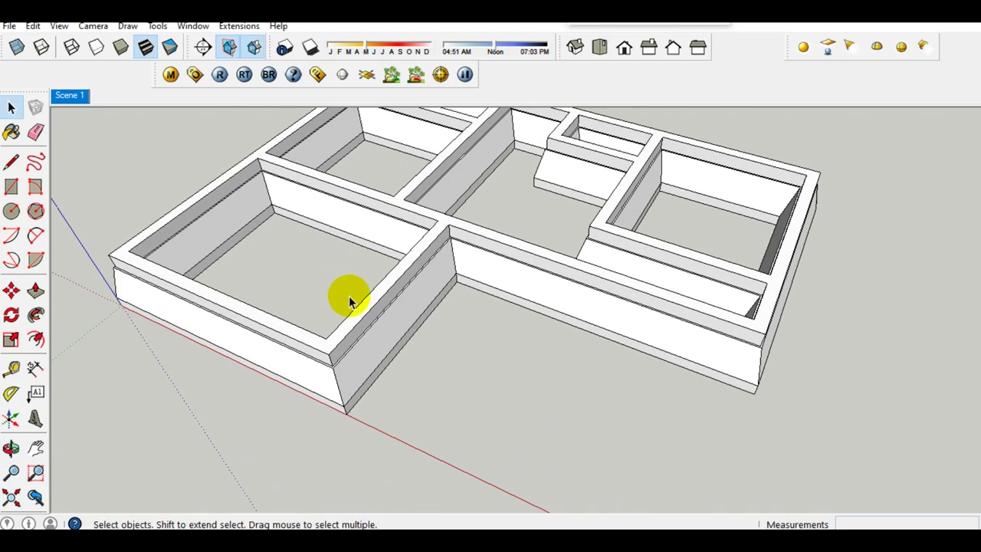
{"action": "scroll", "coordinate": [381, 328], "scroll_direction": "up", "scroll_amount": 3}
{"action": "scroll", "coordinate": [385, 327], "scroll_direction": "down", "scroll_amount": 3}
{"action": "scroll", "coordinate": [392, 321], "scroll_direction": "down", "scroll_amount": 1}
{"action": "scroll", "coordinate": [392, 321], "scroll_direction": "up", "scroll_amount": 2}
{"action": "mouse_move", "coordinate": [383, 324]}
{"action": "middle_mouse_down"}
{"action": "mouse_move", "coordinate": [486, 274]}
{"action": "mouse_move", "coordinate": [552, 258]}
{"action": "mouse_move", "coordinate": [547, 344]}
{"action": "mouse_move", "coordinate": [629, 235]}
{"action": "middle_mouse_up"}
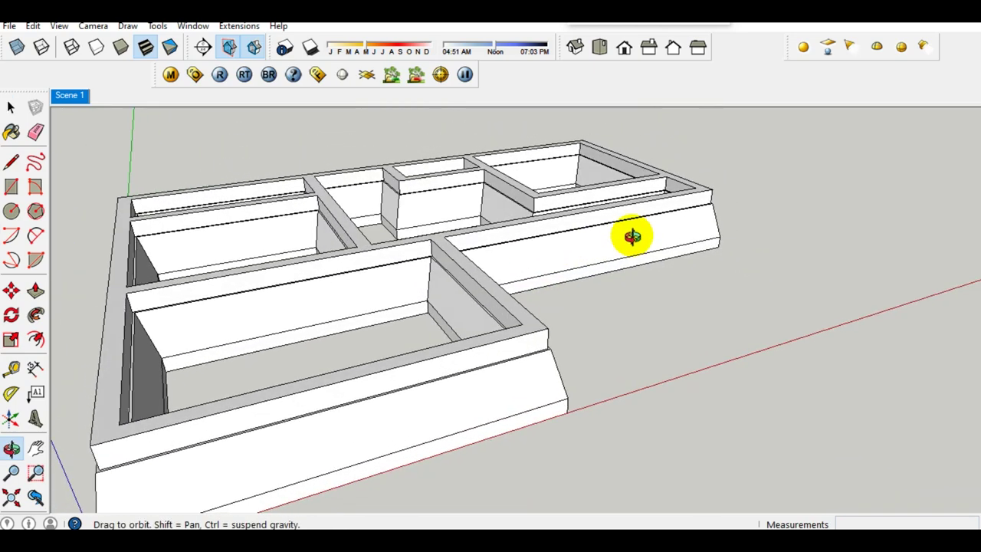
{"action": "scroll", "coordinate": [581, 285], "scroll_direction": "down", "scroll_amount": 3}
{"action": "middle_click_drag", "start_coordinate": [569, 289], "coordinate": [532, 361]}
{"action": "scroll", "coordinate": [605, 307], "scroll_direction": "up", "scroll_amount": 5}
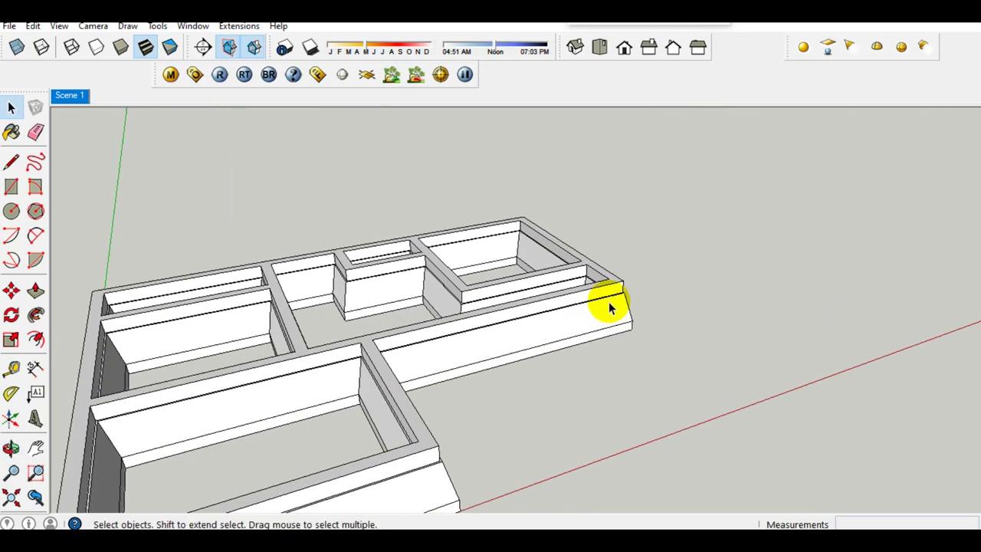
{"action": "mouse_move", "coordinate": [605, 306]}
{"action": "middle_mouse_down"}
{"action": "mouse_move", "coordinate": [429, 307]}
{"action": "mouse_move", "coordinate": [532, 335]}
{"action": "mouse_move", "coordinate": [596, 332]}
{"action": "mouse_move", "coordinate": [407, 324]}
{"action": "mouse_move", "coordinate": [406, 335]}
{"action": "mouse_move", "coordinate": [333, 325]}
{"action": "mouse_move", "coordinate": [505, 291]}
{"action": "mouse_move", "coordinate": [471, 307]}
{"action": "mouse_move", "coordinate": [532, 329]}
{"action": "mouse_move", "coordinate": [752, 280]}
{"action": "mouse_move", "coordinate": [779, 318]}
{"action": "middle_mouse_up"}
{"action": "scroll", "coordinate": [333, 324], "scroll_direction": "down", "scroll_amount": 3}
{"action": "scroll", "coordinate": [505, 291], "scroll_direction": "up", "scroll_amount": 3}
{"action": "scroll", "coordinate": [421, 328], "scroll_direction": "down", "scroll_amount": 3}
{"action": "middle_click_drag", "start_coordinate": [416, 328], "coordinate": [579, 318]}
{"action": "scroll", "coordinate": [579, 318], "scroll_direction": "down", "scroll_amount": 2}
{"action": "middle_click_drag", "start_coordinate": [401, 311], "coordinate": [553, 298]}
{"action": "scroll", "coordinate": [554, 301], "scroll_direction": "down", "scroll_amount": 2}
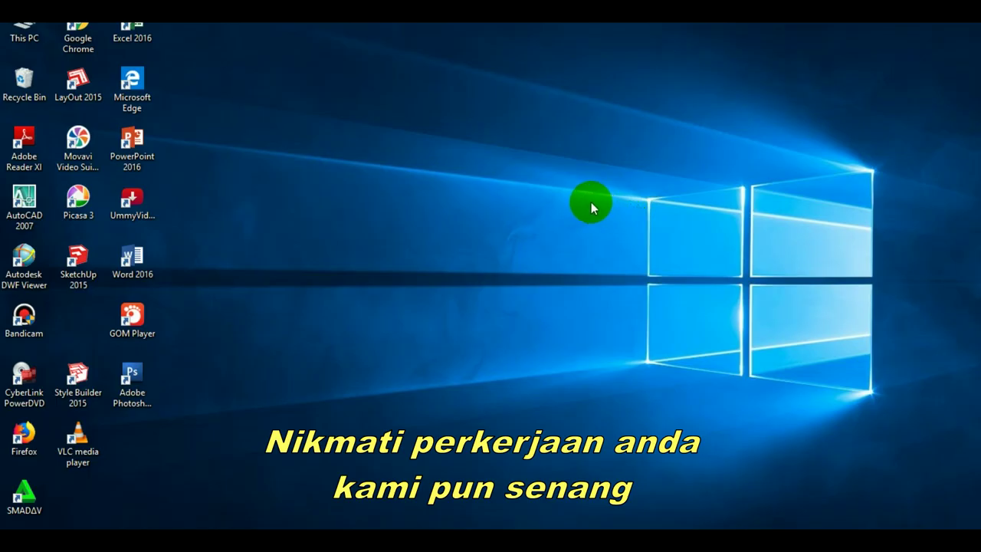
- Refresh the desktop and launch SketchUp 2015 with a new model showing the scale figure
{"action": "right_click", "coordinate": [584, 198]}
{"action": "left_click", "coordinate": [617, 237]}
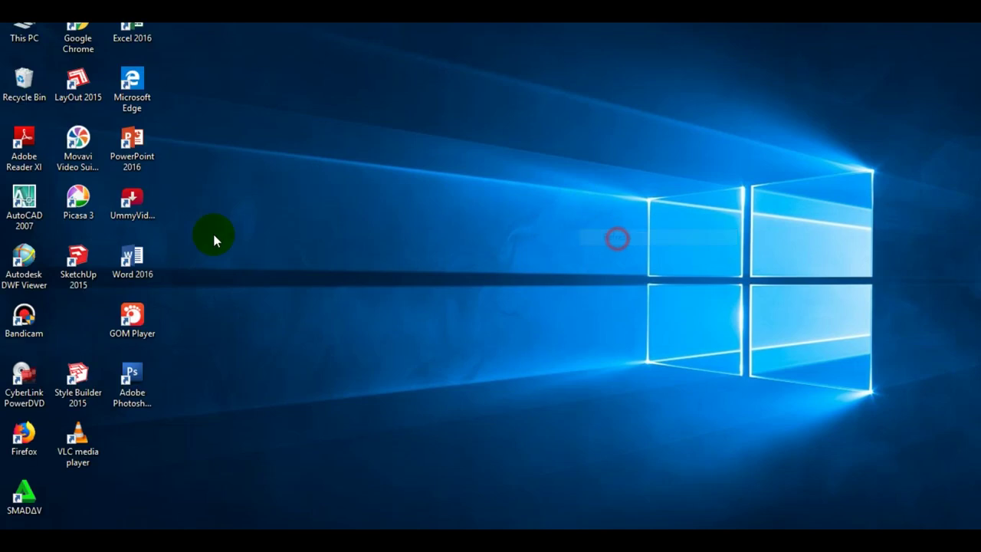
{"action": "double_click", "coordinate": [88, 265]}
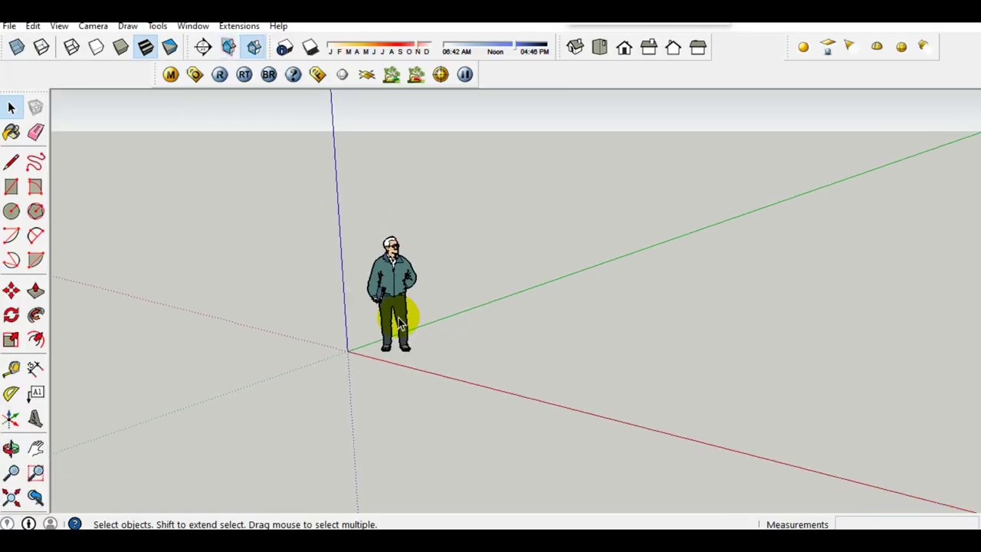
{"action": "scroll", "coordinate": [403, 318], "scroll_direction": "up", "scroll_amount": 2}
{"action": "scroll", "coordinate": [400, 326], "scroll_direction": "up", "scroll_amount": 2}
{"action": "scroll", "coordinate": [399, 326], "scroll_direction": "down", "scroll_amount": 2}
{"action": "scroll", "coordinate": [398, 322], "scroll_direction": "down", "scroll_amount": 2}
{"action": "middle_click_drag", "start_coordinate": [401, 317], "coordinate": [383, 345], "text": "shift"}
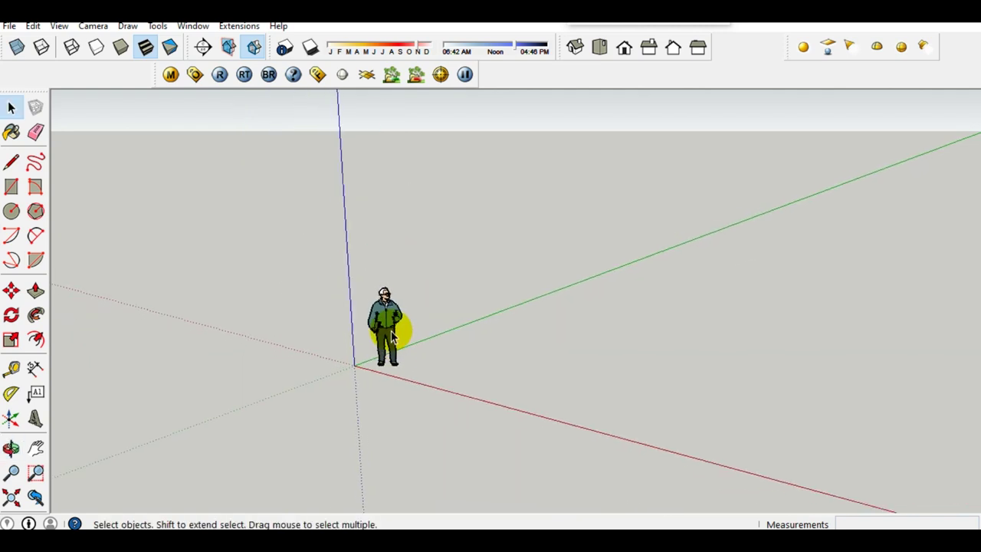
- Apply Simple Style with sky and ground from the Styles panel and review its edge settings
{"action": "left_click", "coordinate": [193, 26]}
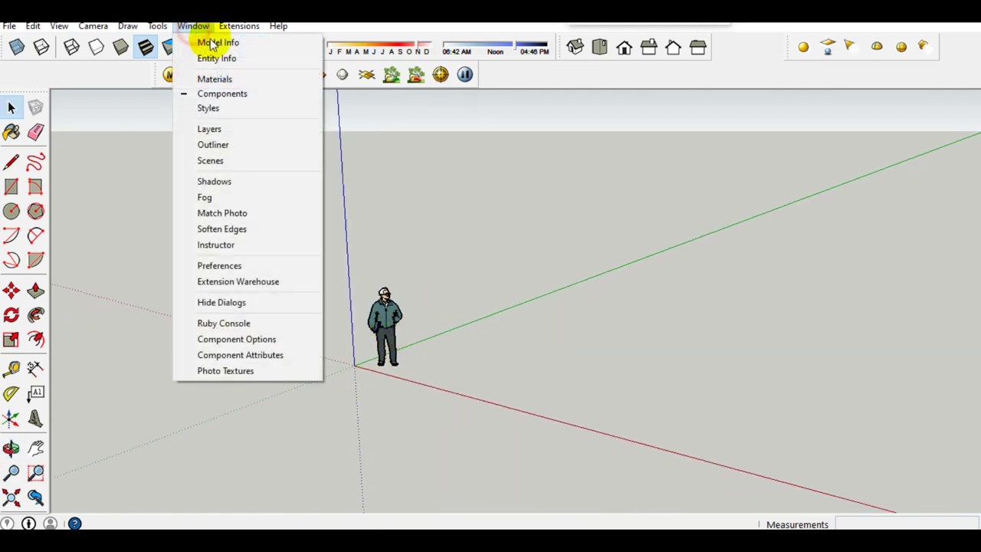
{"action": "left_click", "coordinate": [222, 109]}
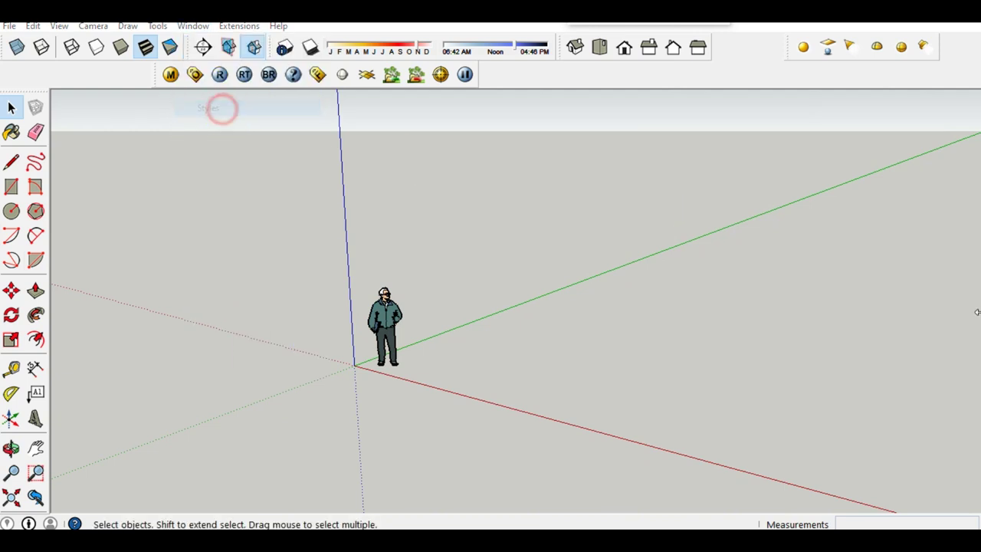
{"action": "left_click", "coordinate": [932, 422]}
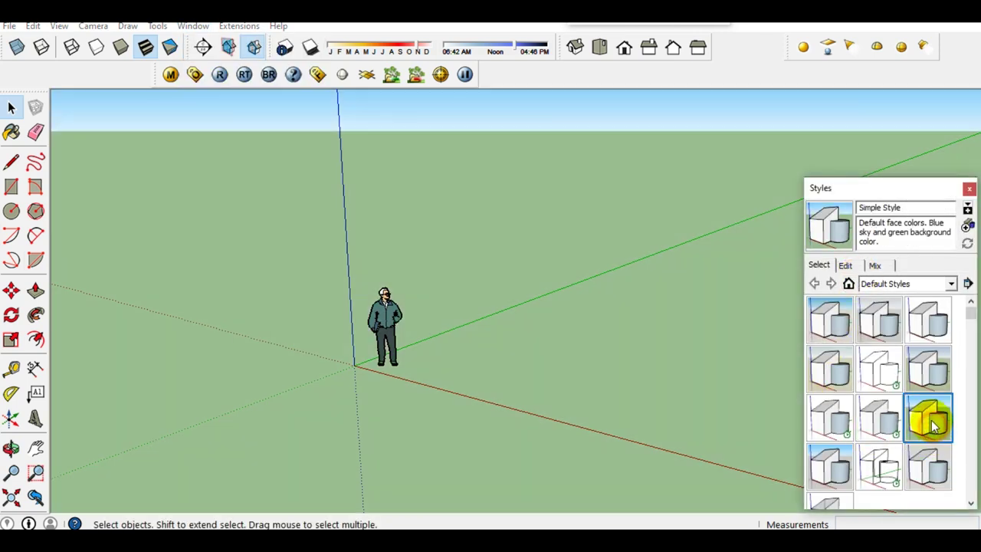
{"action": "left_click", "coordinate": [845, 267]}
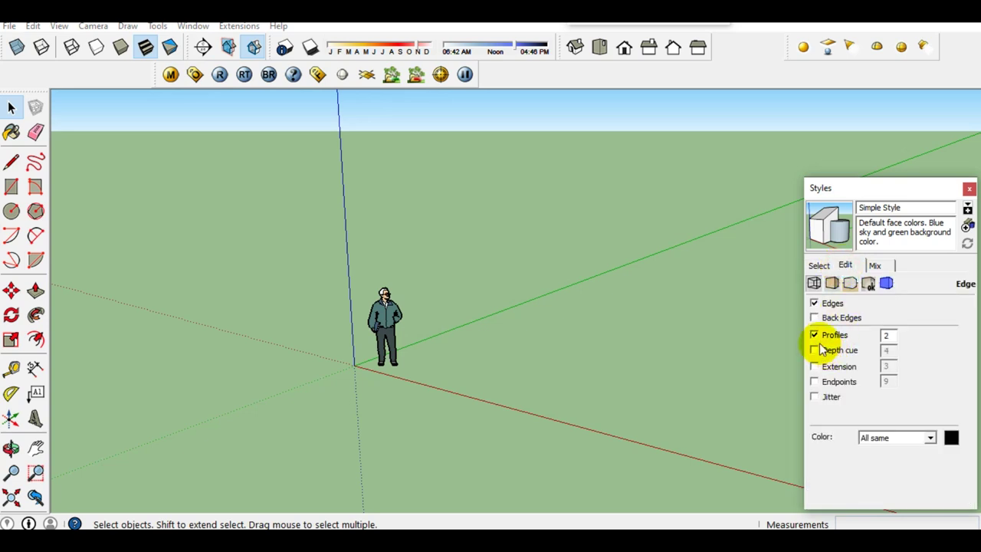
{"action": "left_click", "coordinate": [878, 190]}
- Delete the scale figure and close the Styles panel
{"action": "scroll", "coordinate": [361, 324], "scroll_direction": "up", "scroll_amount": 3}
{"action": "left_click_drag", "start_coordinate": [431, 328], "coordinate": [352, 240]}
{"action": "key", "text": "Delete"}
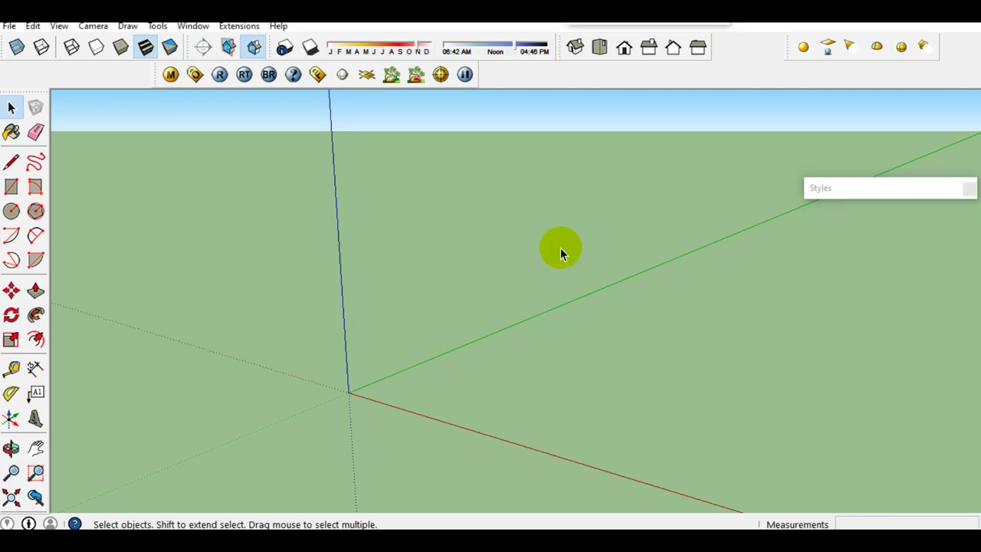
{"action": "left_click", "coordinate": [970, 189]}
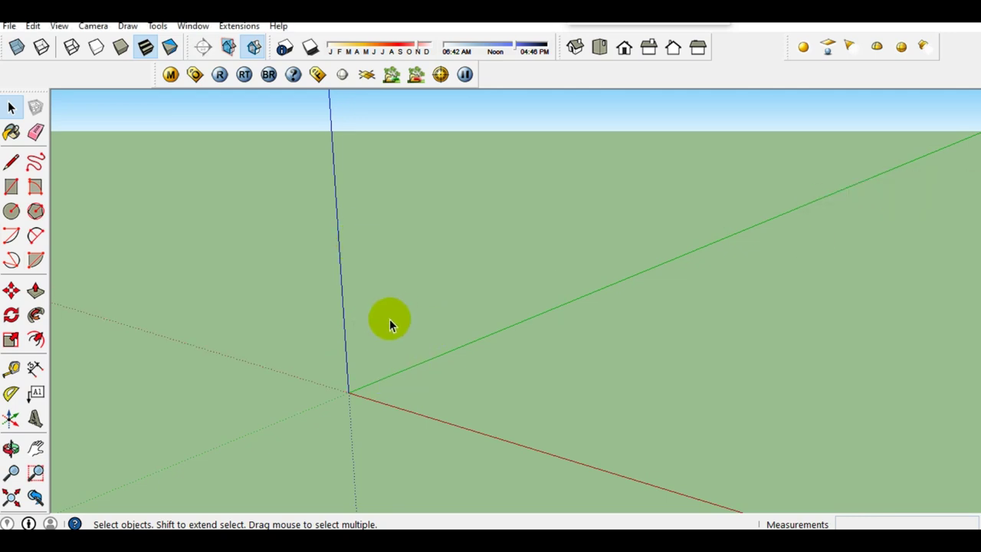
- Draw a large ground rectangle from the origin and make it a group
{"action": "left_click", "coordinate": [11, 187]}
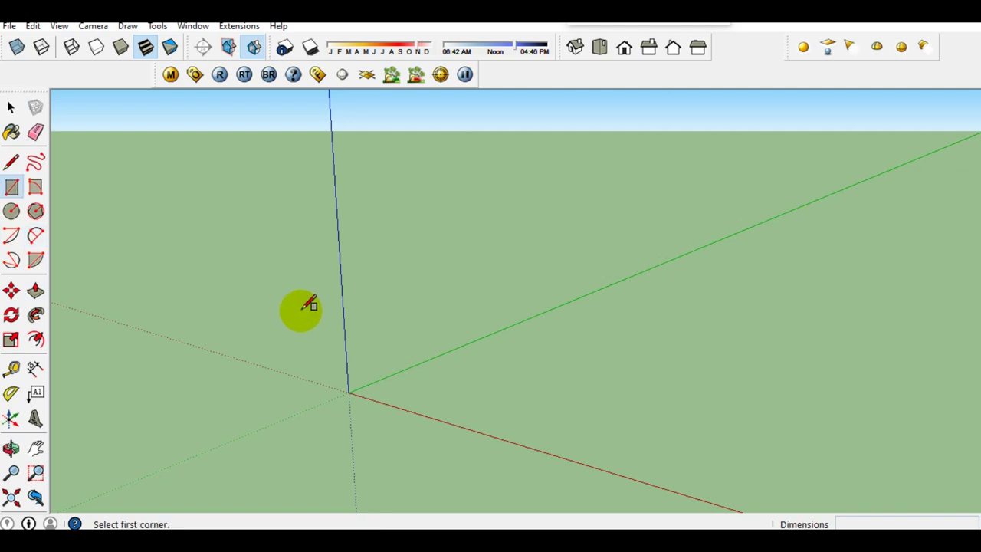
{"action": "left_click", "coordinate": [348, 394]}
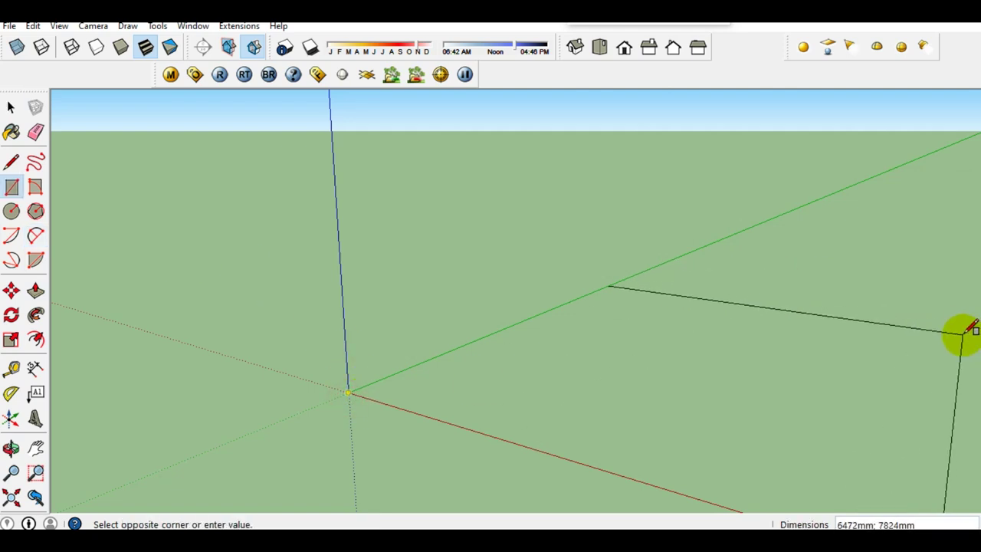
{"action": "left_click", "coordinate": [963, 333]}
{"action": "key", "text": "space"}
{"action": "double_click", "coordinate": [559, 349]}
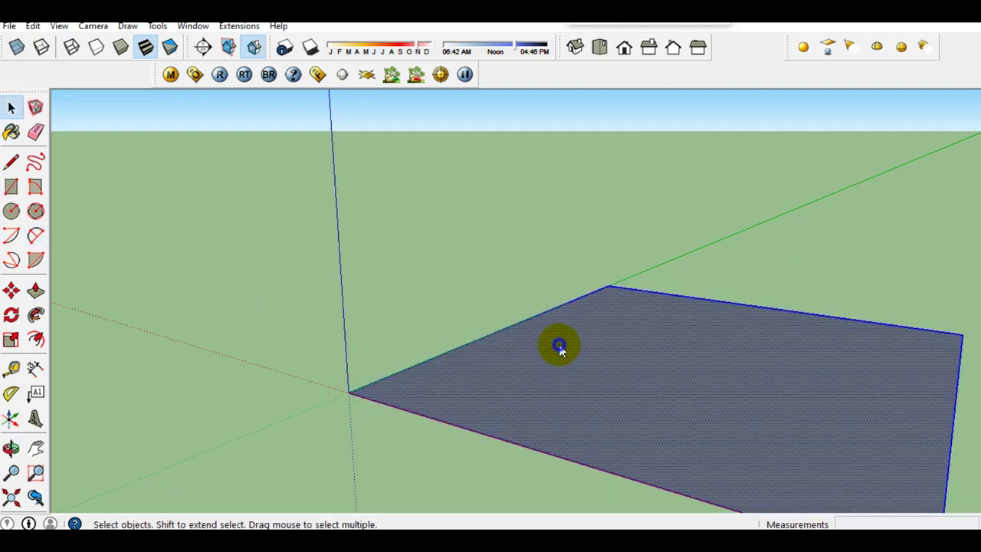
{"action": "right_click", "coordinate": [558, 349]}
{"action": "left_click", "coordinate": [625, 249]}
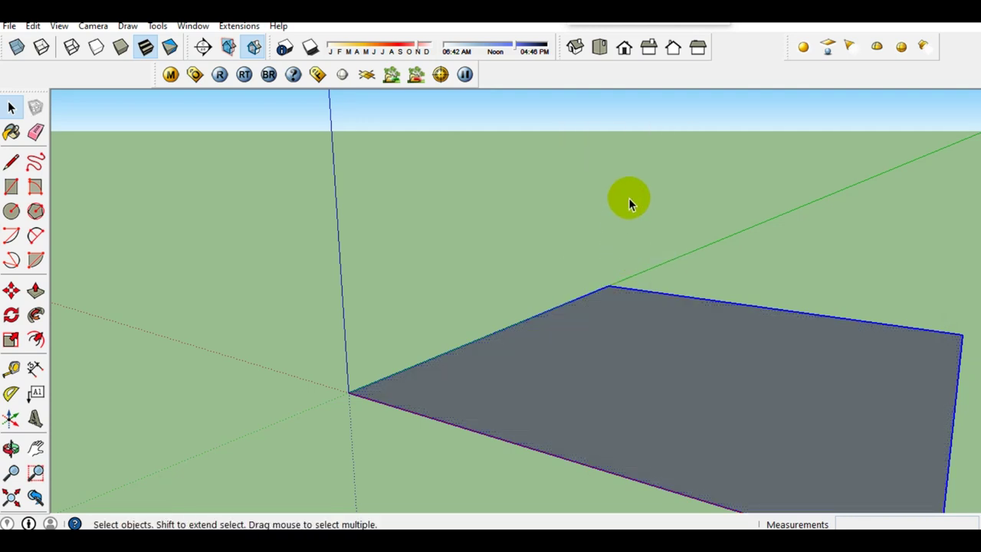
- In top view, paint the rectangle with the Translucent_Glass_Gray material
{"action": "left_click", "coordinate": [599, 48]}
{"action": "scroll", "coordinate": [490, 207], "scroll_direction": "down", "scroll_amount": 3}
{"action": "scroll", "coordinate": [491, 242], "scroll_direction": "up", "scroll_amount": 2}
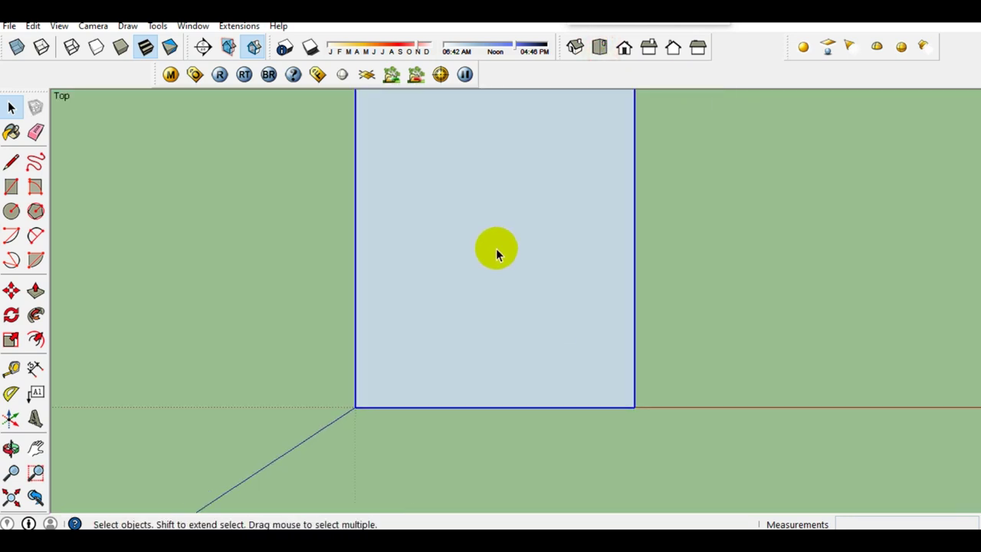
{"action": "scroll", "coordinate": [496, 249], "scroll_direction": "down", "scroll_amount": 2}
{"action": "scroll", "coordinate": [500, 253], "scroll_direction": "up", "scroll_amount": 1}
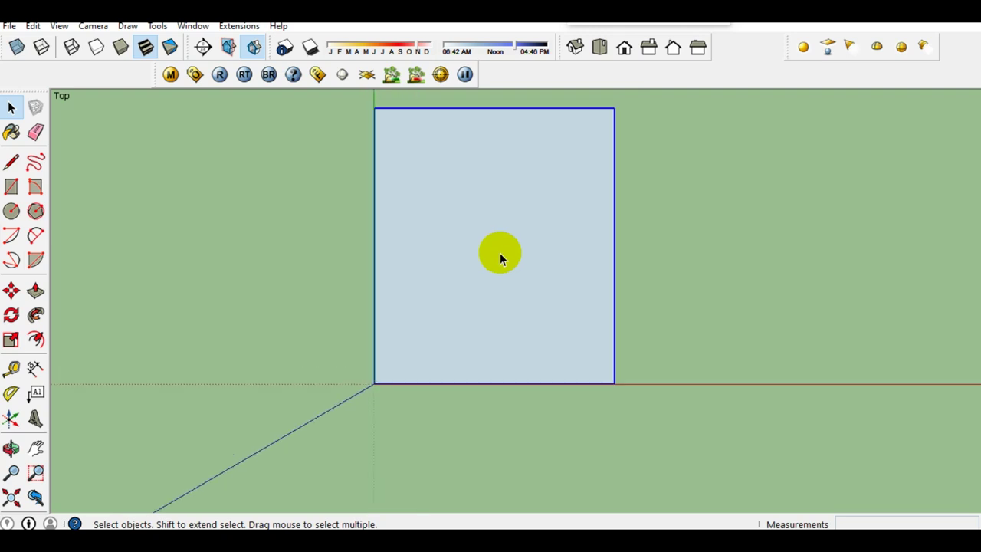
{"action": "key", "text": "b"}
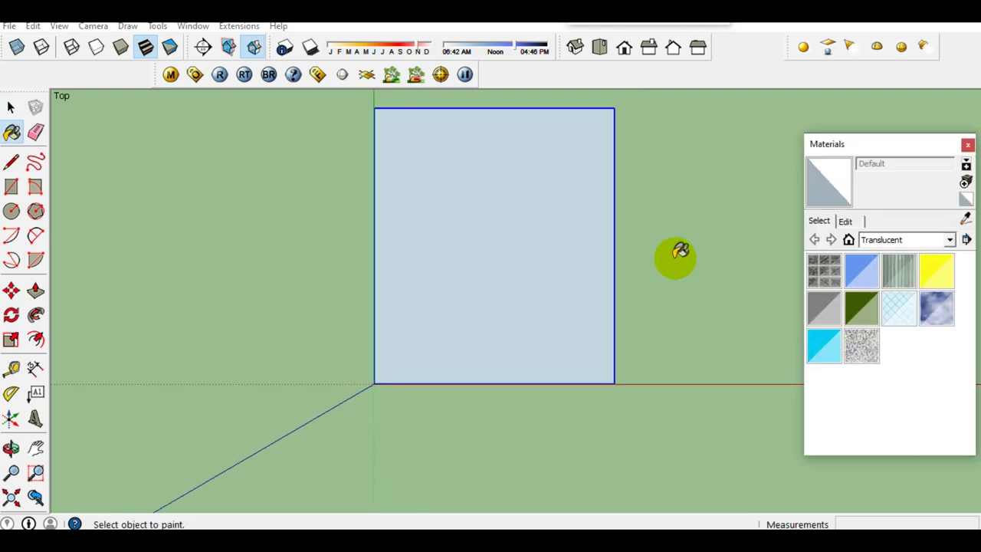
{"action": "left_click", "coordinate": [826, 311]}
{"action": "scroll", "coordinate": [551, 304], "scroll_direction": "up", "scroll_amount": 2}
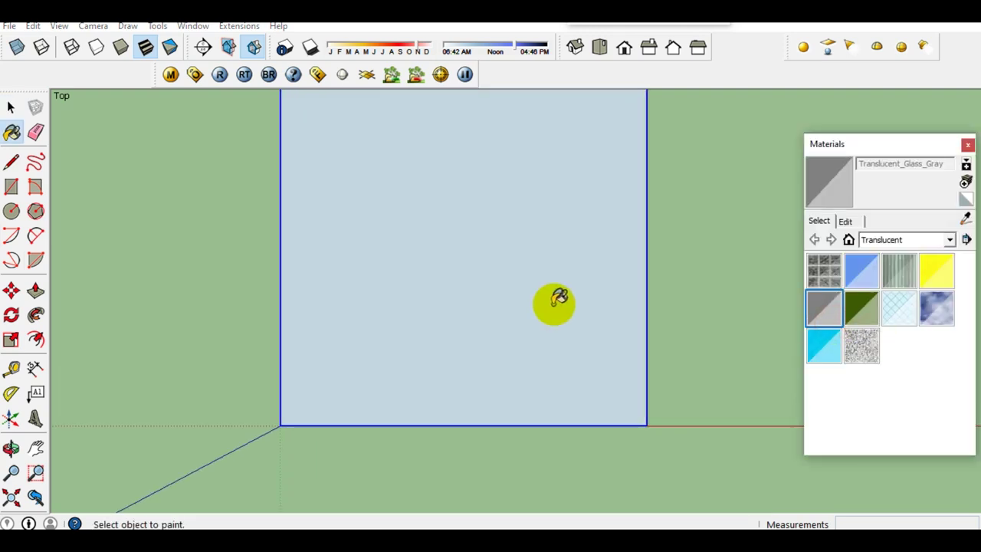
{"action": "left_click", "coordinate": [557, 302]}
{"action": "key", "text": "space"}
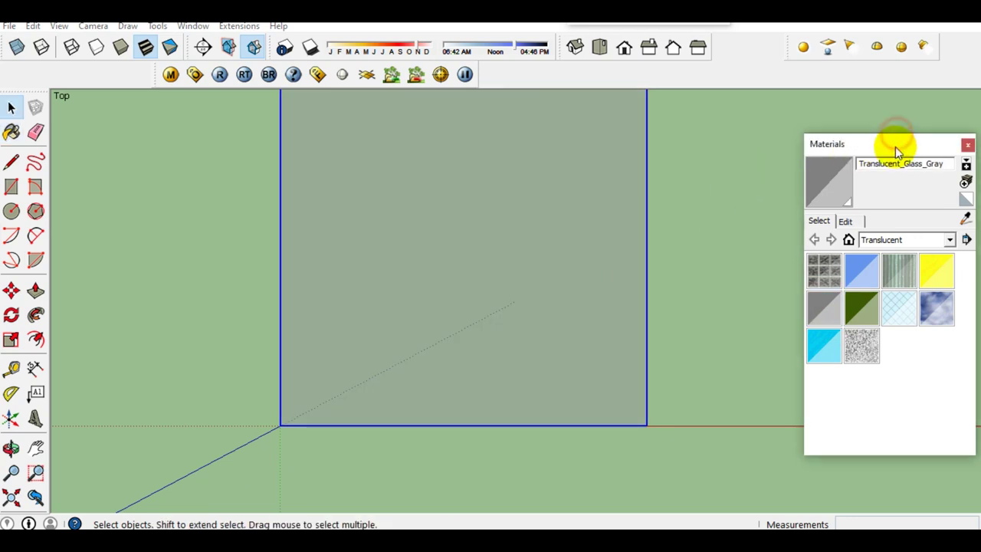
{"action": "left_click", "coordinate": [895, 144]}
{"action": "scroll", "coordinate": [628, 306], "scroll_direction": "down", "scroll_amount": 3}
- Stretch the plot rectangle 1.25 times along the red axis and view it in perspective
{"action": "key", "text": "s"}
{"action": "left_click_drag", "start_coordinate": [635, 257], "coordinate": [691, 262]}
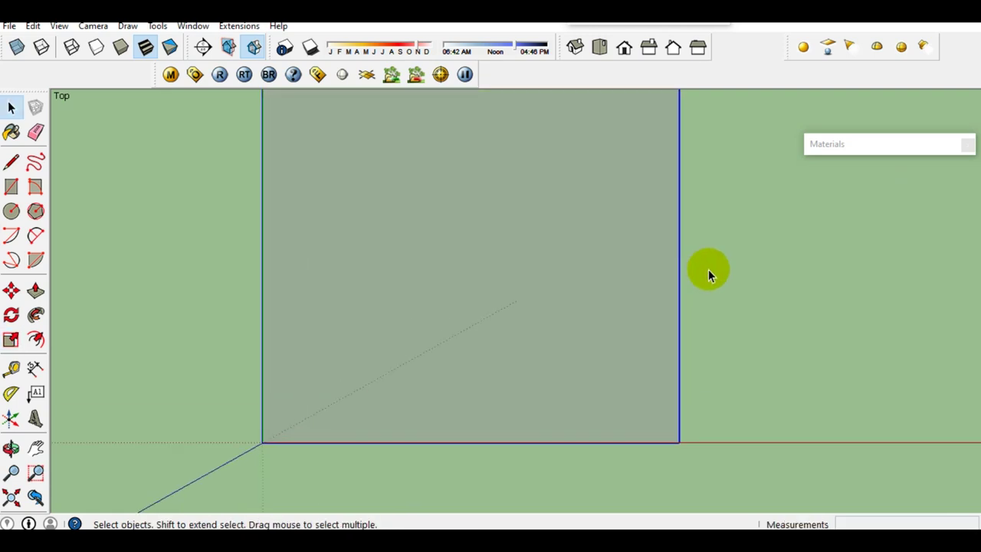
{"action": "mouse_move", "coordinate": [711, 283]}
{"action": "middle_mouse_down"}
{"action": "mouse_move", "coordinate": [701, 197]}
{"action": "mouse_move", "coordinate": [553, 334]}
{"action": "mouse_move", "coordinate": [478, 373]}
{"action": "mouse_move", "coordinate": [528, 272]}
{"action": "mouse_move", "coordinate": [442, 345]}
{"action": "mouse_move", "coordinate": [448, 361]}
{"action": "mouse_move", "coordinate": [398, 382]}
{"action": "middle_mouse_up"}
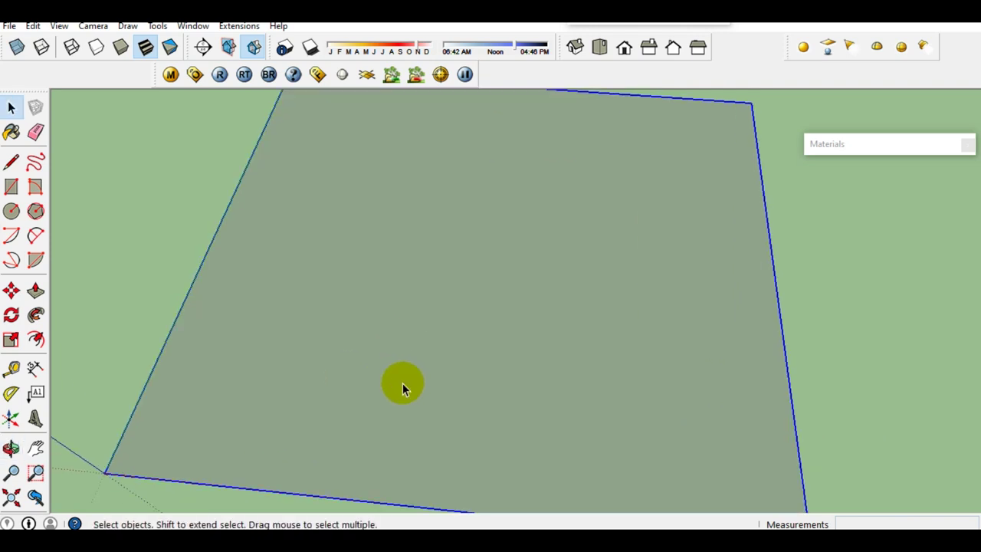
{"action": "key", "text": "l"}
{"action": "scroll", "coordinate": [383, 391], "scroll_direction": "down", "scroll_amount": 2}
- Draw the first house outline lines inside the plot, including 2000 and 1000 segments
{"action": "scroll", "coordinate": [338, 383], "scroll_direction": "up", "scroll_amount": 3}
{"action": "scroll", "coordinate": [305, 359], "scroll_direction": "down", "scroll_amount": 1}
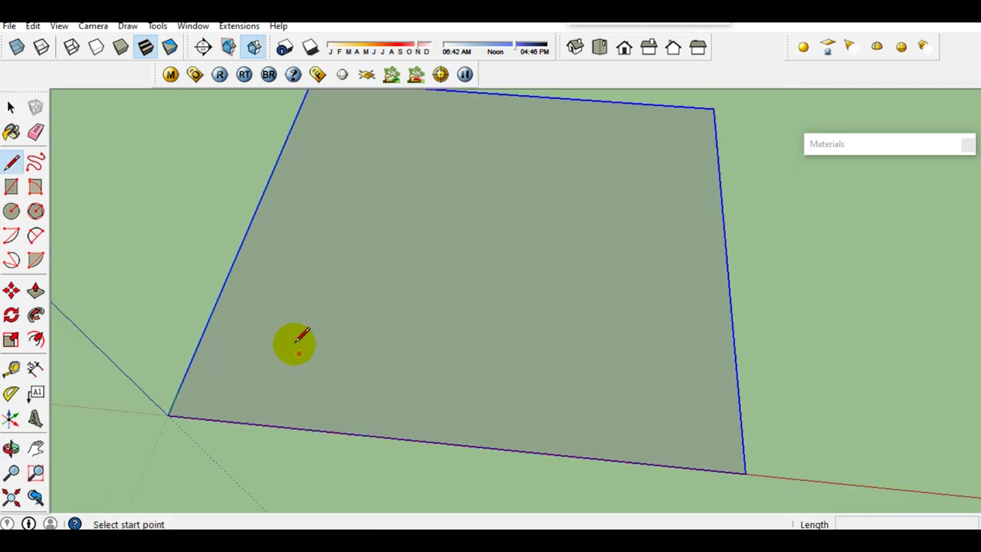
{"action": "left_click", "coordinate": [285, 335]}
{"action": "scroll", "coordinate": [496, 355], "scroll_direction": "up", "scroll_amount": 1}
{"action": "scroll", "coordinate": [497, 354], "scroll_direction": "up", "scroll_amount": 1}
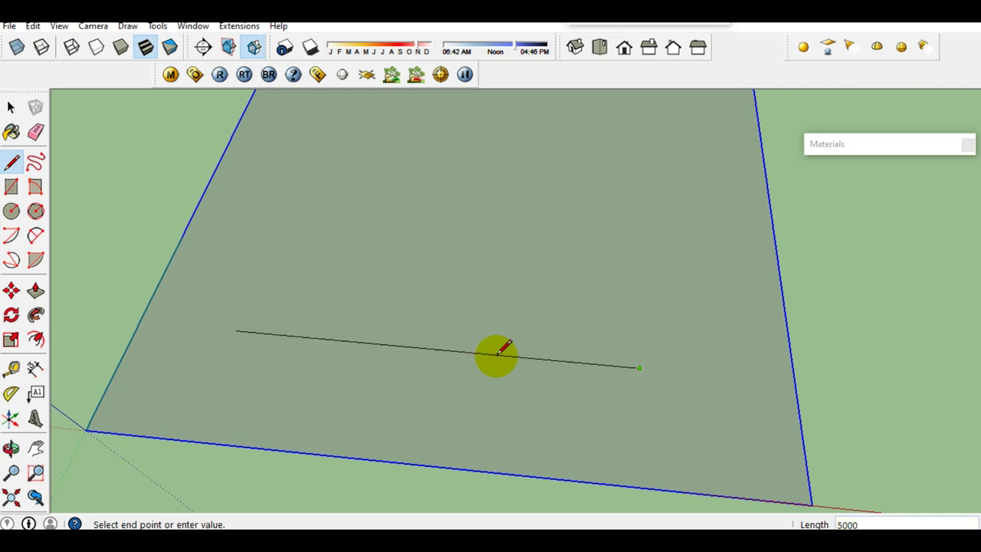
{"action": "scroll", "coordinate": [460, 368], "scroll_direction": "down", "scroll_amount": 3}
{"action": "middle_click_drag", "start_coordinate": [541, 340], "coordinate": [495, 383]}
{"action": "scroll", "coordinate": [495, 383], "scroll_direction": "up", "scroll_amount": 3}
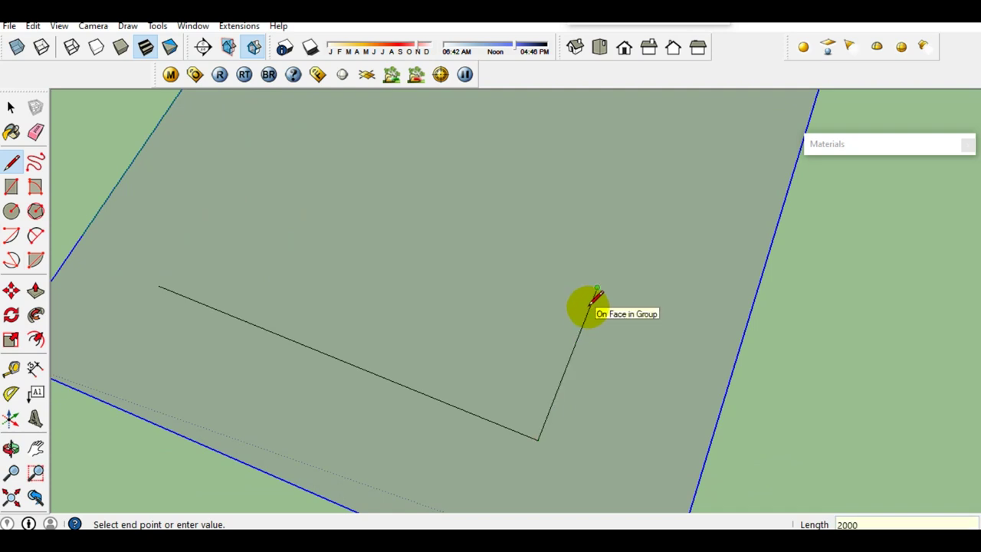
{"action": "key", "text": "Return"}
{"action": "scroll", "coordinate": [624, 301], "scroll_direction": "down", "scroll_amount": 2}
{"action": "scroll", "coordinate": [640, 318], "scroll_direction": "up", "scroll_amount": 2}
{"action": "type", "text": "1000"}
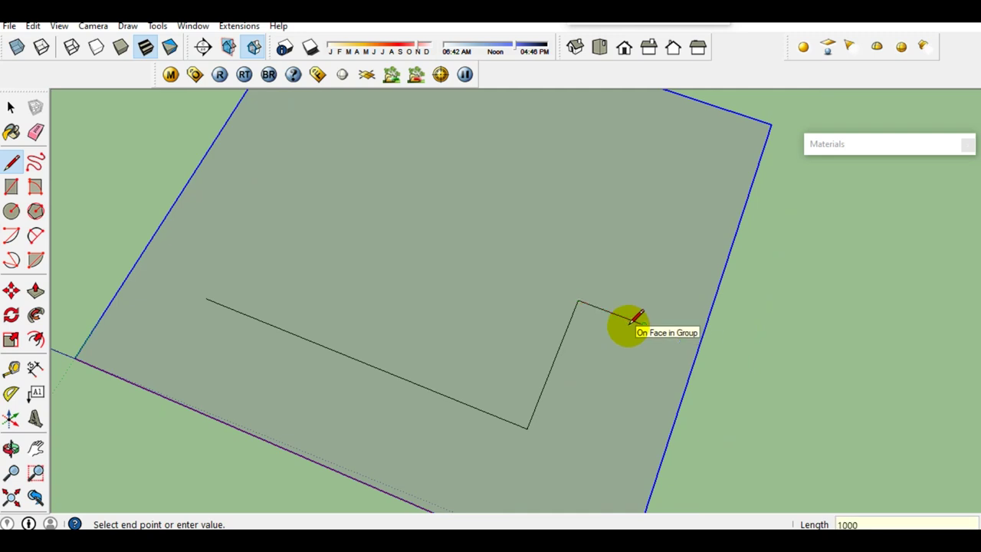
{"action": "key", "text": "Return"}
{"action": "scroll", "coordinate": [633, 320], "scroll_direction": "down", "scroll_amount": 2}
{"action": "scroll", "coordinate": [695, 233], "scroll_direction": "up", "scroll_amount": 2}
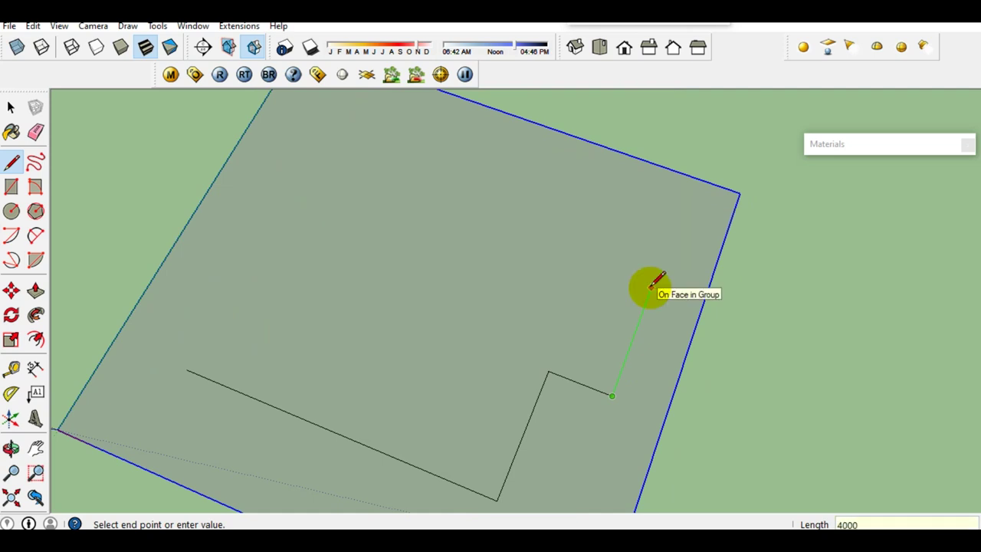
{"action": "key", "text": "space"}
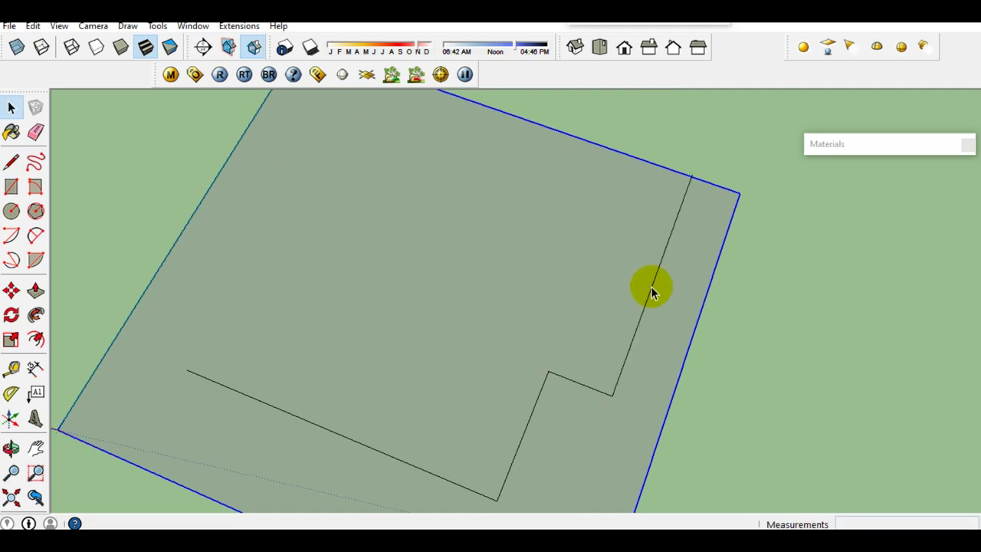
{"action": "scroll", "coordinate": [652, 285], "scroll_direction": "down", "scroll_amount": 2}
- Scale the plot group longer at its far edge
{"action": "key", "text": "s"}
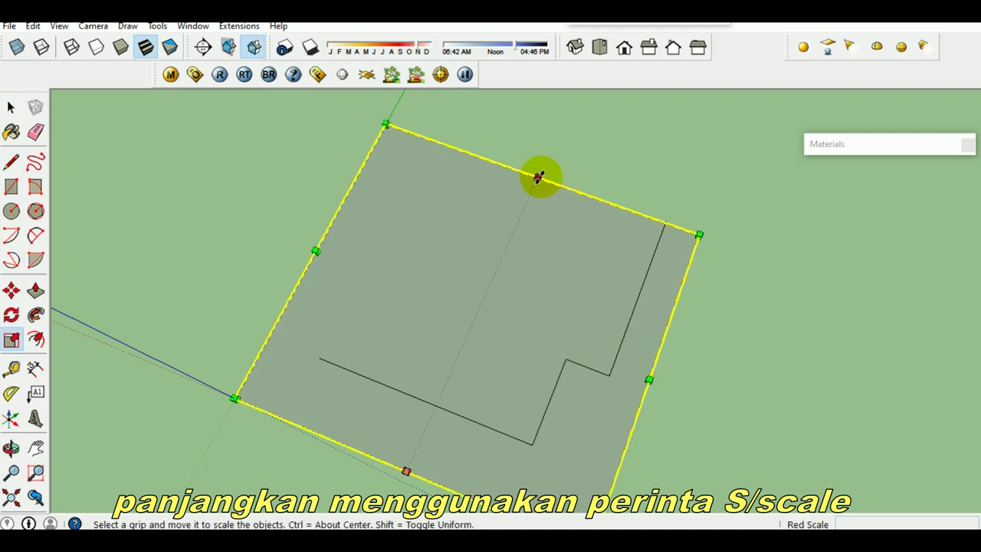
{"action": "left_click_drag", "start_coordinate": [537, 178], "coordinate": [564, 129]}
{"action": "key", "text": "space"}
{"action": "mouse_move", "coordinate": [564, 129]}
{"action": "middle_mouse_down"}
{"action": "mouse_move", "coordinate": [618, 281]}
{"action": "mouse_move", "coordinate": [606, 352]}
{"action": "middle_mouse_up"}
- Continue the outline with a 4000 mm segment and close it into a floor face
{"action": "key", "text": "l"}
{"action": "left_click", "coordinate": [667, 268]}
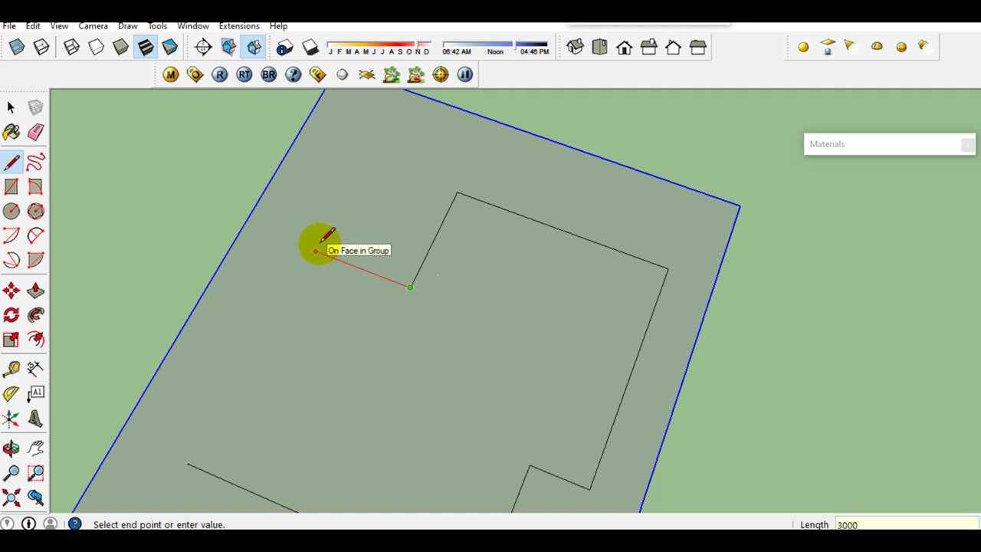
{"action": "scroll", "coordinate": [192, 350], "scroll_direction": "down", "scroll_amount": 2}
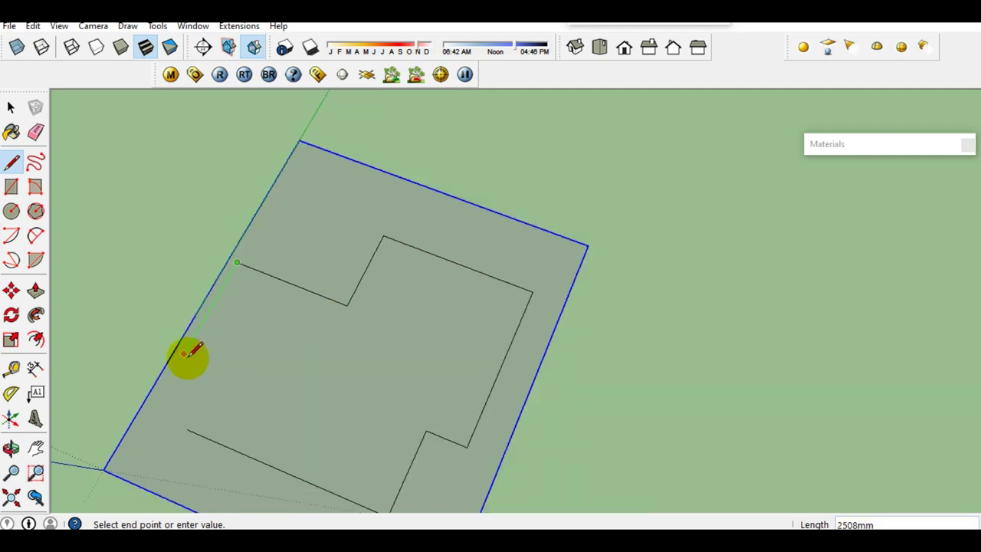
{"action": "scroll", "coordinate": [157, 404], "scroll_direction": "up", "scroll_amount": 2}
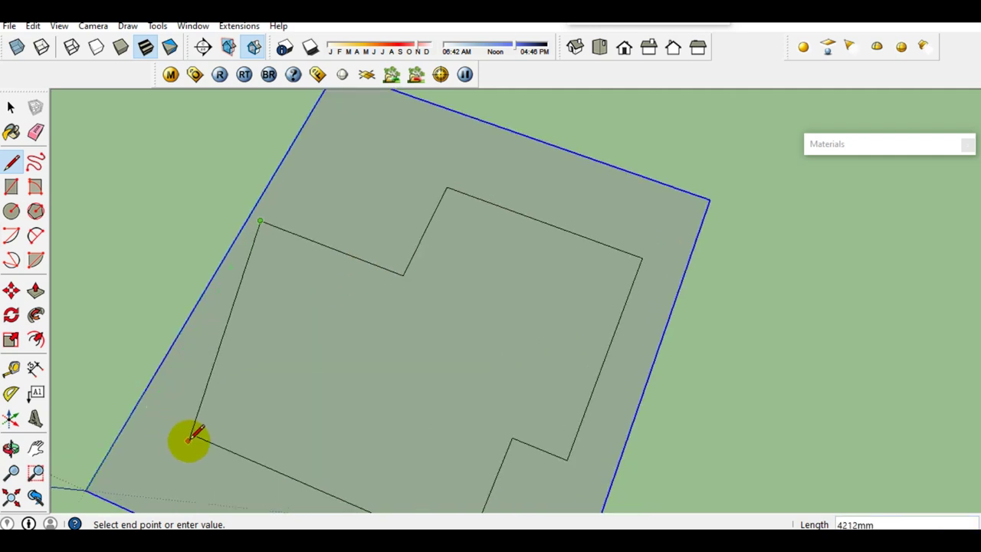
{"action": "left_click", "coordinate": [145, 414]}
{"action": "scroll", "coordinate": [175, 427], "scroll_direction": "up", "scroll_amount": 1}
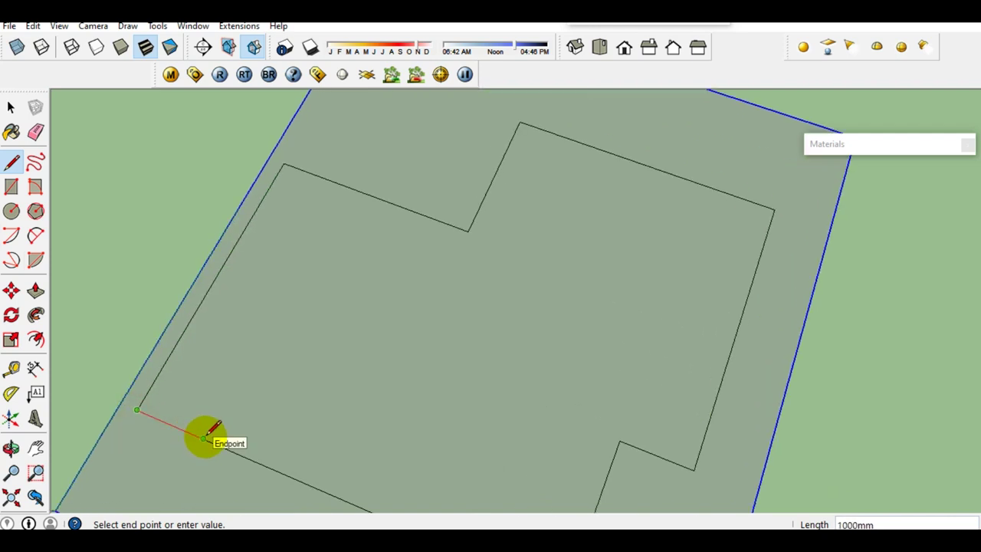
{"action": "left_click", "coordinate": [203, 437]}
{"action": "key", "text": "space"}
{"action": "scroll", "coordinate": [237, 410], "scroll_direction": "down", "scroll_amount": 3}
{"action": "mouse_move", "coordinate": [275, 380]}
{"action": "middle_mouse_down"}
{"action": "mouse_move", "coordinate": [407, 361]}
{"action": "mouse_move", "coordinate": [383, 431]}
{"action": "middle_mouse_up"}
{"action": "scroll", "coordinate": [310, 393], "scroll_direction": "up", "scroll_amount": 1}
{"action": "scroll", "coordinate": [310, 394], "scroll_direction": "up", "scroll_amount": 1}
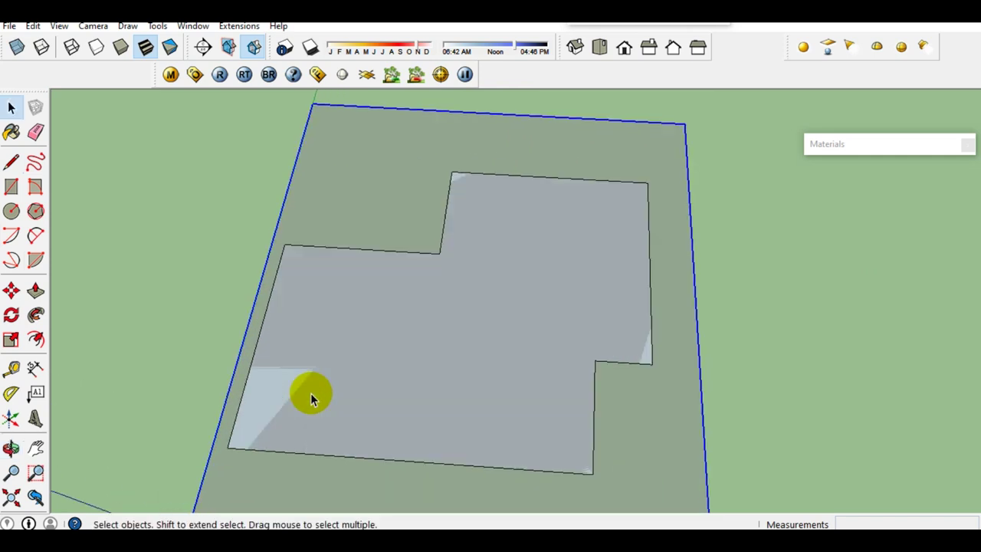
- Draw three room rectangles snapped to the floor's upper-left, right and lower-left corners
{"action": "key", "text": "r"}
{"action": "left_click", "coordinate": [285, 247]}
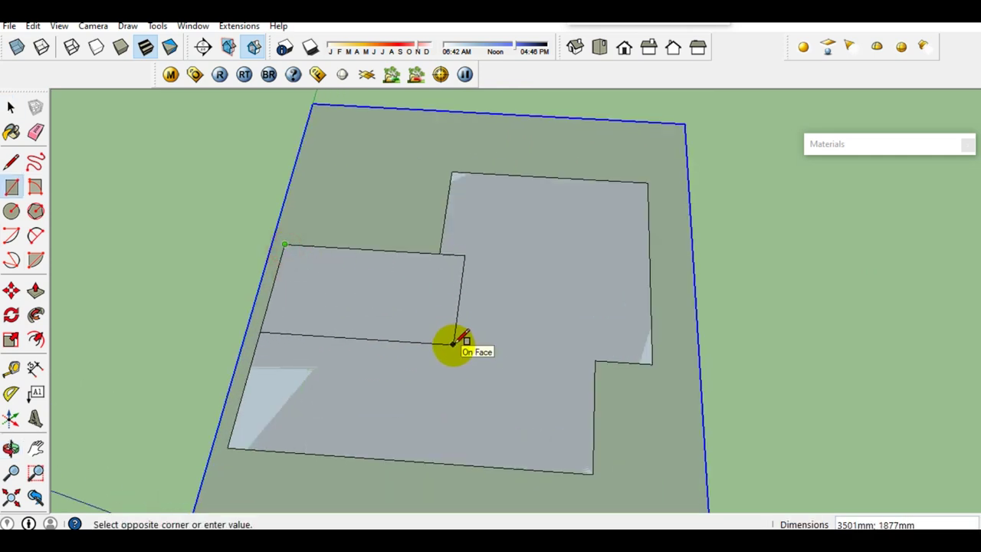
{"action": "left_click", "coordinate": [453, 344]}
{"action": "scroll", "coordinate": [595, 237], "scroll_direction": "down", "scroll_amount": 3}
{"action": "scroll", "coordinate": [596, 230], "scroll_direction": "up", "scroll_amount": 3}
{"action": "left_click", "coordinate": [592, 230]}
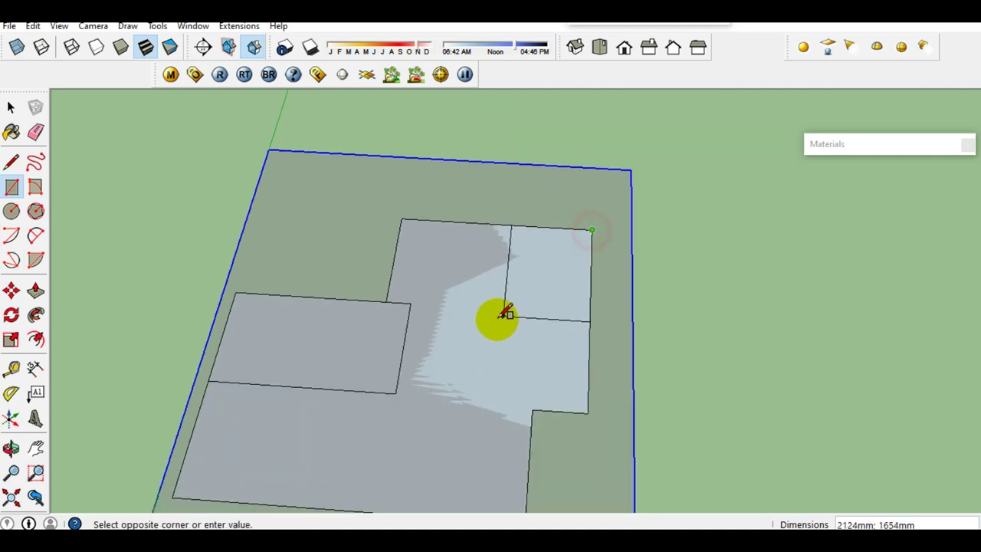
{"action": "left_click", "coordinate": [478, 333]}
{"action": "scroll", "coordinate": [491, 307], "scroll_direction": "down", "scroll_amount": 3}
{"action": "scroll", "coordinate": [444, 368], "scroll_direction": "up", "scroll_amount": 3}
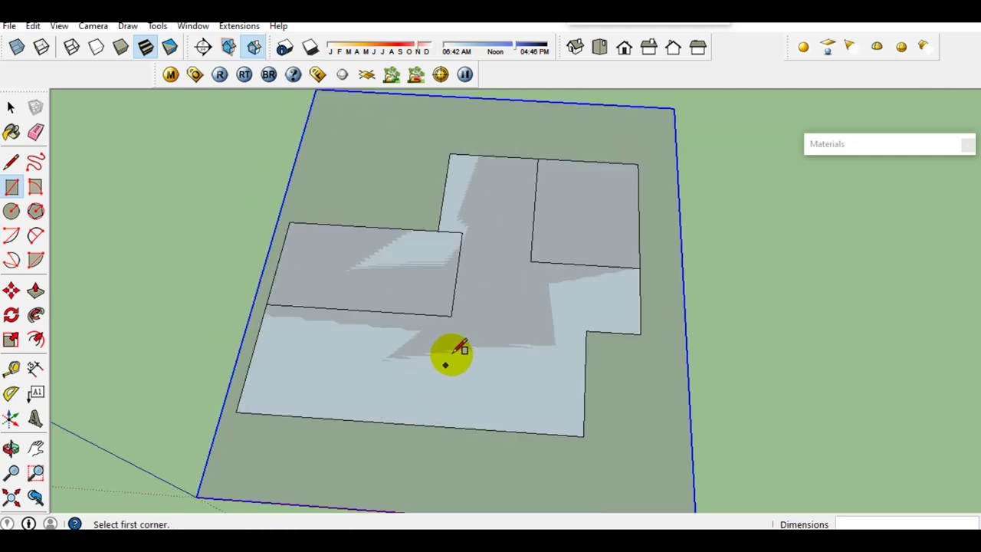
{"action": "left_click", "coordinate": [237, 412]}
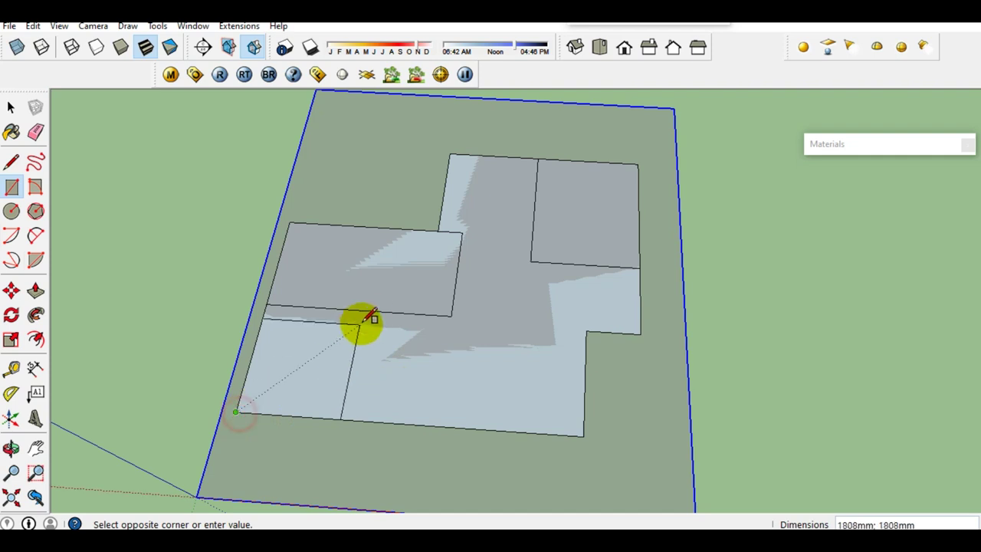
{"action": "left_click", "coordinate": [404, 311]}
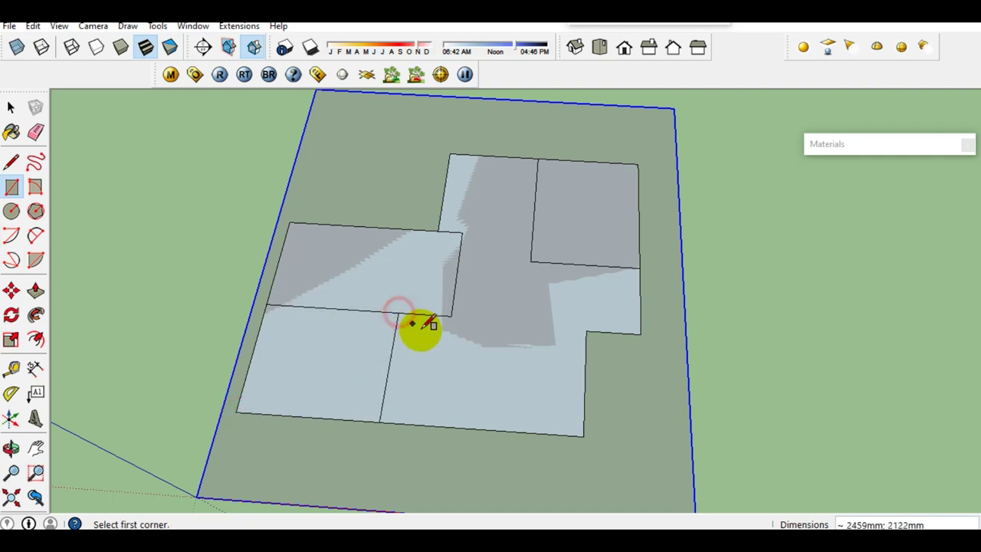
{"action": "key", "text": "space"}
{"action": "scroll", "coordinate": [434, 356], "scroll_direction": "down", "scroll_amount": 3}
{"action": "scroll", "coordinate": [441, 383], "scroll_direction": "up", "scroll_amount": 5}
- Paint the four light room faces with Translucent_Glass_Gray
{"action": "key", "text": "b"}
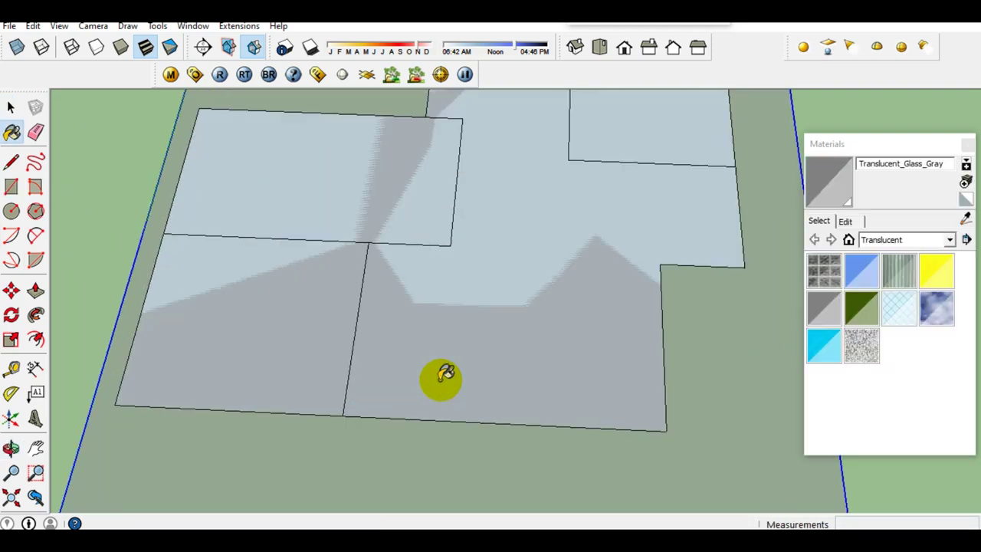
{"action": "scroll", "coordinate": [478, 350], "scroll_direction": "down", "scroll_amount": 2}
{"action": "left_click", "coordinate": [467, 349]}
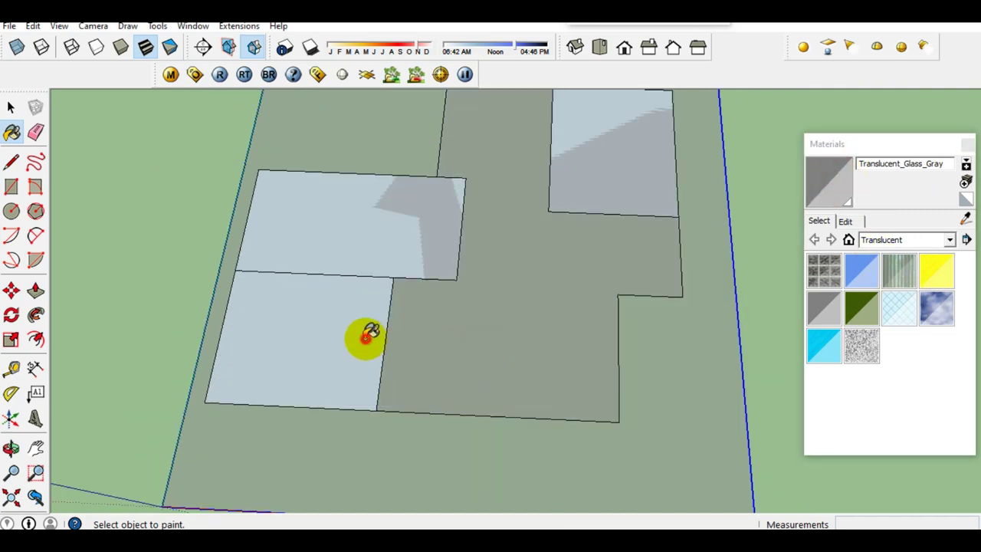
{"action": "left_click", "coordinate": [366, 335]}
{"action": "left_click", "coordinate": [407, 261]}
{"action": "scroll", "coordinate": [407, 261], "scroll_direction": "down", "scroll_amount": 2}
{"action": "left_click", "coordinate": [555, 188]}
{"action": "scroll", "coordinate": [554, 230], "scroll_direction": "up", "scroll_amount": 3}
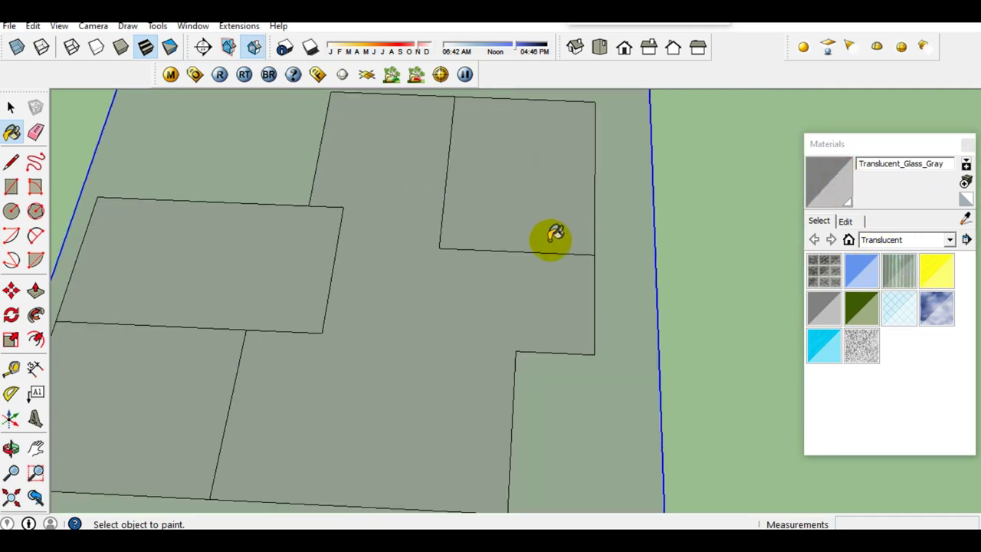
{"action": "scroll", "coordinate": [554, 234], "scroll_direction": "down", "scroll_amount": 2}
{"action": "key", "text": "space"}
- Collapse the Materials panel and orbit to a steeper view of the plot's front margin
{"action": "left_click", "coordinate": [877, 151]}
{"action": "scroll", "coordinate": [464, 379], "scroll_direction": "up", "scroll_amount": 3}
{"action": "scroll", "coordinate": [512, 309], "scroll_direction": "down", "scroll_amount": 2}
{"action": "scroll", "coordinate": [515, 312], "scroll_direction": "up", "scroll_amount": 3}
{"action": "scroll", "coordinate": [515, 312], "scroll_direction": "down", "scroll_amount": 2}
{"action": "scroll", "coordinate": [493, 330], "scroll_direction": "up", "scroll_amount": 2}
{"action": "scroll", "coordinate": [493, 331], "scroll_direction": "up", "scroll_amount": 1}
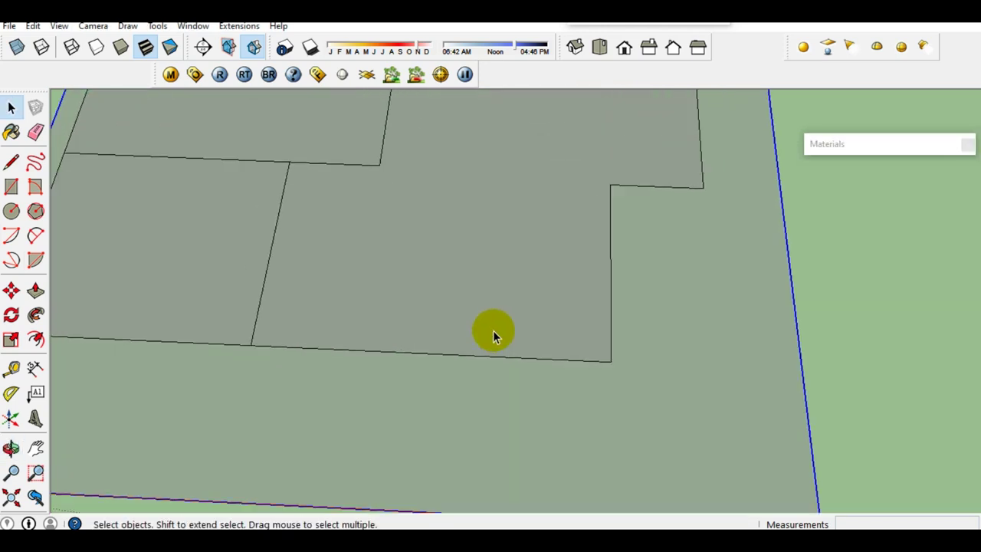
{"action": "scroll", "coordinate": [493, 330], "scroll_direction": "down", "scroll_amount": 1}
{"action": "scroll", "coordinate": [493, 331], "scroll_direction": "down", "scroll_amount": 2}
{"action": "scroll", "coordinate": [481, 341], "scroll_direction": "up", "scroll_amount": 1}
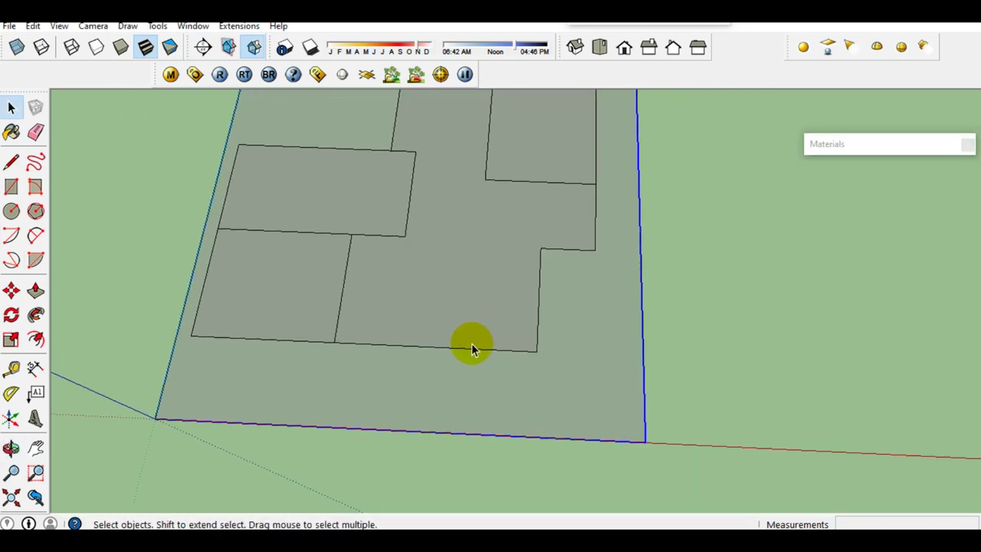
{"action": "mouse_move", "coordinate": [473, 348]}
{"action": "middle_mouse_down"}
{"action": "mouse_move", "coordinate": [442, 264]}
{"action": "mouse_move", "coordinate": [452, 331]}
{"action": "middle_mouse_up"}
{"action": "scroll", "coordinate": [452, 265], "scroll_direction": "down", "scroll_amount": 2}
{"action": "scroll", "coordinate": [424, 364], "scroll_direction": "up", "scroll_amount": 3}
{"action": "mouse_move", "coordinate": [425, 370]}
{"action": "middle_mouse_down"}
{"action": "mouse_move", "coordinate": [436, 443]}
{"action": "mouse_move", "coordinate": [446, 410]}
{"action": "middle_mouse_up"}
{"action": "scroll", "coordinate": [436, 443], "scroll_direction": "down", "scroll_amount": 2}
{"action": "scroll", "coordinate": [407, 427], "scroll_direction": "up", "scroll_amount": 3}
{"action": "scroll", "coordinate": [443, 423], "scroll_direction": "down", "scroll_amount": 2}
{"action": "scroll", "coordinate": [445, 423], "scroll_direction": "up", "scroll_amount": 1}
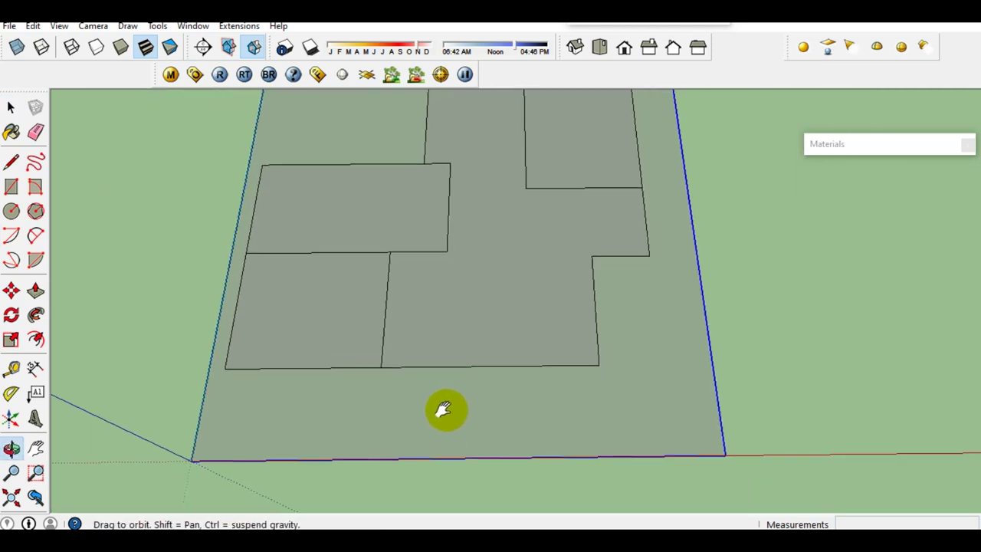
{"action": "scroll", "coordinate": [446, 409], "scroll_direction": "up", "scroll_amount": 2}
{"action": "mouse_move", "coordinate": [451, 372]}
{"action": "middle_mouse_down", "text": "shift"}
{"action": "mouse_move", "coordinate": [465, 349]}
{"action": "mouse_move", "coordinate": [452, 371]}
{"action": "middle_mouse_up", "text": "shift"}
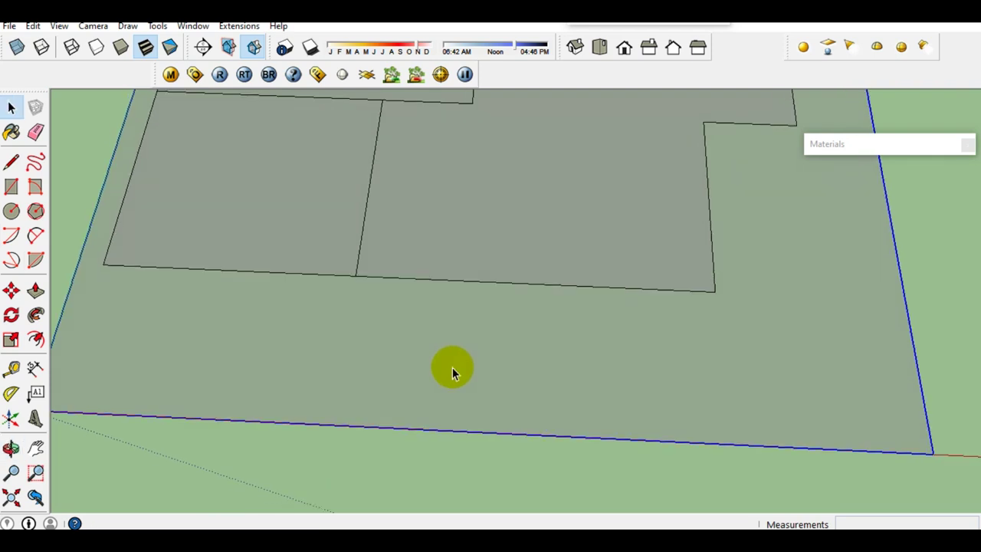
- Start a test rectangle with its first corner in the plot's front margin
{"action": "key", "text": "r"}
{"action": "scroll", "coordinate": [430, 410], "scroll_direction": "up", "scroll_amount": 1}
{"action": "scroll", "coordinate": [431, 408], "scroll_direction": "down", "scroll_amount": 1}
{"action": "scroll", "coordinate": [430, 407], "scroll_direction": "up", "scroll_amount": 1}
{"action": "left_click", "coordinate": [430, 405]}
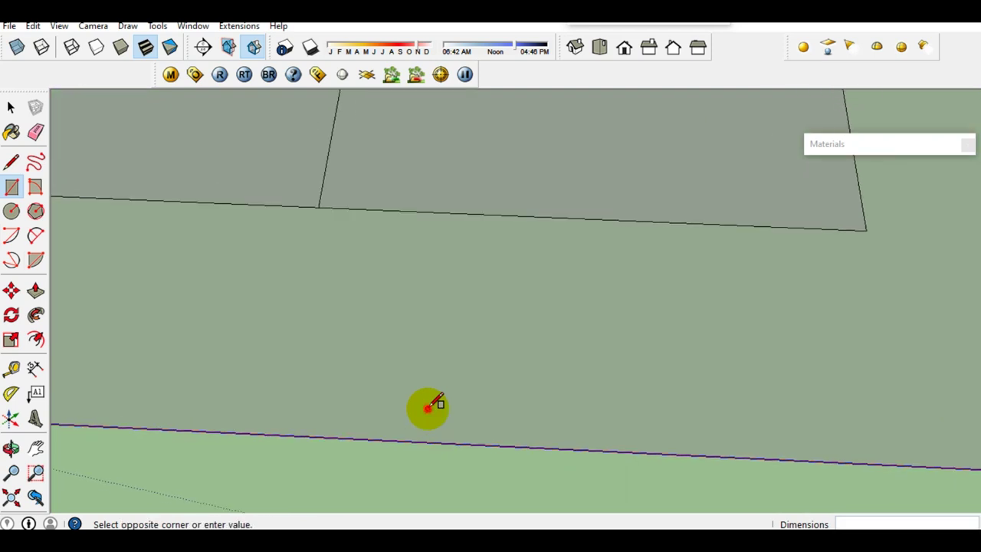
- Cancel the unfinished rectangle and draw a 150mm line in the plot's front margin
{"action": "scroll", "coordinate": [495, 339], "scroll_direction": "up", "scroll_amount": 1}
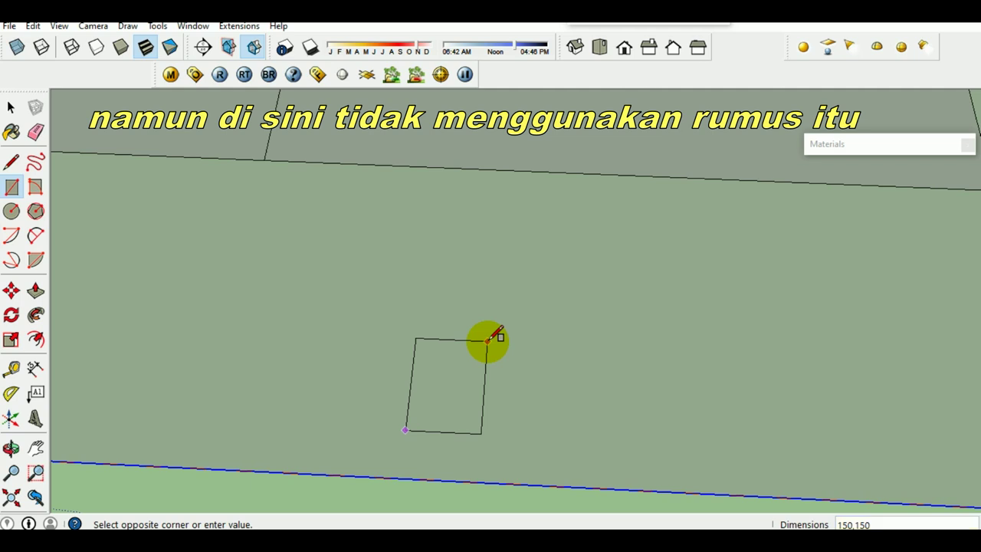
{"action": "key", "text": "Escape"}
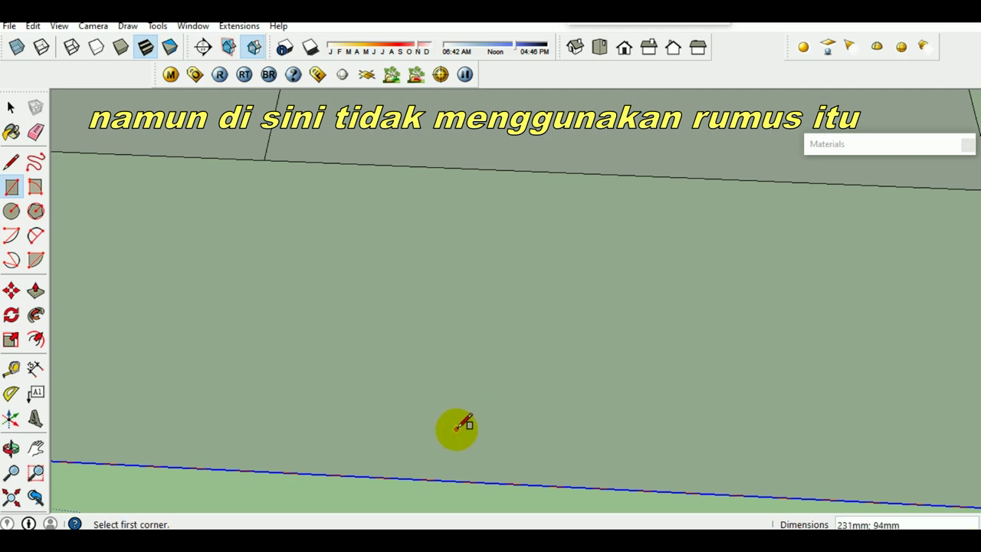
{"action": "key", "text": "space"}
{"action": "key", "text": "l"}
{"action": "scroll", "coordinate": [429, 418], "scroll_direction": "down", "scroll_amount": 1}
{"action": "scroll", "coordinate": [407, 422], "scroll_direction": "down", "scroll_amount": 1}
{"action": "scroll", "coordinate": [395, 421], "scroll_direction": "up", "scroll_amount": 1}
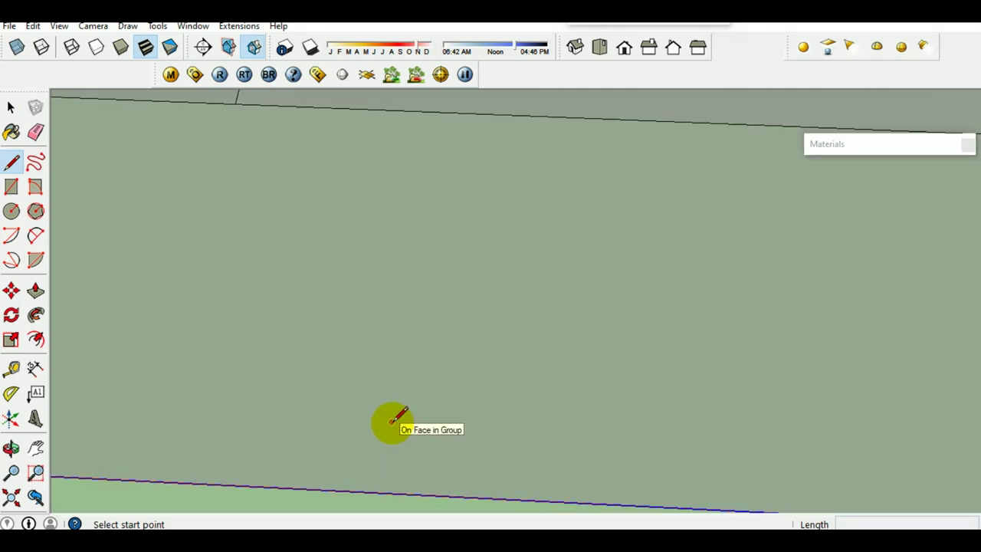
{"action": "scroll", "coordinate": [392, 420], "scroll_direction": "down", "scroll_amount": 1}
{"action": "scroll", "coordinate": [392, 420], "scroll_direction": "down", "scroll_amount": 1}
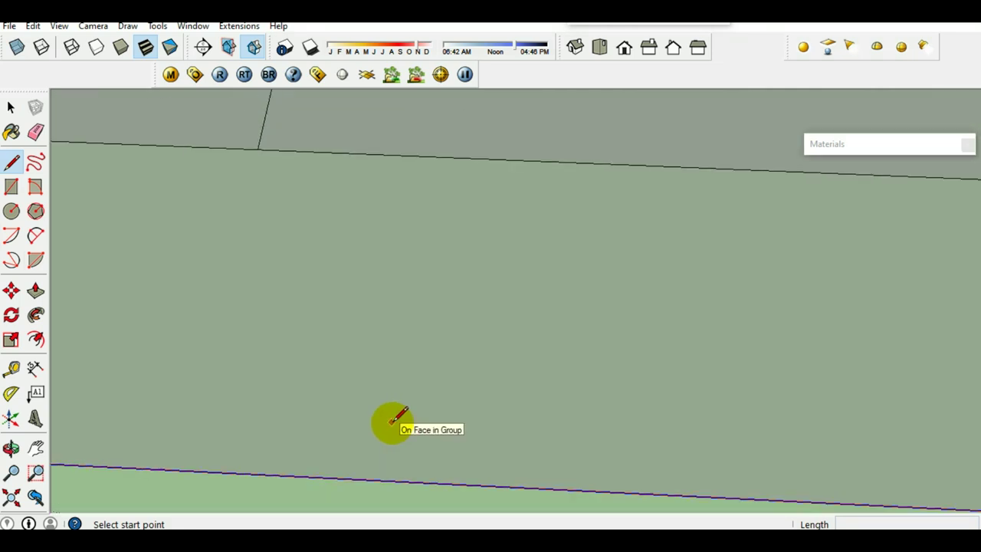
{"action": "left_click", "coordinate": [392, 423]}
{"action": "type", "text": "150"}
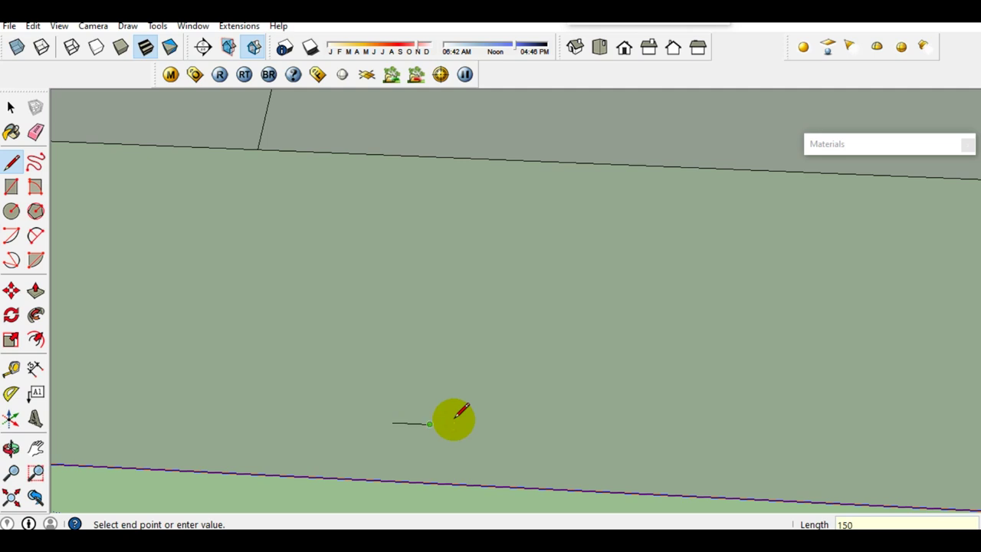
{"action": "key", "text": "Return"}
{"action": "scroll", "coordinate": [448, 414], "scroll_direction": "up", "scroll_amount": 2}
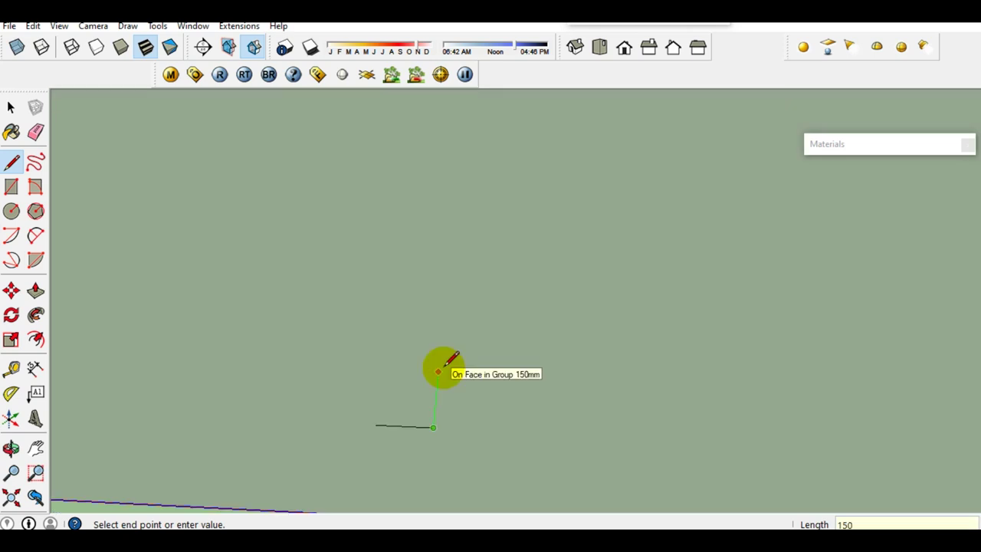
{"action": "key", "text": "space"}
- Draw a small square from the line's endpoint and select the new face
{"action": "key", "text": "r"}
{"action": "scroll", "coordinate": [421, 386], "scroll_direction": "up", "scroll_amount": 3}
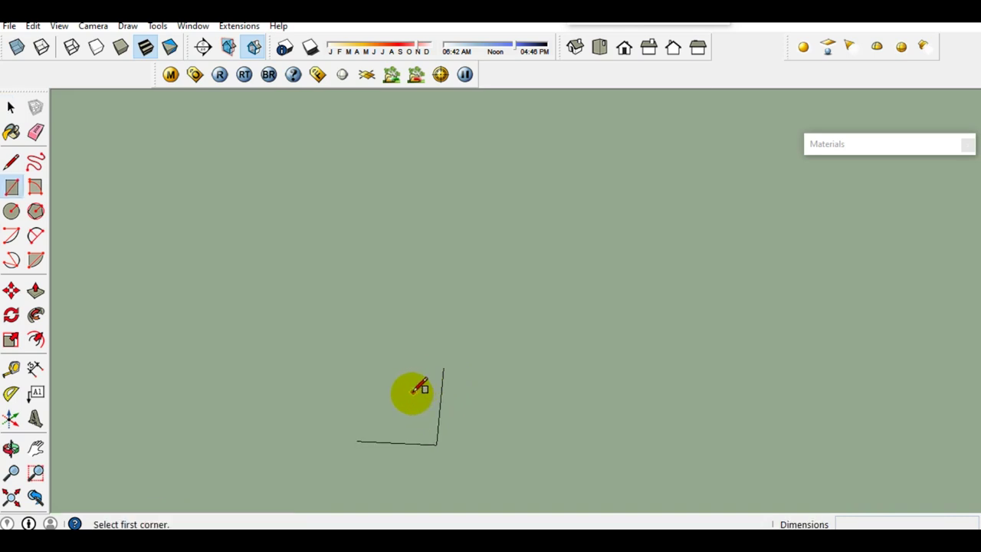
{"action": "left_click", "coordinate": [351, 446]}
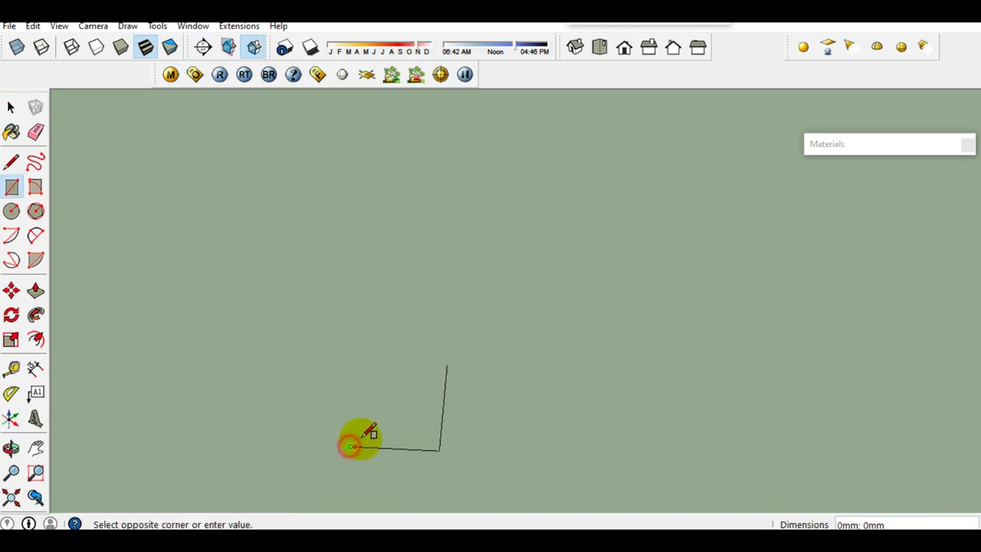
{"action": "left_click", "coordinate": [446, 360]}
{"action": "key", "text": "space"}
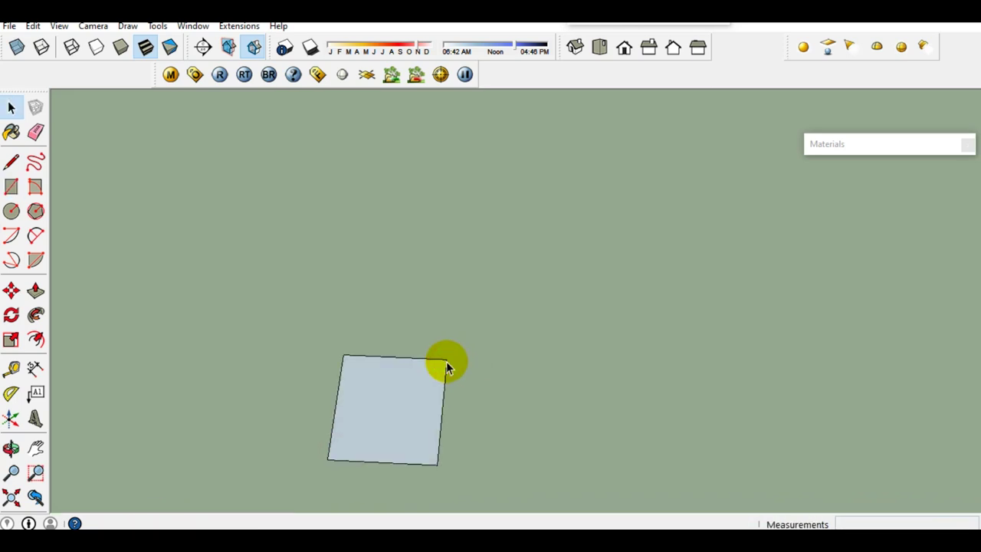
{"action": "left_click", "coordinate": [399, 412]}
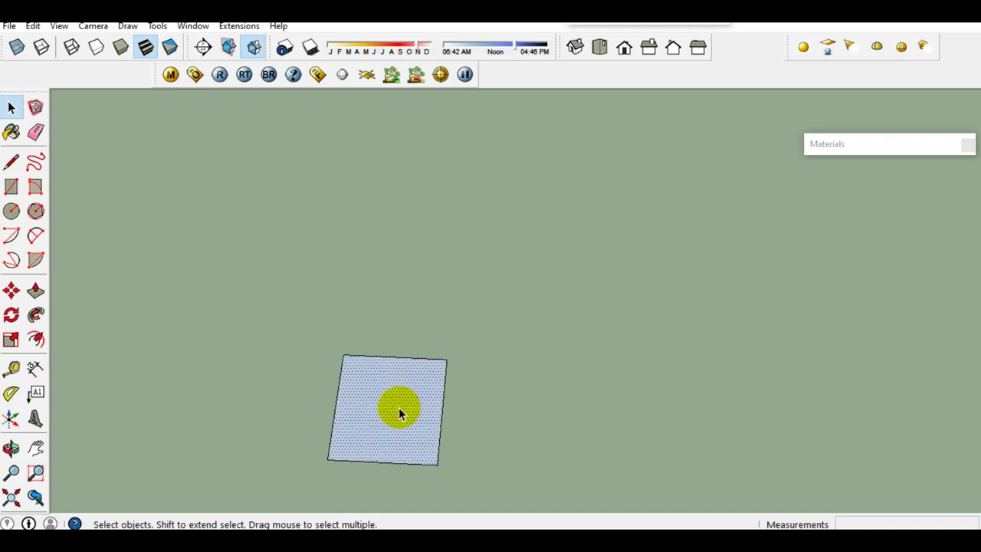
- Begin measuring the square's edge, cancel, and reselect the square face
{"action": "left_click", "coordinate": [35, 368]}
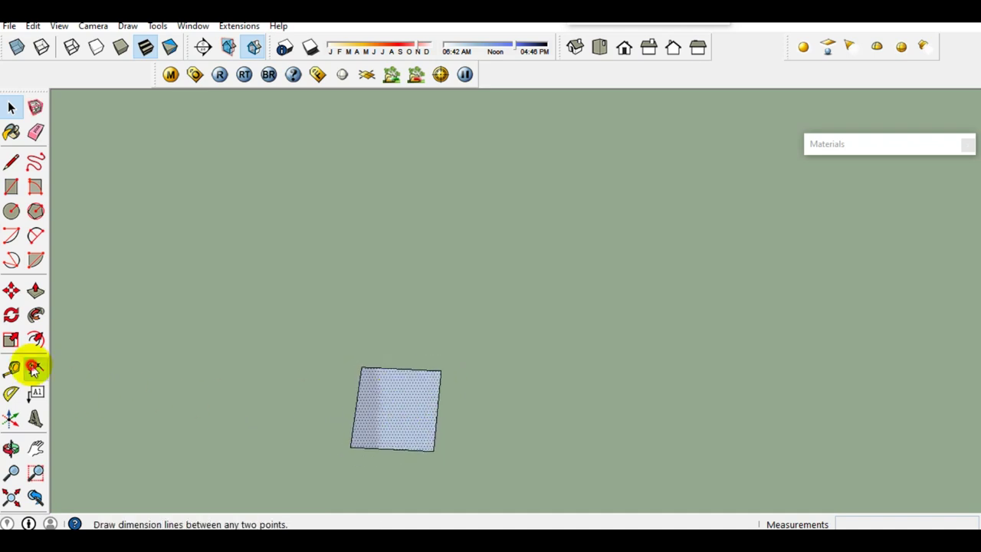
{"action": "left_click", "coordinate": [441, 371]}
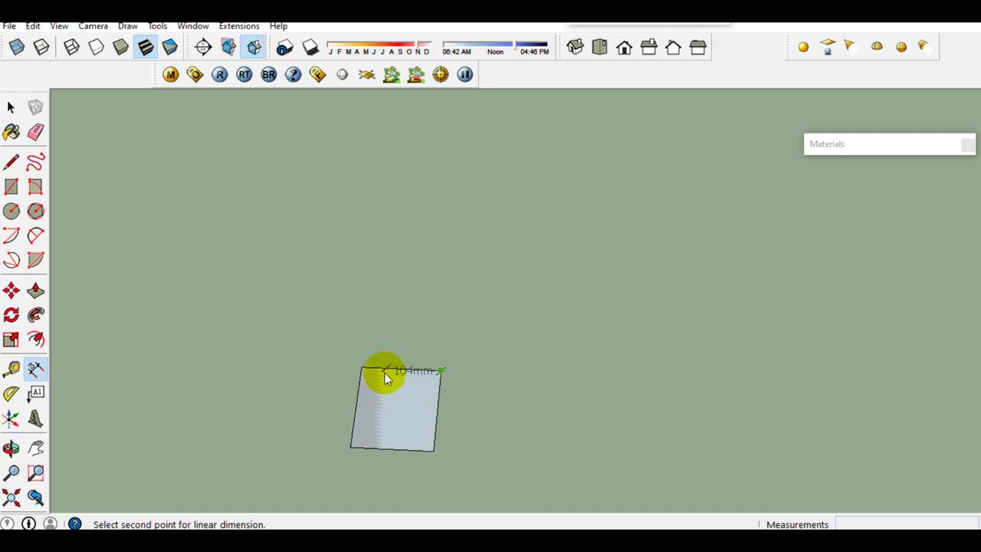
{"action": "key", "text": "space"}
{"action": "mouse_move", "coordinate": [407, 378]}
{"action": "middle_mouse_down"}
{"action": "mouse_move", "coordinate": [448, 406]}
{"action": "mouse_move", "coordinate": [431, 383]}
{"action": "mouse_move", "coordinate": [389, 418]}
{"action": "mouse_move", "coordinate": [418, 414]}
{"action": "middle_mouse_up"}
{"action": "left_click", "coordinate": [392, 417]}
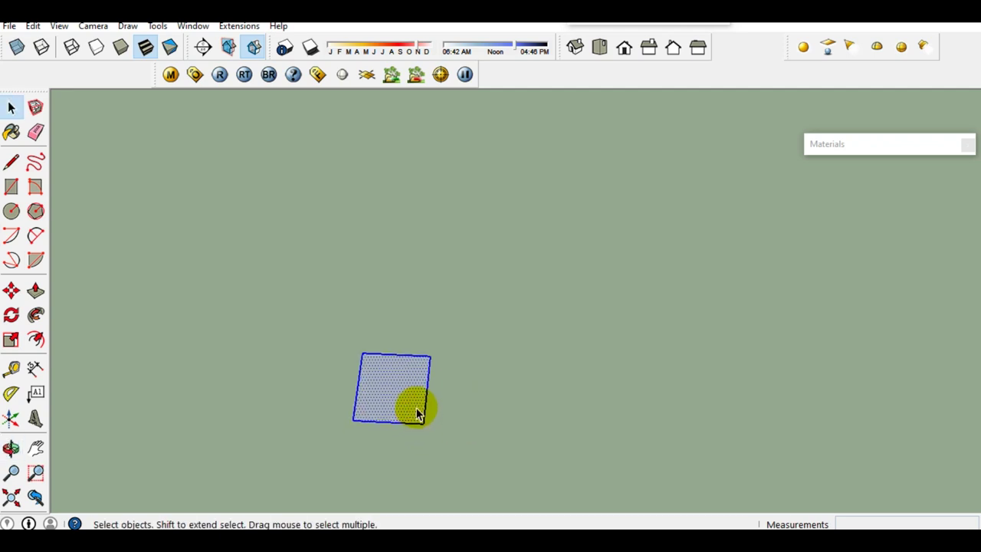
{"action": "scroll", "coordinate": [398, 406], "scroll_direction": "down", "scroll_amount": 2}
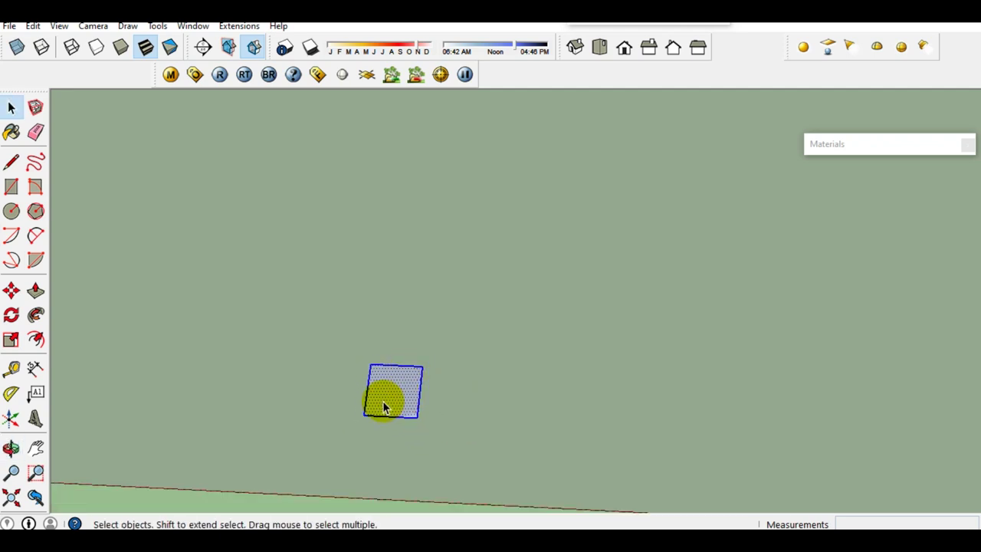
- Group the square face, then convert the group into a component
{"action": "right_click", "coordinate": [389, 401]}
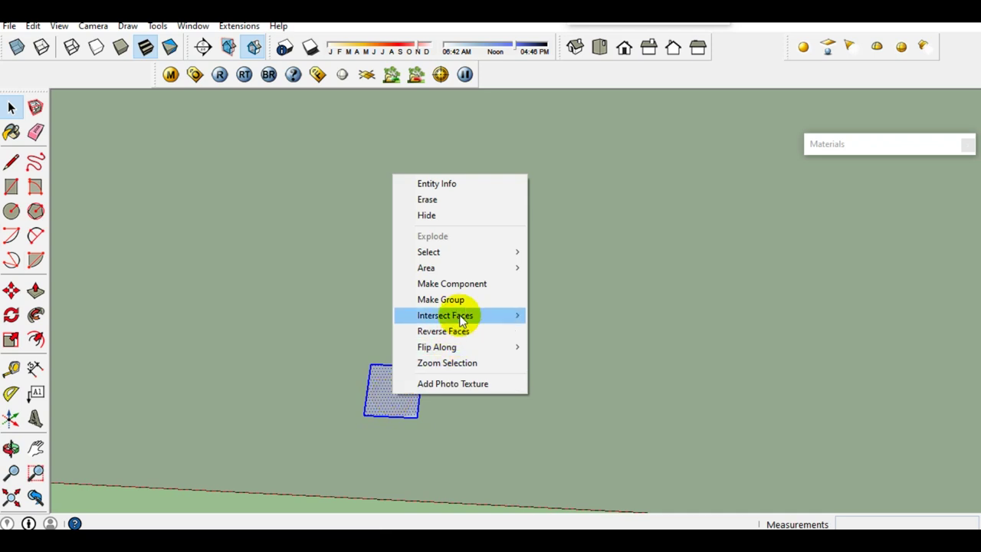
{"action": "left_click", "coordinate": [460, 300]}
{"action": "right_click", "coordinate": [396, 403]}
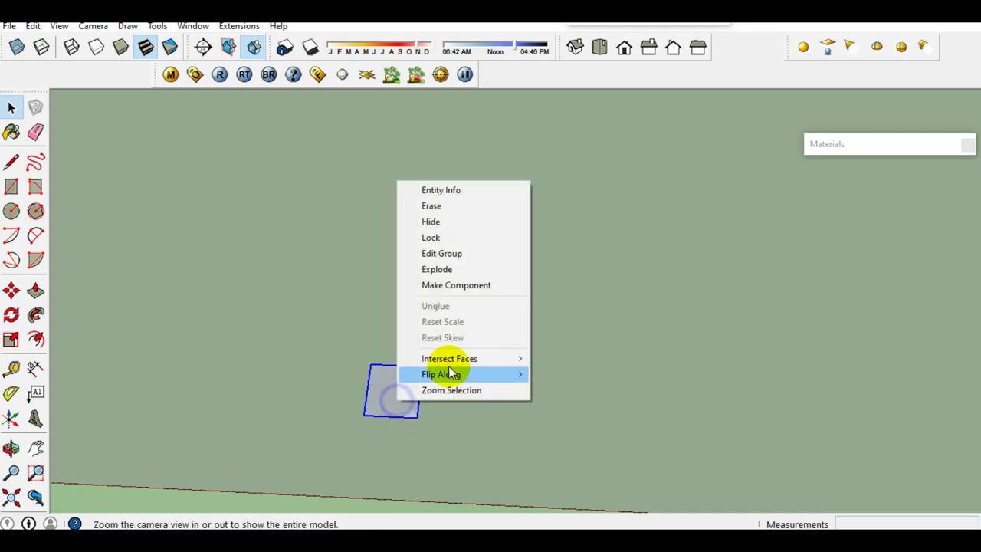
{"action": "left_click", "coordinate": [494, 286]}
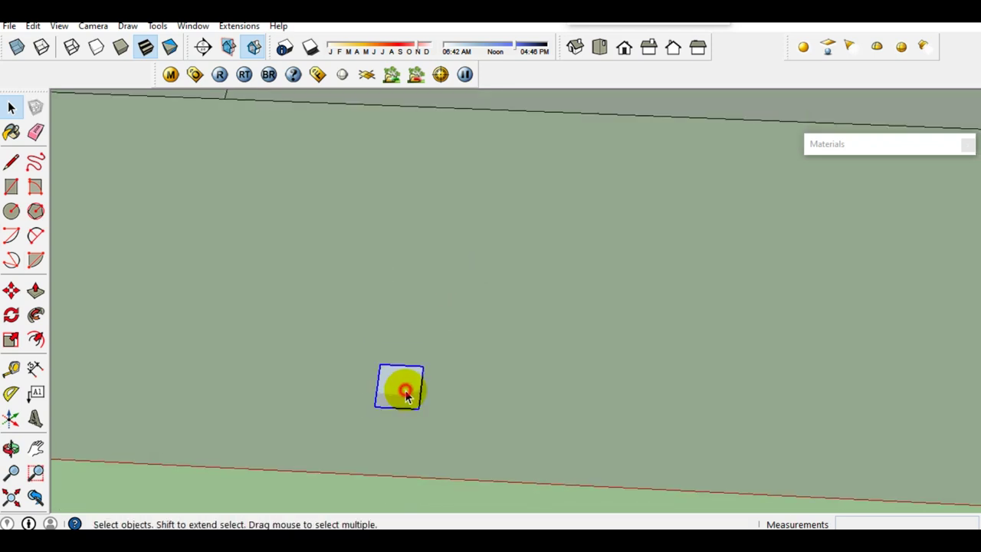
{"action": "scroll", "coordinate": [400, 390], "scroll_direction": "up", "scroll_amount": 4}
{"action": "scroll", "coordinate": [402, 384], "scroll_direction": "down", "scroll_amount": 2}
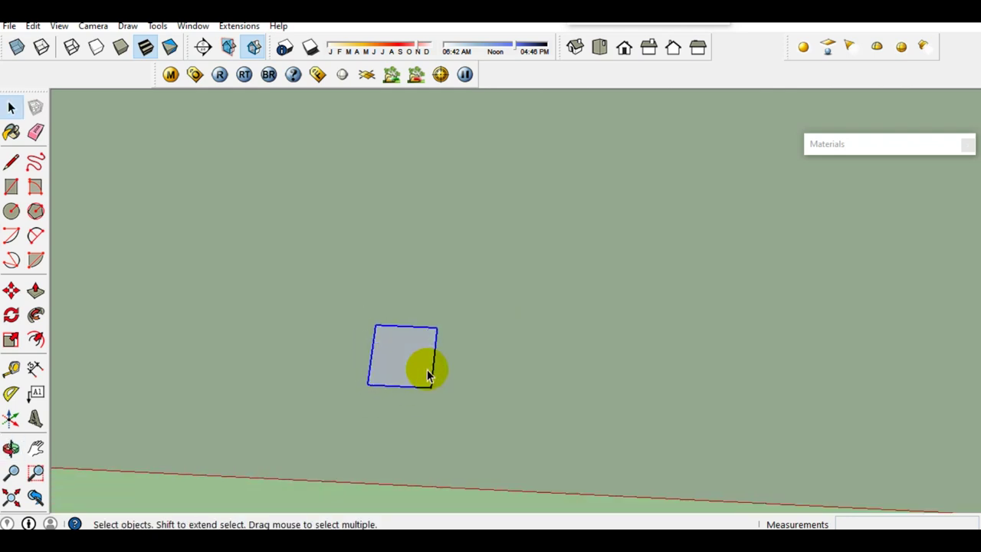
- Move-copy the square to a spot on its right
{"action": "scroll", "coordinate": [422, 368], "scroll_direction": "up", "scroll_amount": 2}
{"action": "key", "text": "m"}
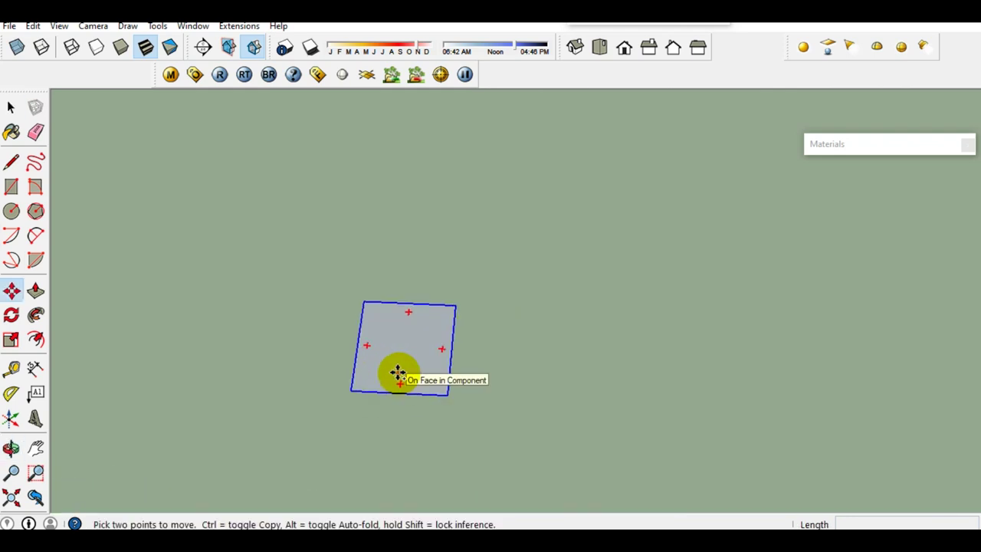
{"action": "key", "text": "ctrl"}
{"action": "left_click", "coordinate": [398, 373]}
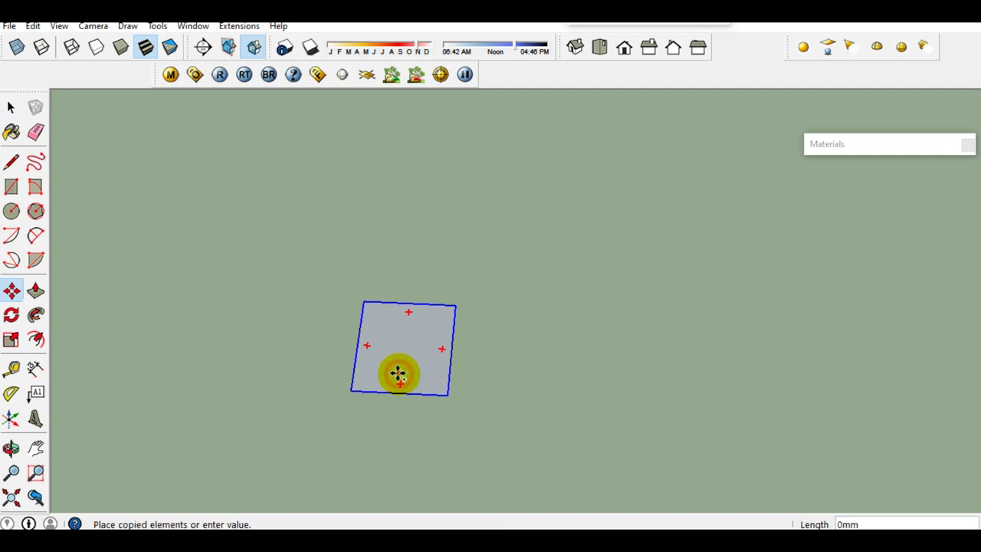
{"action": "left_click", "coordinate": [595, 373]}
{"action": "key", "text": "space"}
{"action": "scroll", "coordinate": [506, 385], "scroll_direction": "down", "scroll_amount": 3}
{"action": "scroll", "coordinate": [661, 394], "scroll_direction": "up", "scroll_amount": 2}
{"action": "scroll", "coordinate": [502, 396], "scroll_direction": "up", "scroll_amount": 1}
- Stretch the copy 2.5 times lengthwise and make it a unique component
{"action": "key", "text": "s"}
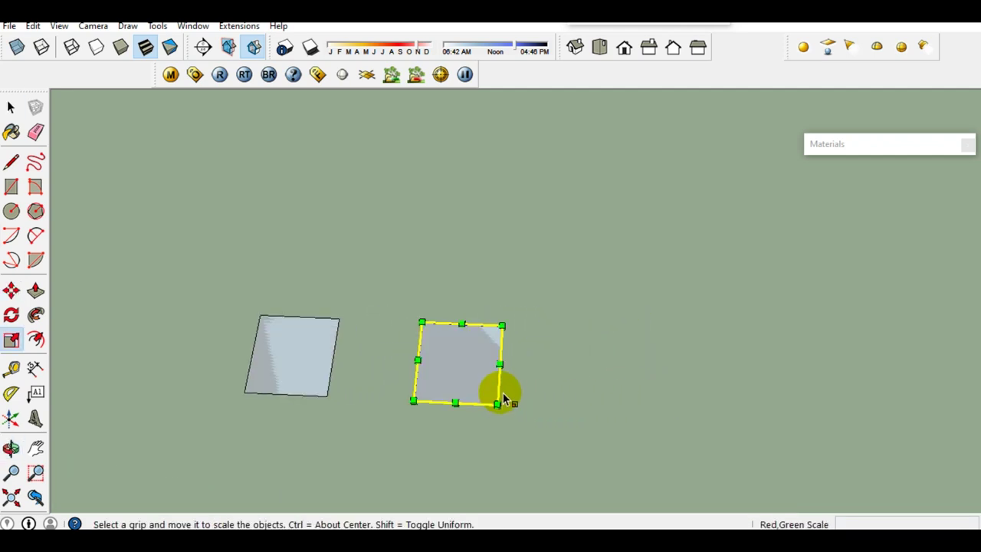
{"action": "left_click", "coordinate": [500, 366]}
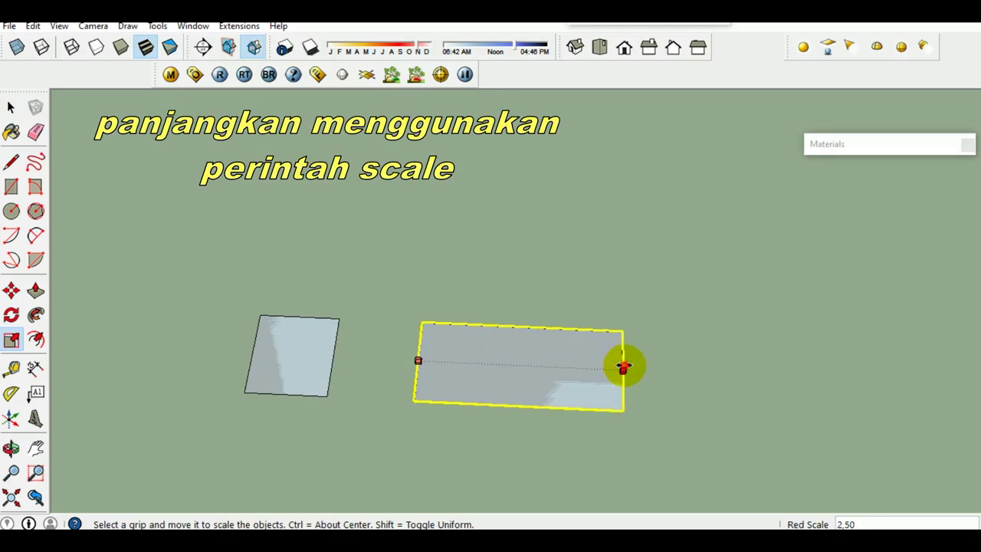
{"action": "left_click", "coordinate": [623, 366]}
{"action": "key", "text": "space"}
{"action": "mouse_move", "coordinate": [519, 376]}
{"action": "middle_mouse_down"}
{"action": "mouse_move", "coordinate": [495, 367]}
{"action": "mouse_move", "coordinate": [521, 371]}
{"action": "middle_mouse_up"}
{"action": "right_click", "coordinate": [520, 371]}
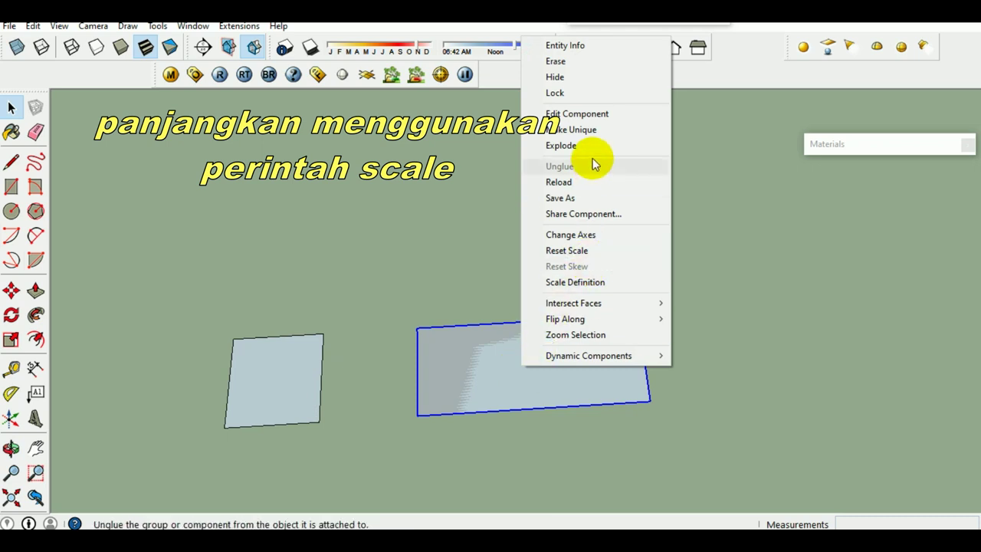
{"action": "left_click", "coordinate": [594, 129]}
- Move the stretched rectangle by its left edge midpoint flush against the square's edge
{"action": "mouse_move", "coordinate": [590, 311]}
{"action": "middle_mouse_down"}
{"action": "mouse_move", "coordinate": [586, 328]}
{"action": "mouse_move", "coordinate": [588, 302]}
{"action": "middle_mouse_up"}
{"action": "mouse_move", "coordinate": [499, 383]}
{"action": "middle_mouse_down"}
{"action": "mouse_move", "coordinate": [565, 350]}
{"action": "mouse_move", "coordinate": [345, 364]}
{"action": "middle_mouse_up"}
{"action": "left_click", "coordinate": [345, 364]}
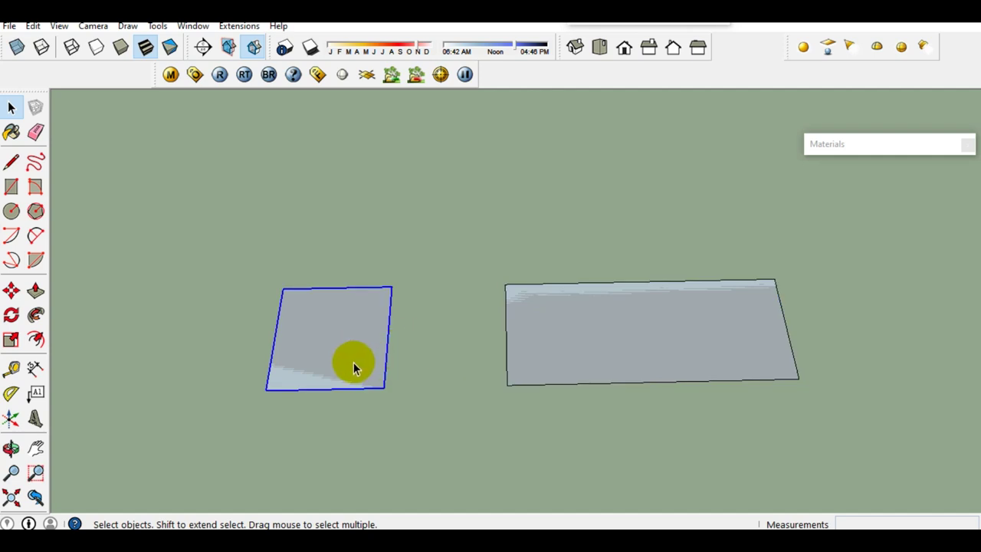
{"action": "left_click", "coordinate": [647, 357]}
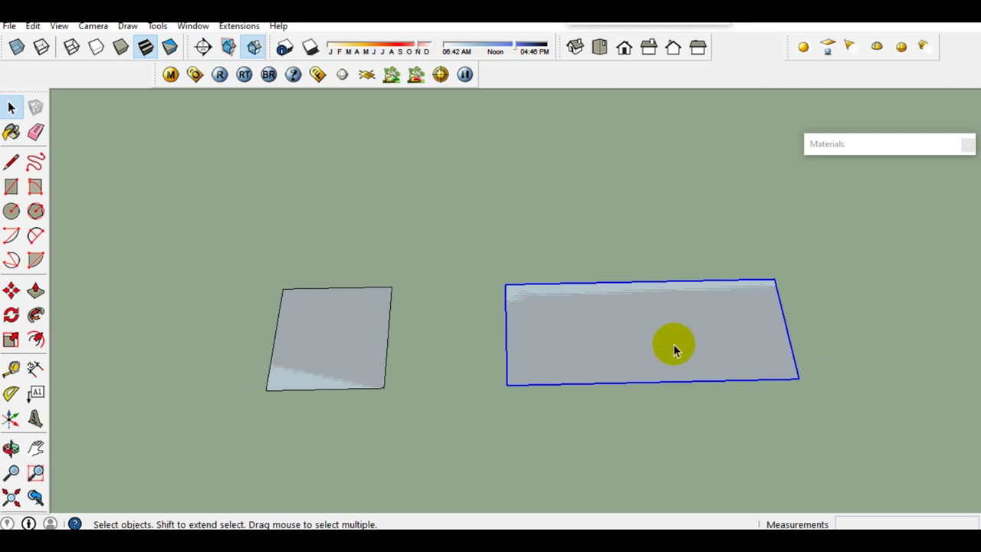
{"action": "middle_click_drag", "start_coordinate": [567, 344], "coordinate": [646, 360]}
{"action": "scroll", "coordinate": [646, 360], "scroll_direction": "up", "scroll_amount": 2}
{"action": "key", "text": "m"}
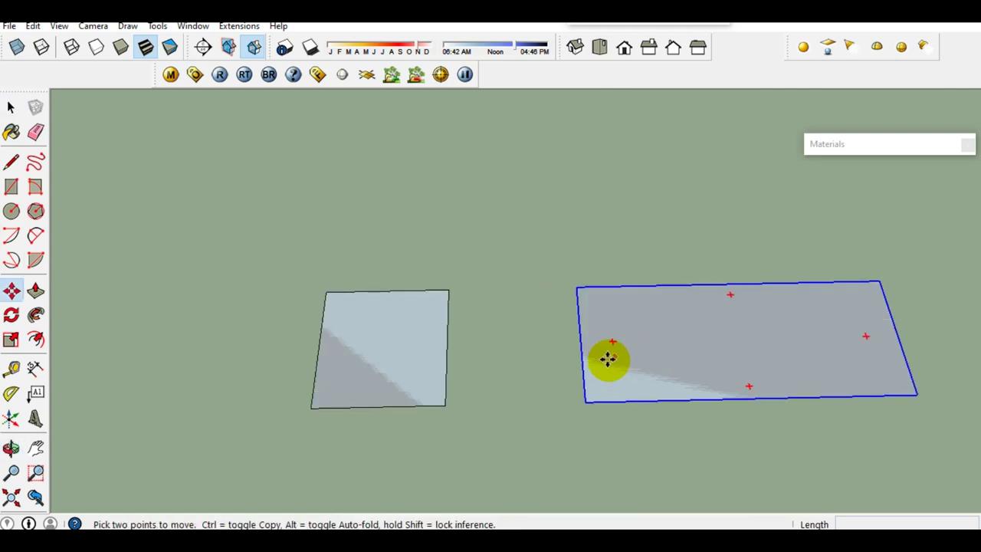
{"action": "left_click", "coordinate": [586, 343]}
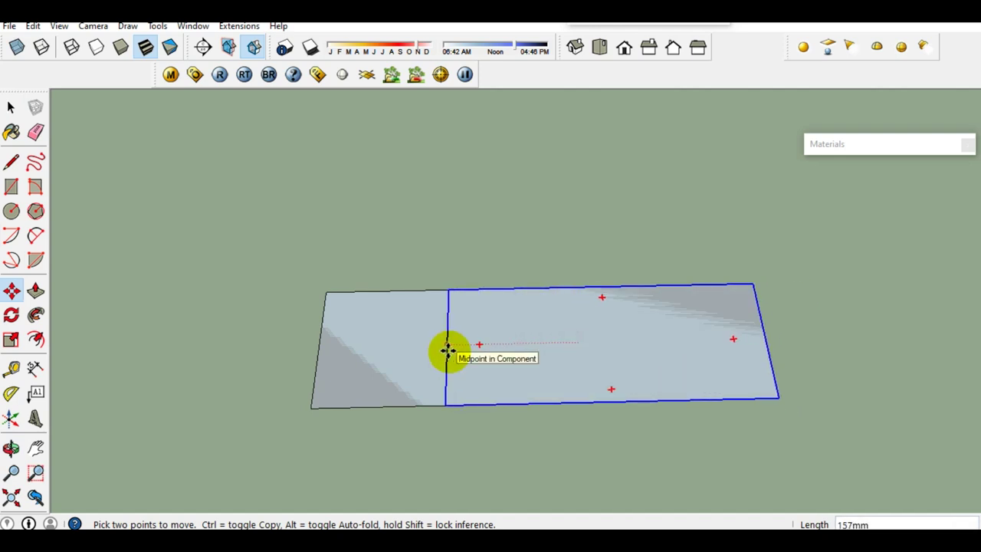
{"action": "left_click", "coordinate": [449, 351]}
{"action": "key", "text": "space"}
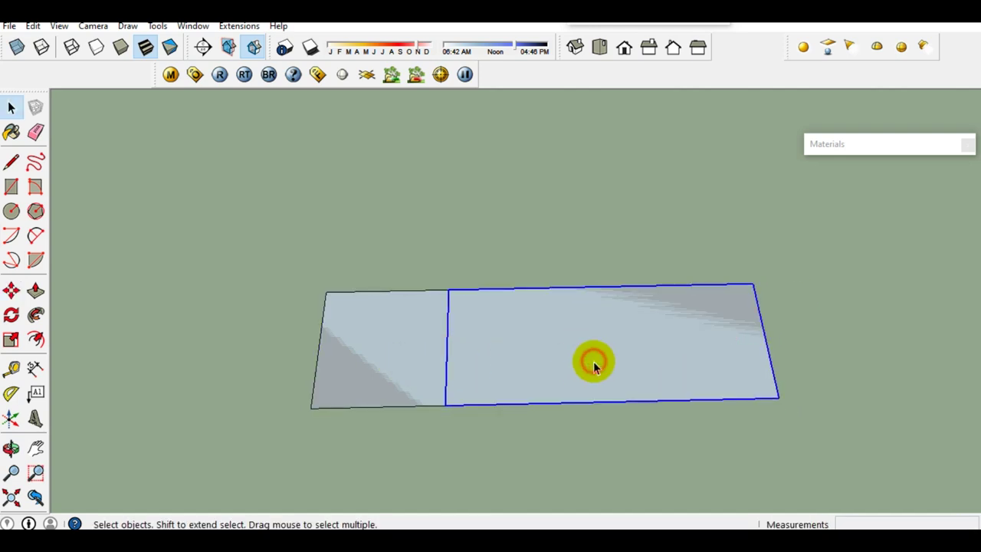
{"action": "mouse_move", "coordinate": [381, 391]}
{"action": "middle_mouse_down"}
{"action": "mouse_move", "coordinate": [357, 390]}
{"action": "mouse_move", "coordinate": [391, 347]}
{"action": "mouse_move", "coordinate": [408, 368]}
{"action": "middle_mouse_up"}
- Edit the square component and draw a diagonal from its lower-left corner
{"action": "left_click", "coordinate": [409, 365]}
{"action": "double_click", "coordinate": [410, 365]}
{"action": "key", "text": "l"}
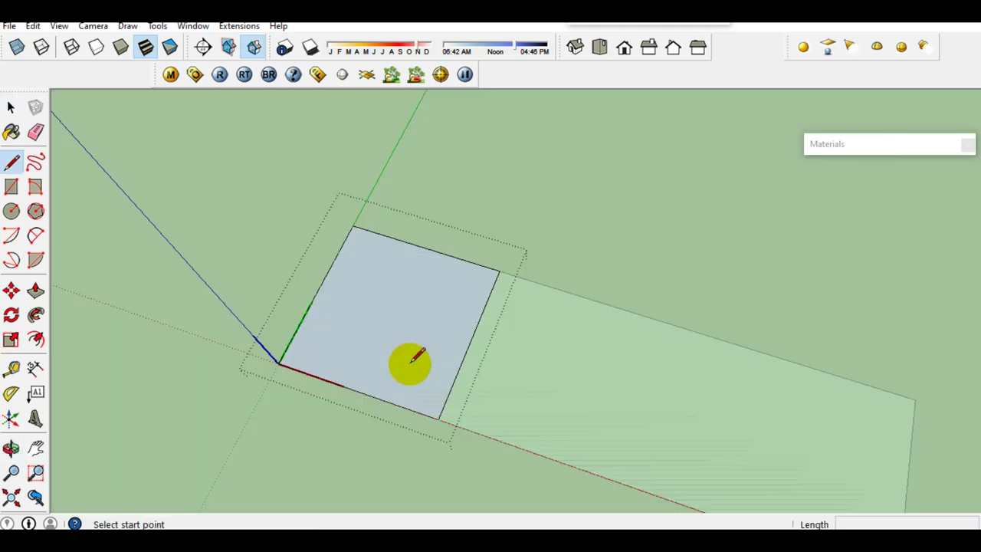
{"action": "left_click", "coordinate": [281, 365]}
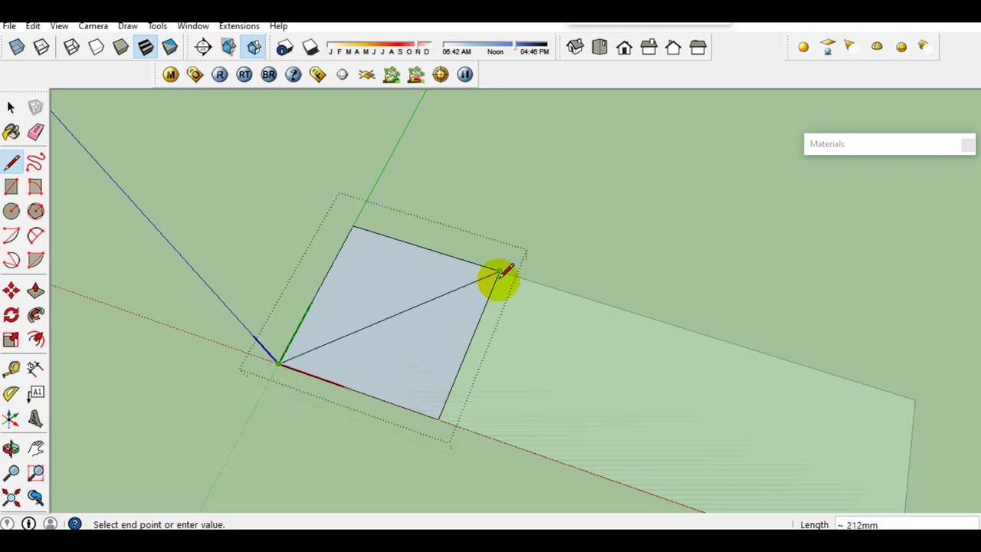
{"action": "key", "text": "space"}
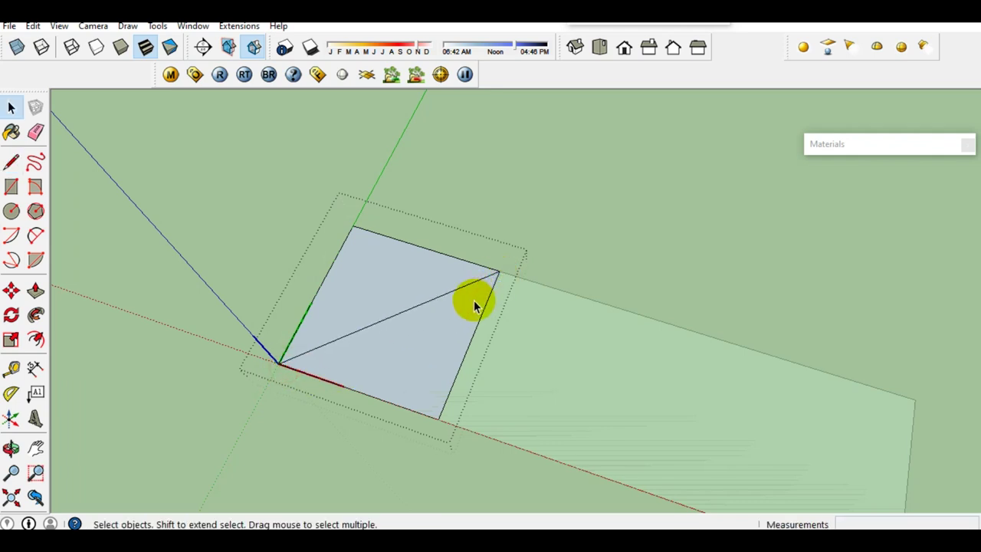
{"action": "key", "text": "Escape"}
- Leave the component and select the diagonal square and the stretched rectangle
{"action": "middle_click_drag", "start_coordinate": [473, 307], "coordinate": [431, 377]}
{"action": "left_click", "coordinate": [432, 377]}
{"action": "scroll", "coordinate": [431, 376], "scroll_direction": "down", "scroll_amount": 2}
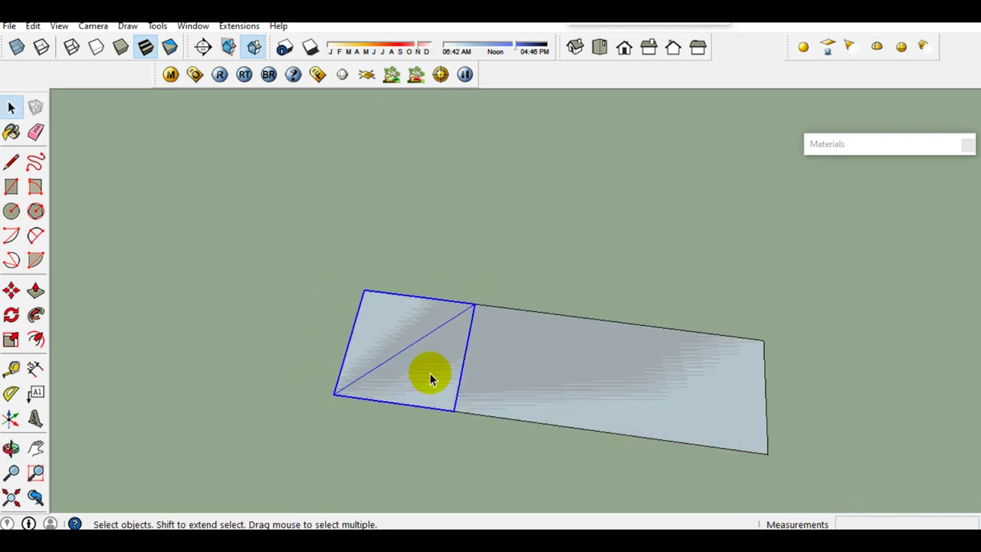
{"action": "scroll", "coordinate": [430, 376], "scroll_direction": "up", "scroll_amount": 1}
{"action": "left_click", "coordinate": [637, 383]}
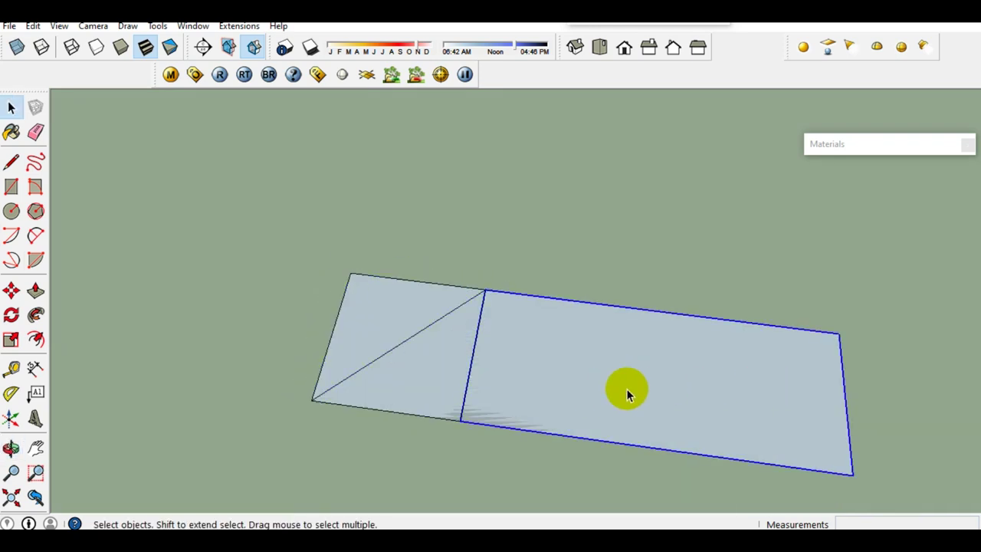
{"action": "key", "text": "q"}
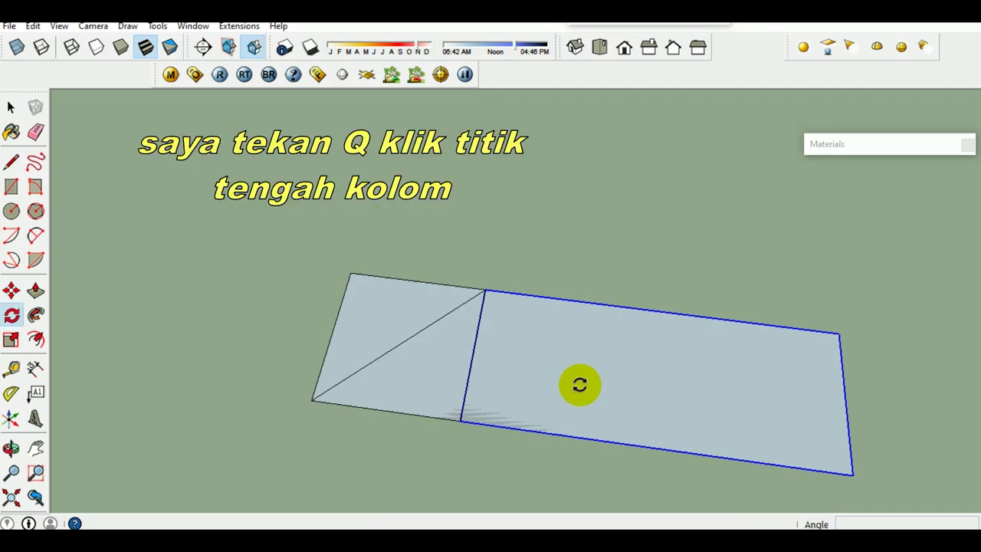
- Rotate the copied strip 90° about the square into an upright arm
{"action": "left_click", "coordinate": [403, 342]}
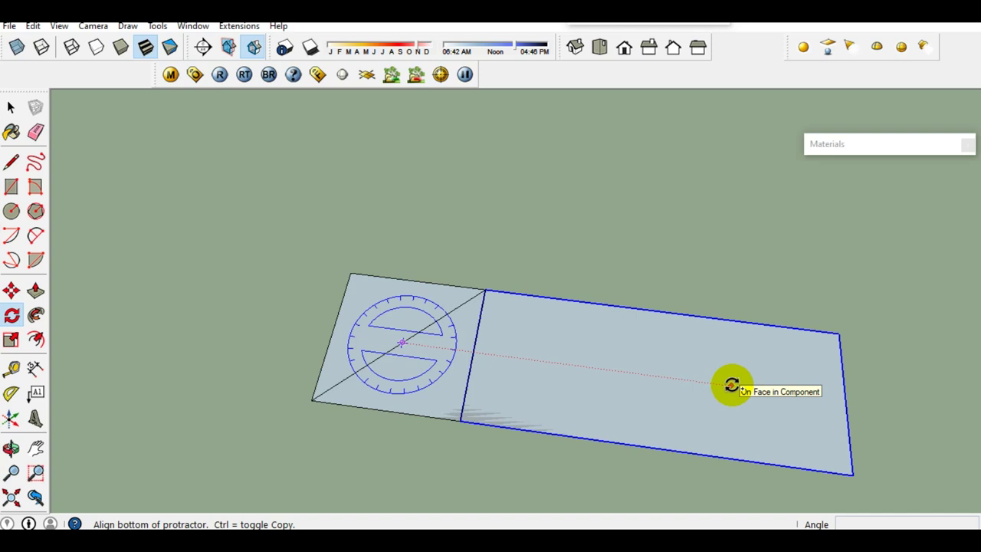
{"action": "left_click", "coordinate": [731, 385]}
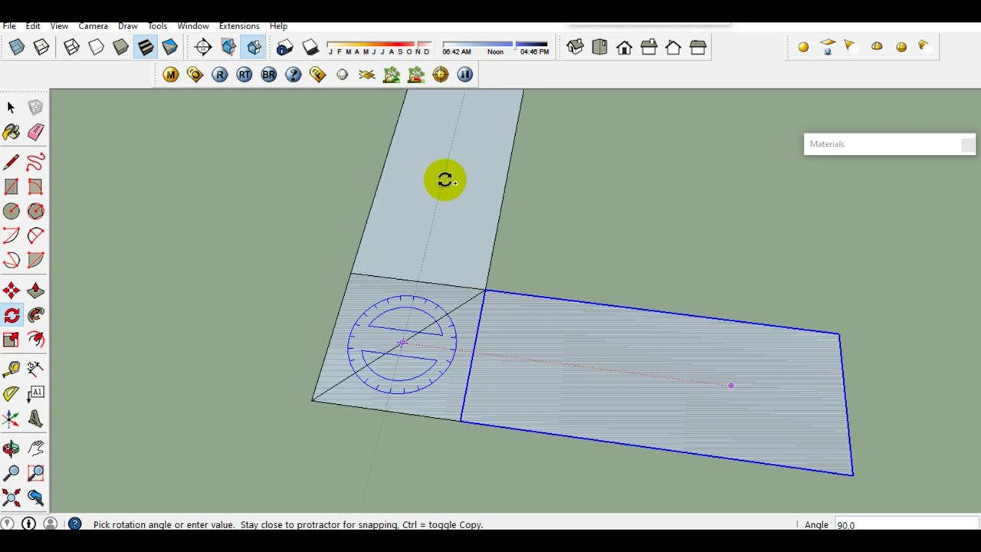
{"action": "left_click", "coordinate": [444, 179]}
{"action": "key", "text": "space"}
- Select the lower-right strip, upper arm and corner piece together
{"action": "scroll", "coordinate": [493, 349], "scroll_direction": "up", "scroll_amount": 2}
{"action": "key", "text": "o"}
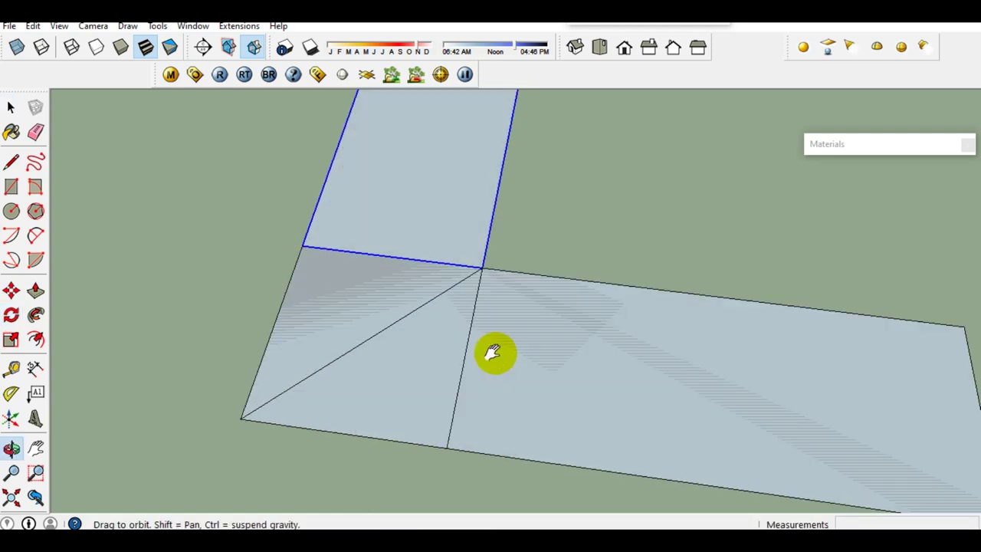
{"action": "scroll", "coordinate": [476, 372], "scroll_direction": "down", "scroll_amount": 2}
{"action": "mouse_move", "coordinate": [475, 372]}
{"action": "middle_mouse_down"}
{"action": "mouse_move", "coordinate": [611, 361]}
{"action": "mouse_move", "coordinate": [469, 373]}
{"action": "middle_mouse_up"}
{"action": "scroll", "coordinate": [468, 373], "scroll_direction": "down", "scroll_amount": 2}
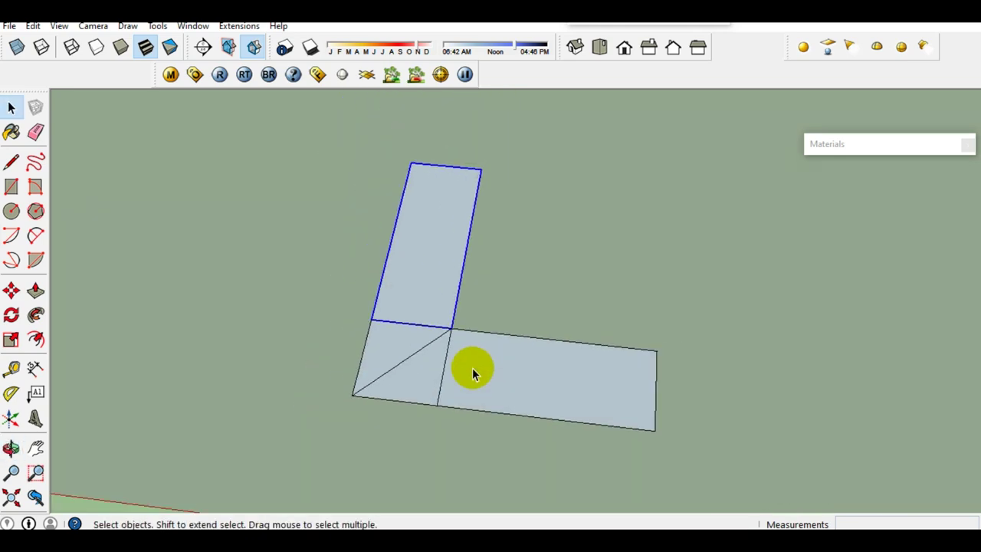
{"action": "scroll", "coordinate": [475, 370], "scroll_direction": "up", "scroll_amount": 2}
{"action": "left_click", "coordinate": [486, 368]}
{"action": "left_click", "coordinate": [377, 256]}
{"action": "left_click", "coordinate": [514, 381]}
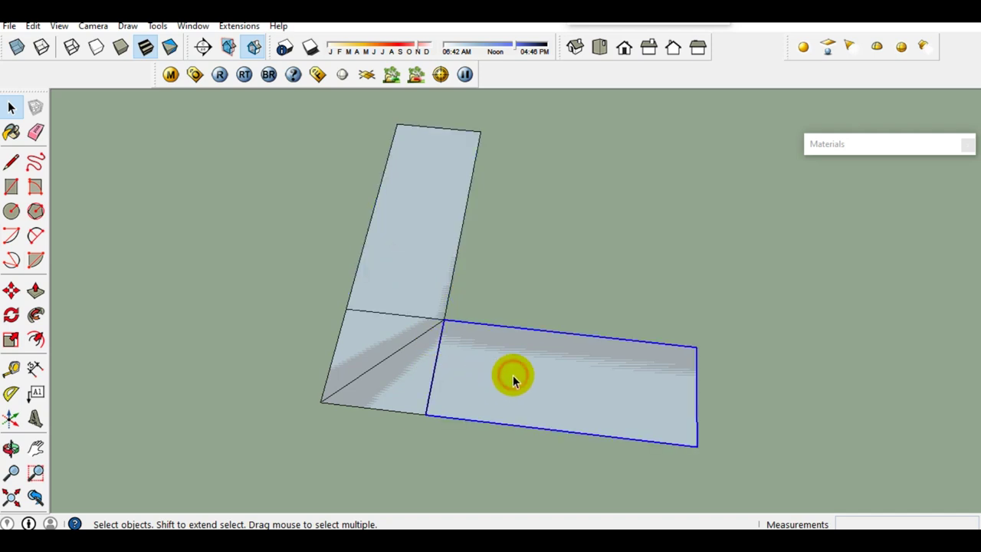
{"action": "left_click", "coordinate": [396, 263]}
{"action": "left_click", "coordinate": [414, 361]}
{"action": "left_click", "coordinate": [403, 253]}
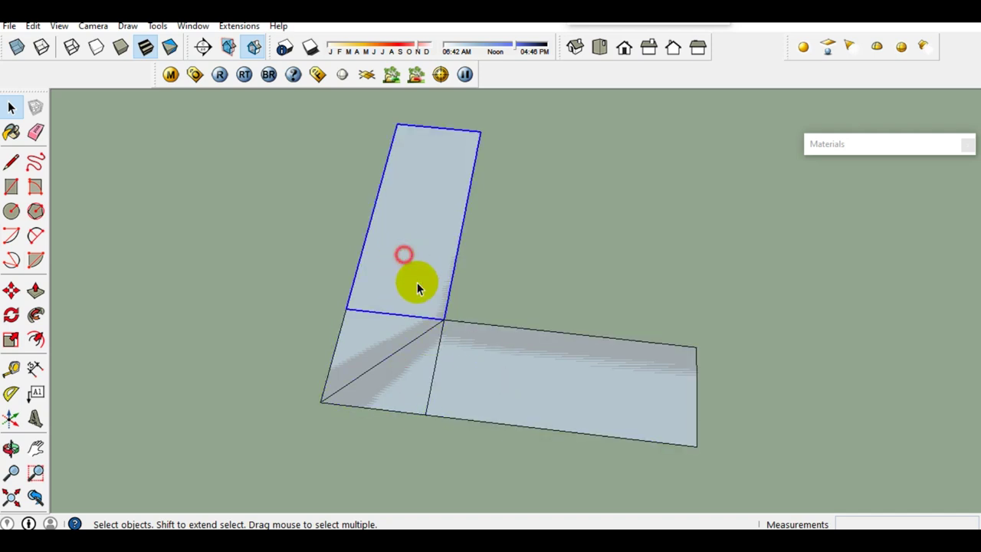
{"action": "scroll", "coordinate": [441, 341], "scroll_direction": "up", "scroll_amount": 2}
{"action": "scroll", "coordinate": [440, 338], "scroll_direction": "down", "scroll_amount": 2}
{"action": "left_click", "coordinate": [473, 372], "text": "ctrl"}
{"action": "left_click", "coordinate": [407, 370], "text": "ctrl"}
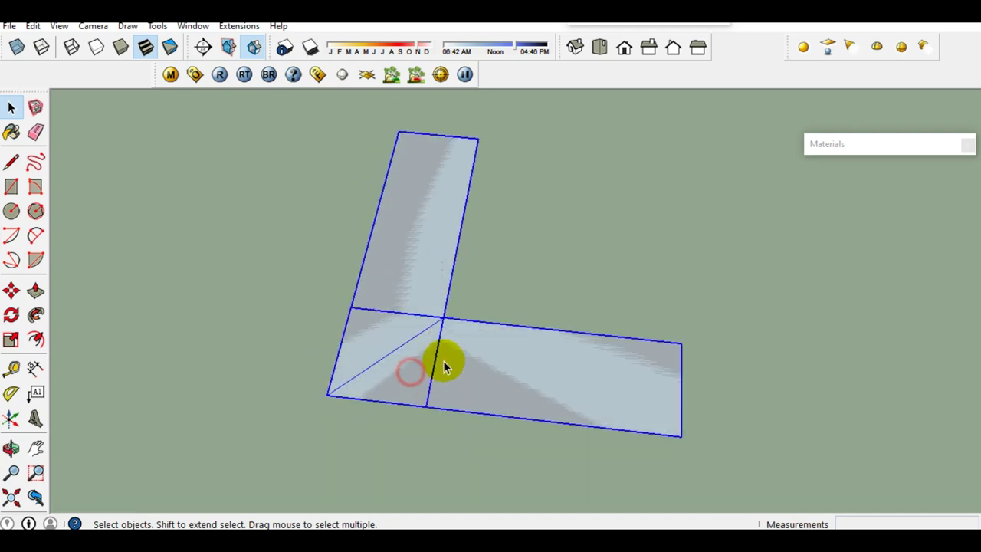
- Paste a copy of the L-shaped corner near the plot plan's lower-left corner
{"action": "scroll", "coordinate": [445, 366], "scroll_direction": "up", "scroll_amount": 2}
{"action": "scroll", "coordinate": [443, 366], "scroll_direction": "down", "scroll_amount": 2}
{"action": "scroll", "coordinate": [473, 346], "scroll_direction": "down", "scroll_amount": 3}
{"action": "scroll", "coordinate": [474, 329], "scroll_direction": "down", "scroll_amount": 2}
{"action": "middle_click_drag", "start_coordinate": [438, 307], "coordinate": [453, 382], "text": "shift"}
{"action": "scroll", "coordinate": [453, 383], "scroll_direction": "up", "scroll_amount": 2}
{"action": "middle_click_drag", "start_coordinate": [376, 350], "coordinate": [417, 377], "text": "shift"}
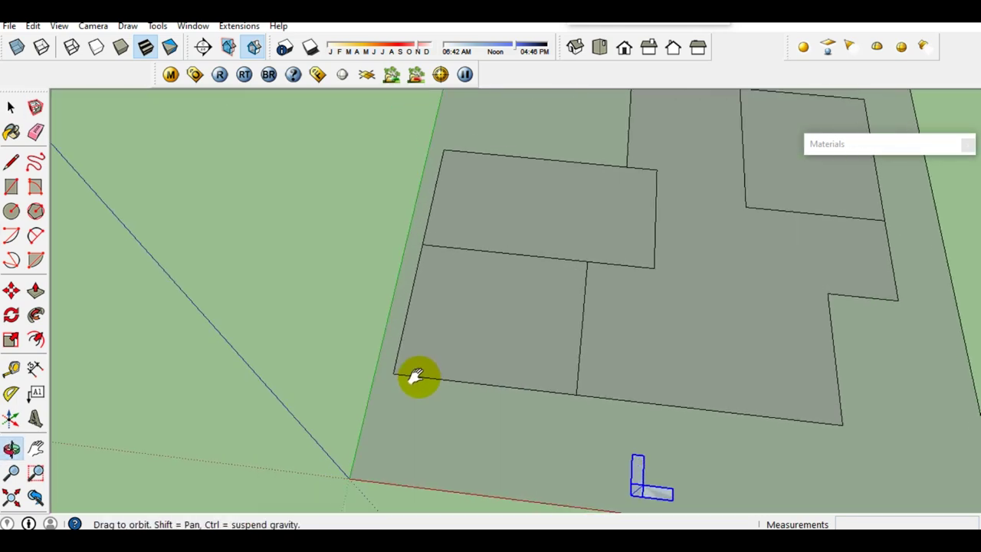
{"action": "scroll", "coordinate": [418, 378], "scroll_direction": "up", "scroll_amount": 3}
{"action": "key", "text": "ctrl+v"}
{"action": "scroll", "coordinate": [361, 367], "scroll_direction": "down", "scroll_amount": 1}
{"action": "scroll", "coordinate": [345, 423], "scroll_direction": "down", "scroll_amount": 1}
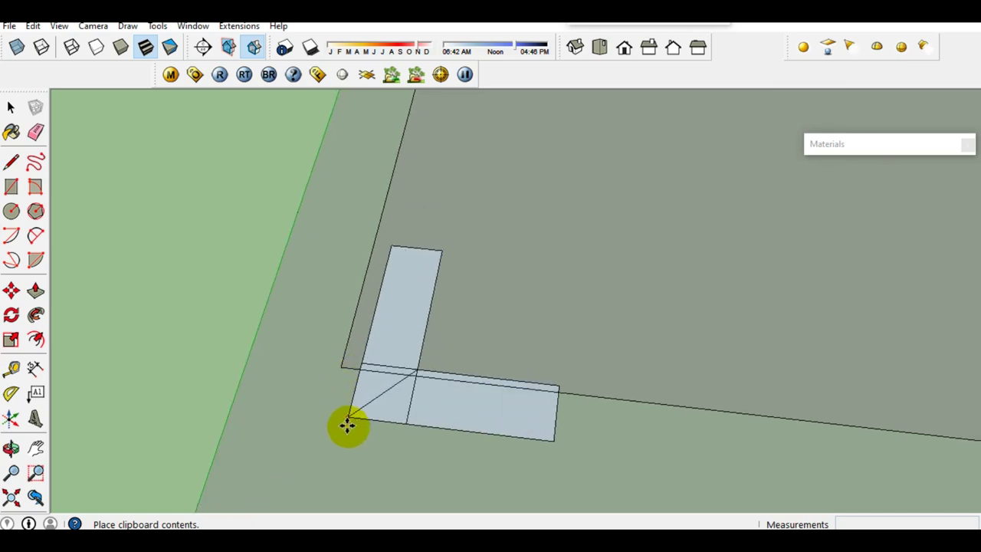
{"action": "left_click", "coordinate": [351, 431]}
- Move the pasted L-shape so its outer corner snaps onto the plan's lower-left corner
{"action": "key", "text": "m"}
{"action": "scroll", "coordinate": [395, 412], "scroll_direction": "up", "scroll_amount": 2}
{"action": "scroll", "coordinate": [376, 403], "scroll_direction": "up", "scroll_amount": 1}
{"action": "left_click", "coordinate": [376, 403]}
{"action": "scroll", "coordinate": [406, 368], "scroll_direction": "up", "scroll_amount": 2}
{"action": "scroll", "coordinate": [284, 313], "scroll_direction": "up", "scroll_amount": 2}
{"action": "middle_click_drag", "start_coordinate": [285, 313], "coordinate": [276, 317]}
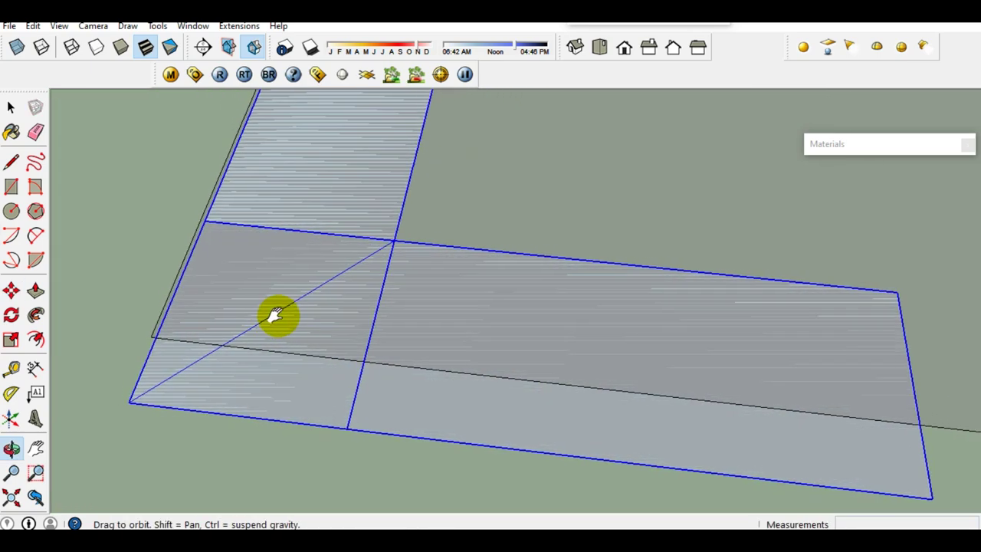
{"action": "left_click", "coordinate": [419, 311]}
{"action": "key", "text": "space"}
- Select the L's horizontal strip and start scaling it
{"action": "scroll", "coordinate": [409, 322], "scroll_direction": "down", "scroll_amount": 3}
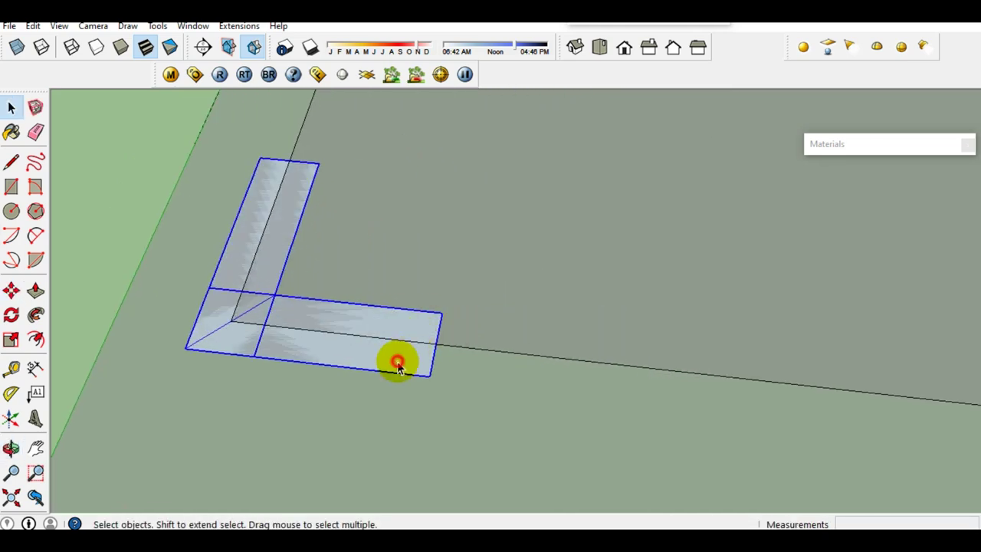
{"action": "left_click", "coordinate": [397, 366]}
{"action": "scroll", "coordinate": [311, 344], "scroll_direction": "down", "scroll_amount": 3}
{"action": "key", "text": "s"}
{"action": "scroll", "coordinate": [390, 368], "scroll_direction": "up", "scroll_amount": 3}
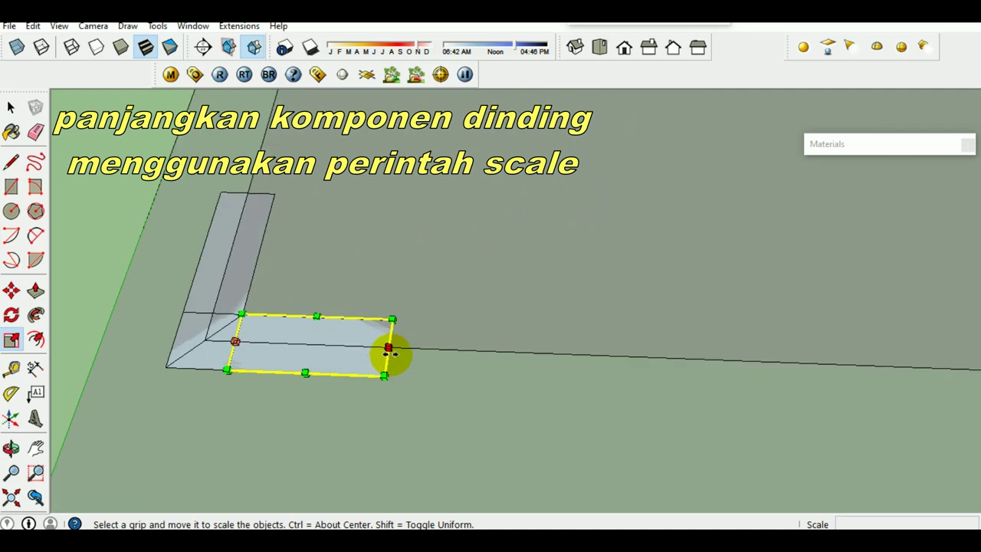
- Lengthen the first corner's horizontal strip by dragging its end
{"action": "left_click", "coordinate": [389, 353]}
{"action": "scroll", "coordinate": [324, 332], "scroll_direction": "down", "scroll_amount": 3}
{"action": "scroll", "coordinate": [411, 335], "scroll_direction": "up", "scroll_amount": 3}
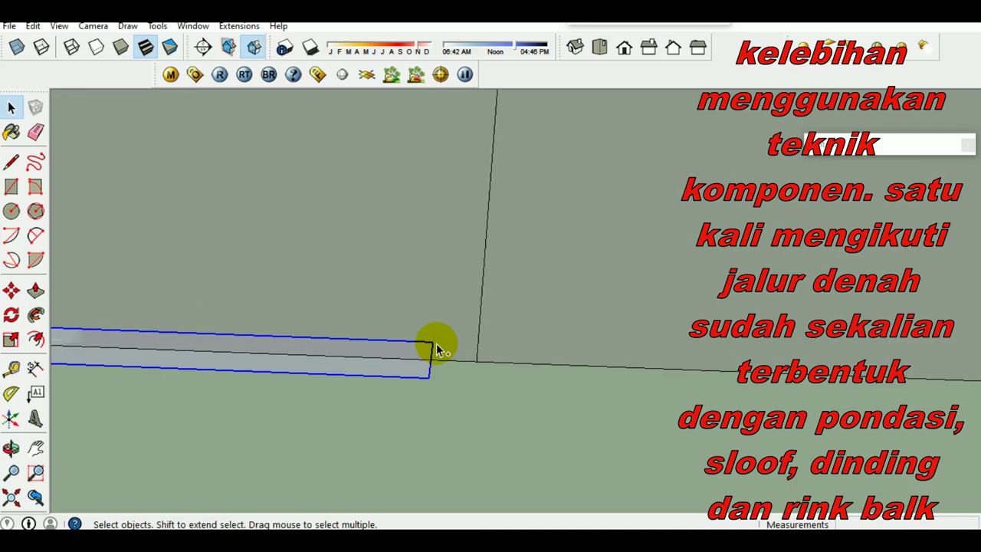
- Paste a second L-shaped corner and snap it onto the next plan corner
{"action": "key", "text": "ctrl+v"}
{"action": "left_click", "coordinate": [558, 338]}
{"action": "scroll", "coordinate": [579, 330], "scroll_direction": "up", "scroll_amount": 1}
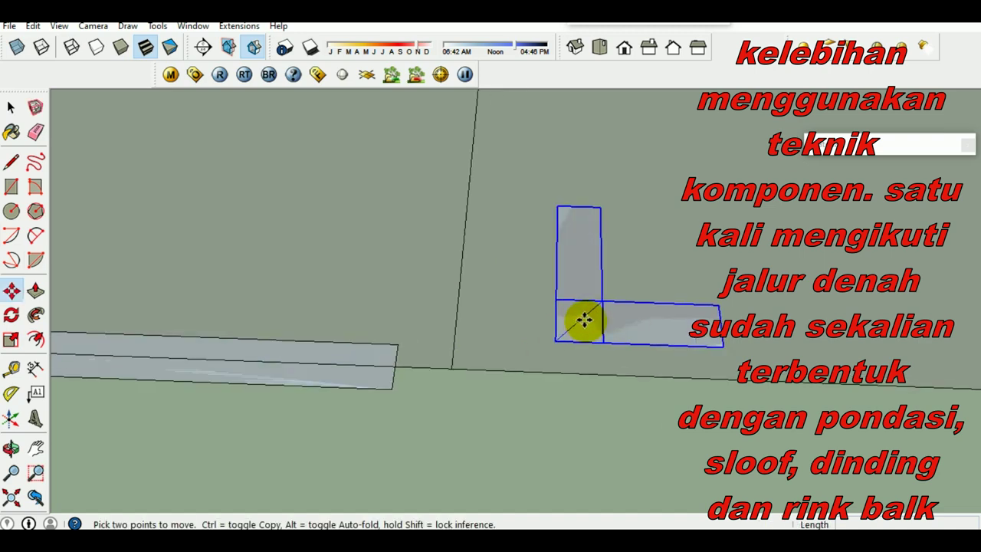
{"action": "left_click", "coordinate": [584, 320]}
{"action": "scroll", "coordinate": [483, 357], "scroll_direction": "up", "scroll_amount": 2}
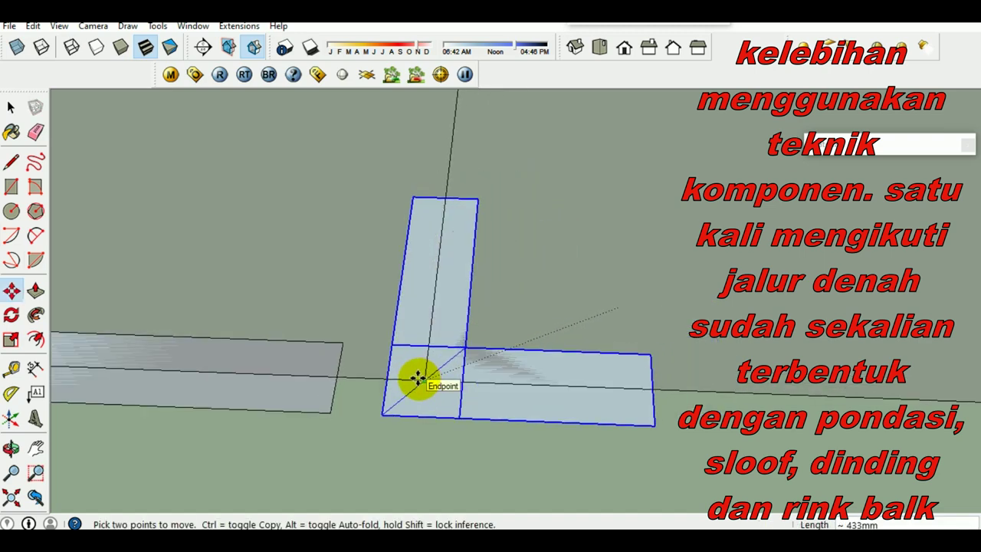
{"action": "left_click", "coordinate": [417, 377]}
{"action": "key", "text": "space"}
- Stretch the long wall strip to meet the second L-shape
{"action": "left_click", "coordinate": [280, 399]}
{"action": "key", "text": "s"}
{"action": "left_click_drag", "start_coordinate": [315, 375], "coordinate": [377, 377]}
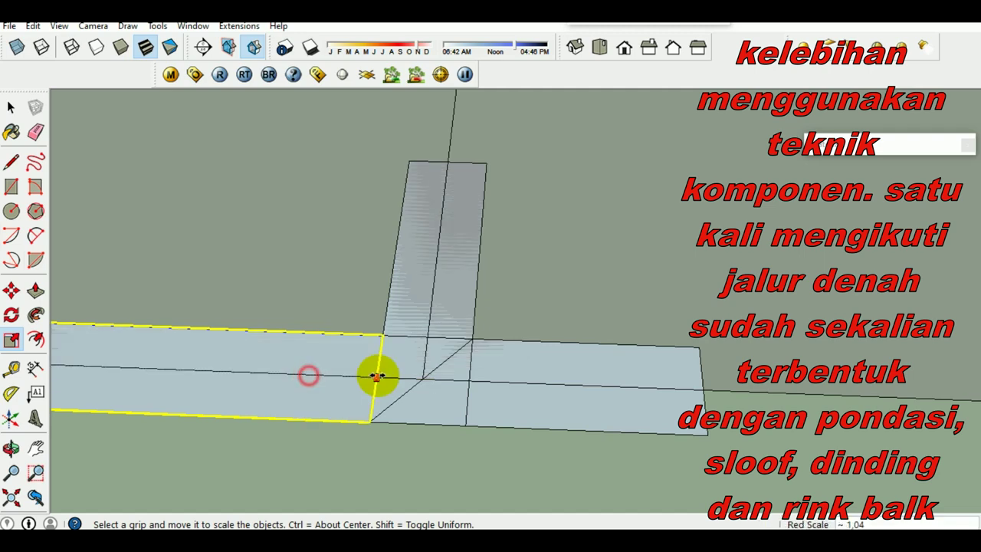
{"action": "key", "text": "space"}
- Stretch the wall strip far along the plan edge
{"action": "scroll", "coordinate": [473, 382], "scroll_direction": "down", "scroll_amount": 2}
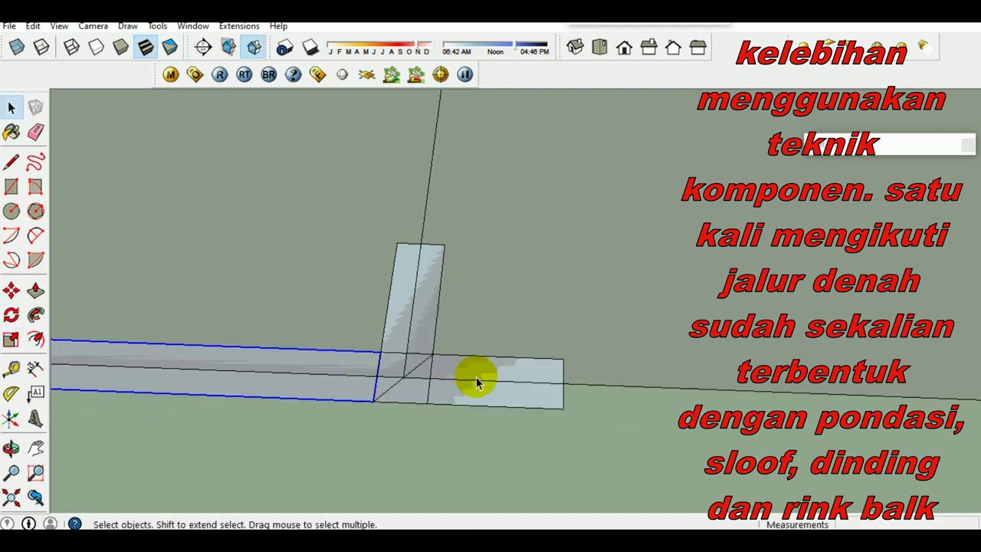
{"action": "middle_click_drag", "start_coordinate": [504, 405], "coordinate": [383, 396]}
{"action": "key", "text": "s"}
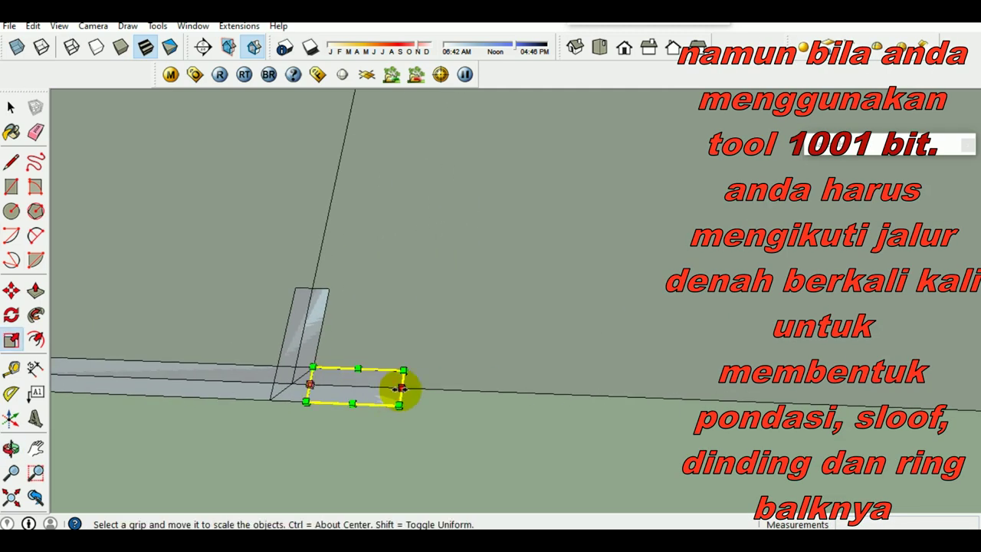
{"action": "scroll", "coordinate": [402, 385], "scroll_direction": "down", "scroll_amount": 3}
{"action": "left_click_drag", "start_coordinate": [383, 388], "coordinate": [679, 394]}
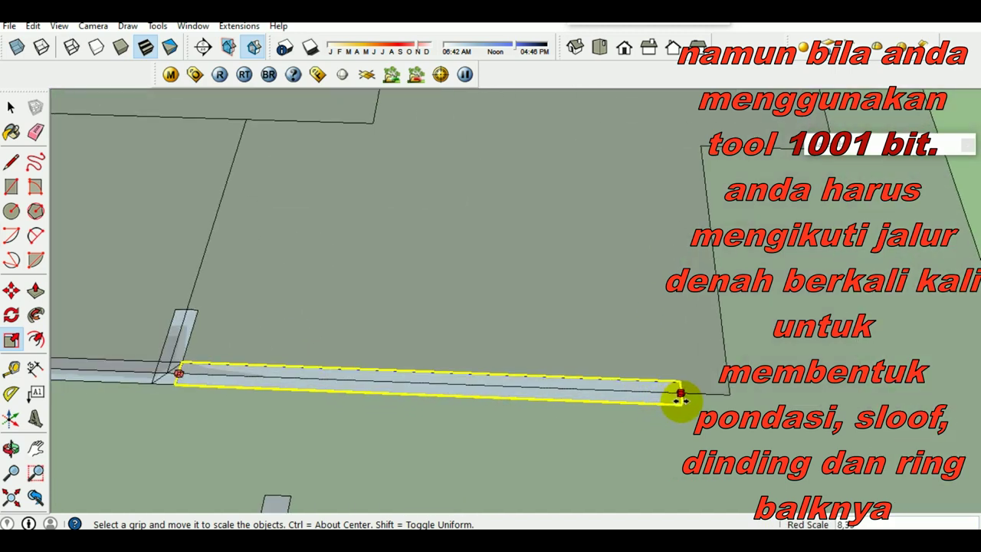
{"action": "scroll", "coordinate": [689, 396], "scroll_direction": "up", "scroll_amount": 3}
{"action": "key", "text": "space"}
- Paste a third L-shaped corner and snap it onto the following plan corner
{"action": "middle_click_drag", "start_coordinate": [679, 401], "coordinate": [432, 409]}
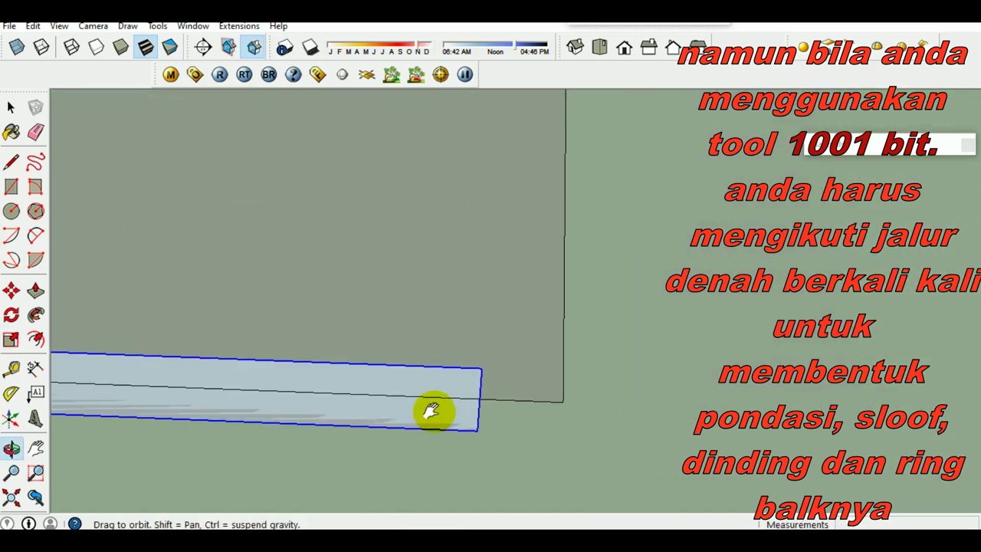
{"action": "key", "text": "ctrl+v"}
{"action": "left_click", "coordinate": [698, 372]}
{"action": "key", "text": "m"}
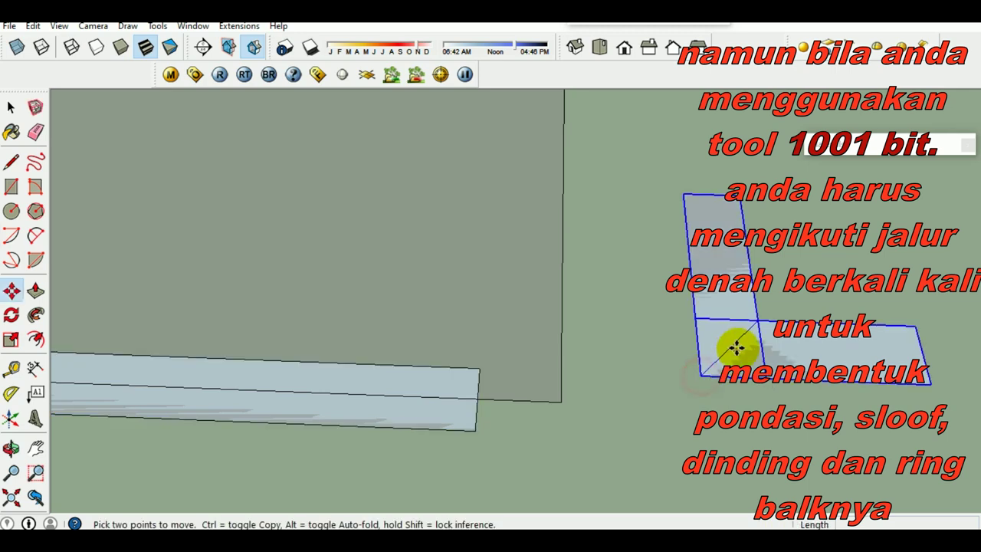
{"action": "left_click", "coordinate": [736, 344]}
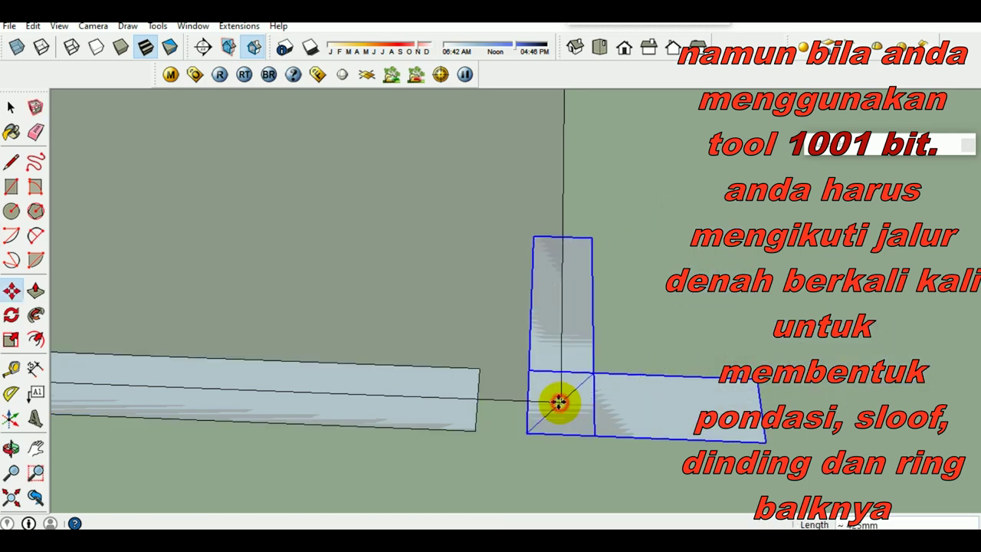
{"action": "left_click", "coordinate": [559, 402]}
{"action": "key", "text": "space"}
- Stretch the long wall strip to reach the L-shape and delete the surplus strip past the corner
{"action": "left_click", "coordinate": [465, 420]}
{"action": "key", "text": "s"}
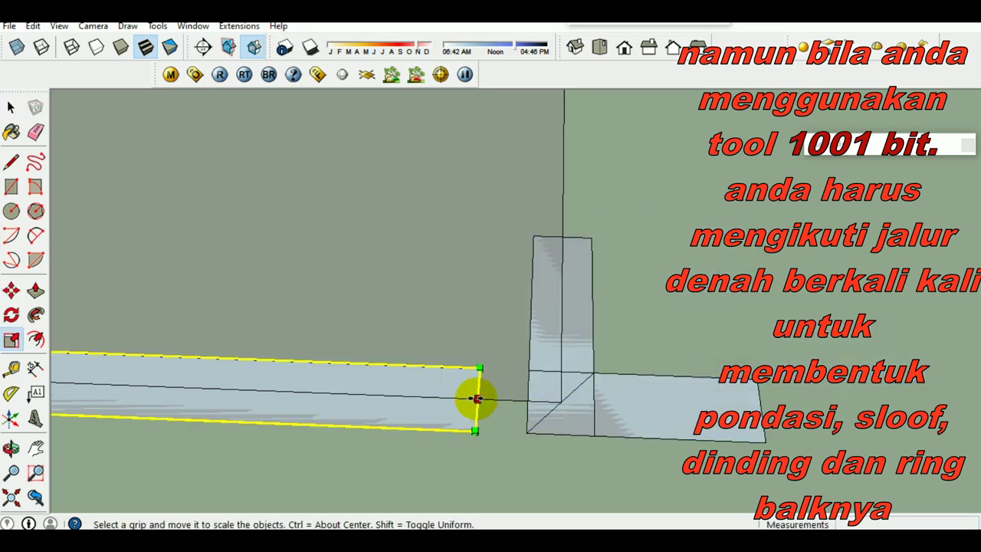
{"action": "left_click_drag", "start_coordinate": [476, 399], "coordinate": [529, 400]}
{"action": "key", "text": "space"}
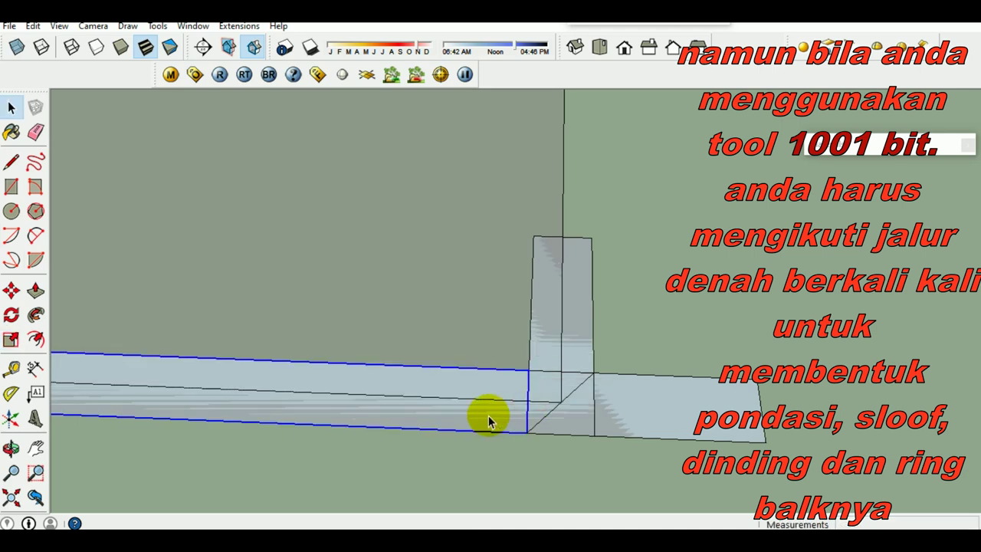
{"action": "middle_click_drag", "start_coordinate": [627, 418], "coordinate": [652, 401]}
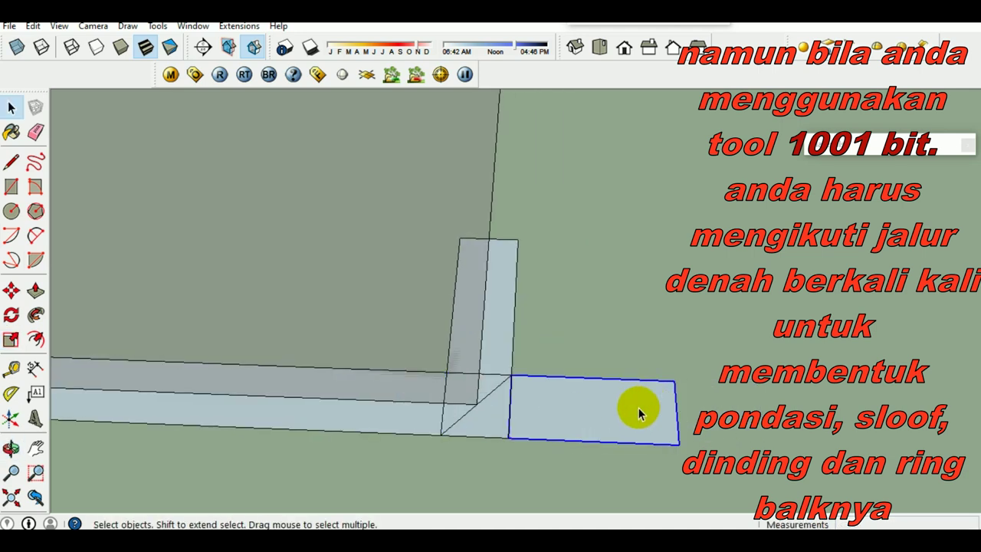
{"action": "key", "text": "Delete"}
- Stretch the selected strip along the plan's side edge
{"action": "mouse_move", "coordinate": [541, 424]}
{"action": "middle_mouse_down"}
{"action": "mouse_move", "coordinate": [298, 406]}
{"action": "mouse_move", "coordinate": [454, 410]}
{"action": "mouse_move", "coordinate": [408, 410]}
{"action": "mouse_move", "coordinate": [405, 466]}
{"action": "mouse_move", "coordinate": [447, 412]}
{"action": "middle_mouse_up"}
{"action": "key", "text": "s"}
{"action": "mouse_move", "coordinate": [448, 366]}
{"action": "left_mouse_down"}
{"action": "mouse_move", "coordinate": [526, 317]}
{"action": "mouse_move", "coordinate": [498, 350]}
{"action": "mouse_move", "coordinate": [655, 234]}
{"action": "left_mouse_up"}
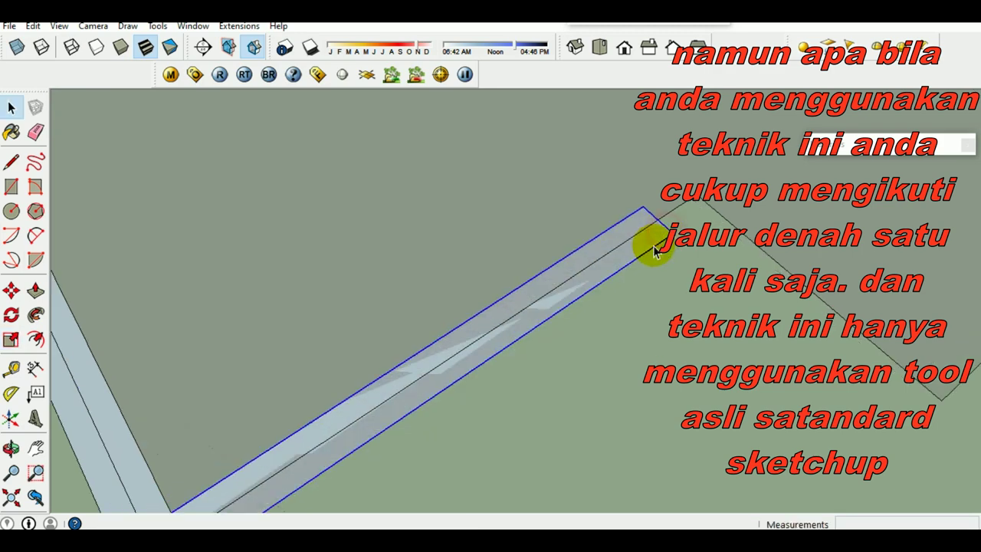
- Finish the side-edge stretch, then paste another L-corner copy and snap it onto the outline corner
{"action": "key", "text": "space"}
{"action": "middle_click_drag", "start_coordinate": [652, 245], "coordinate": [555, 428]}
{"action": "key", "text": "ctrl+c"}
{"action": "key", "text": "ctrl+v"}
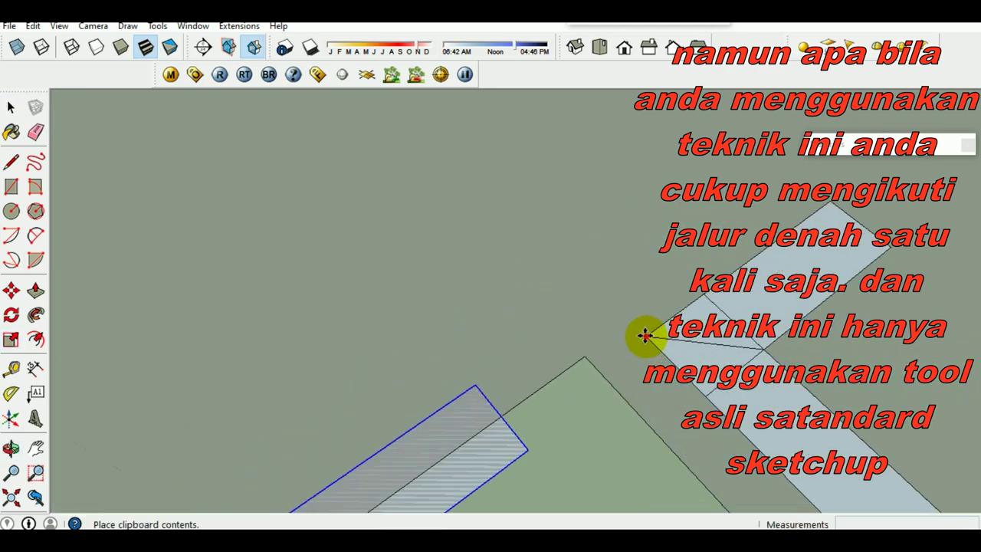
{"action": "left_click", "coordinate": [704, 343]}
{"action": "key", "text": "m"}
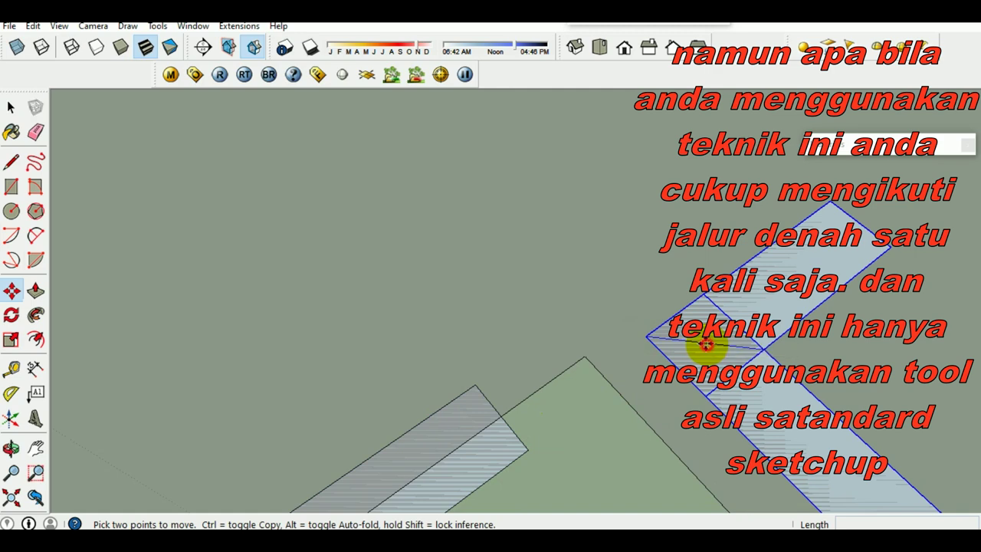
{"action": "left_click", "coordinate": [583, 359]}
{"action": "key", "text": "space"}
- Stretch the lower wall strip to meet the new corner and delete the corner's surplus arm
{"action": "left_click", "coordinate": [479, 469]}
{"action": "key", "text": "s"}
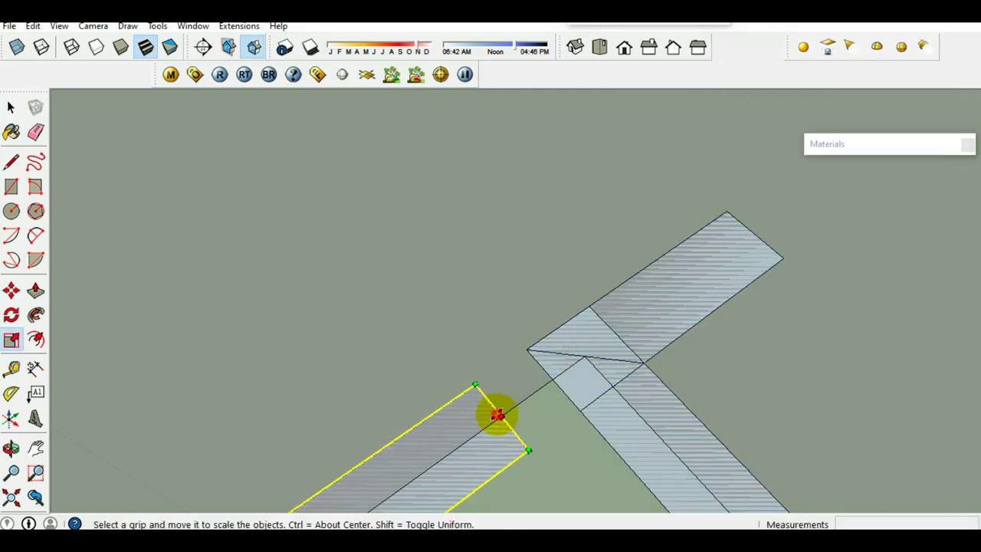
{"action": "left_click_drag", "start_coordinate": [499, 415], "coordinate": [552, 387]}
{"action": "left_click", "coordinate": [553, 383]}
{"action": "key", "text": "space"}
{"action": "mouse_move", "coordinate": [537, 390]}
{"action": "middle_mouse_down"}
{"action": "mouse_move", "coordinate": [652, 417]}
{"action": "mouse_move", "coordinate": [591, 452]}
{"action": "mouse_move", "coordinate": [452, 335]}
{"action": "middle_mouse_up"}
{"action": "left_click", "coordinate": [436, 331]}
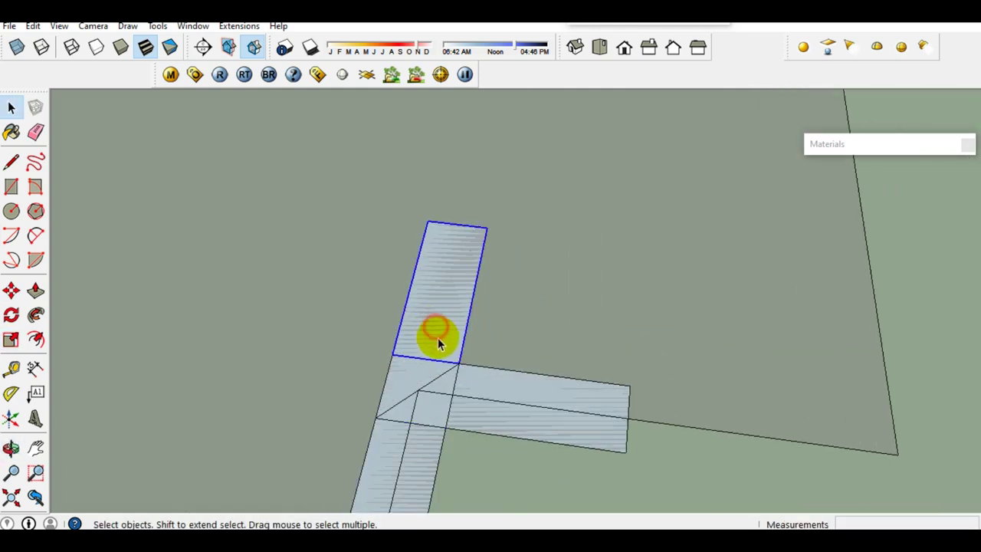
{"action": "key", "text": "Delete"}
- Lengthen the next wall strip along the plan edge toward the corner
{"action": "left_click", "coordinate": [531, 422]}
{"action": "mouse_move", "coordinate": [531, 423]}
{"action": "middle_mouse_down"}
{"action": "mouse_move", "coordinate": [620, 442]}
{"action": "mouse_move", "coordinate": [535, 426]}
{"action": "middle_mouse_up"}
{"action": "key", "text": "s"}
{"action": "left_click", "coordinate": [547, 390]}
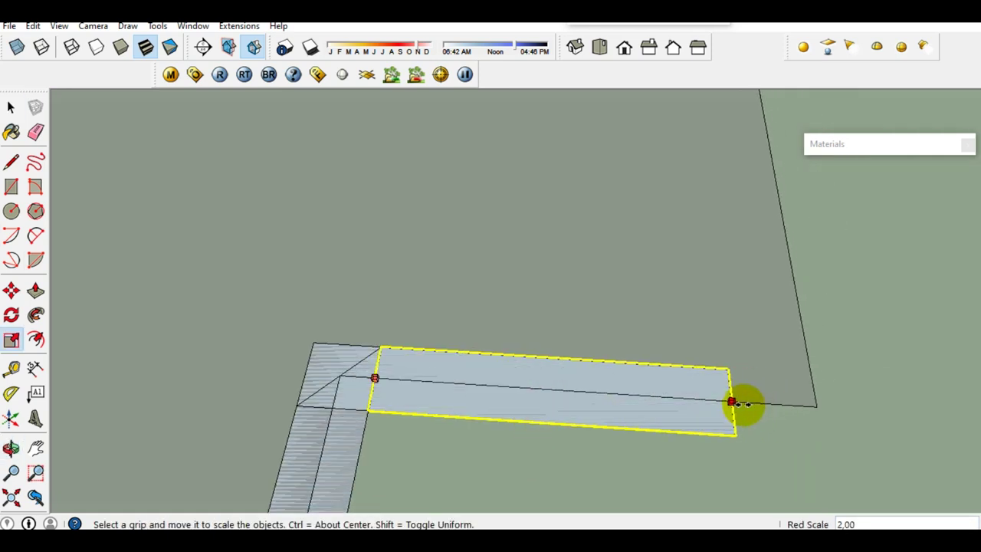
{"action": "left_click", "coordinate": [742, 406]}
{"action": "key", "text": "space"}
- Paste another L-shaped corner piece and snap it onto the next outline corner
{"action": "middle_click_drag", "start_coordinate": [774, 412], "coordinate": [609, 416]}
{"action": "key", "text": "ctrl+v"}
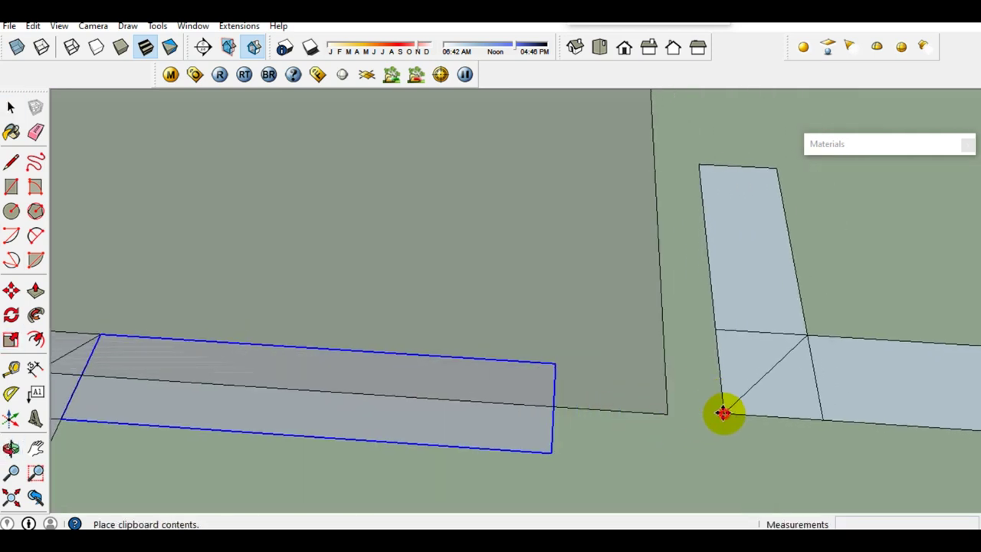
{"action": "left_click", "coordinate": [723, 411]}
{"action": "left_click", "coordinate": [770, 370]}
{"action": "scroll", "coordinate": [771, 370], "scroll_direction": "up", "scroll_amount": 1}
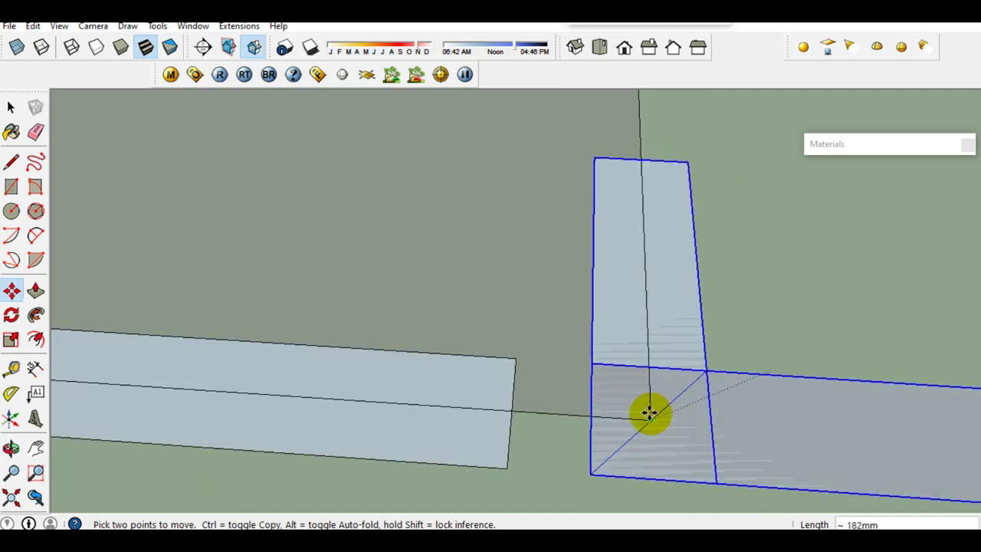
{"action": "left_click", "coordinate": [641, 415]}
{"action": "key", "text": "space"}
- Stretch the left wall strip to meet the new corner piece
{"action": "left_click", "coordinate": [499, 447]}
{"action": "key", "text": "a"}
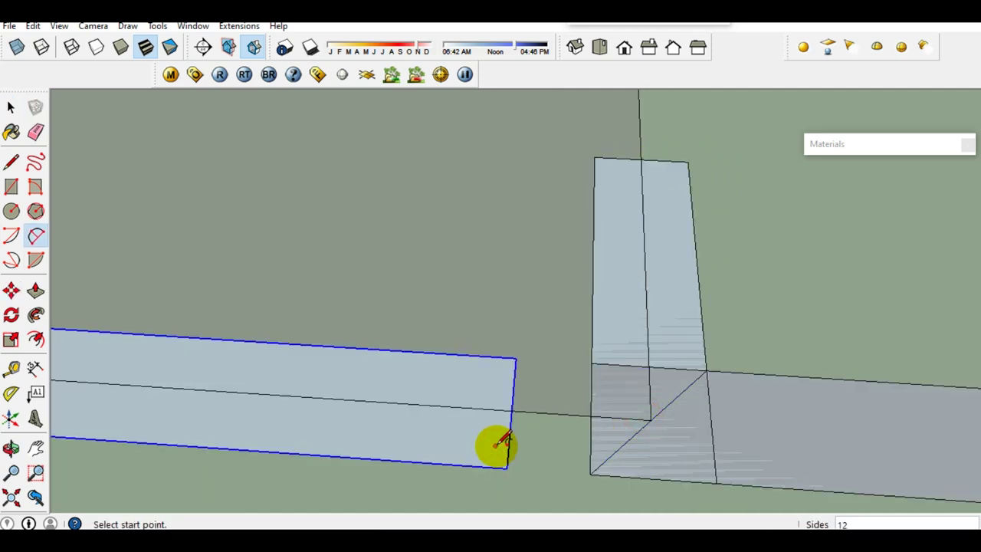
{"action": "key", "text": "s"}
{"action": "left_click_drag", "start_coordinate": [506, 410], "coordinate": [590, 414]}
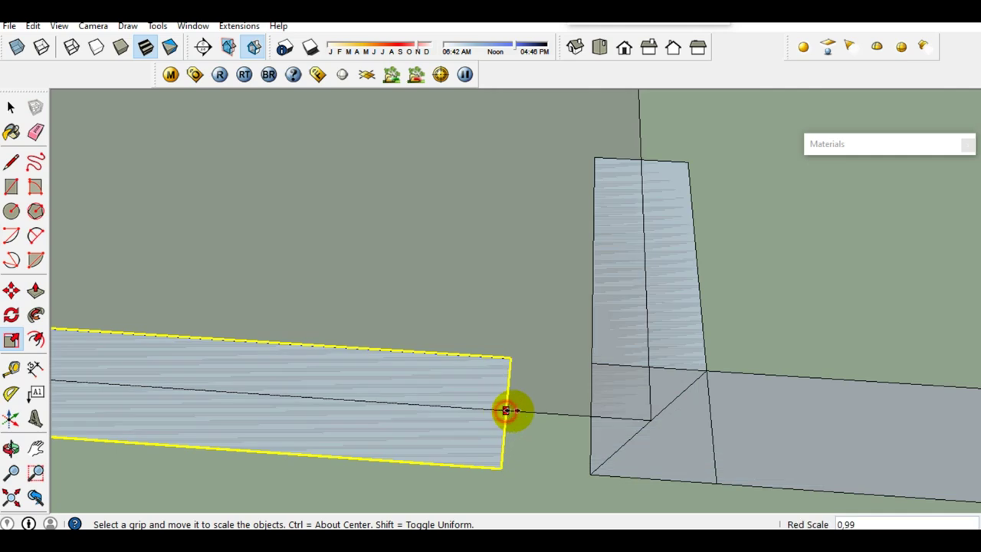
{"action": "left_click", "coordinate": [590, 417]}
{"action": "key", "text": "space"}
- Stretch the short wall strip along the outline
{"action": "scroll", "coordinate": [604, 434], "scroll_direction": "down", "scroll_amount": 3}
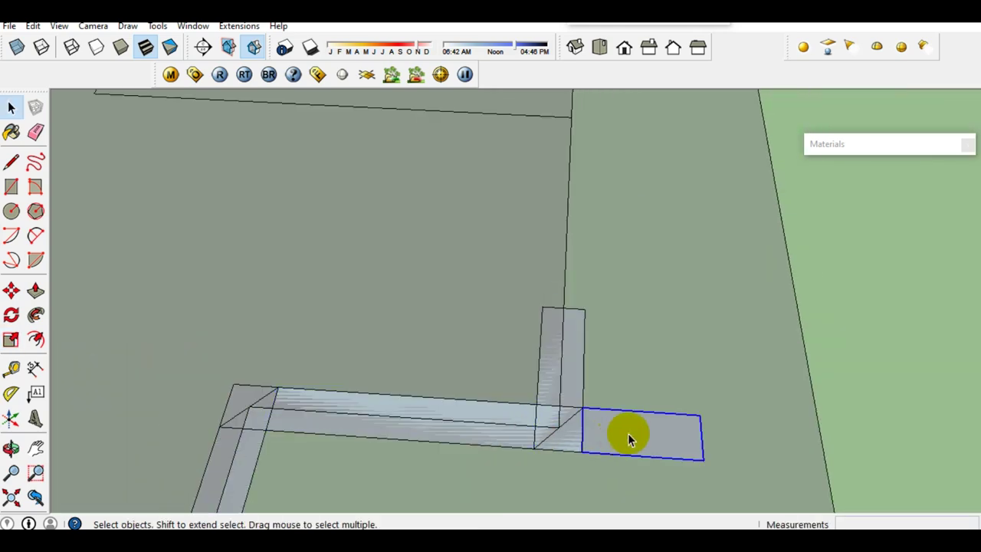
{"action": "middle_click_drag", "start_coordinate": [631, 453], "coordinate": [245, 447]}
{"action": "scroll", "coordinate": [459, 347], "scroll_direction": "up", "scroll_amount": 2}
{"action": "scroll", "coordinate": [341, 412], "scroll_direction": "up", "scroll_amount": 2}
{"action": "left_click", "coordinate": [341, 411]}
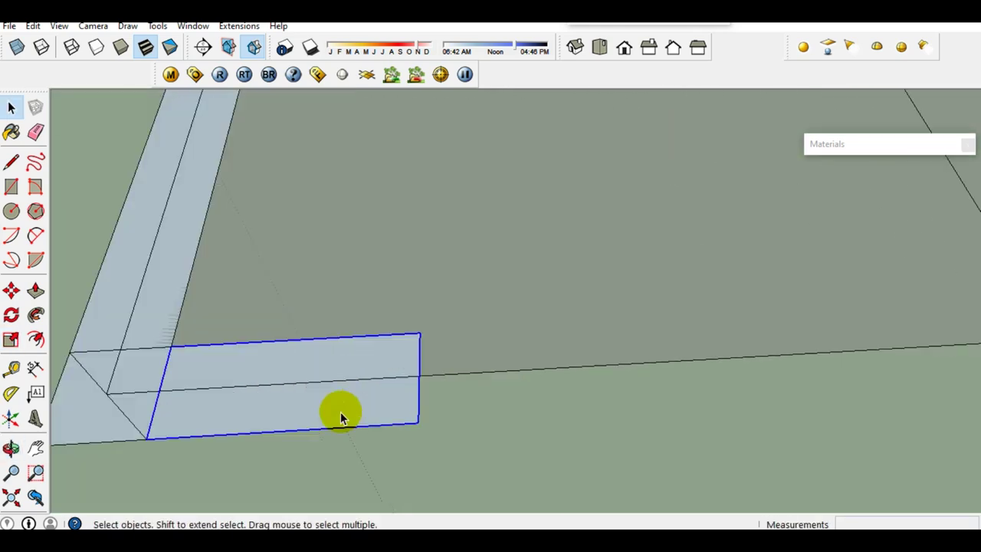
{"action": "key", "text": "s"}
{"action": "left_click_drag", "start_coordinate": [419, 374], "coordinate": [627, 372]}
{"action": "scroll", "coordinate": [401, 376], "scroll_direction": "down", "scroll_amount": 3}
{"action": "scroll", "coordinate": [536, 364], "scroll_direction": "up", "scroll_amount": 2}
{"action": "left_click", "coordinate": [628, 371]}
{"action": "key", "text": "space"}
- Copy and paste another corner piece into the model
{"action": "middle_click_drag", "start_coordinate": [619, 390], "coordinate": [453, 425]}
{"action": "key", "text": "ctrl+c"}
{"action": "key", "text": "ctrl+v"}
{"action": "left_click", "coordinate": [641, 296]}
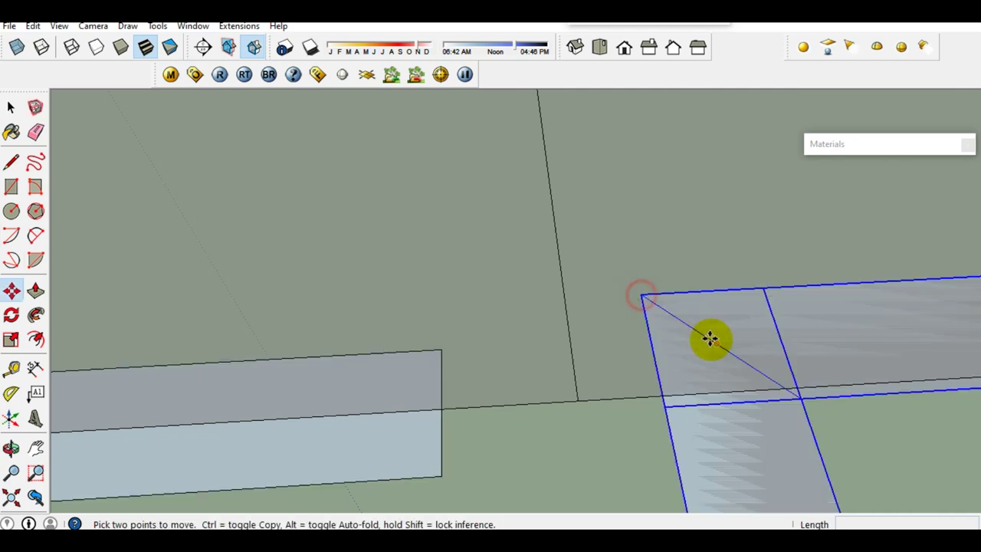
- Drop the corner piece onto the outline corner and stretch the left wall strip to meet it
{"action": "left_click", "coordinate": [716, 343]}
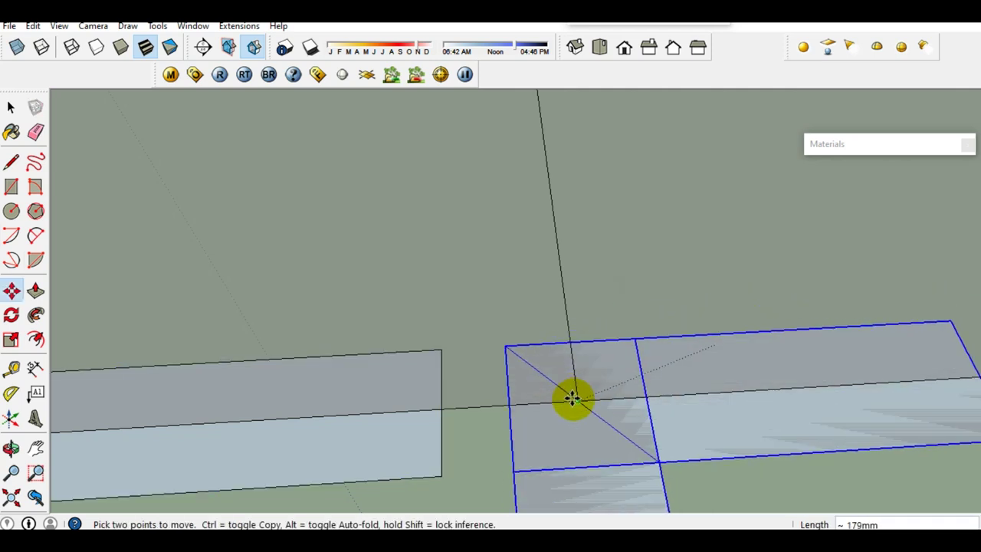
{"action": "left_click", "coordinate": [573, 397]}
{"action": "key", "text": "space"}
{"action": "left_click", "coordinate": [406, 436]}
{"action": "key", "text": "s"}
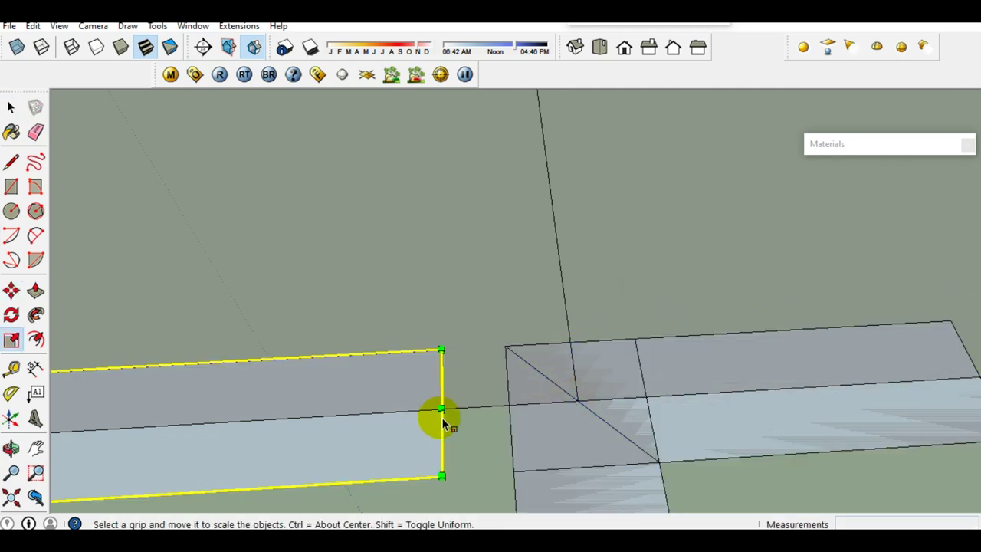
{"action": "left_click_drag", "start_coordinate": [443, 412], "coordinate": [508, 404]}
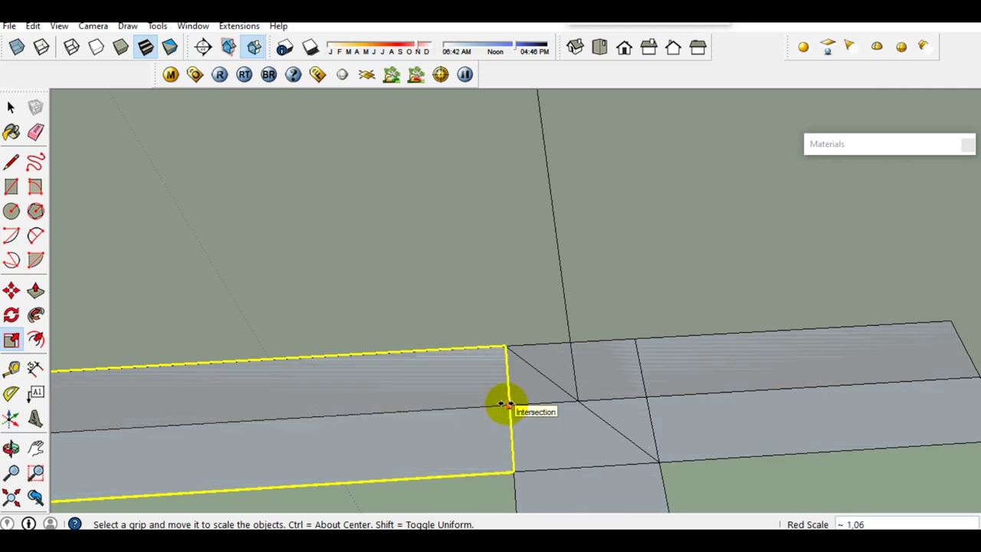
- Delete the unneeded downward strip of the corner piece
{"action": "left_click_drag", "start_coordinate": [507, 404], "coordinate": [506, 405]}
{"action": "mouse_move", "coordinate": [506, 404]}
{"action": "middle_mouse_down"}
{"action": "mouse_move", "coordinate": [562, 382]}
{"action": "mouse_move", "coordinate": [449, 412]}
{"action": "mouse_move", "coordinate": [464, 394]}
{"action": "middle_mouse_up"}
{"action": "left_click", "coordinate": [449, 414]}
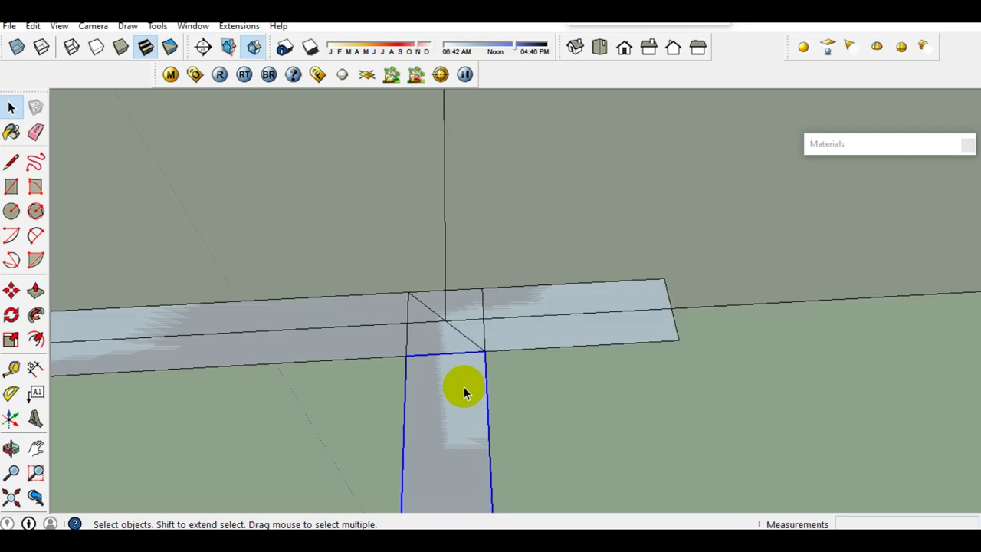
{"action": "key", "text": "Delete"}
- Stretch the strip's end along the outline to close the joint
{"action": "middle_click_drag", "start_coordinate": [465, 388], "coordinate": [545, 371]}
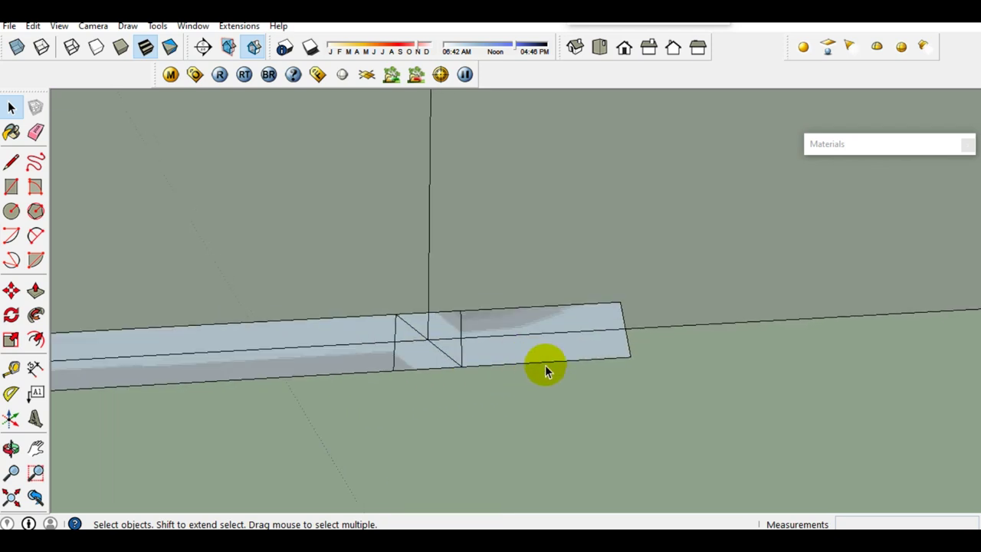
{"action": "scroll", "coordinate": [544, 371], "scroll_direction": "down", "scroll_amount": 1}
{"action": "key", "text": "s"}
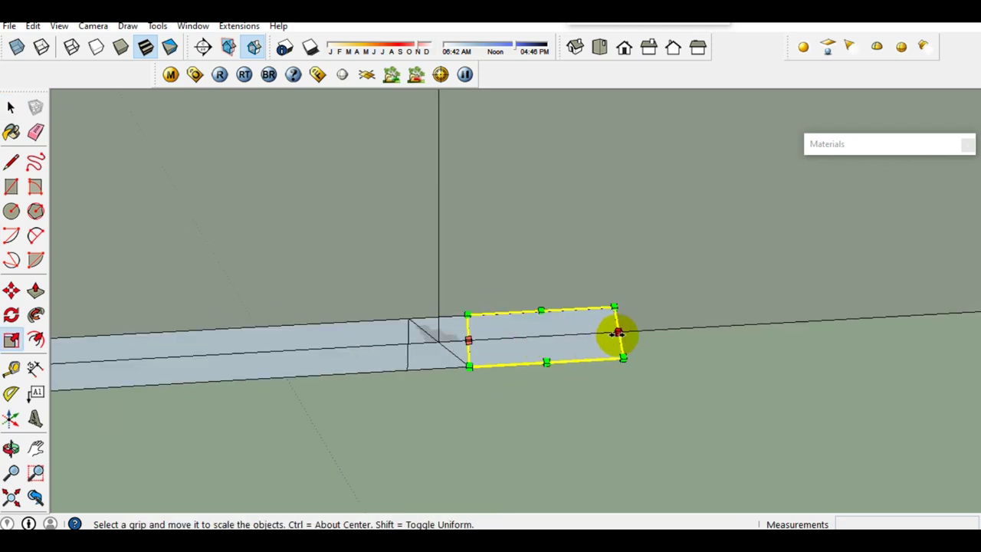
{"action": "left_click", "coordinate": [618, 333]}
{"action": "middle_click_drag", "start_coordinate": [618, 334], "coordinate": [446, 412]}
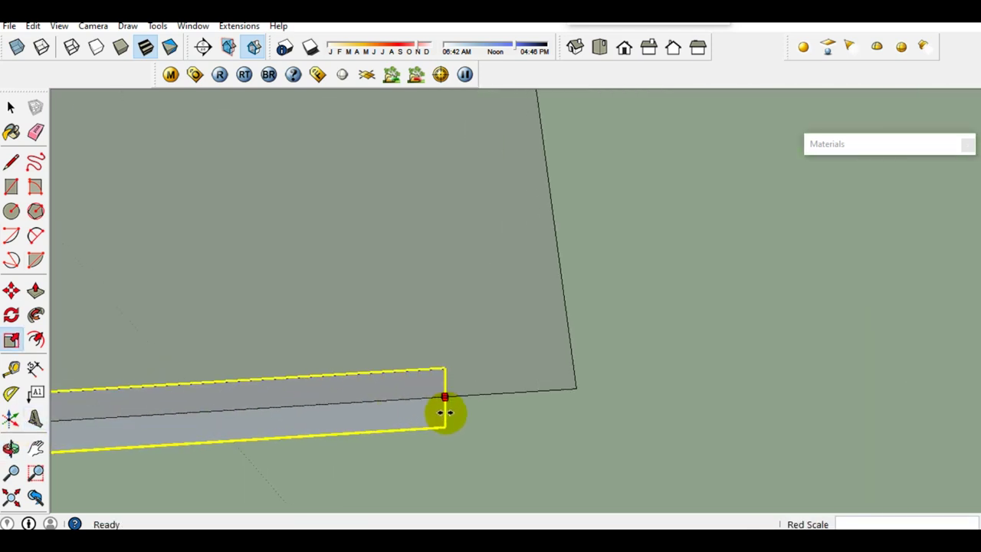
{"action": "left_click", "coordinate": [534, 390]}
{"action": "key", "text": "space"}
- Paste a corner piece, rotate it to fit the differently facing corner, and remove the leftover face
{"action": "key", "text": "ctrl+v"}
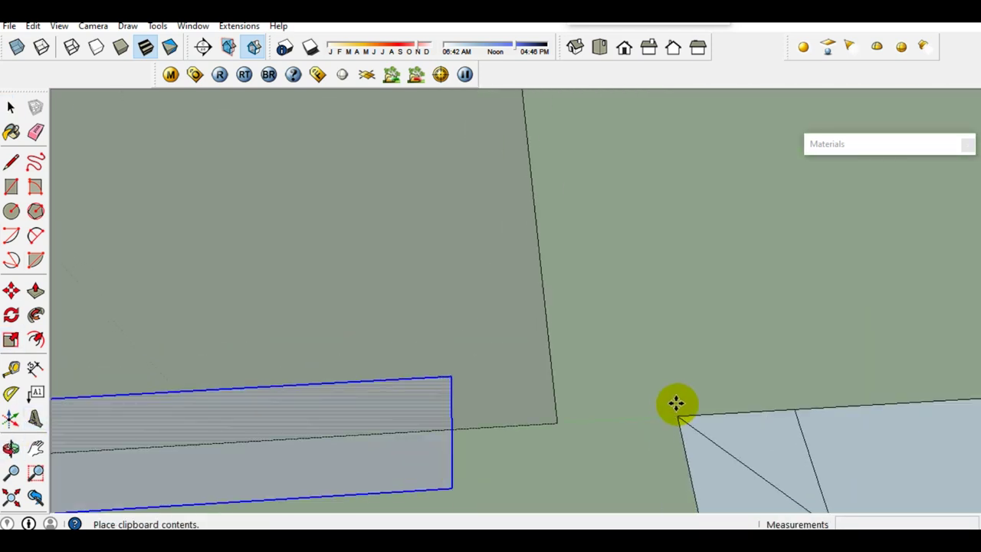
{"action": "left_click", "coordinate": [644, 335]}
{"action": "key", "text": "m"}
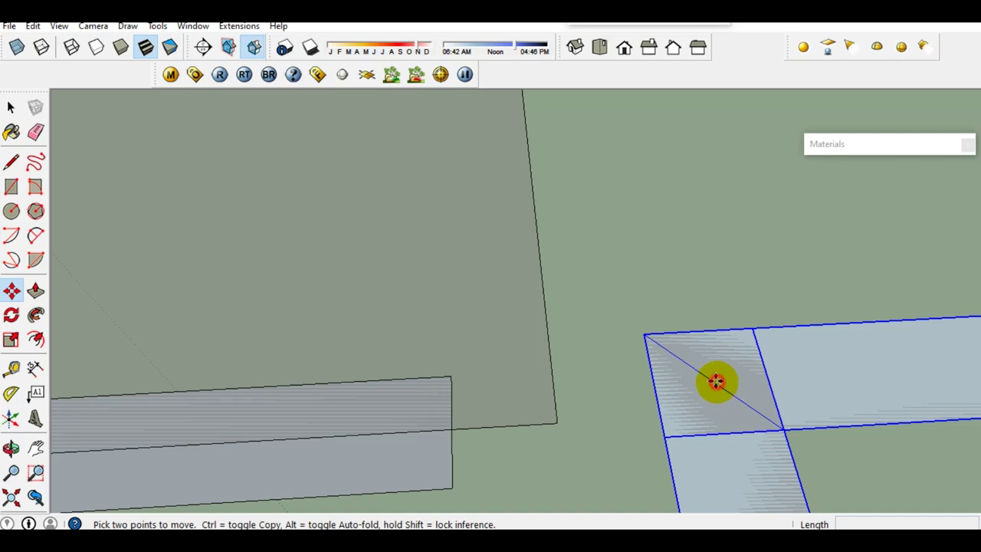
{"action": "left_click", "coordinate": [715, 382]}
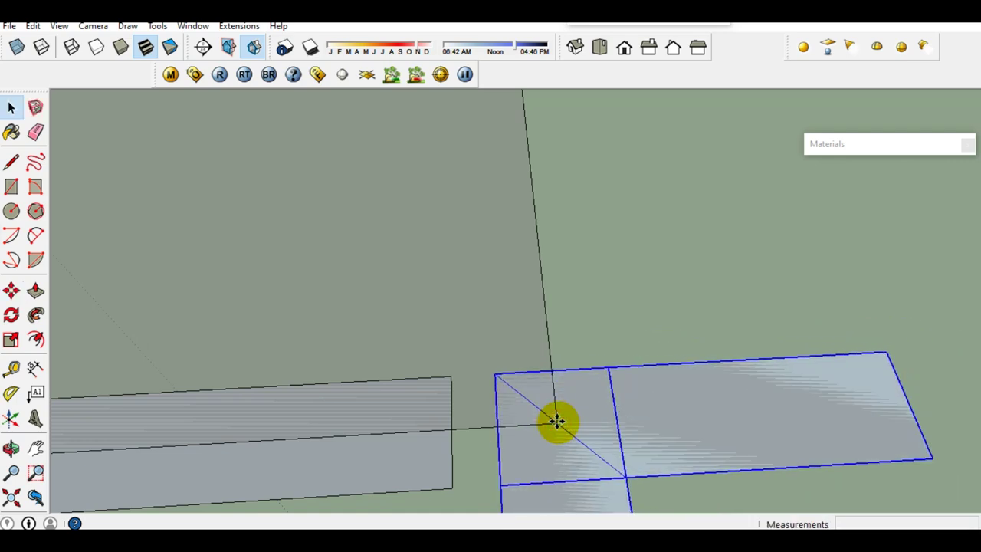
{"action": "key", "text": "q"}
{"action": "left_click", "coordinate": [555, 421]}
{"action": "left_click", "coordinate": [676, 416]}
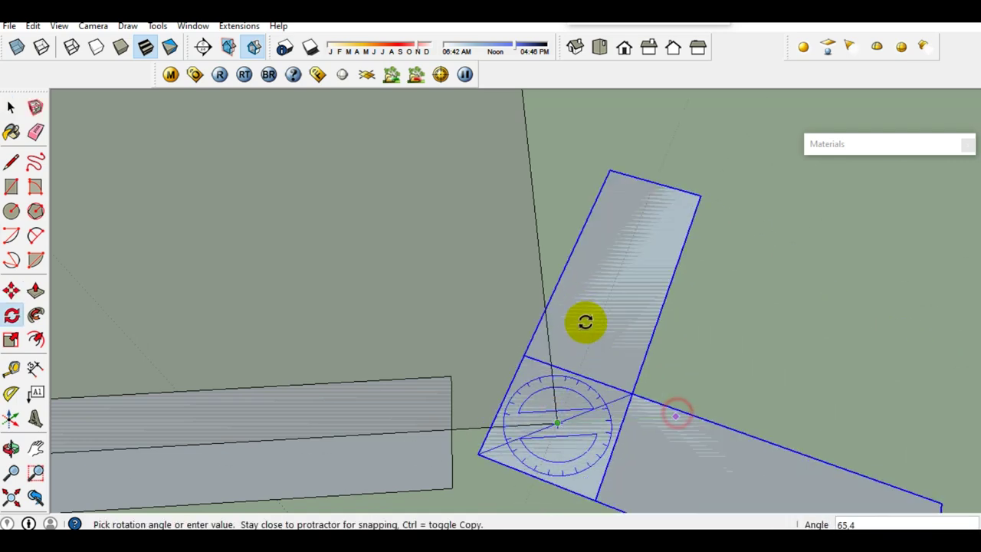
{"action": "left_click", "coordinate": [539, 291]}
{"action": "key", "text": "space"}
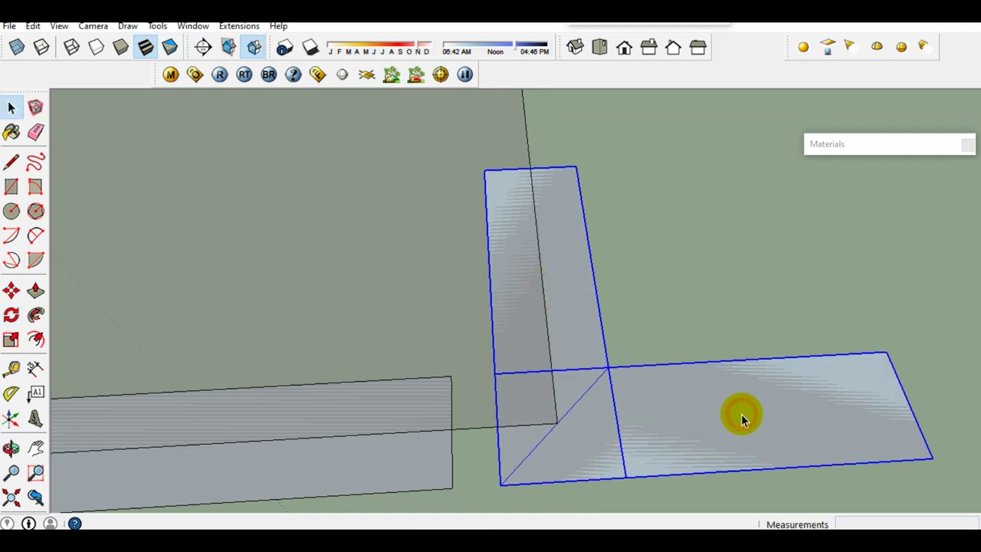
{"action": "key", "text": "Delete"}
- Stretch the lower wall strip to meet the rotated corner
{"action": "left_click", "coordinate": [360, 496]}
{"action": "key", "text": "s"}
{"action": "left_click_drag", "start_coordinate": [450, 428], "coordinate": [483, 426]}
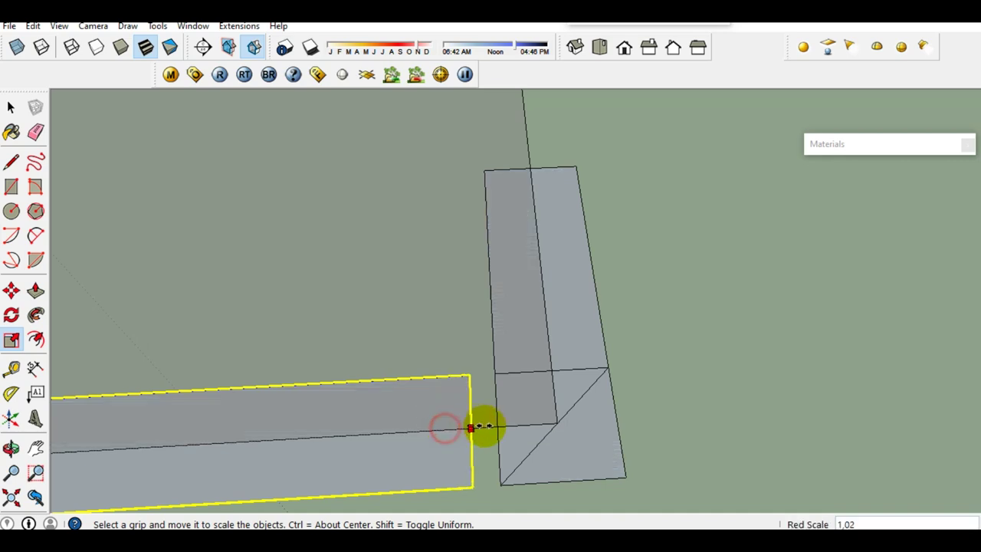
{"action": "key", "text": "space"}
- Stretch the short strip along the next outline edge
{"action": "scroll", "coordinate": [467, 444], "scroll_direction": "down", "scroll_amount": 3}
{"action": "mouse_move", "coordinate": [491, 409]}
{"action": "middle_mouse_down"}
{"action": "mouse_move", "coordinate": [479, 360]}
{"action": "mouse_move", "coordinate": [379, 463]}
{"action": "middle_mouse_up"}
{"action": "scroll", "coordinate": [294, 340], "scroll_direction": "up", "scroll_amount": 3}
{"action": "scroll", "coordinate": [309, 368], "scroll_direction": "up", "scroll_amount": 2}
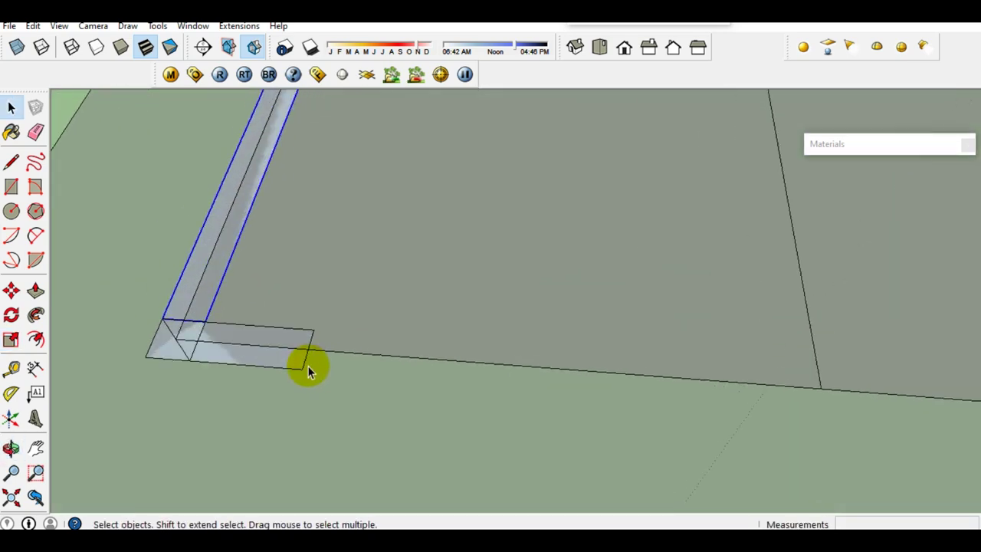
{"action": "key", "text": "s"}
{"action": "scroll", "coordinate": [302, 344], "scroll_direction": "down", "scroll_amount": 2}
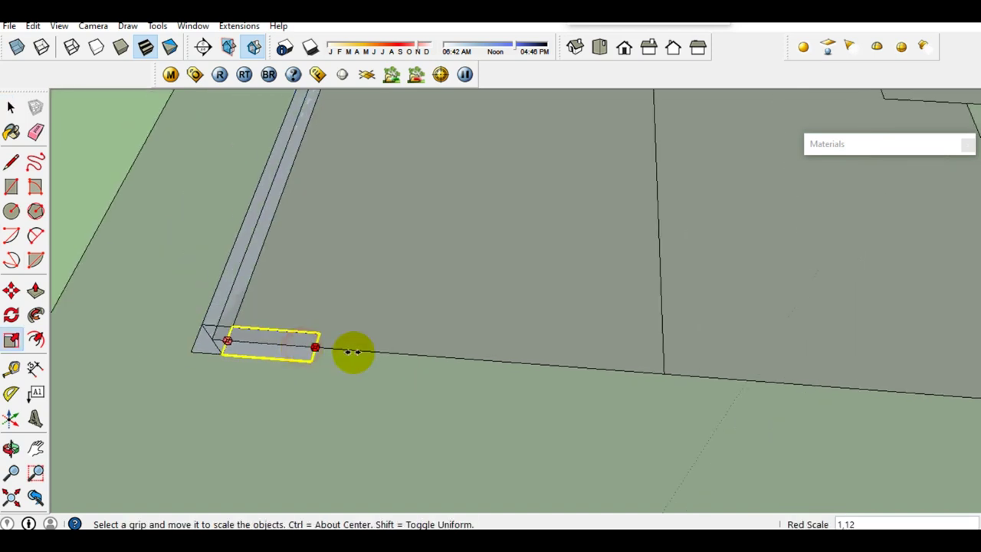
{"action": "left_click_drag", "start_coordinate": [302, 345], "coordinate": [624, 365]}
{"action": "scroll", "coordinate": [627, 365], "scroll_direction": "up", "scroll_amount": 2}
- Paste another corner piece onto the strip's end and rotate it to align with the outline
{"action": "key", "text": "ctrl+c"}
{"action": "key", "text": "ctrl+v"}
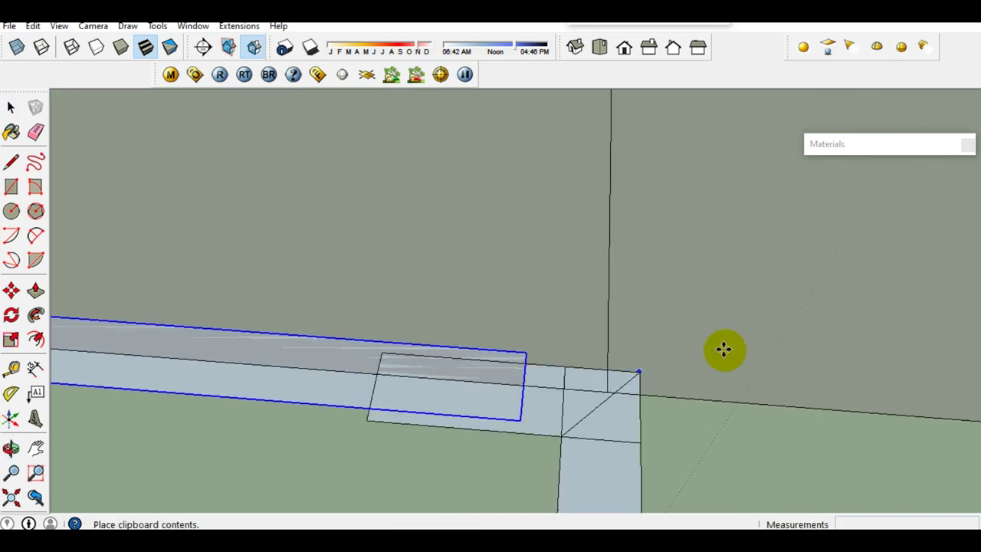
{"action": "left_click", "coordinate": [763, 289]}
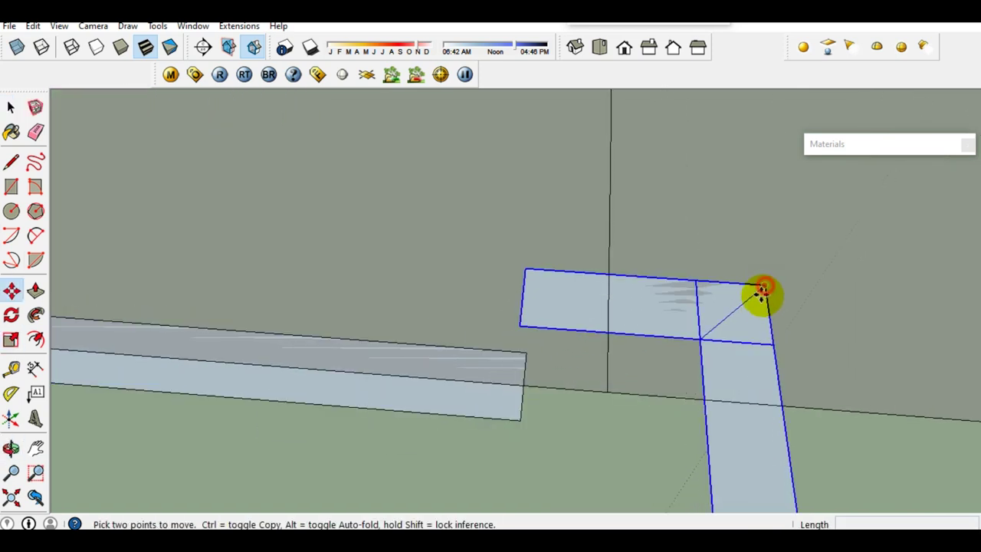
{"action": "left_click", "coordinate": [729, 312]}
{"action": "left_click", "coordinate": [606, 391]}
{"action": "key", "text": "space"}
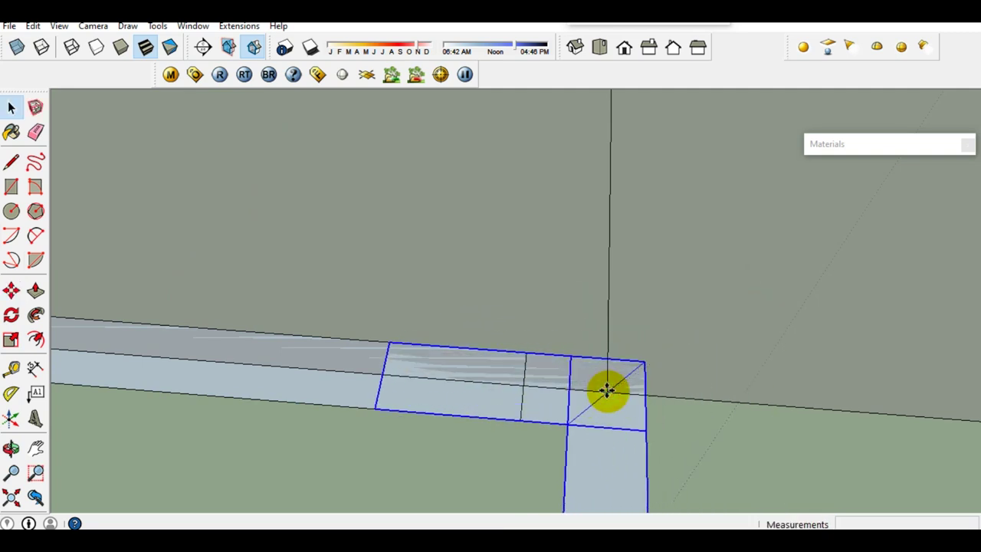
{"action": "key", "text": "q"}
{"action": "scroll", "coordinate": [609, 389], "scroll_direction": "up", "scroll_amount": 1}
{"action": "left_click", "coordinate": [608, 391]}
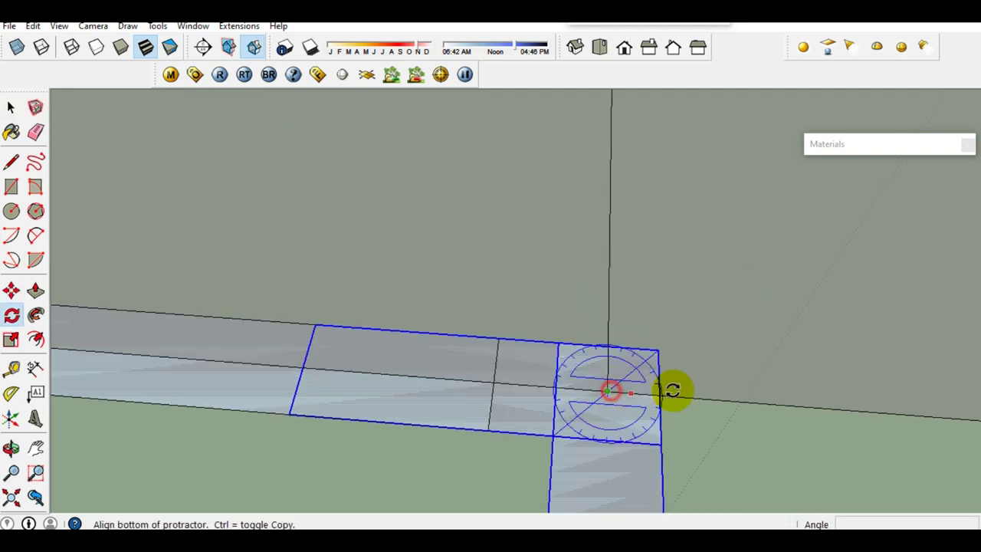
{"action": "left_click", "coordinate": [744, 401]}
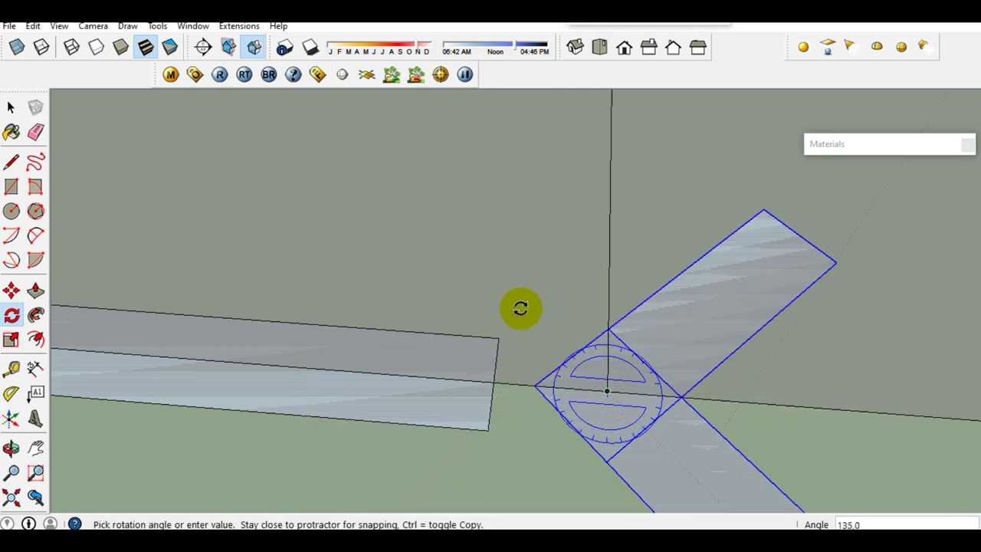
{"action": "left_click", "coordinate": [492, 384]}
{"action": "key", "text": "space"}
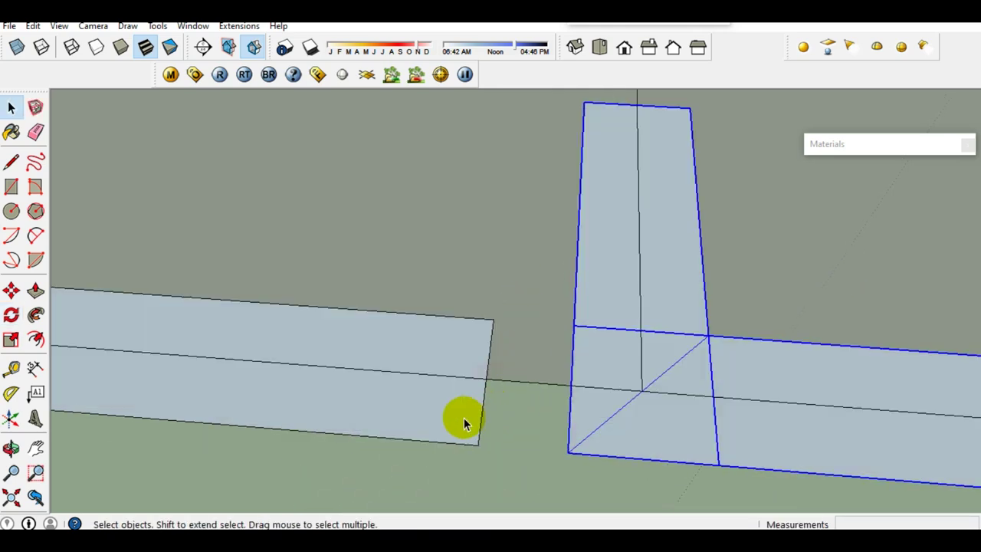
- Stretch the left wall strip to meet the new corner piece
{"action": "left_click", "coordinate": [442, 416]}
{"action": "key", "text": "s"}
{"action": "left_click_drag", "start_coordinate": [487, 378], "coordinate": [571, 384]}
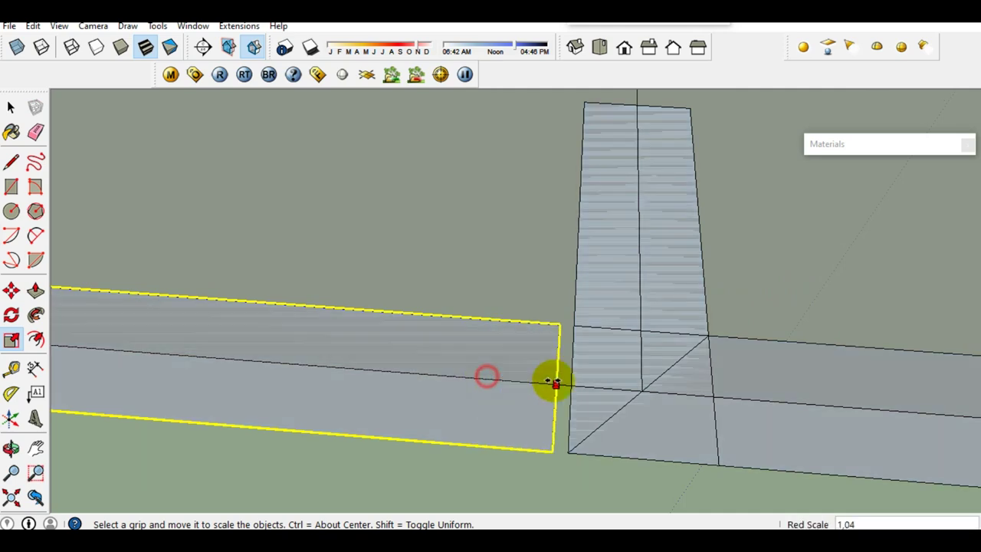
{"action": "key", "text": "space"}
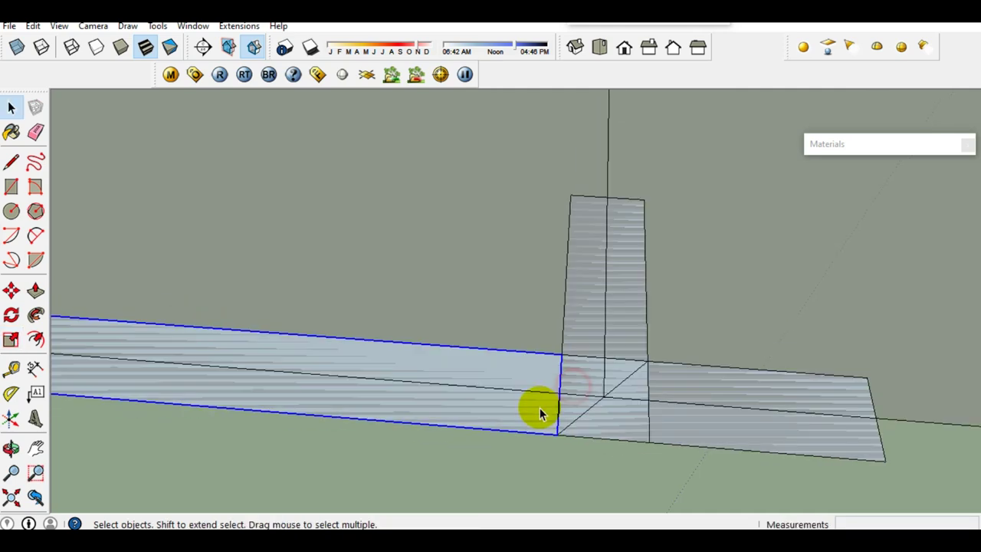
- Stretch the beam about six times longer along red, then copy and paste the corner piece
{"action": "scroll", "coordinate": [536, 410], "scroll_direction": "down", "scroll_amount": 3}
{"action": "middle_click_drag", "start_coordinate": [618, 388], "coordinate": [552, 434]}
{"action": "scroll", "coordinate": [550, 435], "scroll_direction": "down", "scroll_amount": 2}
{"action": "scroll", "coordinate": [551, 435], "scroll_direction": "down", "scroll_amount": 1}
{"action": "left_click", "coordinate": [545, 403]}
{"action": "key", "text": "s"}
{"action": "left_click_drag", "start_coordinate": [546, 393], "coordinate": [560, 187]}
{"action": "scroll", "coordinate": [559, 186], "scroll_direction": "up", "scroll_amount": 2}
{"action": "mouse_move", "coordinate": [561, 188]}
{"action": "middle_mouse_down"}
{"action": "mouse_move", "coordinate": [532, 351]}
{"action": "mouse_move", "coordinate": [532, 449]}
{"action": "middle_mouse_up"}
{"action": "key", "text": "space"}
{"action": "key", "text": "ctrl+c"}
{"action": "key", "text": "ctrl+v"}
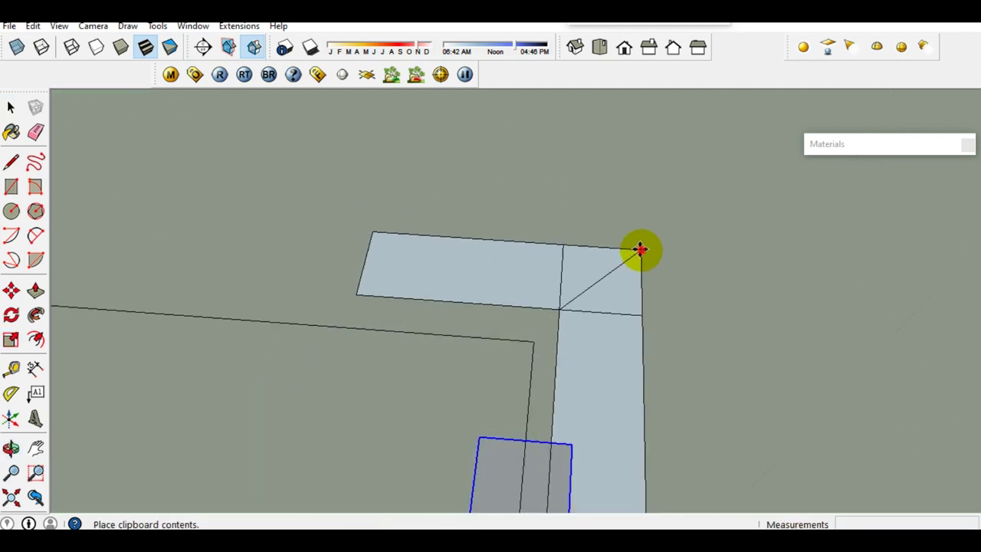
- Place the pasted corner piece on the wall corner using its diagonal midpoint as base
{"action": "left_click", "coordinate": [641, 250]}
{"action": "key", "text": "m"}
{"action": "left_click", "coordinate": [611, 275]}
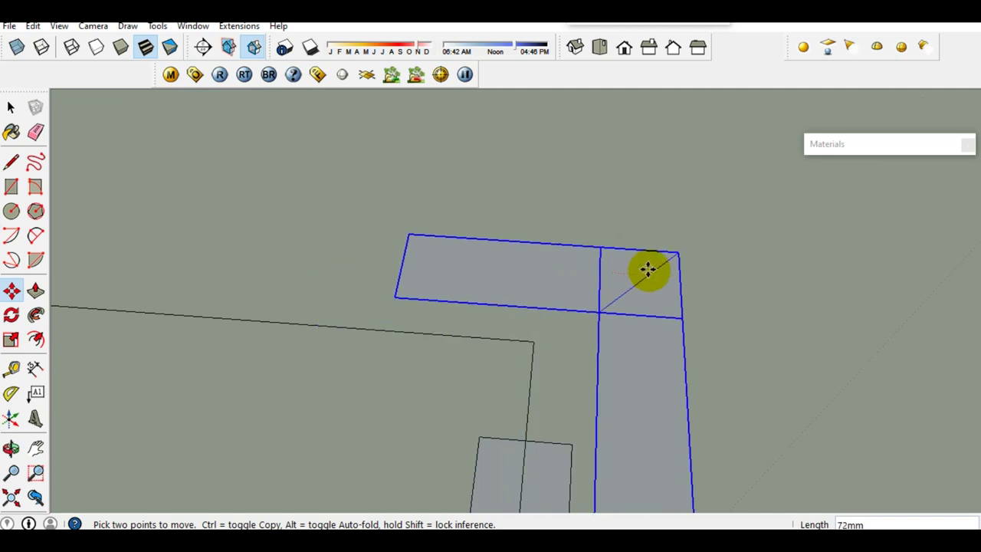
{"action": "key", "text": "space"}
{"action": "key", "text": "m"}
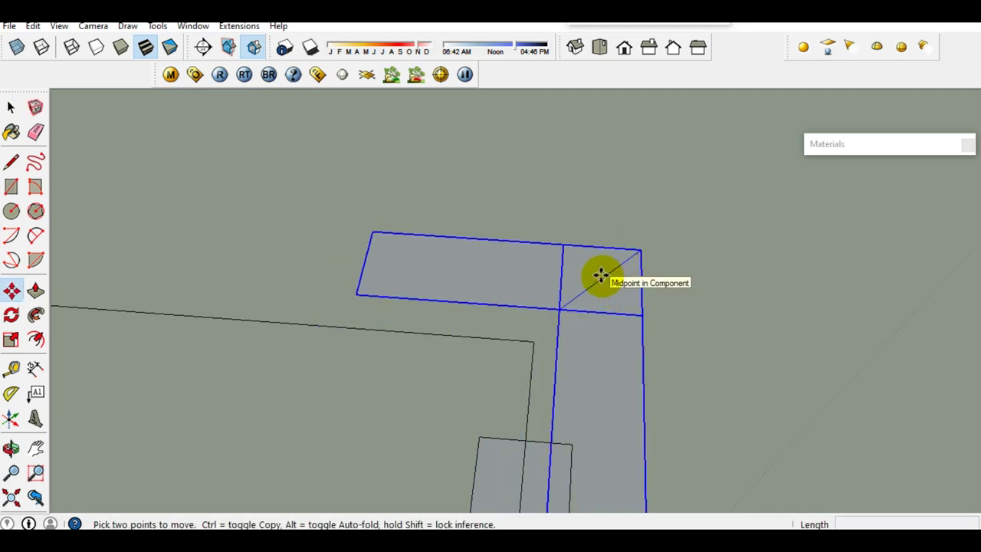
{"action": "left_click", "coordinate": [600, 275]}
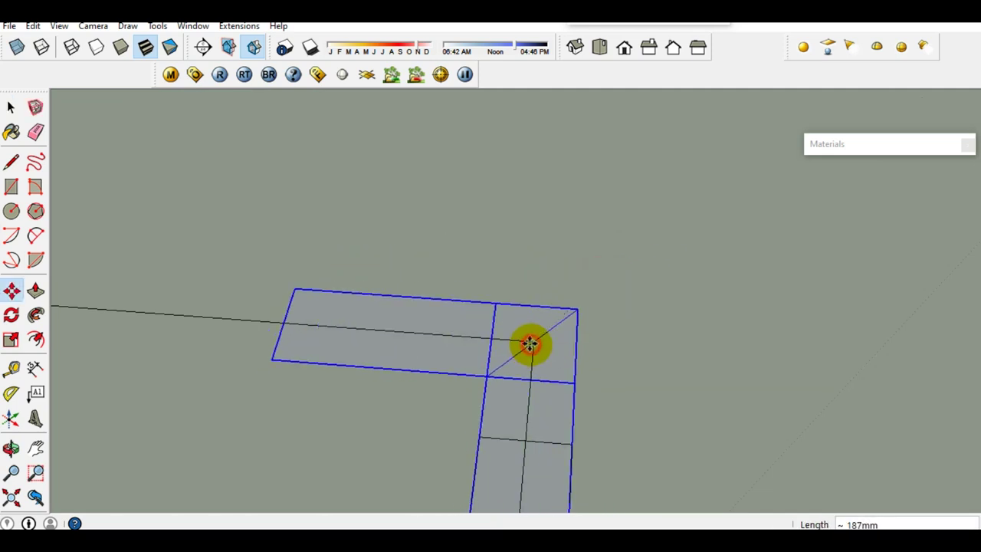
{"action": "left_click", "coordinate": [530, 344]}
{"action": "key", "text": "space"}
- Stretch the adjoining beam about five times longer to reach the corner
{"action": "scroll", "coordinate": [510, 408], "scroll_direction": "down", "scroll_amount": 1}
{"action": "scroll", "coordinate": [437, 390], "scroll_direction": "down", "scroll_amount": 2}
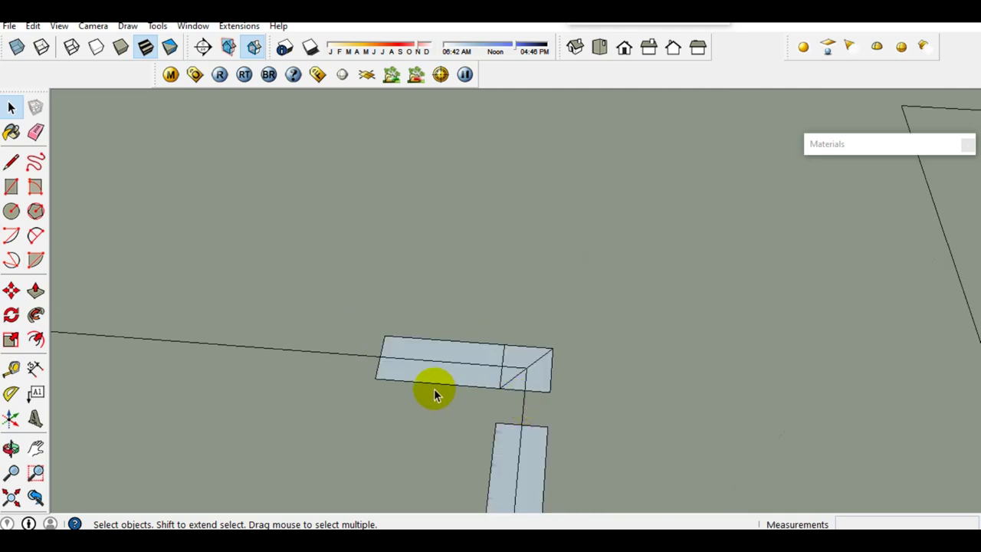
{"action": "middle_click_drag", "start_coordinate": [437, 390], "coordinate": [567, 368], "text": "shift"}
{"action": "left_click", "coordinate": [566, 369]}
{"action": "scroll", "coordinate": [567, 369], "scroll_direction": "down", "scroll_amount": 2}
{"action": "key", "text": "s"}
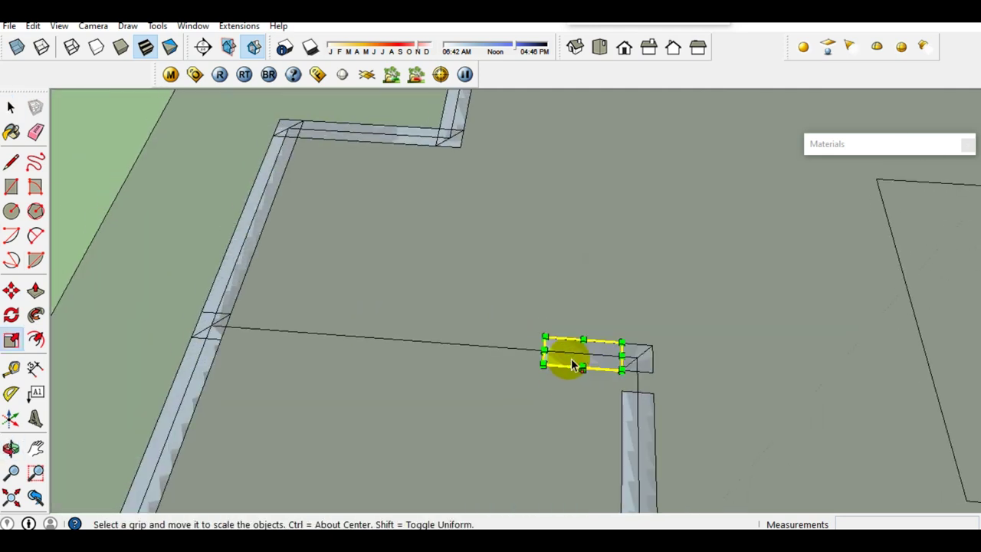
{"action": "scroll", "coordinate": [257, 338], "scroll_direction": "up", "scroll_amount": 1}
{"action": "mouse_move", "coordinate": [545, 347]}
{"action": "left_mouse_down"}
{"action": "mouse_move", "coordinate": [230, 328]}
{"action": "mouse_move", "coordinate": [197, 338]}
{"action": "left_mouse_up"}
{"action": "scroll", "coordinate": [197, 338], "scroll_direction": "down", "scroll_amount": 1}
{"action": "key", "text": "space"}
{"action": "scroll", "coordinate": [552, 402], "scroll_direction": "up", "scroll_amount": 2}
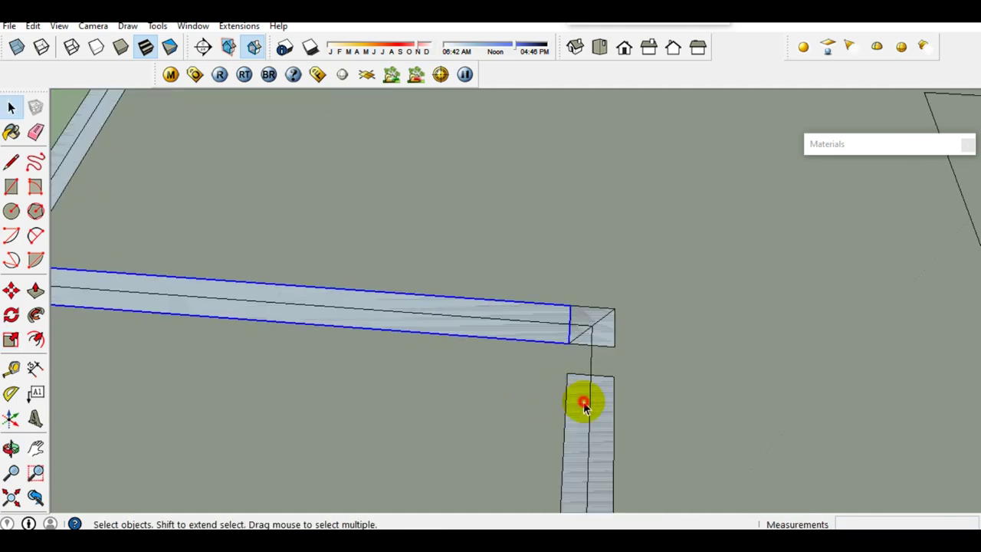
- Stretch the post below the beam so the two meet
{"action": "left_click", "coordinate": [584, 406]}
{"action": "scroll", "coordinate": [585, 401], "scroll_direction": "up", "scroll_amount": 1}
{"action": "scroll", "coordinate": [606, 368], "scroll_direction": "up", "scroll_amount": 1}
{"action": "key", "text": "s"}
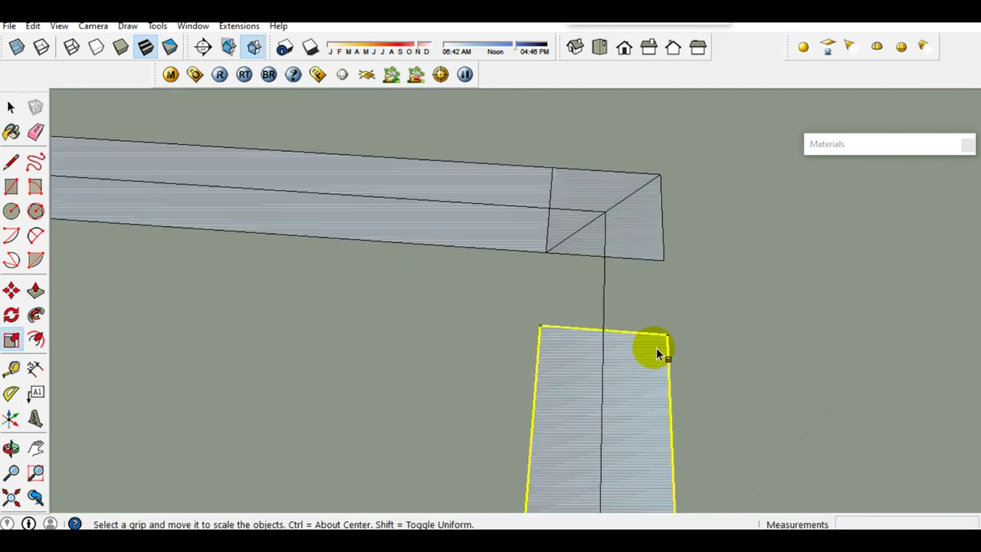
{"action": "middle_click_drag", "start_coordinate": [647, 351], "coordinate": [353, 374]}
{"action": "left_click_drag", "start_coordinate": [493, 377], "coordinate": [596, 354]}
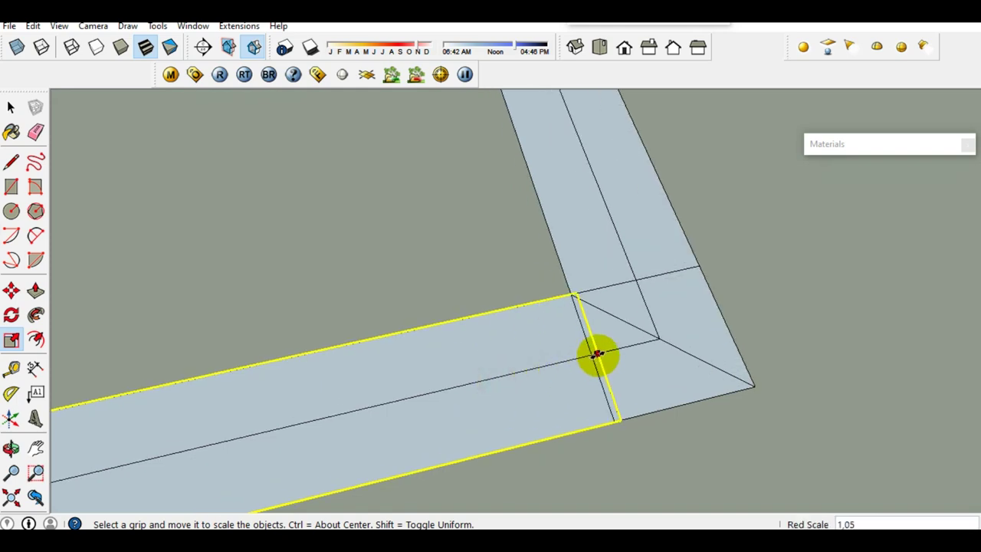
{"action": "key", "text": "space"}
{"action": "scroll", "coordinate": [687, 278], "scroll_direction": "down", "scroll_amount": 3}
{"action": "scroll", "coordinate": [687, 278], "scroll_direction": "down", "scroll_amount": 2}
{"action": "scroll", "coordinate": [664, 306], "scroll_direction": "up", "scroll_amount": 2}
{"action": "mouse_move", "coordinate": [663, 306]}
{"action": "middle_mouse_down"}
{"action": "mouse_move", "coordinate": [456, 418]}
{"action": "mouse_move", "coordinate": [705, 387]}
{"action": "mouse_move", "coordinate": [532, 404]}
{"action": "mouse_move", "coordinate": [402, 346]}
{"action": "middle_mouse_up"}
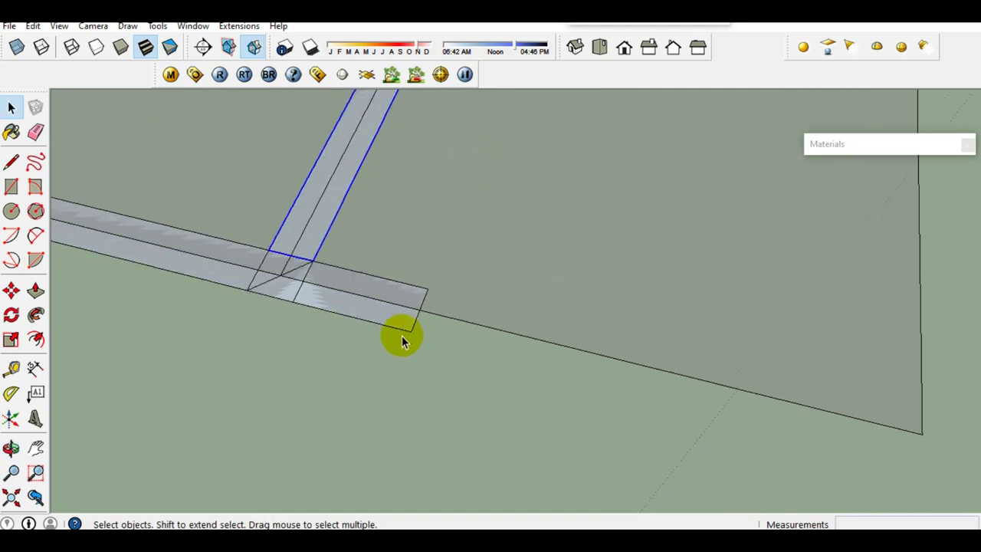
- Lengthen the short piece along the wall
{"action": "scroll", "coordinate": [401, 323], "scroll_direction": "down", "scroll_amount": 2}
{"action": "key", "text": "s"}
{"action": "left_click", "coordinate": [414, 313]}
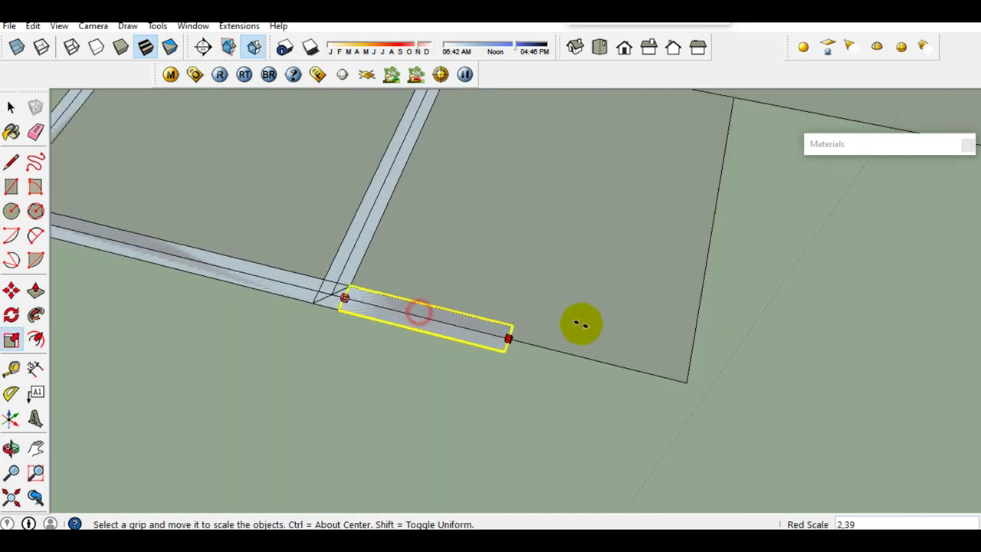
{"action": "scroll", "coordinate": [511, 322], "scroll_direction": "up", "scroll_amount": 2}
{"action": "left_click", "coordinate": [675, 395]}
{"action": "key", "text": "space"}
{"action": "middle_click_drag", "start_coordinate": [675, 395], "coordinate": [565, 394]}
- Paste a corner piece at the wall end and rotate it 180 degrees
{"action": "key", "text": "ctrl+v"}
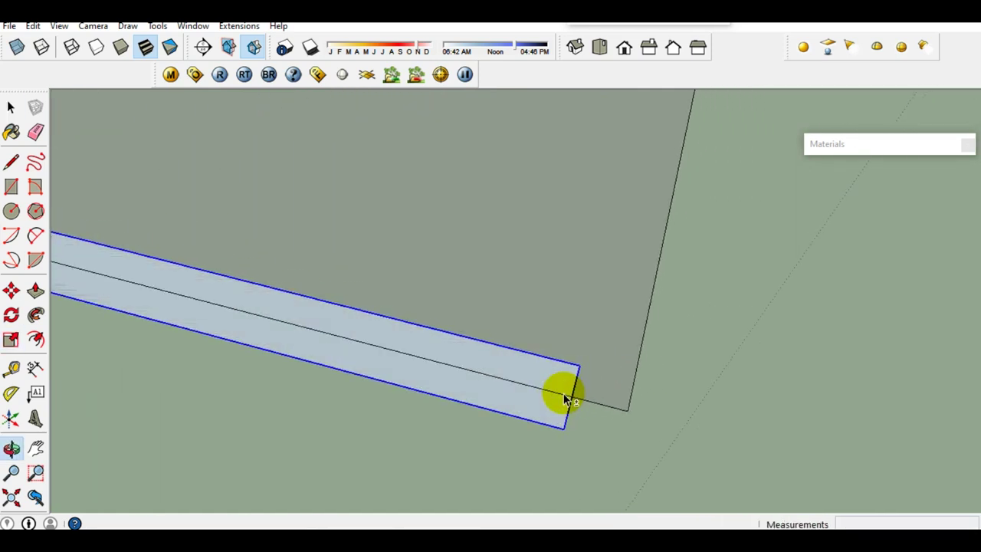
{"action": "left_click", "coordinate": [779, 357]}
{"action": "key", "text": "m"}
{"action": "left_click", "coordinate": [742, 381]}
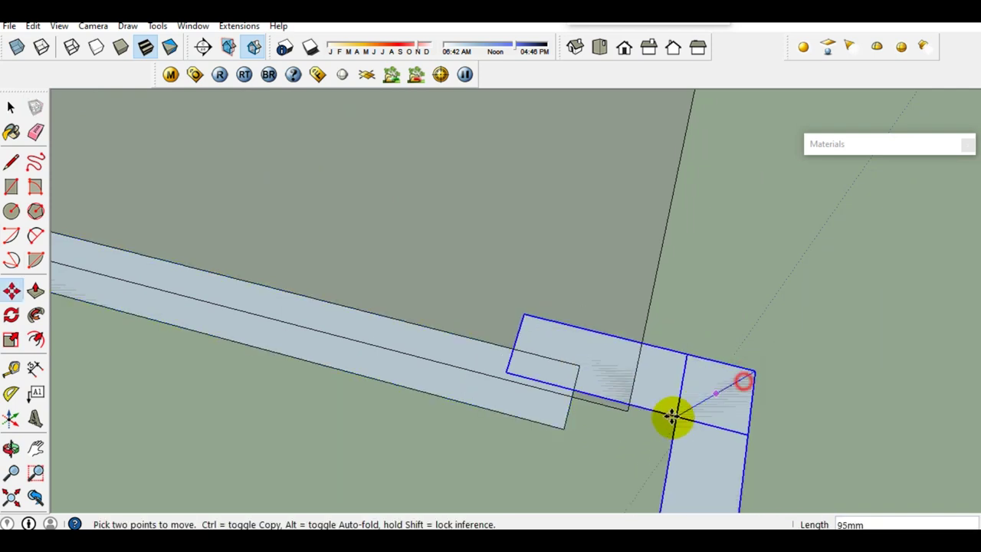
{"action": "left_click", "coordinate": [618, 401]}
{"action": "key", "text": "q"}
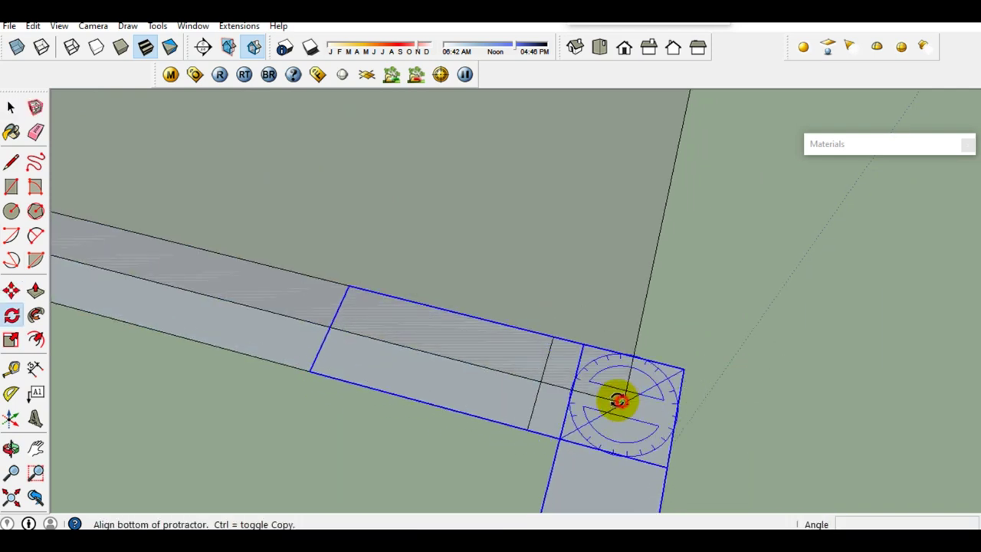
{"action": "left_click", "coordinate": [483, 370]}
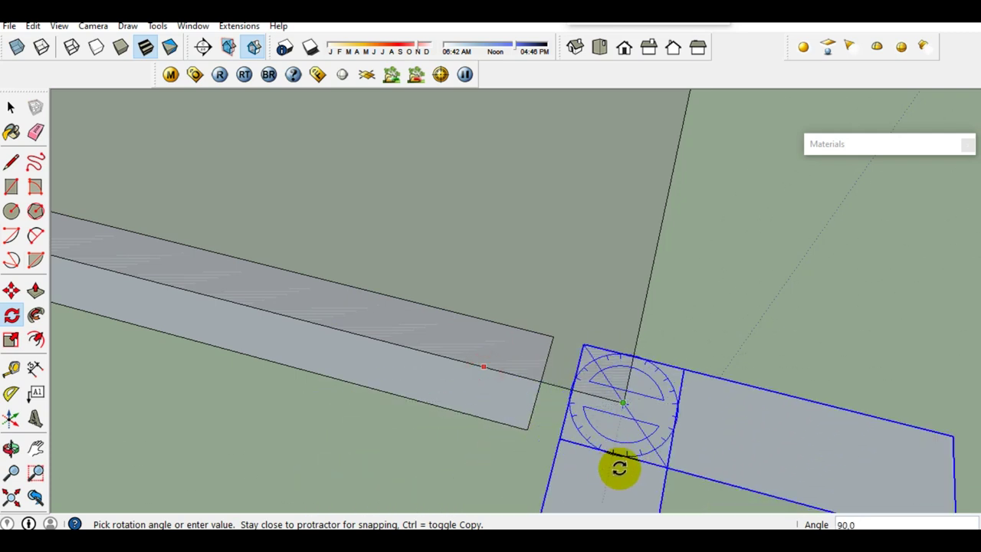
{"action": "left_click", "coordinate": [766, 441]}
{"action": "key", "text": "space"}
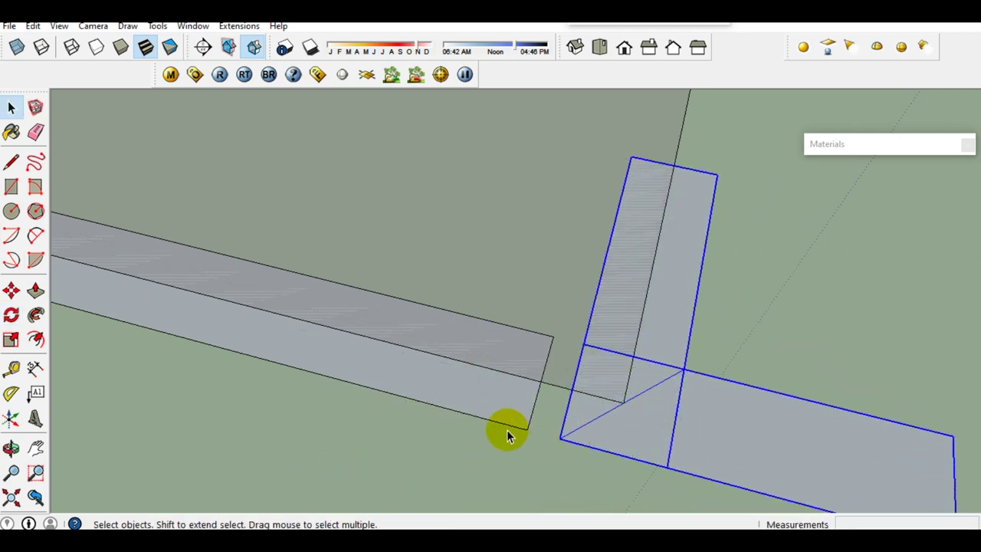
- Stretch the beam leading to the corner until it reaches the corner piece
{"action": "left_click", "coordinate": [481, 411]}
{"action": "key", "text": "s"}
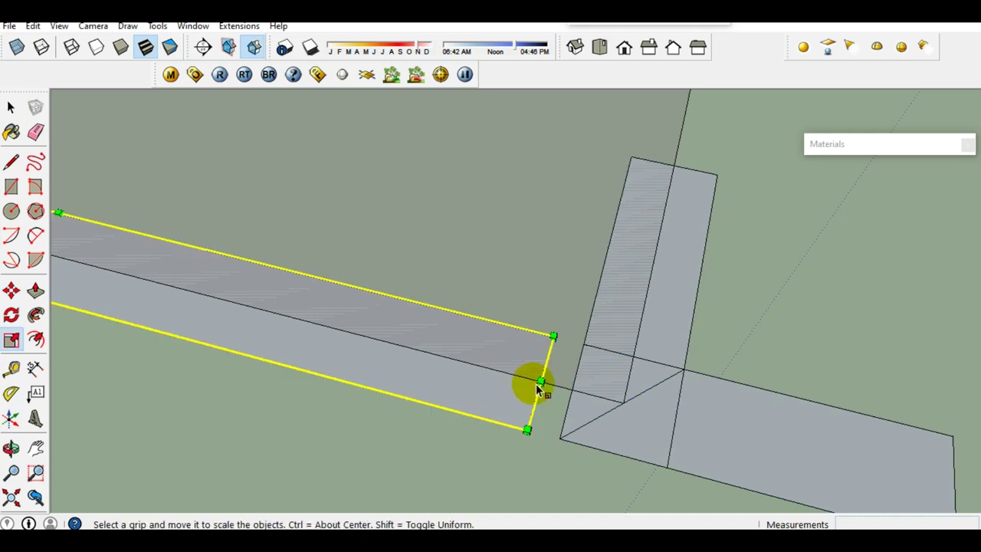
{"action": "left_click_drag", "start_coordinate": [540, 381], "coordinate": [571, 438]}
{"action": "key", "text": "space"}
- Stretch the short beam piece about 4.66 times along the interior edge, then paste another corner copy
{"action": "left_click", "coordinate": [683, 436]}
{"action": "scroll", "coordinate": [529, 430], "scroll_direction": "down", "scroll_amount": 4}
{"action": "scroll", "coordinate": [552, 418], "scroll_direction": "down", "scroll_amount": 1}
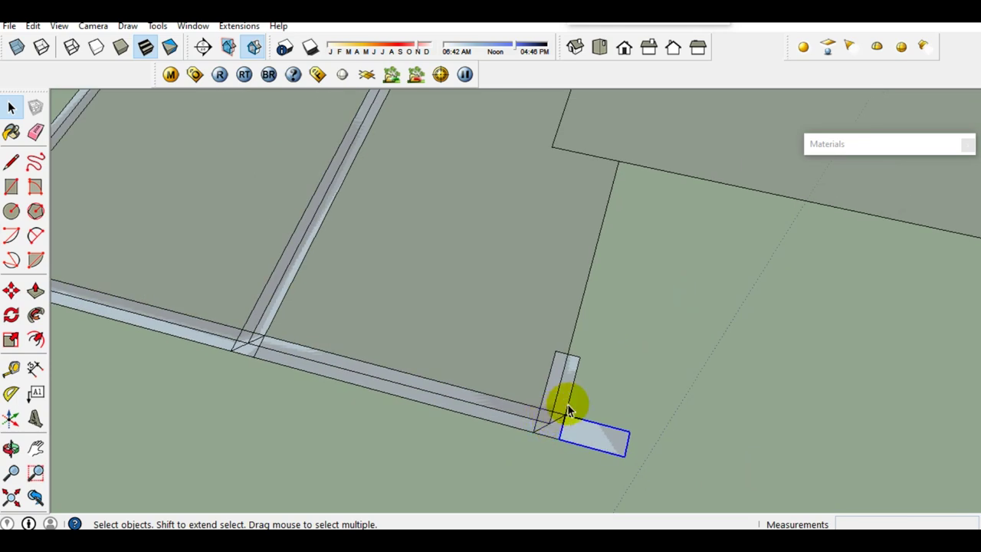
{"action": "middle_click_drag", "start_coordinate": [568, 410], "coordinate": [125, 423]}
{"action": "scroll", "coordinate": [363, 354], "scroll_direction": "up", "scroll_amount": 2}
{"action": "scroll", "coordinate": [403, 330], "scroll_direction": "up", "scroll_amount": 1}
{"action": "key", "text": "s"}
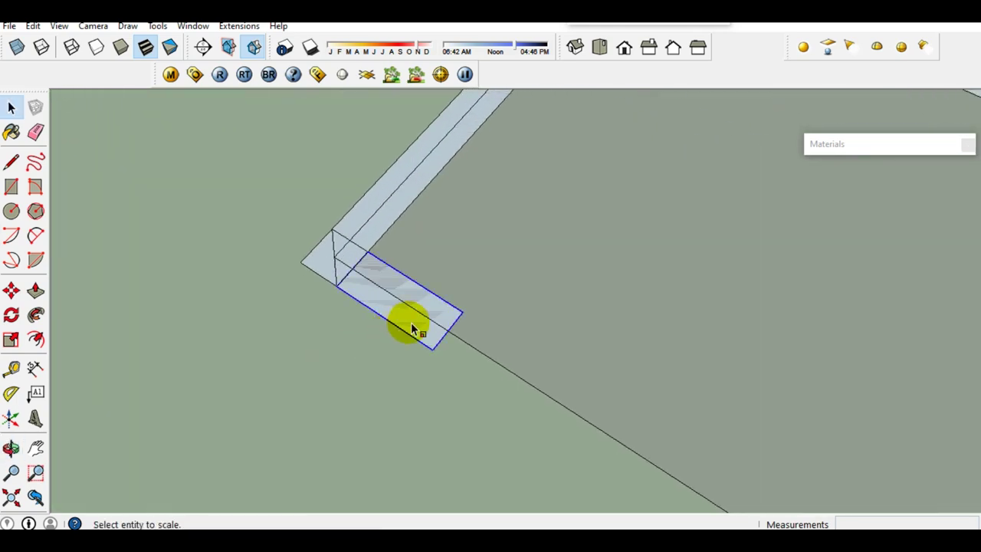
{"action": "left_click", "coordinate": [423, 333]}
{"action": "left_click_drag", "start_coordinate": [448, 331], "coordinate": [565, 414]}
{"action": "scroll", "coordinate": [437, 314], "scroll_direction": "down", "scroll_amount": 2}
{"action": "scroll", "coordinate": [569, 390], "scroll_direction": "up", "scroll_amount": 1}
{"action": "scroll", "coordinate": [565, 414], "scroll_direction": "up", "scroll_amount": 1}
{"action": "key", "text": "space"}
{"action": "key", "text": "ctrl+v"}
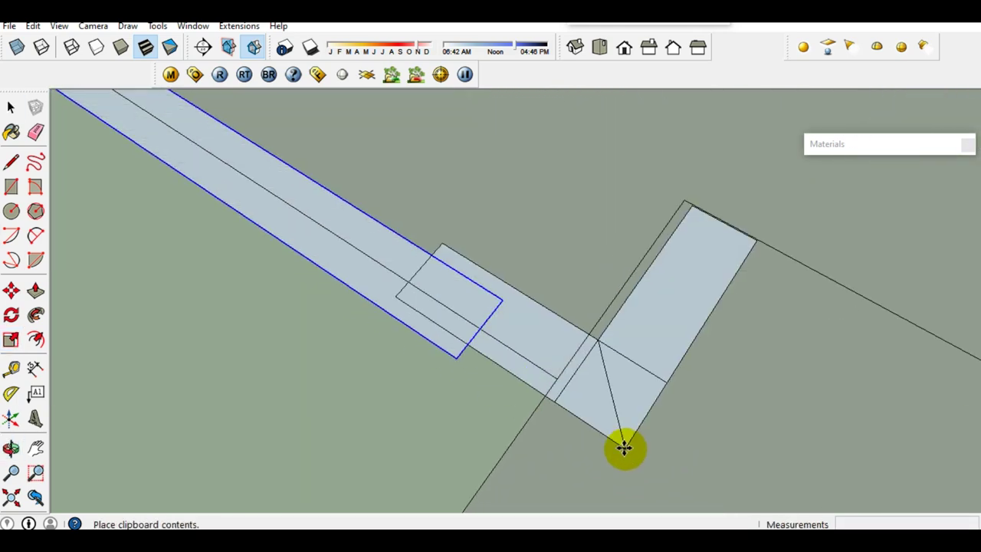
- Set the pasted corner piece at the wall corner and delete the unwanted extra paste
{"action": "left_click", "coordinate": [624, 448]}
{"action": "left_click", "coordinate": [615, 394]}
{"action": "left_click", "coordinate": [535, 375]}
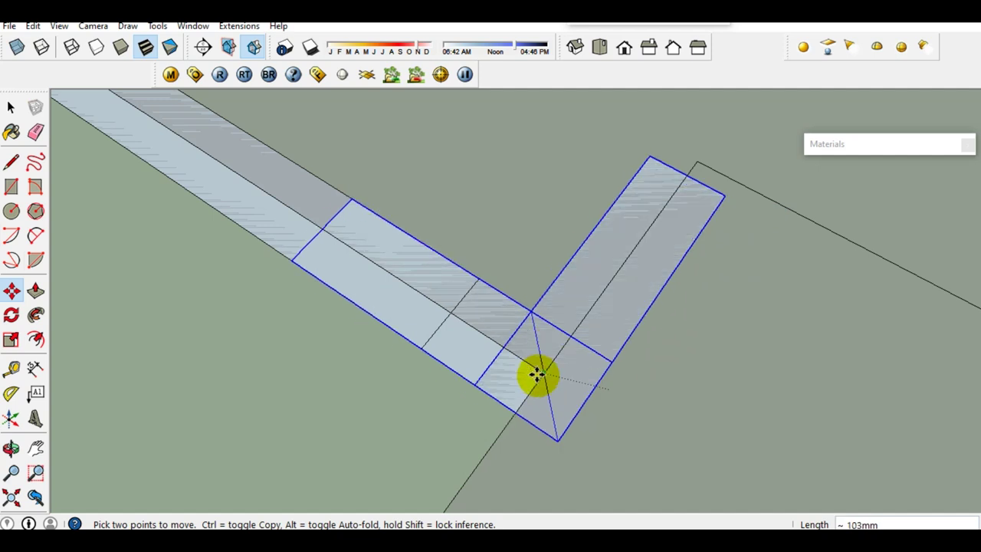
{"action": "key", "text": "space"}
{"action": "key", "text": "Delete"}
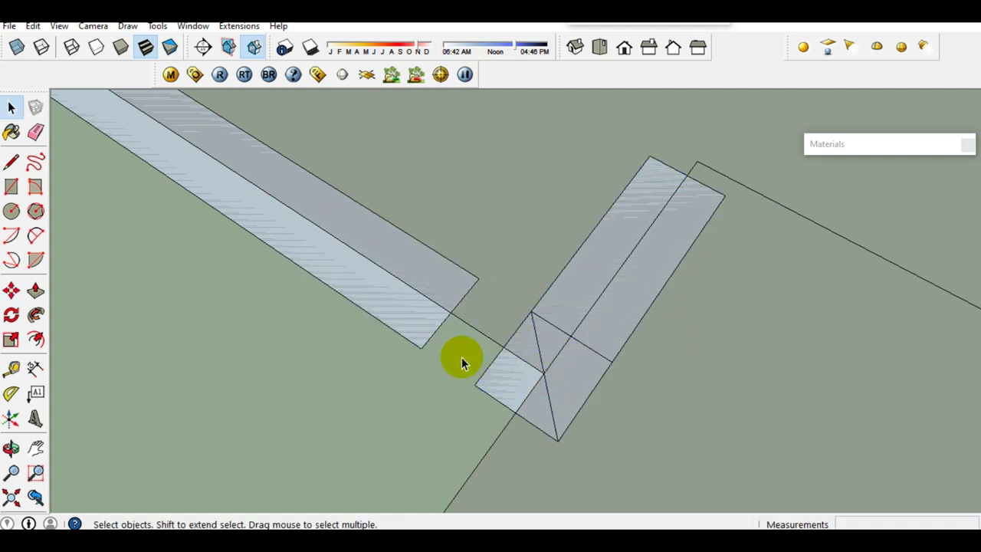
- Stretch the beam with Scale so it meets the corner
{"action": "key", "text": "s"}
{"action": "left_click", "coordinate": [450, 310]}
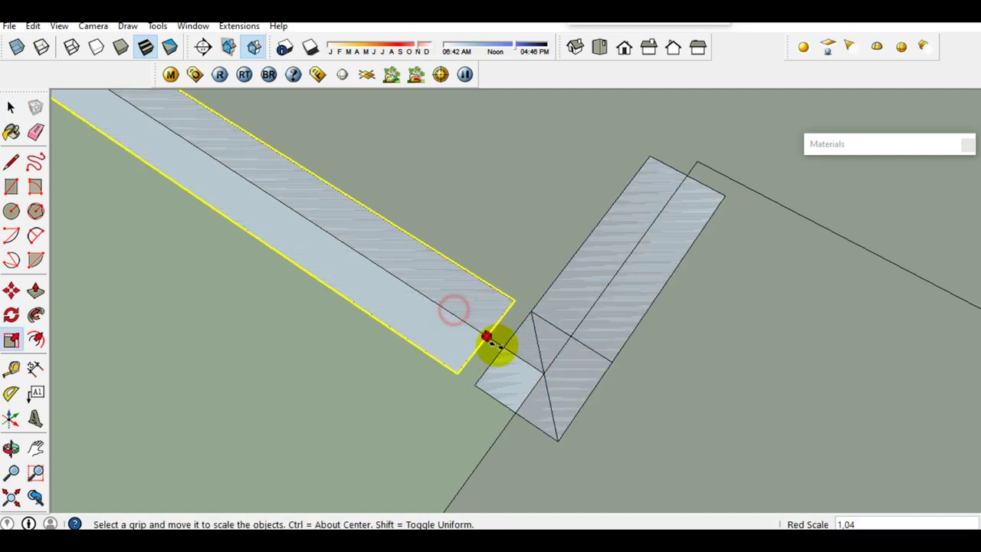
{"action": "left_click", "coordinate": [503, 349]}
{"action": "key", "text": "space"}
{"action": "mouse_move", "coordinate": [478, 368]}
{"action": "middle_mouse_down"}
{"action": "mouse_move", "coordinate": [457, 346]}
{"action": "mouse_move", "coordinate": [590, 339]}
{"action": "middle_mouse_up"}
- Shorten the selected beam to about half its length
{"action": "key", "text": "s"}
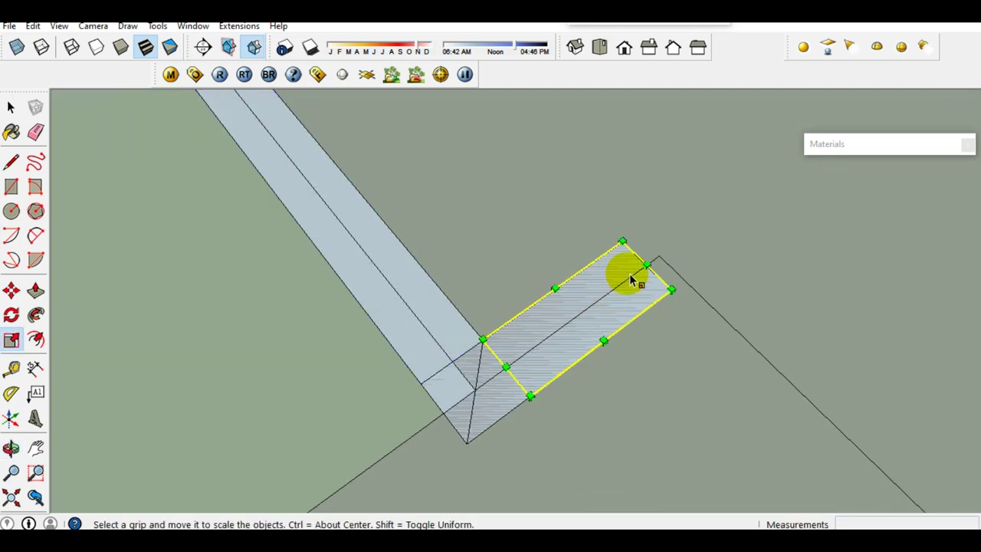
{"action": "left_click", "coordinate": [647, 264]}
{"action": "left_click", "coordinate": [583, 302]}
{"action": "key", "text": "space"}
{"action": "middle_click_drag", "start_coordinate": [583, 302], "coordinate": [508, 347]}
- Paste another L-shaped corner piece and move it onto the outline corner
{"action": "key", "text": "ctrl+v"}
{"action": "left_click", "coordinate": [648, 287]}
{"action": "key", "text": "m"}
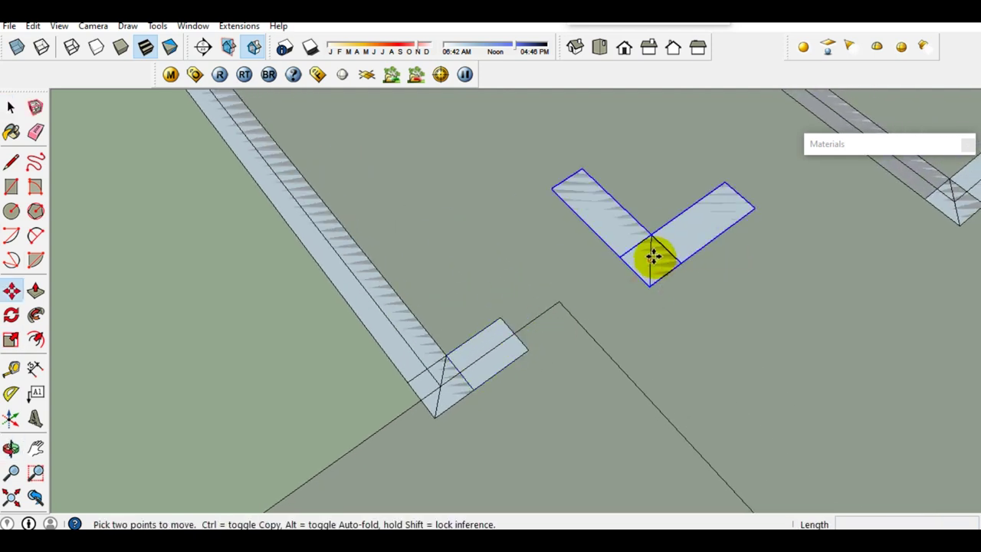
{"action": "left_click", "coordinate": [647, 259]}
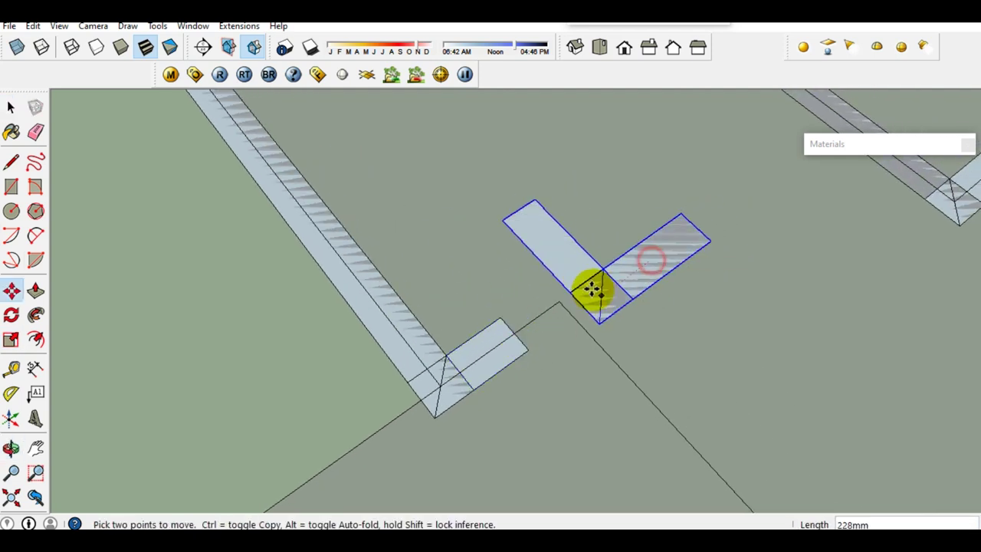
{"action": "left_click", "coordinate": [559, 303]}
{"action": "key", "text": "space"}
{"action": "middle_click_drag", "start_coordinate": [560, 302], "coordinate": [512, 352]}
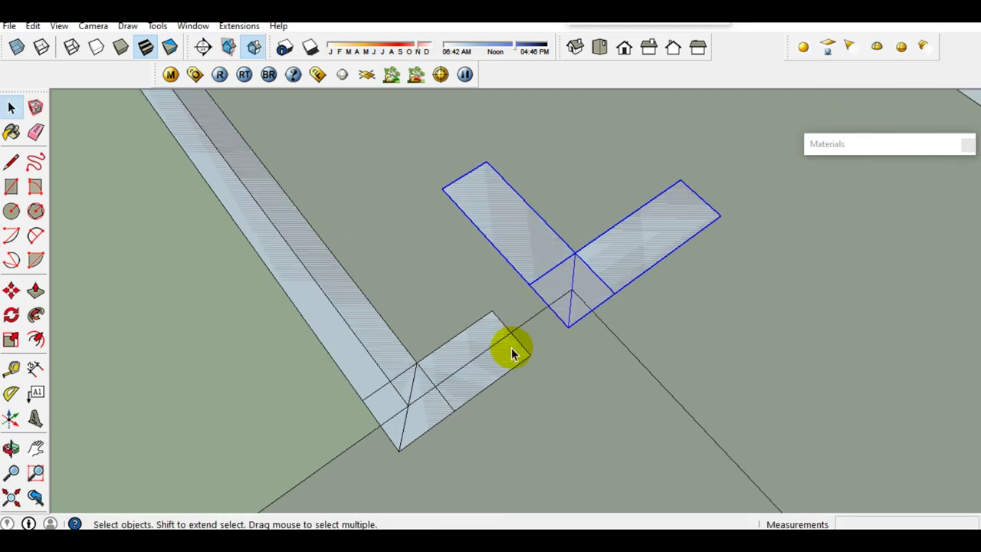
- Stretch the short wall piece until it reaches the L-shaped piece
{"action": "key", "text": "s"}
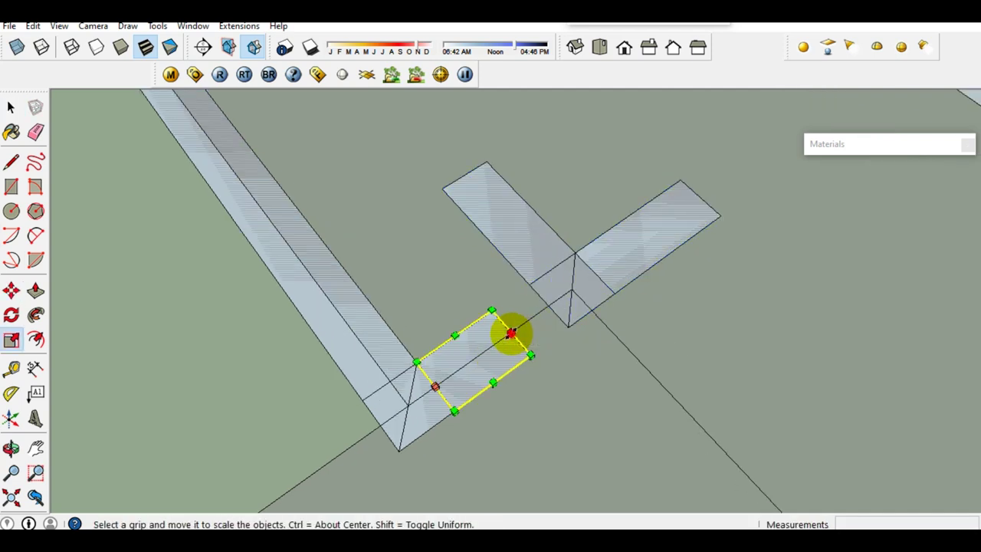
{"action": "left_click_drag", "start_coordinate": [512, 333], "coordinate": [564, 314]}
{"action": "left_click", "coordinate": [564, 326]}
{"action": "key", "text": "space"}
{"action": "mouse_move", "coordinate": [563, 326]}
{"action": "middle_mouse_down"}
{"action": "mouse_move", "coordinate": [536, 324]}
{"action": "mouse_move", "coordinate": [521, 279]}
{"action": "mouse_move", "coordinate": [528, 283]}
{"action": "middle_mouse_up"}
- Rotate the upper wall piece 90° around its corner
{"action": "left_click", "coordinate": [547, 282]}
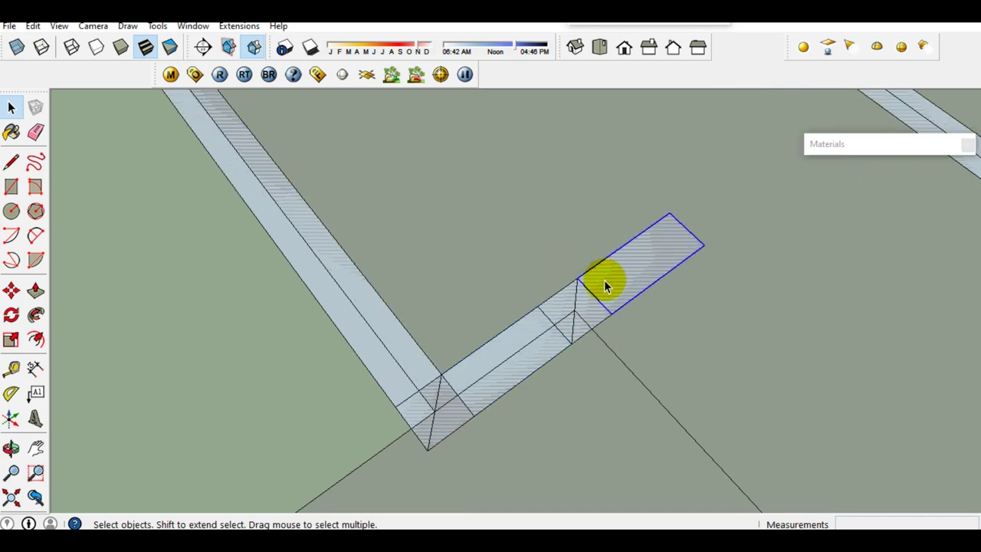
{"action": "key", "text": "q"}
{"action": "left_click", "coordinate": [573, 310]}
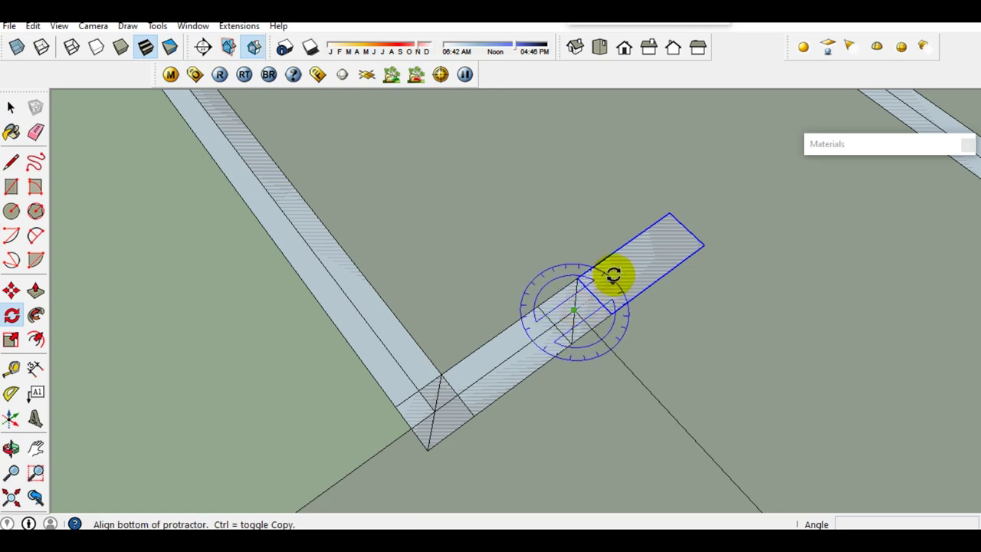
{"action": "left_click", "coordinate": [613, 276]}
{"action": "left_click", "coordinate": [622, 361]}
{"action": "key", "text": "space"}
{"action": "scroll", "coordinate": [598, 357], "scroll_direction": "down", "scroll_amount": 3}
{"action": "mouse_move", "coordinate": [598, 357]}
{"action": "middle_mouse_down"}
{"action": "mouse_move", "coordinate": [478, 401]}
{"action": "mouse_move", "coordinate": [493, 368]}
{"action": "middle_mouse_up"}
{"action": "scroll", "coordinate": [585, 330], "scroll_direction": "up", "scroll_amount": 3}
- Copy the middle wall segment from the intersection to a new spot on the outline
{"action": "left_click", "coordinate": [585, 330]}
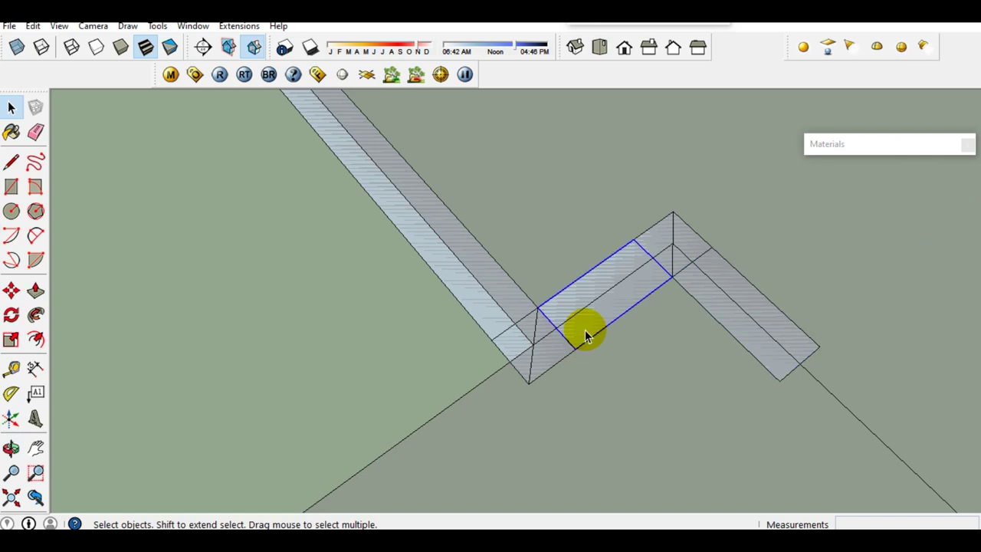
{"action": "key", "text": "m"}
{"action": "key", "text": "ctrl"}
{"action": "left_click", "coordinate": [670, 236]}
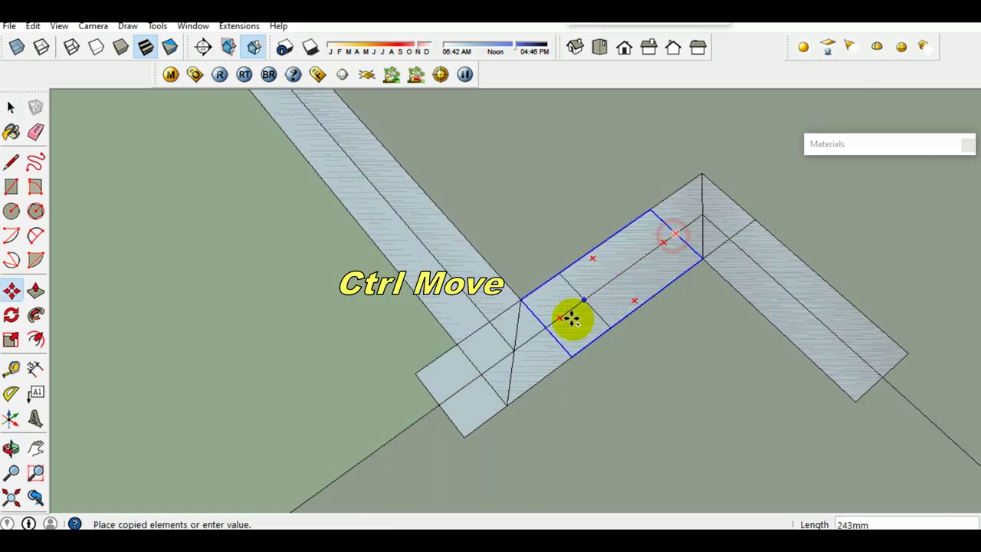
{"action": "left_click", "coordinate": [479, 375]}
{"action": "key", "text": "space"}
{"action": "scroll", "coordinate": [430, 416], "scroll_direction": "down", "scroll_amount": 2}
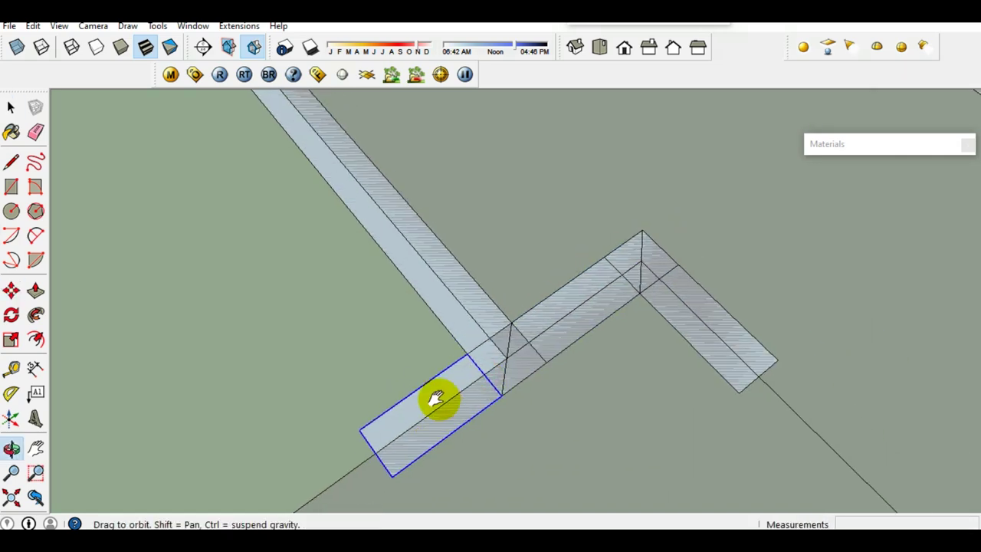
{"action": "middle_click_drag", "start_coordinate": [429, 416], "coordinate": [552, 283]}
{"action": "scroll", "coordinate": [551, 283], "scroll_direction": "up", "scroll_amount": 2}
{"action": "scroll", "coordinate": [552, 309], "scroll_direction": "down", "scroll_amount": 1}
- Stretch the copied wall segment along its length
{"action": "key", "text": "s"}
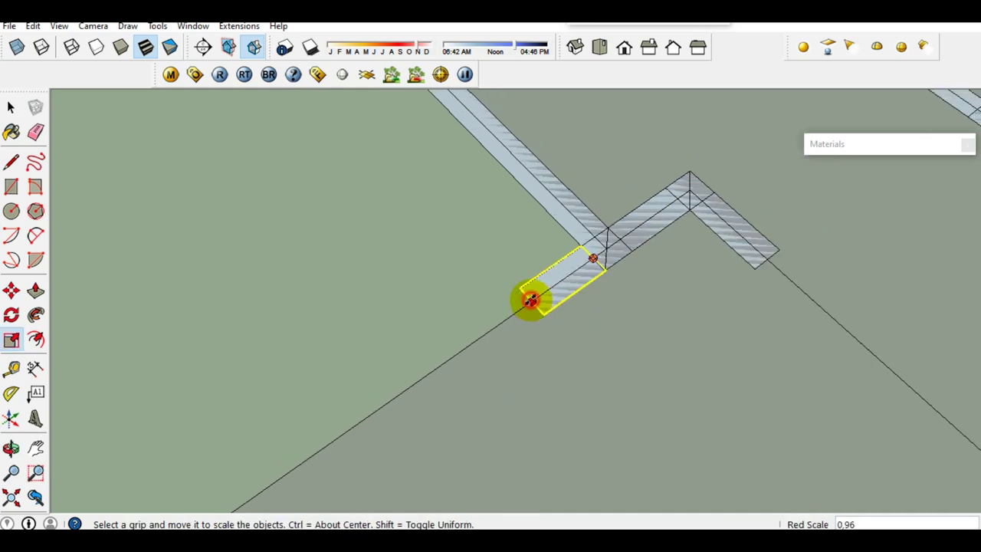
{"action": "left_click", "coordinate": [530, 300]}
{"action": "scroll", "coordinate": [530, 300], "scroll_direction": "down", "scroll_amount": 1}
{"action": "scroll", "coordinate": [490, 306], "scroll_direction": "up", "scroll_amount": 2}
{"action": "scroll", "coordinate": [406, 371], "scroll_direction": "up", "scroll_amount": 1}
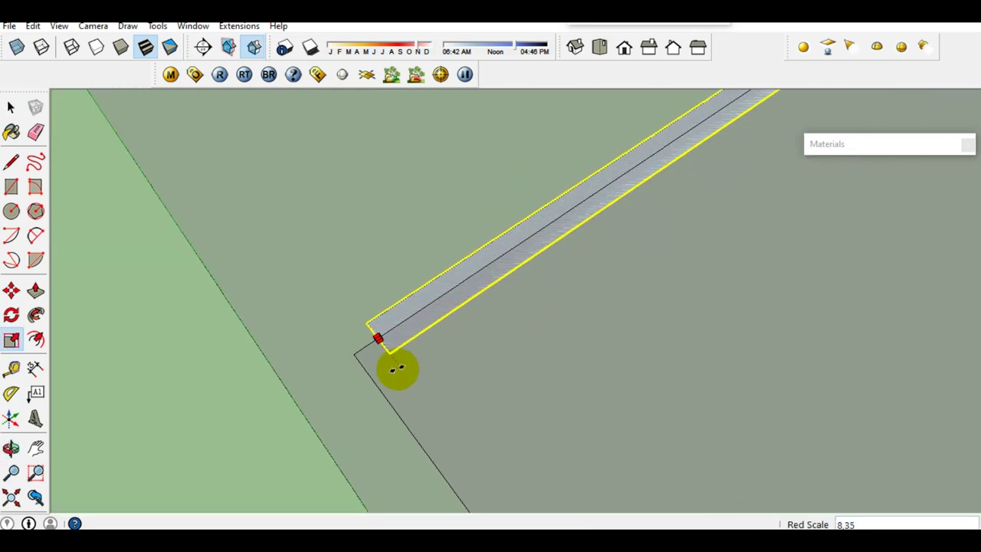
{"action": "left_click", "coordinate": [398, 346]}
{"action": "key", "text": "space"}
{"action": "scroll", "coordinate": [361, 361], "scroll_direction": "up", "scroll_amount": 2}
- Paste a copy of the wall piece against the other strip, then delete the overlapping copy
{"action": "key", "text": "ctrl+c"}
{"action": "key", "text": "ctrl+v"}
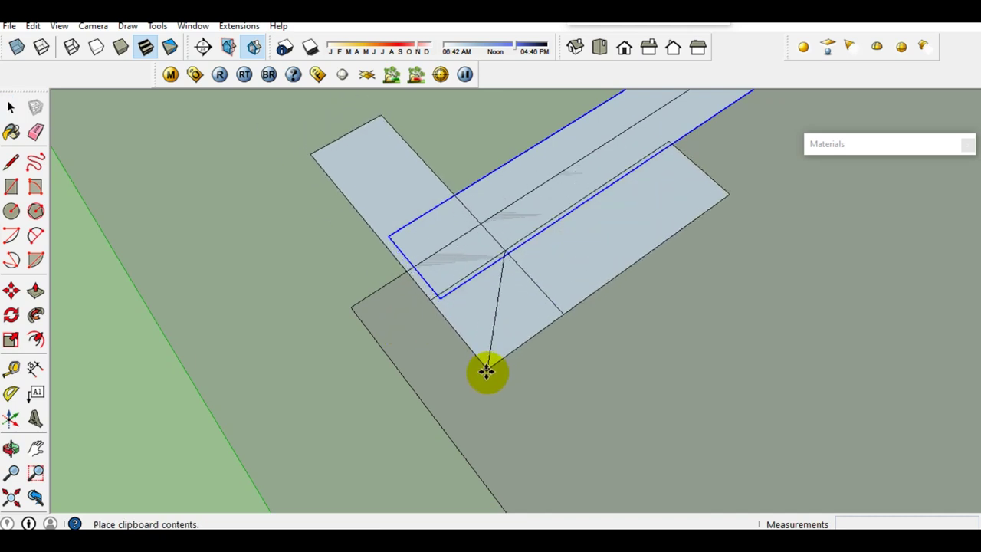
{"action": "left_click", "coordinate": [467, 421]}
{"action": "key", "text": "m"}
{"action": "left_click", "coordinate": [475, 362]}
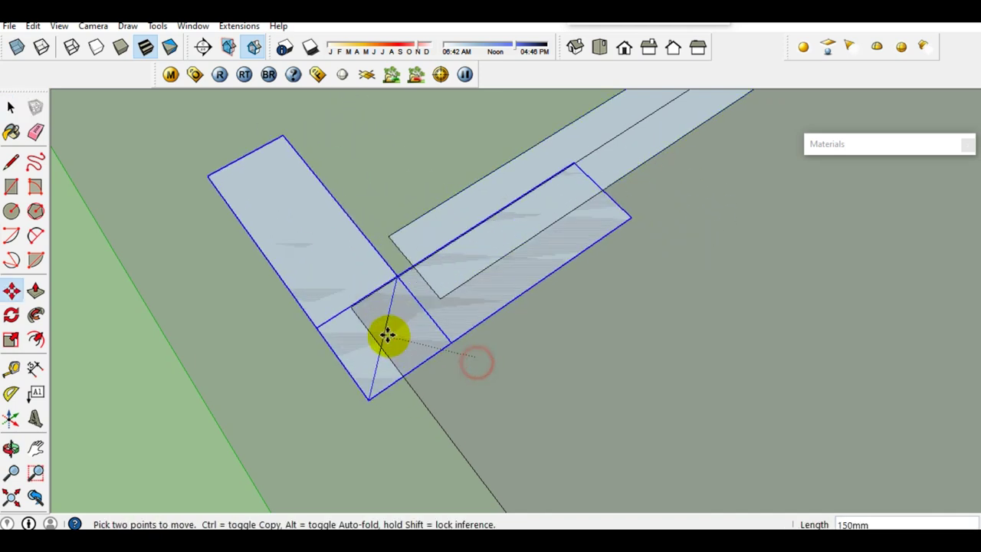
{"action": "left_click", "coordinate": [355, 312]}
{"action": "key", "text": "space"}
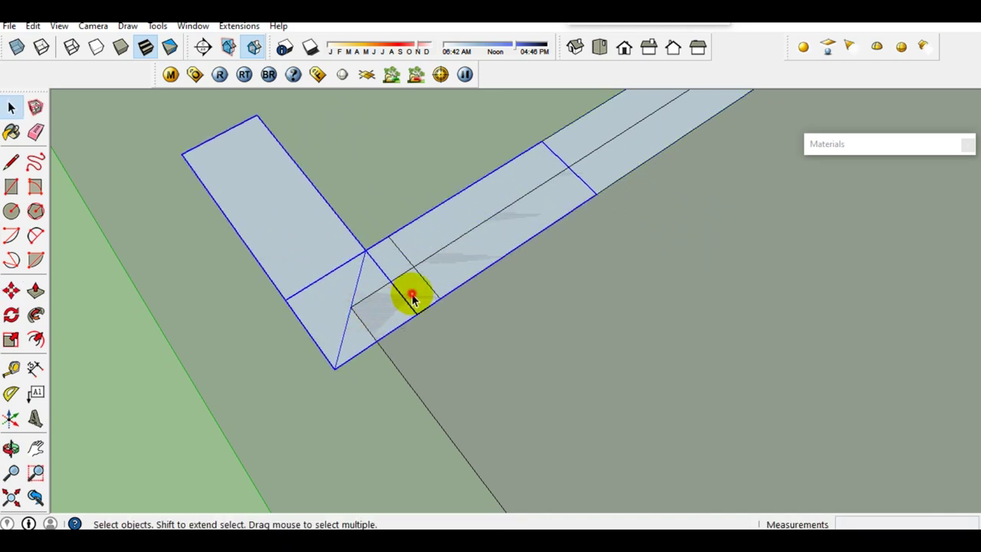
{"action": "key", "text": "Delete"}
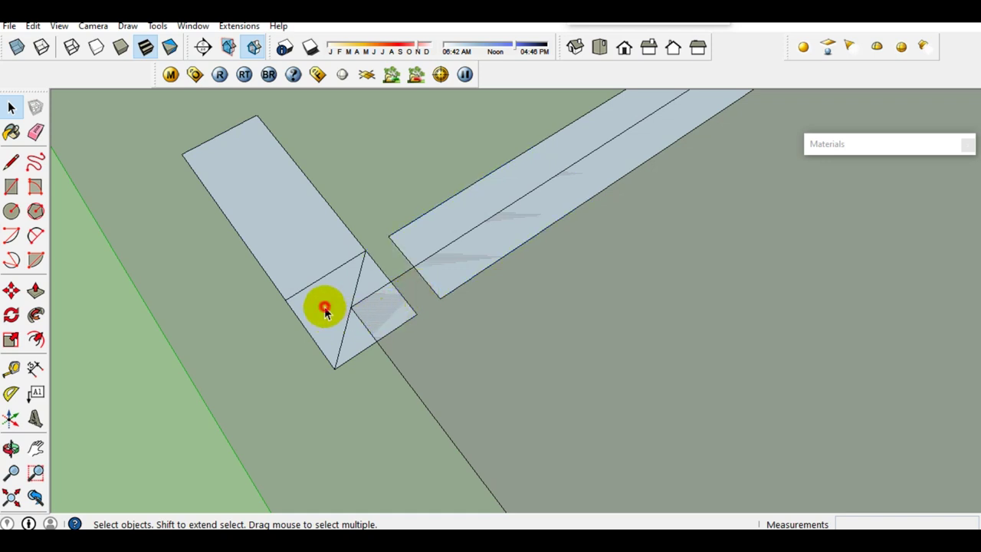
- Turn the end square of the strip around its pivot
{"action": "double_click", "coordinate": [325, 310]}
{"action": "key", "text": "q"}
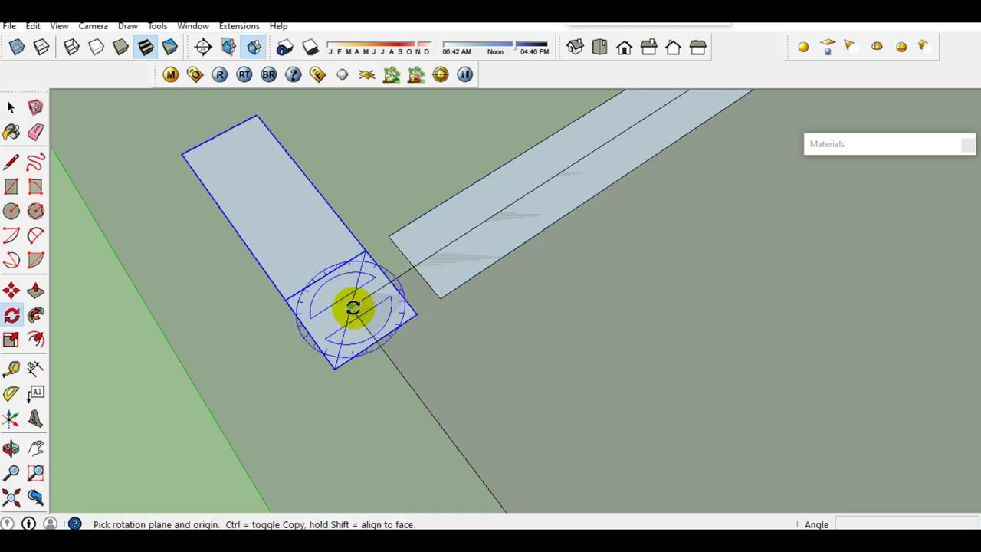
{"action": "left_click", "coordinate": [350, 307]}
{"action": "left_click", "coordinate": [280, 216]}
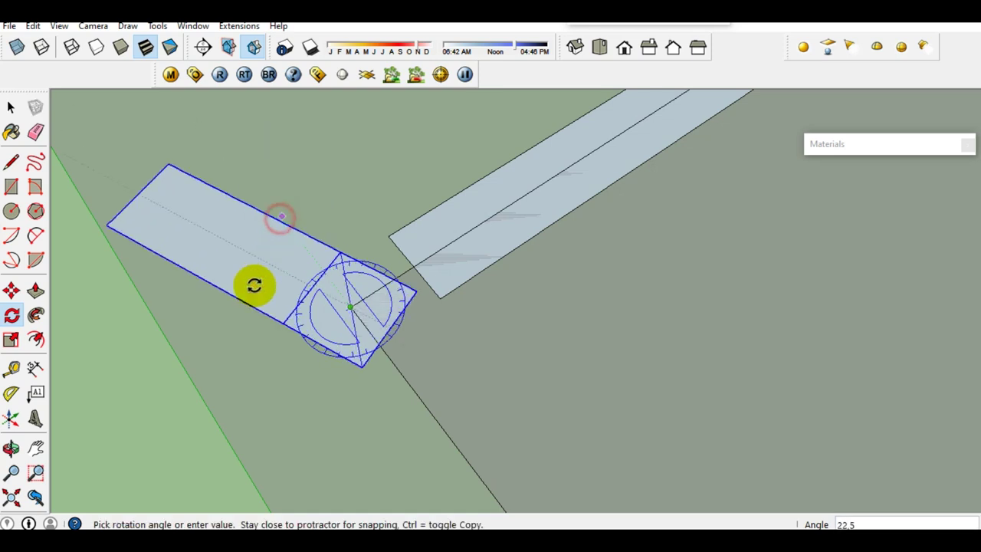
{"action": "left_click", "coordinate": [437, 420]}
{"action": "key", "text": "space"}
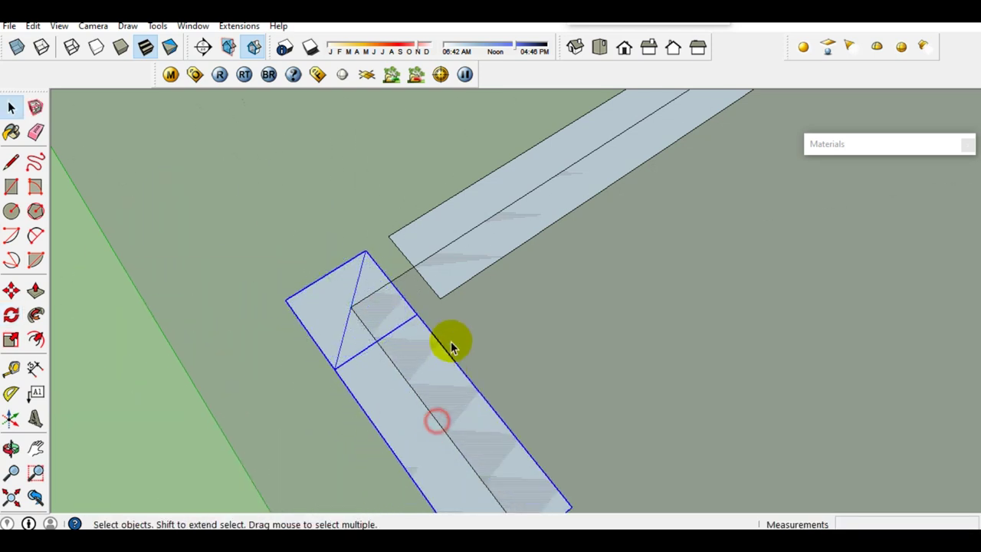
- Shorten the upper wall strip so it meets the corner
{"action": "left_click", "coordinate": [449, 274]}
{"action": "key", "text": "s"}
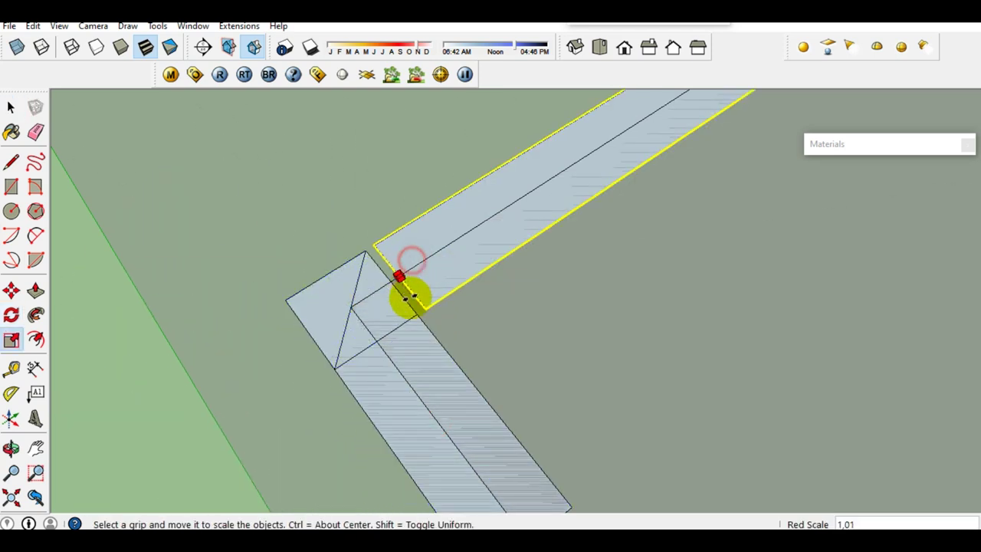
{"action": "left_click_drag", "start_coordinate": [414, 265], "coordinate": [415, 320]}
{"action": "key", "text": "space"}
{"action": "scroll", "coordinate": [381, 356], "scroll_direction": "down", "scroll_amount": 3}
{"action": "mouse_move", "coordinate": [371, 390]}
{"action": "middle_mouse_down"}
{"action": "mouse_move", "coordinate": [766, 375]}
{"action": "mouse_move", "coordinate": [459, 471]}
{"action": "middle_mouse_up"}
- Stretch the short wall piece out along the outline
{"action": "left_click", "coordinate": [452, 460]}
{"action": "key", "text": "s"}
{"action": "left_click", "coordinate": [466, 423]}
{"action": "scroll", "coordinate": [664, 274], "scroll_direction": "up", "scroll_amount": 3}
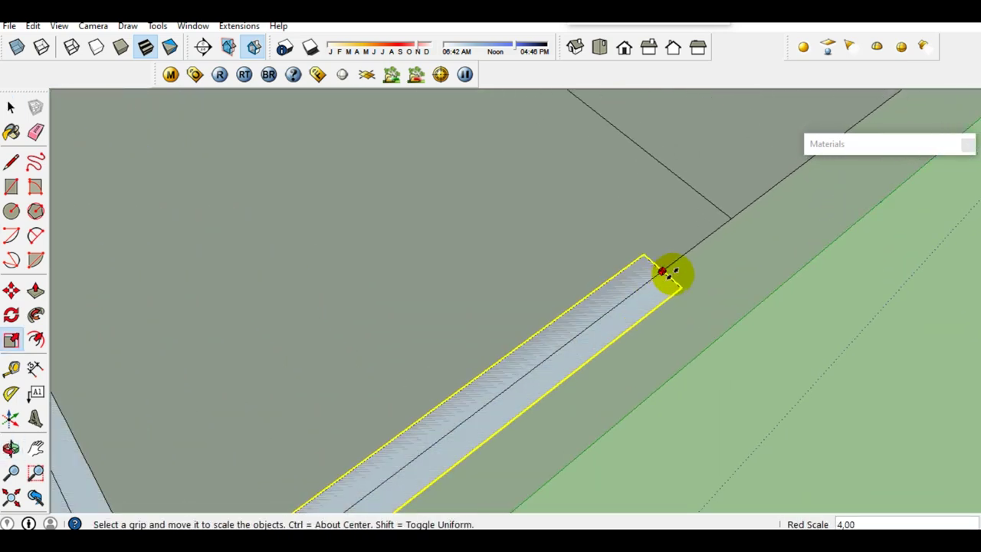
{"action": "left_click", "coordinate": [697, 253]}
{"action": "middle_click_drag", "start_coordinate": [697, 258], "coordinate": [530, 412], "text": "shift"}
{"action": "key", "text": "space"}
{"action": "scroll", "coordinate": [531, 413], "scroll_direction": "down", "scroll_amount": 2}
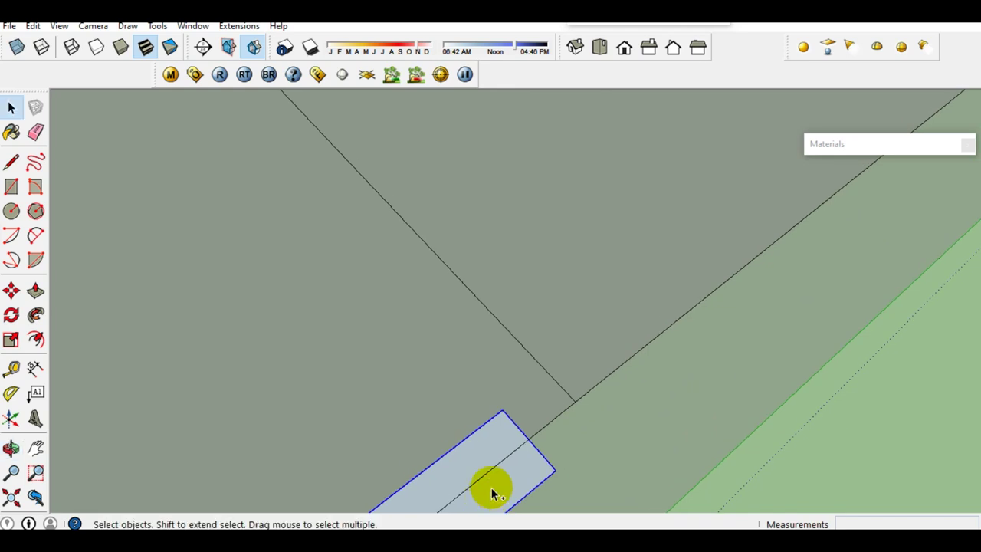
- Paste a copy of the wall strip at the corner, then undo the placement
{"action": "key", "text": "ctrl+c"}
{"action": "key", "text": "ctrl+v"}
{"action": "left_click", "coordinate": [628, 437]}
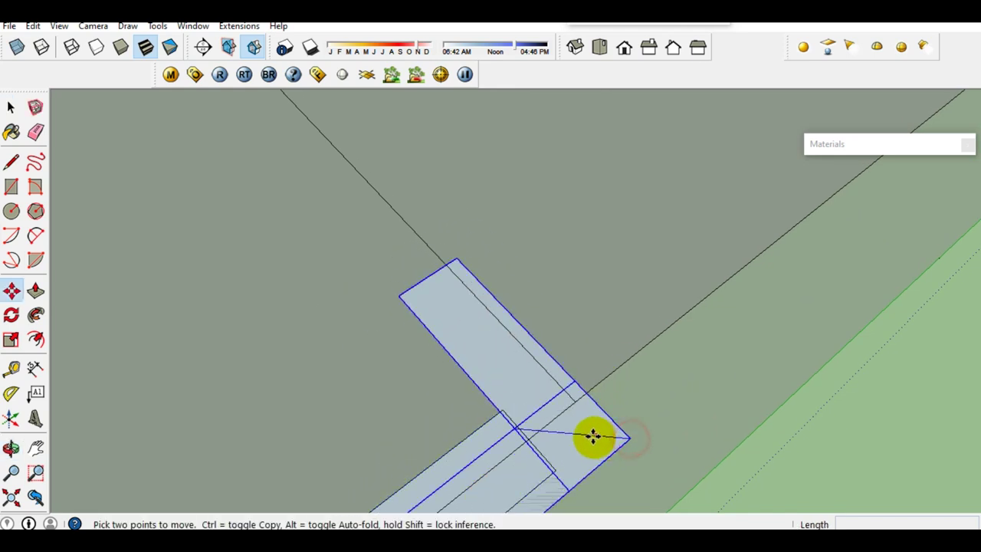
{"action": "left_click", "coordinate": [565, 401]}
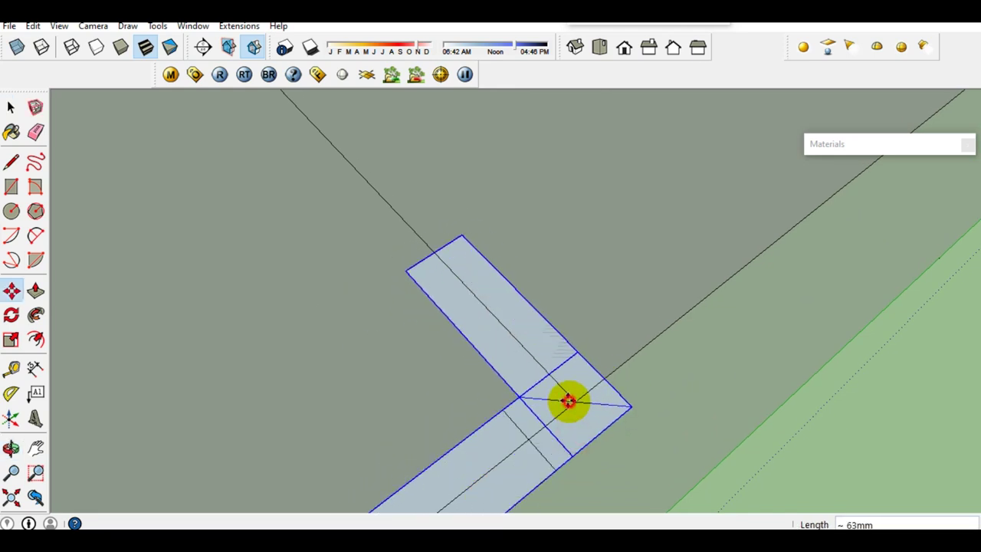
{"action": "key", "text": "space"}
{"action": "key", "text": "ctrl+z"}
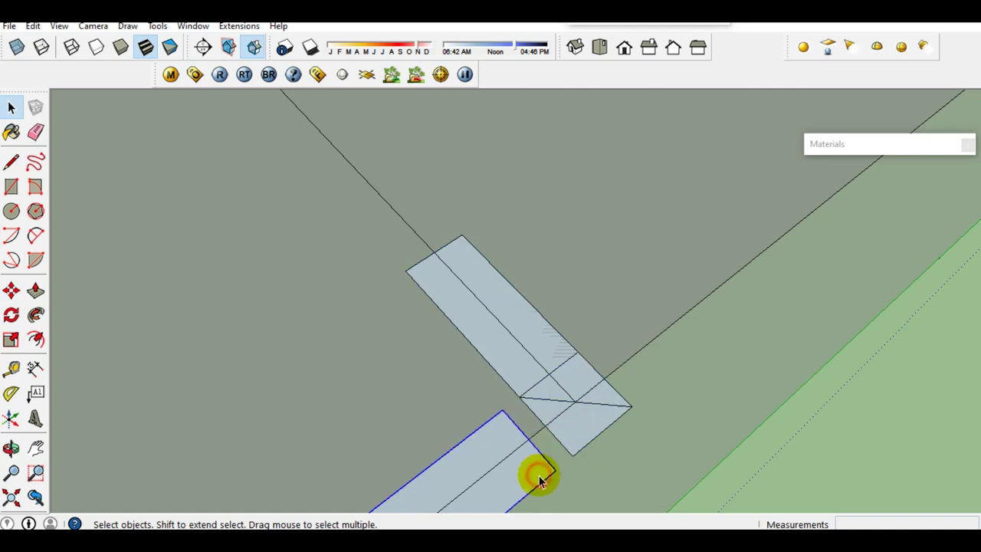
- Lengthen the selected strip slightly
{"action": "key", "text": "s"}
{"action": "left_click_drag", "start_coordinate": [529, 439], "coordinate": [542, 427]}
{"action": "key", "text": "space"}
{"action": "mouse_move", "coordinate": [543, 424]}
{"action": "middle_mouse_down"}
{"action": "mouse_move", "coordinate": [514, 385]}
{"action": "mouse_move", "coordinate": [439, 419]}
{"action": "mouse_move", "coordinate": [559, 407]}
{"action": "mouse_move", "coordinate": [544, 410]}
{"action": "middle_mouse_up"}
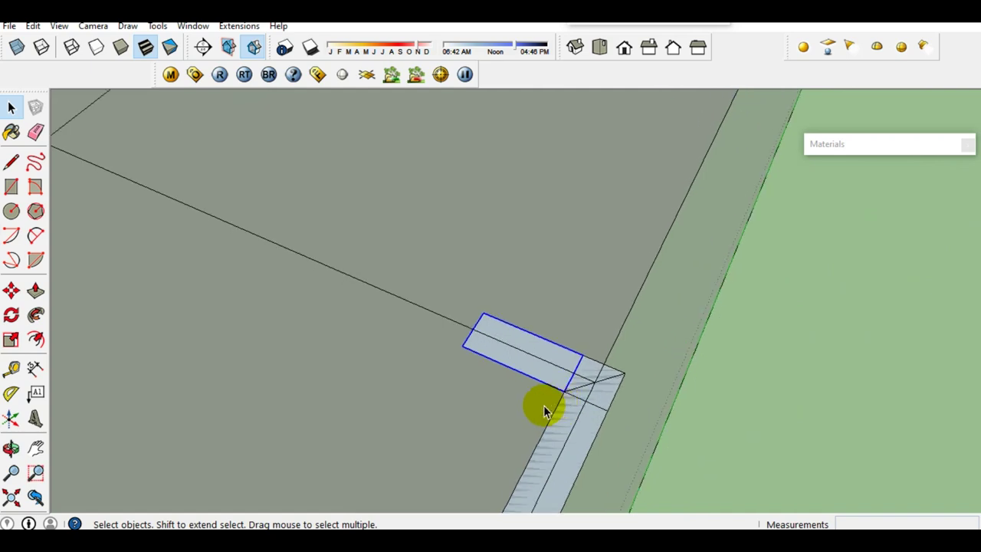
- Stretch the strip much farther toward the left to the outline corner
{"action": "key", "text": "s"}
{"action": "scroll", "coordinate": [473, 328], "scroll_direction": "down", "scroll_amount": 5}
{"action": "left_click_drag", "start_coordinate": [504, 361], "coordinate": [302, 276]}
{"action": "scroll", "coordinate": [376, 302], "scroll_direction": "up", "scroll_amount": 2}
{"action": "key", "text": "space"}
{"action": "middle_click_drag", "start_coordinate": [287, 272], "coordinate": [389, 368]}
{"action": "scroll", "coordinate": [400, 378], "scroll_direction": "up", "scroll_amount": 2}
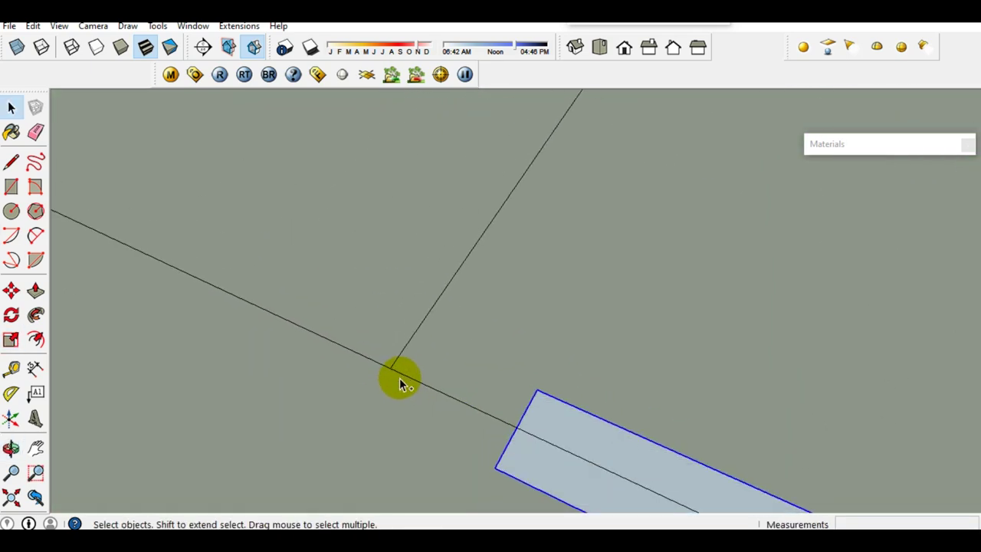
{"action": "scroll", "coordinate": [400, 368], "scroll_direction": "up", "scroll_amount": 1}
- Begin a Ctrl-copy move of the strip
{"action": "key", "text": "m"}
{"action": "scroll", "coordinate": [416, 358], "scroll_direction": "down", "scroll_amount": 2}
{"action": "left_click", "coordinate": [571, 376]}
{"action": "key", "text": "ctrl"}
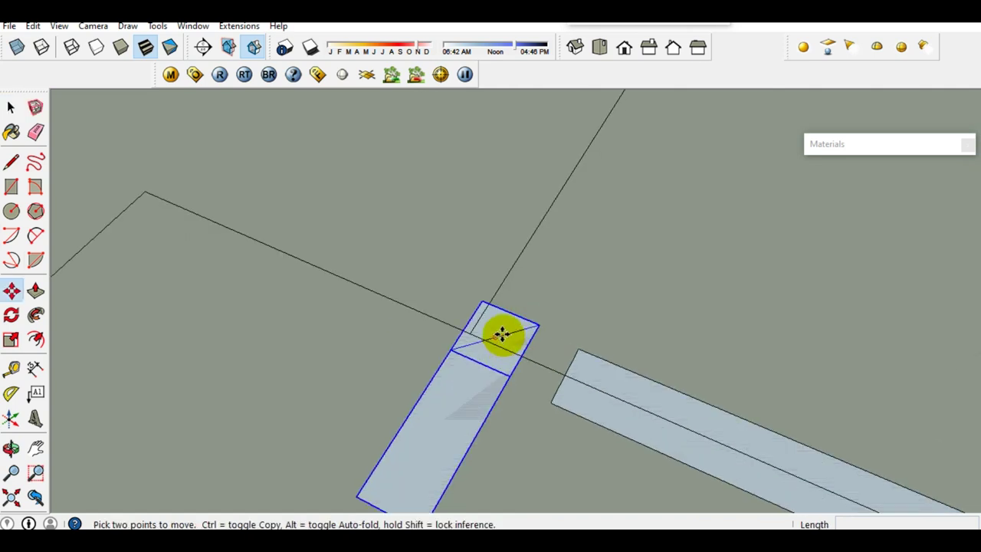
- Place the strip copy at the outline crossing and turn it 90°
{"action": "scroll", "coordinate": [486, 335], "scroll_direction": "up", "scroll_amount": 2}
{"action": "left_click", "coordinate": [475, 325]}
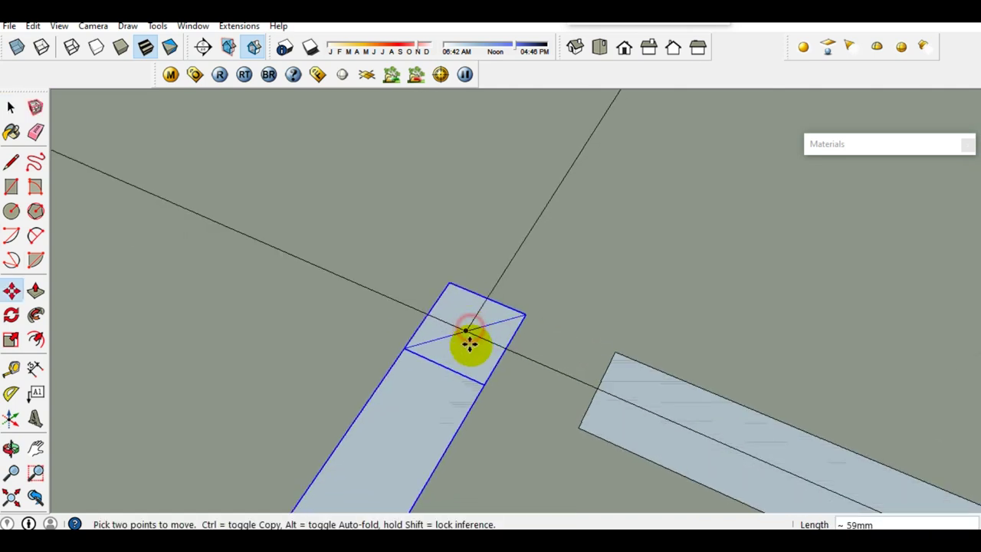
{"action": "key", "text": "space"}
{"action": "key", "text": "q"}
{"action": "left_click", "coordinate": [466, 331]}
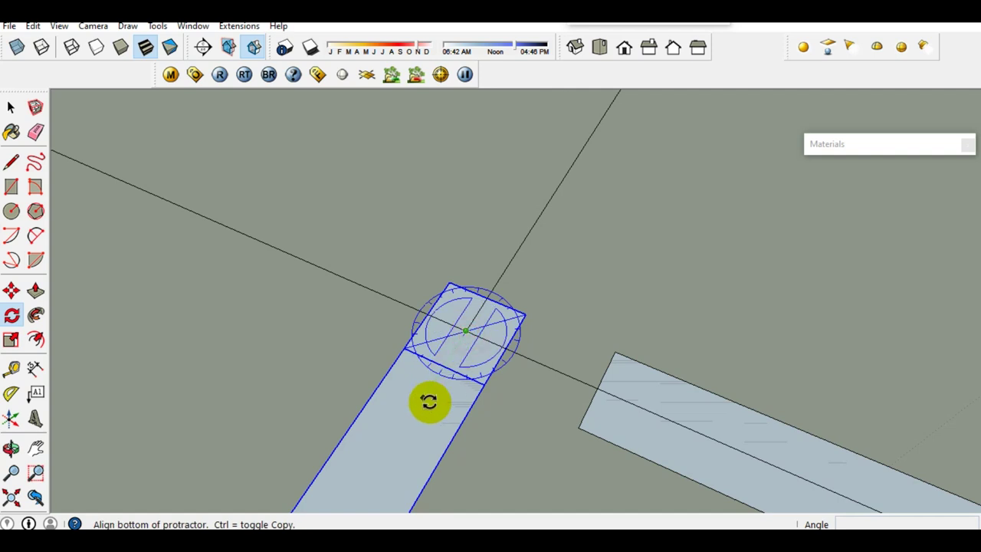
{"action": "left_click", "coordinate": [423, 398]}
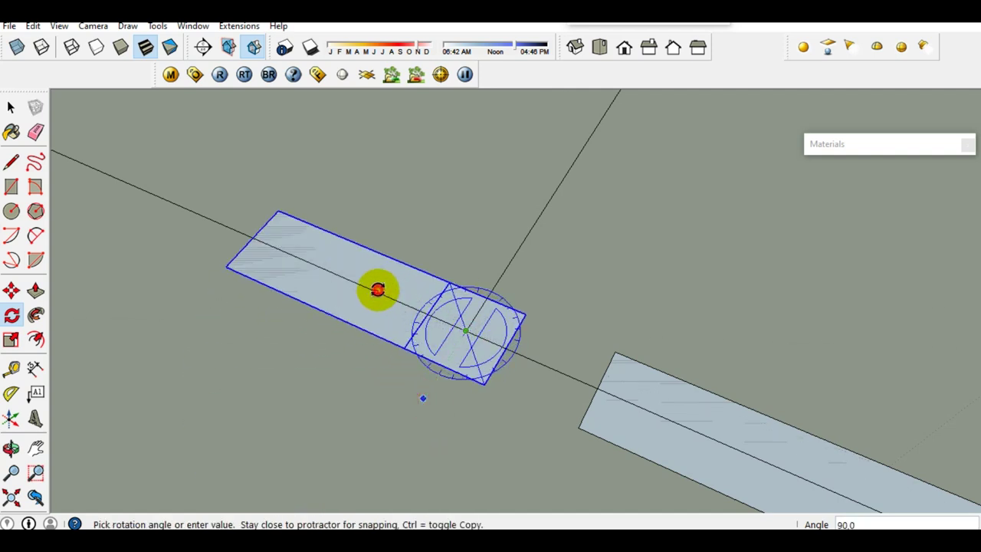
{"action": "left_click", "coordinate": [378, 290]}
{"action": "key", "text": "space"}
- Adjust the length of the lower-right wall strip
{"action": "left_click", "coordinate": [602, 412]}
{"action": "key", "text": "s"}
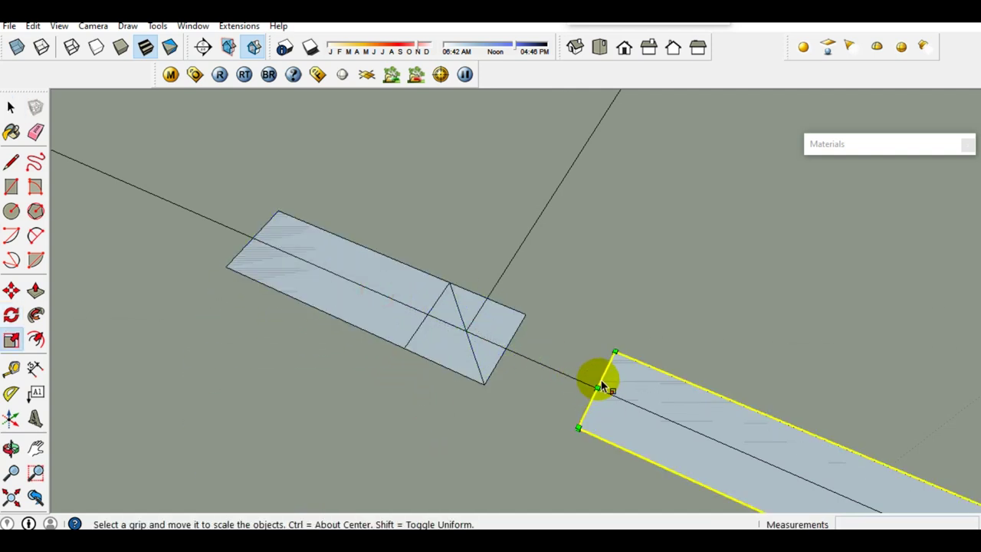
{"action": "left_click_drag", "start_coordinate": [597, 389], "coordinate": [484, 383]}
{"action": "key", "text": "space"}
- Make a rotated copy of the left wall strip around its centre
{"action": "left_click", "coordinate": [394, 326]}
{"action": "key", "text": "r"}
{"action": "left_click", "coordinate": [466, 332]}
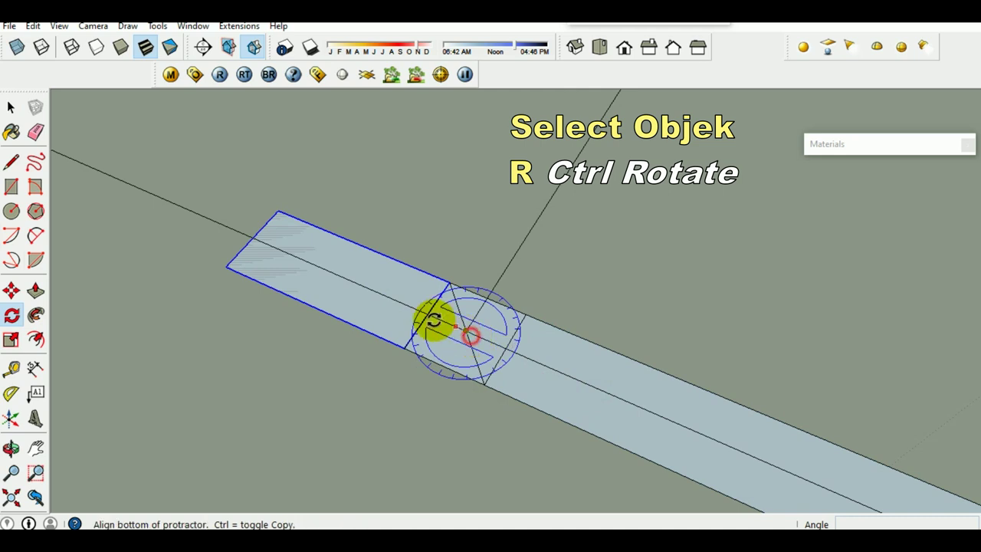
{"action": "left_click", "coordinate": [389, 300]}
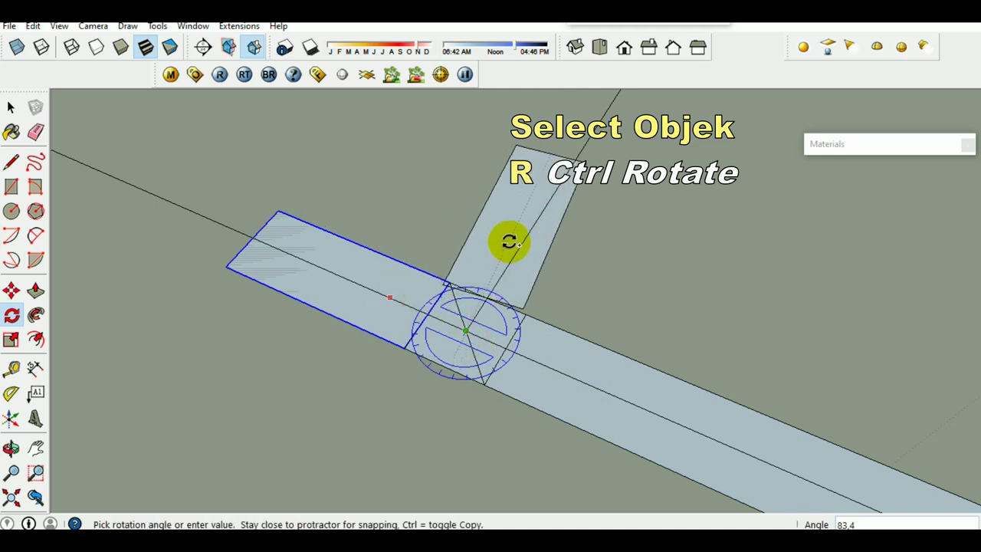
{"action": "left_click", "coordinate": [529, 236]}
{"action": "scroll", "coordinate": [482, 302], "scroll_direction": "down", "scroll_amount": 3}
{"action": "middle_click_drag", "start_coordinate": [482, 302], "coordinate": [415, 478]}
{"action": "key", "text": "space"}
{"action": "scroll", "coordinate": [429, 455], "scroll_direction": "up", "scroll_amount": 1}
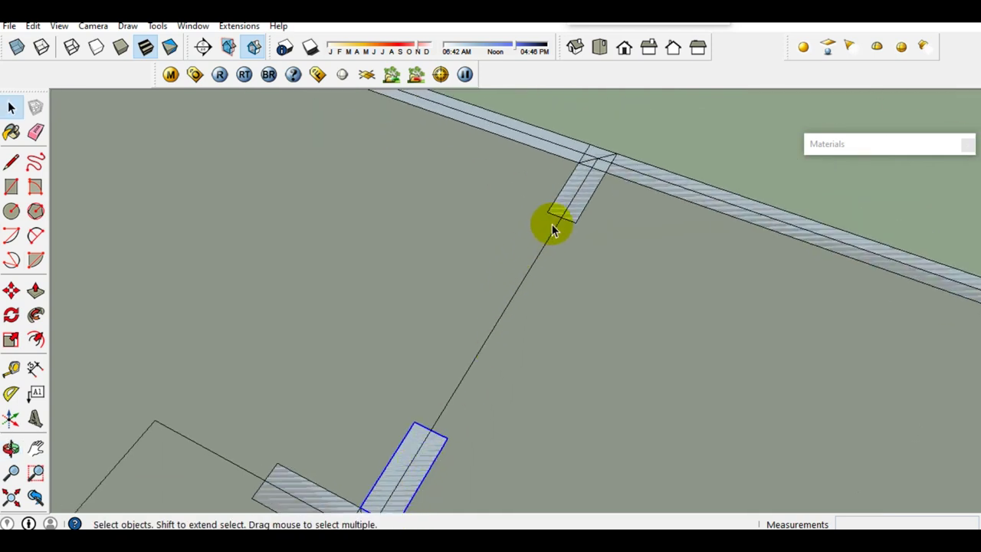
- Stretch the strip toward the crossing wall
{"action": "key", "text": "s"}
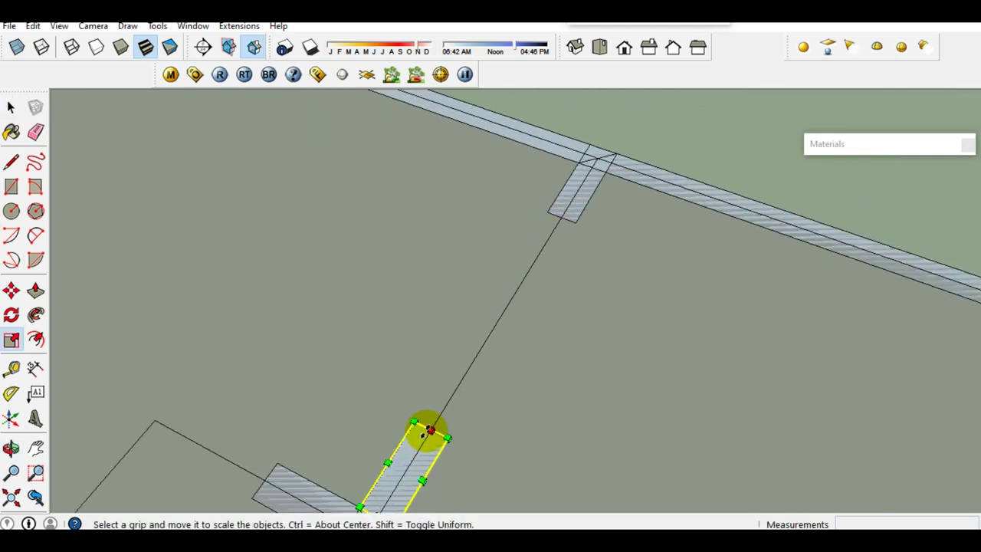
{"action": "left_click", "coordinate": [429, 433]}
{"action": "scroll", "coordinate": [555, 219], "scroll_direction": "up", "scroll_amount": 2}
{"action": "left_click", "coordinate": [558, 213]}
{"action": "key", "text": "space"}
{"action": "middle_click_drag", "start_coordinate": [558, 212], "coordinate": [570, 322]}
- Delete the short leftover piece and stretch the wall strip about 1.31 times into a T-junction
{"action": "left_click", "coordinate": [573, 315]}
{"action": "key", "text": "Delete"}
{"action": "left_click", "coordinate": [552, 356]}
{"action": "middle_click_drag", "start_coordinate": [552, 356], "coordinate": [537, 335]}
{"action": "key", "text": "s"}
{"action": "left_click_drag", "start_coordinate": [537, 331], "coordinate": [622, 208]}
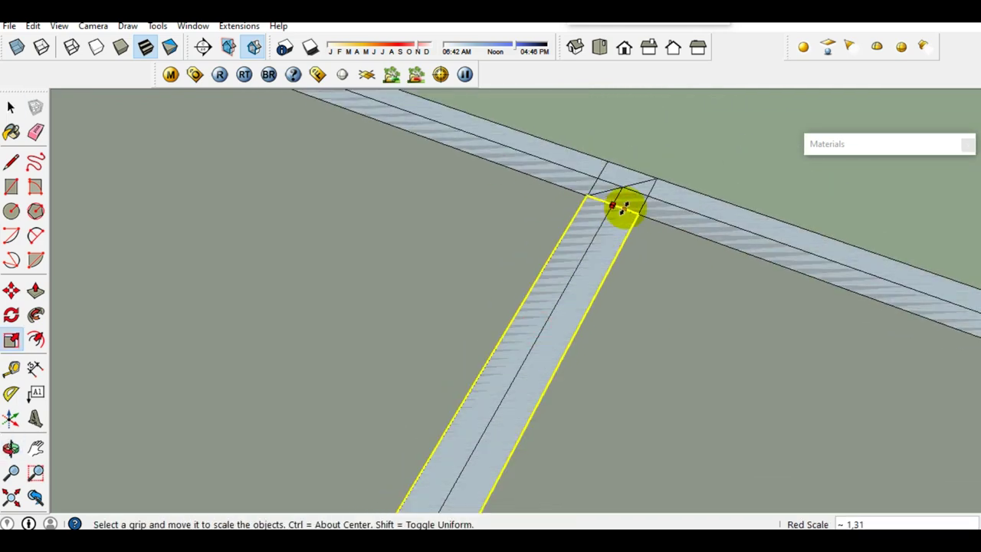
{"action": "key", "text": "space"}
{"action": "mouse_move", "coordinate": [646, 245]}
{"action": "middle_mouse_down"}
{"action": "mouse_move", "coordinate": [428, 474]}
{"action": "mouse_move", "coordinate": [501, 406]}
{"action": "mouse_move", "coordinate": [499, 390]}
{"action": "middle_mouse_up"}
{"action": "left_click", "coordinate": [499, 389]}
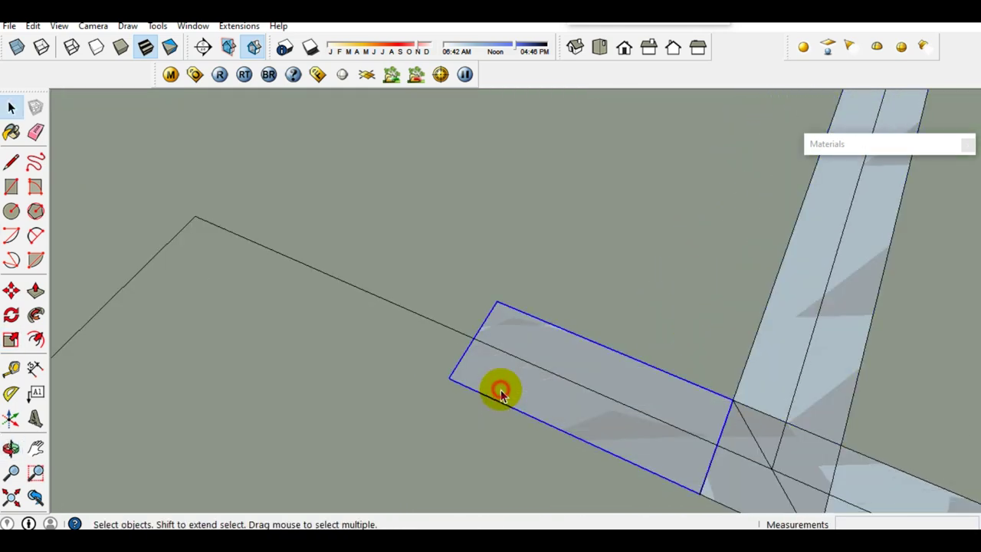
- Scale the selected wall beam so it stretches toward the upper-left corner
{"action": "key", "text": "s"}
{"action": "left_click_drag", "start_coordinate": [473, 338], "coordinate": [328, 282]}
{"action": "scroll", "coordinate": [452, 321], "scroll_direction": "down", "scroll_amount": 2}
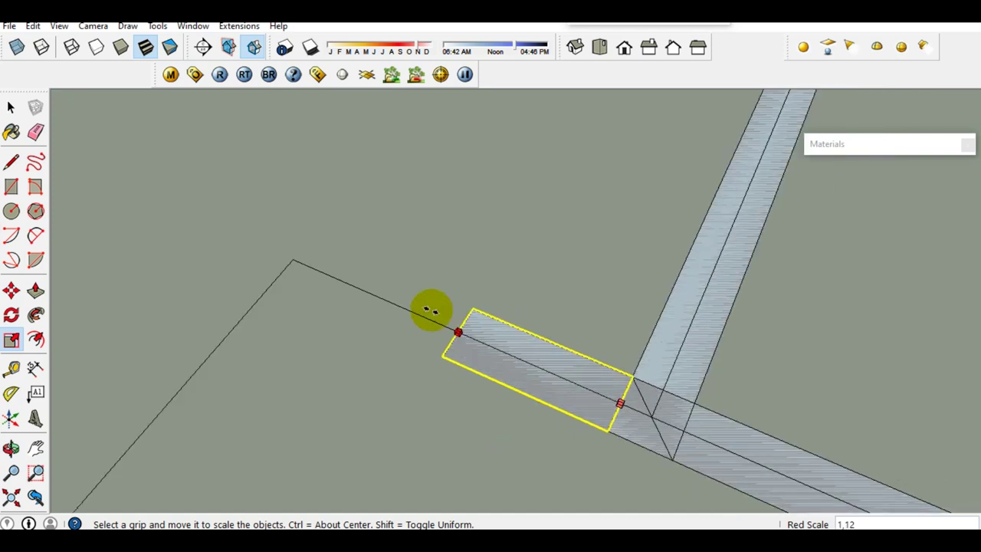
{"action": "key", "text": "space"}
{"action": "scroll", "coordinate": [328, 282], "scroll_direction": "up", "scroll_amount": 2}
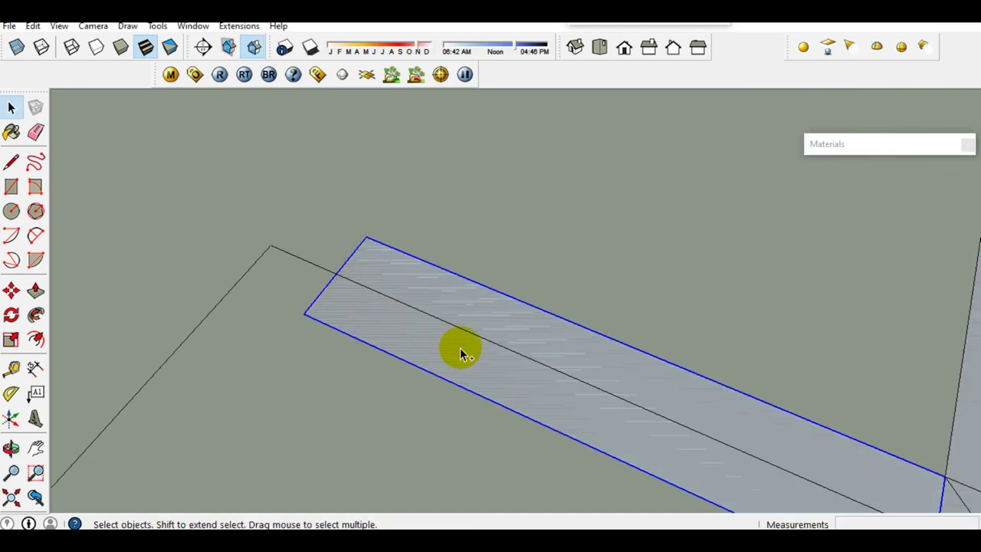
- Copy and paste the beam, then move the left beam into its corner position
{"action": "key", "text": "ctrl+c"}
{"action": "key", "text": "ctrl+v"}
{"action": "left_click", "coordinate": [301, 296]}
{"action": "key", "text": "m"}
{"action": "left_click", "coordinate": [218, 317]}
{"action": "left_click", "coordinate": [272, 244]}
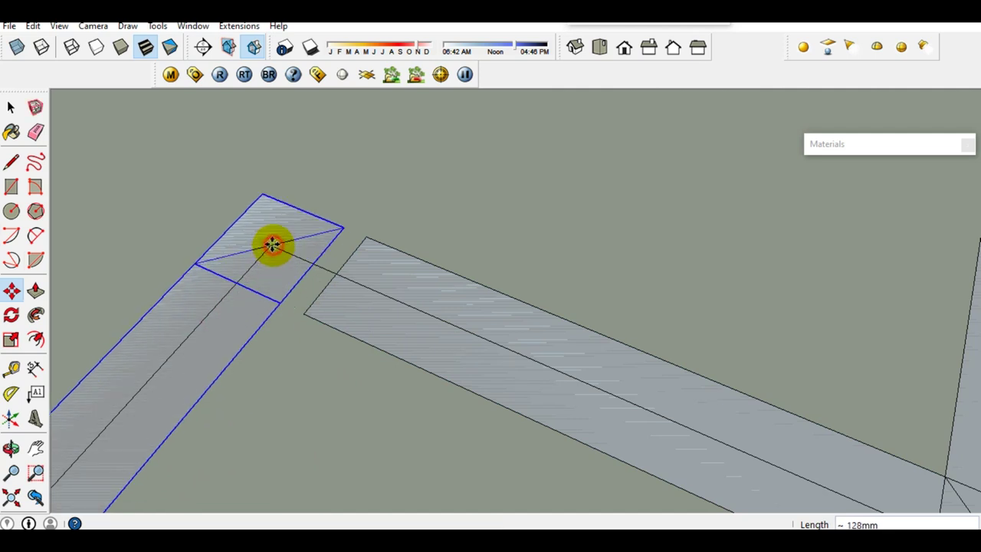
{"action": "key", "text": "space"}
- Lengthen the right beam until it meets the corner beam
{"action": "left_click", "coordinate": [349, 300]}
{"action": "key", "text": "s"}
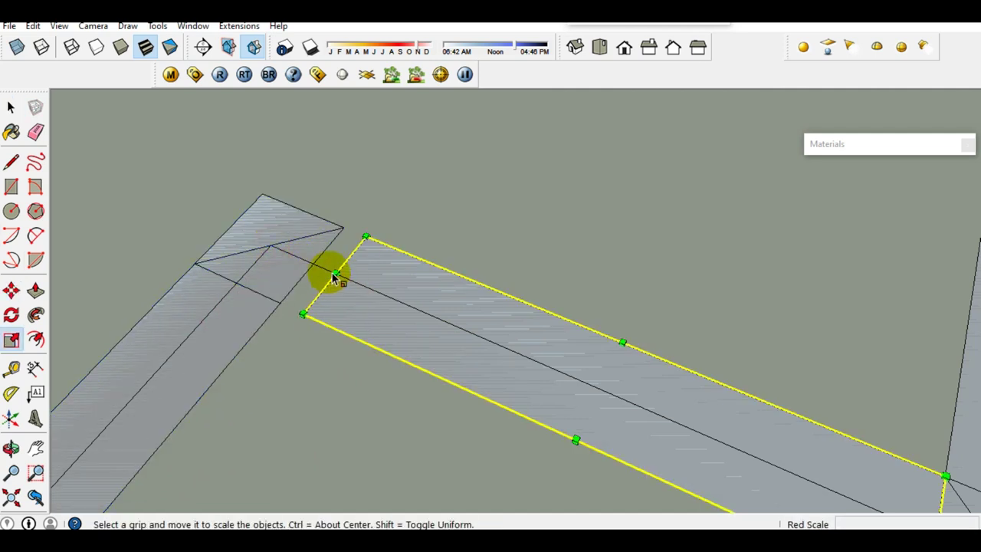
{"action": "left_click_drag", "start_coordinate": [334, 272], "coordinate": [285, 300]}
{"action": "key", "text": "space"}
- Stretch the short right beam about 4.61 times across the gap to the left wall
{"action": "mouse_move", "coordinate": [284, 299]}
{"action": "middle_mouse_down"}
{"action": "mouse_move", "coordinate": [371, 387]}
{"action": "mouse_move", "coordinate": [293, 335]}
{"action": "middle_mouse_up"}
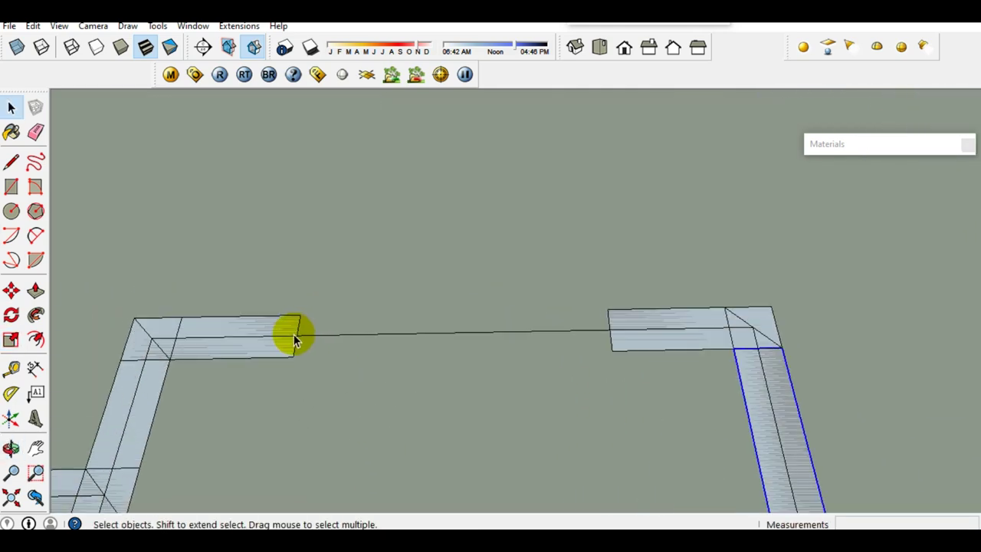
{"action": "left_click", "coordinate": [259, 360]}
{"action": "left_click", "coordinate": [322, 368]}
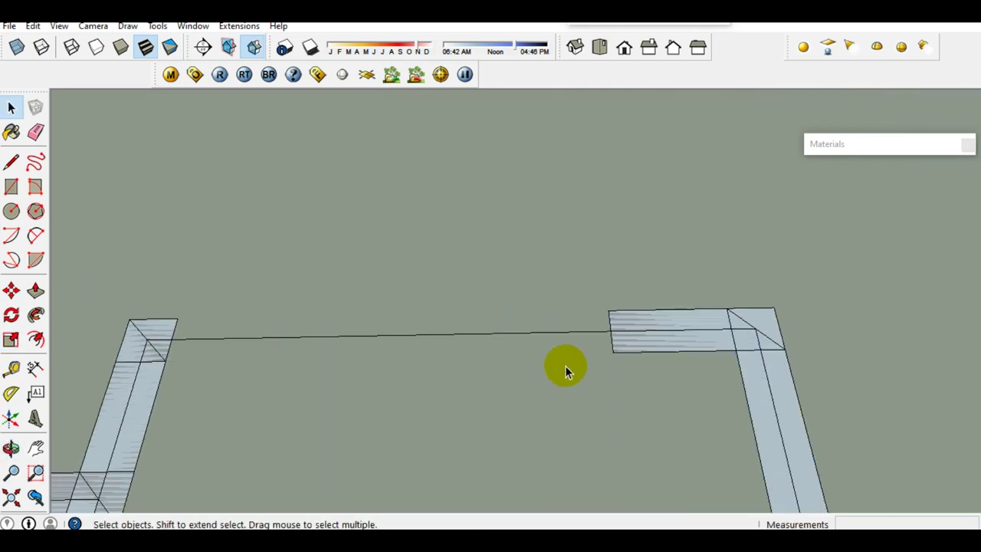
{"action": "left_click", "coordinate": [648, 335]}
{"action": "key", "text": "s"}
{"action": "left_click_drag", "start_coordinate": [611, 331], "coordinate": [157, 367]}
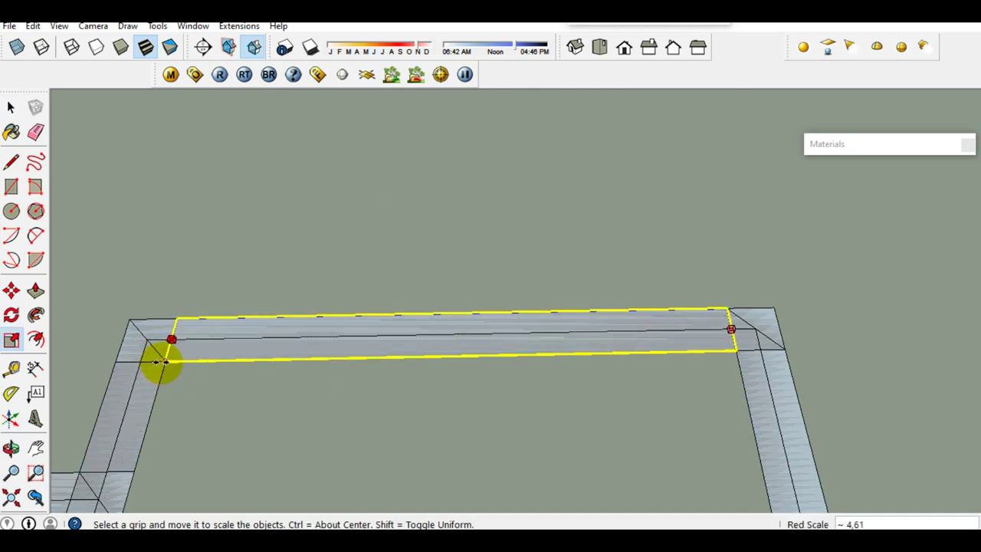
{"action": "key", "text": "space"}
{"action": "mouse_move", "coordinate": [214, 339]}
{"action": "middle_mouse_down"}
{"action": "mouse_move", "coordinate": [281, 389]}
{"action": "mouse_move", "coordinate": [248, 407]}
{"action": "mouse_move", "coordinate": [453, 371]}
{"action": "mouse_move", "coordinate": [34, 349]}
{"action": "middle_mouse_up"}
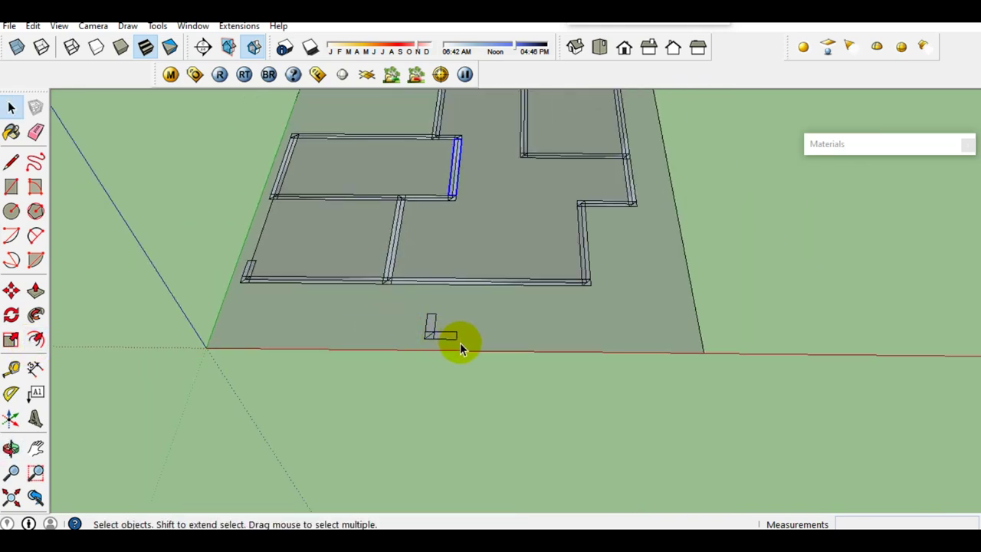
- Move the small L-shaped test piece off the plot onto the ground
{"action": "scroll", "coordinate": [459, 343], "scroll_direction": "up", "scroll_amount": 3}
{"action": "scroll", "coordinate": [458, 334], "scroll_direction": "up", "scroll_amount": 2}
{"action": "middle_click_drag", "start_coordinate": [424, 350], "coordinate": [352, 330]}
{"action": "mouse_move", "coordinate": [522, 440]}
{"action": "middle_mouse_down"}
{"action": "mouse_move", "coordinate": [445, 401]}
{"action": "mouse_move", "coordinate": [425, 361]}
{"action": "middle_mouse_up"}
{"action": "key", "text": "m"}
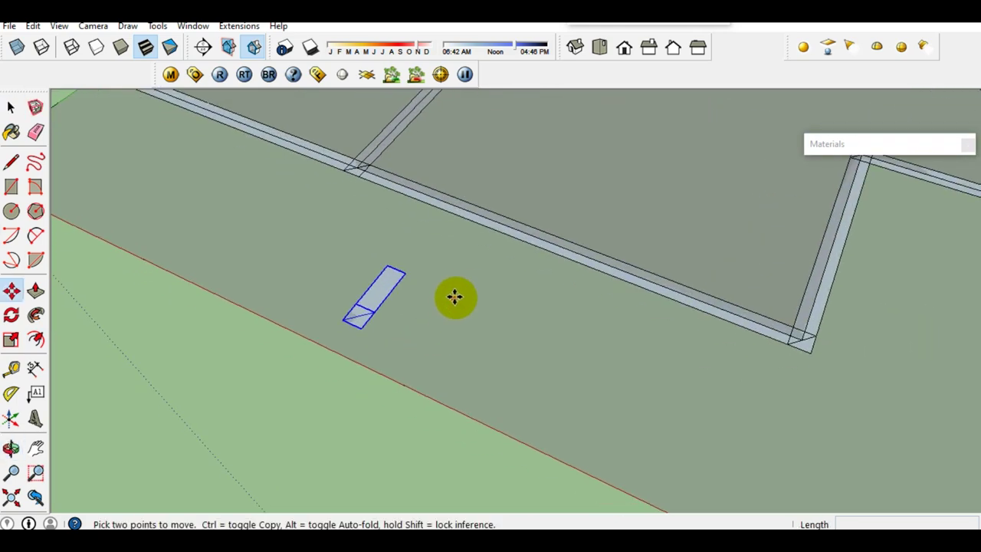
{"action": "scroll", "coordinate": [465, 288], "scroll_direction": "down", "scroll_amount": 3}
{"action": "middle_click_drag", "start_coordinate": [453, 324], "coordinate": [481, 299]}
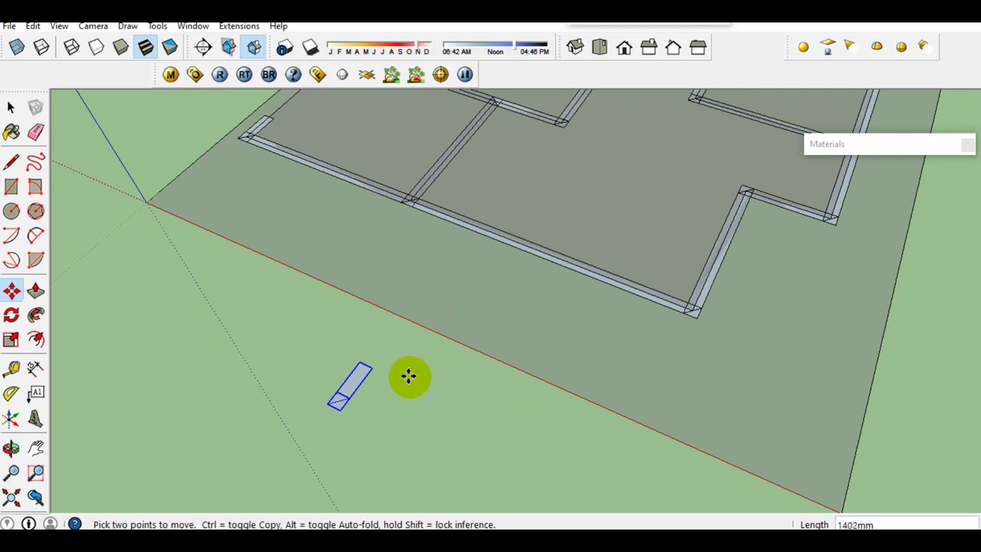
{"action": "scroll", "coordinate": [346, 416], "scroll_direction": "up", "scroll_amount": 2}
{"action": "key", "text": "space"}
{"action": "scroll", "coordinate": [324, 397], "scroll_direction": "up", "scroll_amount": 2}
{"action": "scroll", "coordinate": [324, 400], "scroll_direction": "up", "scroll_amount": 2}
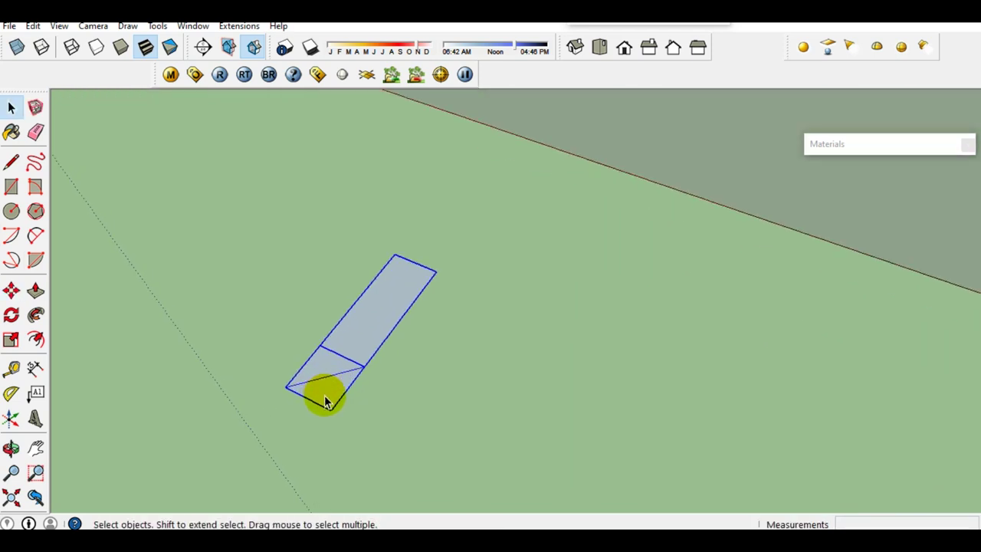
{"action": "scroll", "coordinate": [324, 401], "scroll_direction": "up", "scroll_amount": 2}
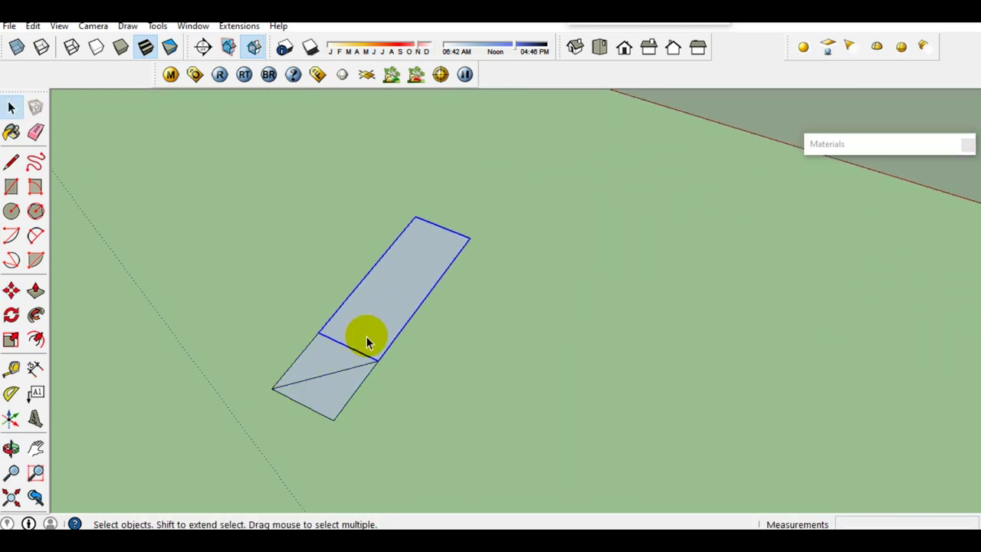
- Move the rectangle part away from the square part, setting it further right
{"action": "key", "text": "m"}
{"action": "left_click", "coordinate": [353, 375]}
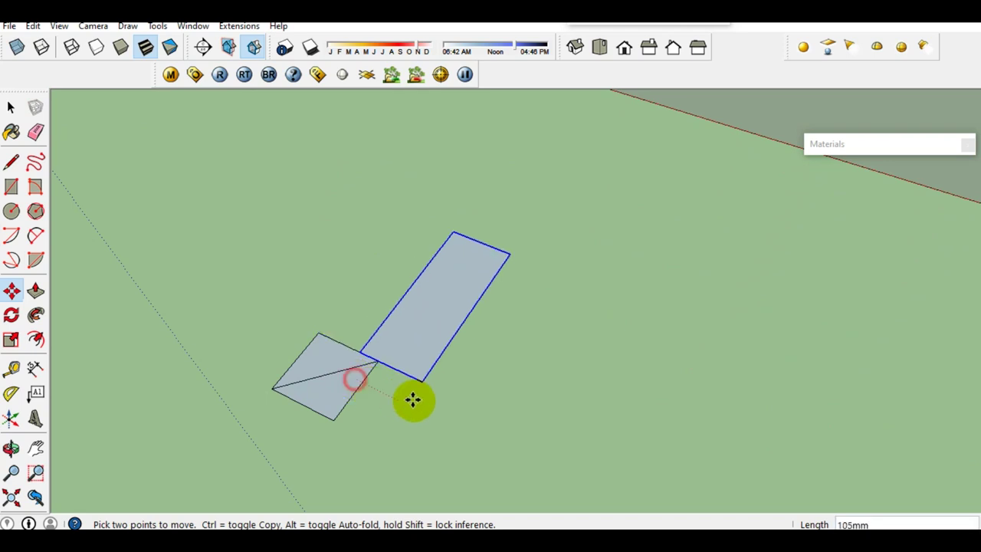
{"action": "left_click", "coordinate": [554, 471]}
{"action": "key", "text": "space"}
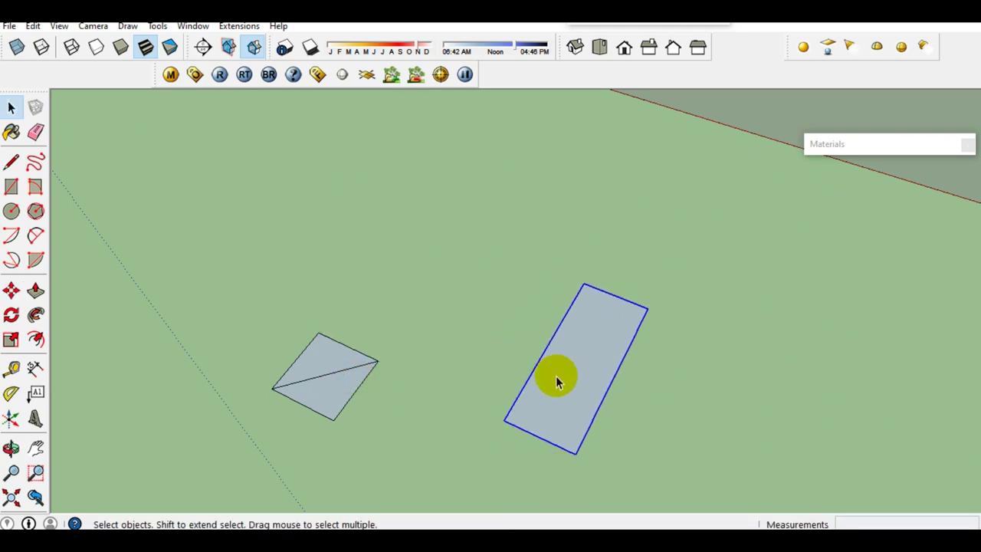
{"action": "middle_click_drag", "start_coordinate": [556, 375], "coordinate": [592, 358]}
{"action": "key", "text": "m"}
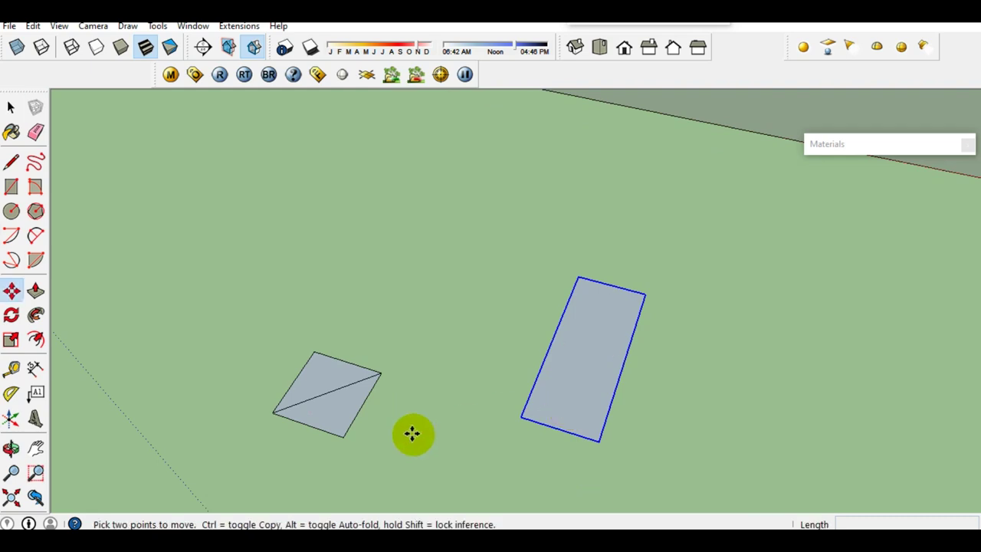
{"action": "left_click", "coordinate": [325, 411]}
{"action": "left_click", "coordinate": [422, 434]}
{"action": "key", "text": "space"}
{"action": "mouse_move", "coordinate": [431, 434]}
{"action": "middle_mouse_down"}
{"action": "mouse_move", "coordinate": [560, 409]}
{"action": "mouse_move", "coordinate": [518, 352]}
{"action": "mouse_move", "coordinate": [501, 394]}
{"action": "mouse_move", "coordinate": [503, 442]}
{"action": "mouse_move", "coordinate": [530, 437]}
{"action": "mouse_move", "coordinate": [486, 417]}
{"action": "mouse_move", "coordinate": [501, 418]}
{"action": "middle_mouse_up"}
- Push/Pull the rectangle up 200 into a box
{"action": "scroll", "coordinate": [519, 437], "scroll_direction": "up", "scroll_amount": 2}
{"action": "double_click", "coordinate": [519, 437]}
{"action": "scroll", "coordinate": [518, 448], "scroll_direction": "up", "scroll_amount": 2}
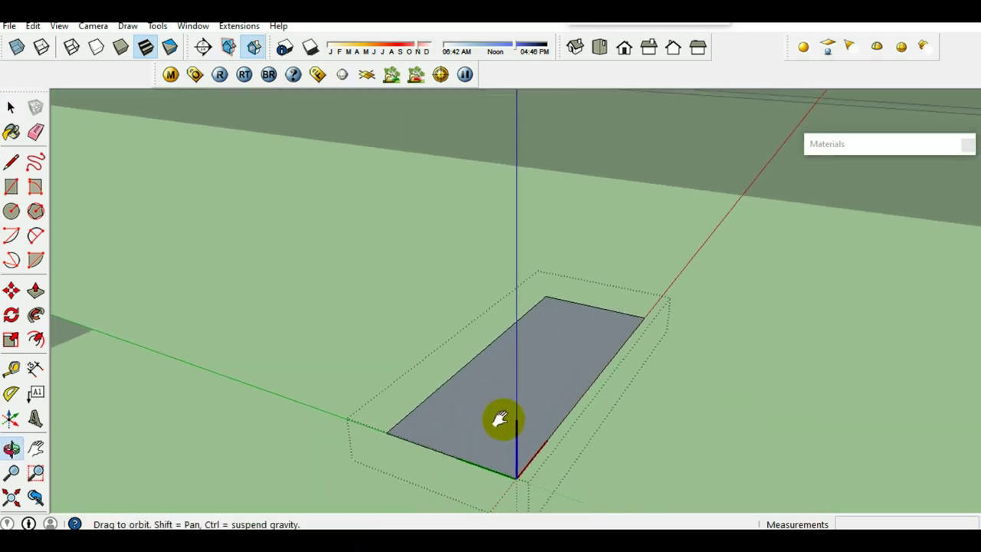
{"action": "key", "text": "p"}
{"action": "left_click_drag", "start_coordinate": [511, 452], "coordinate": [482, 328]}
{"action": "type", "text": "200"}
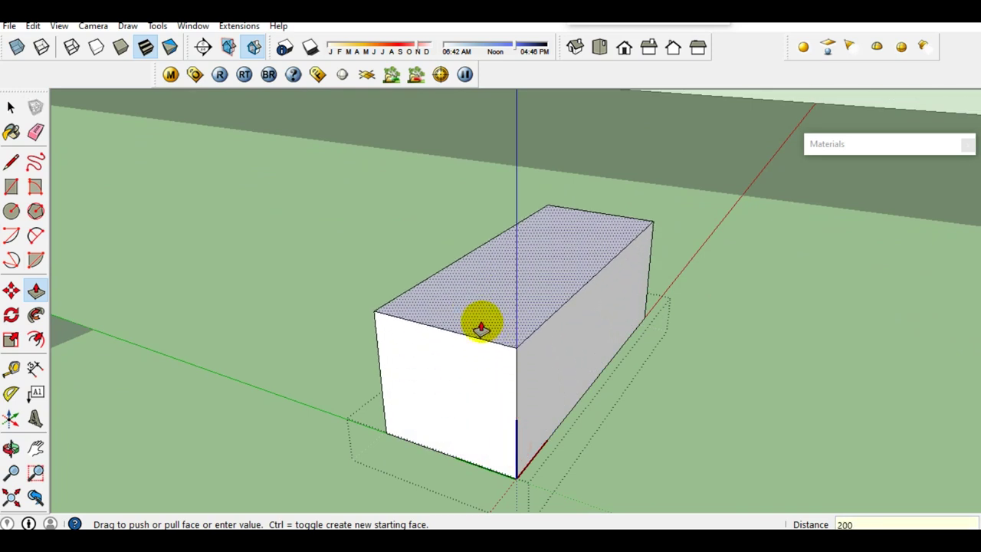
{"action": "key", "text": "Return"}
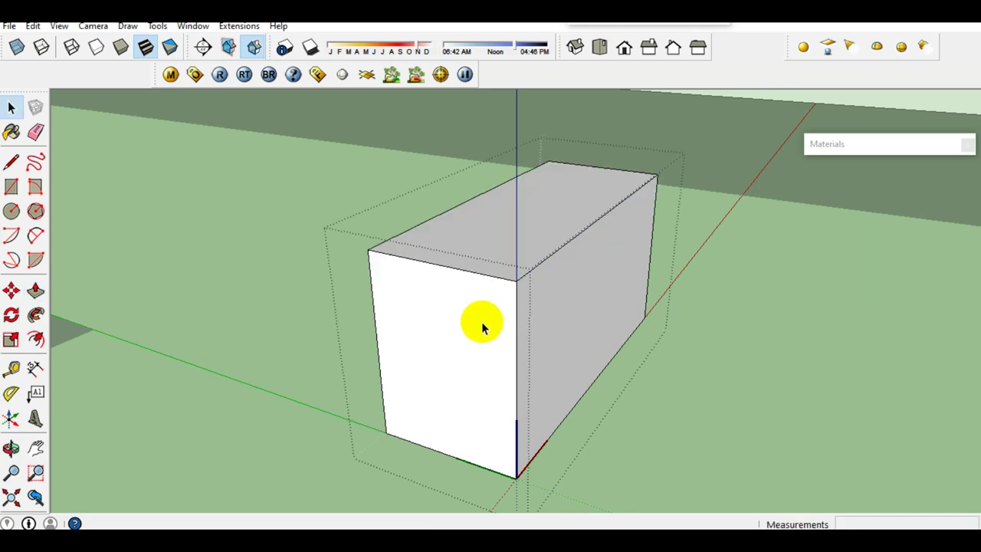
{"action": "key", "text": "space"}
- Make the box a group, then convert it into a component
{"action": "middle_click_drag", "start_coordinate": [481, 322], "coordinate": [419, 355]}
{"action": "triple_click", "coordinate": [419, 356]}
{"action": "right_click", "coordinate": [419, 356]}
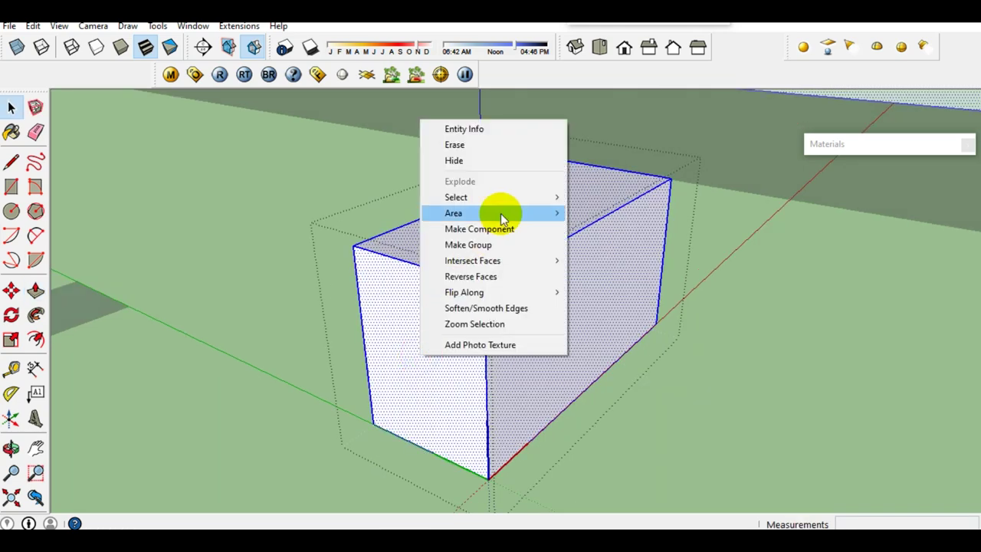
{"action": "left_click", "coordinate": [490, 253]}
{"action": "middle_click_drag", "start_coordinate": [493, 255], "coordinate": [532, 344]}
{"action": "right_click", "coordinate": [532, 343]}
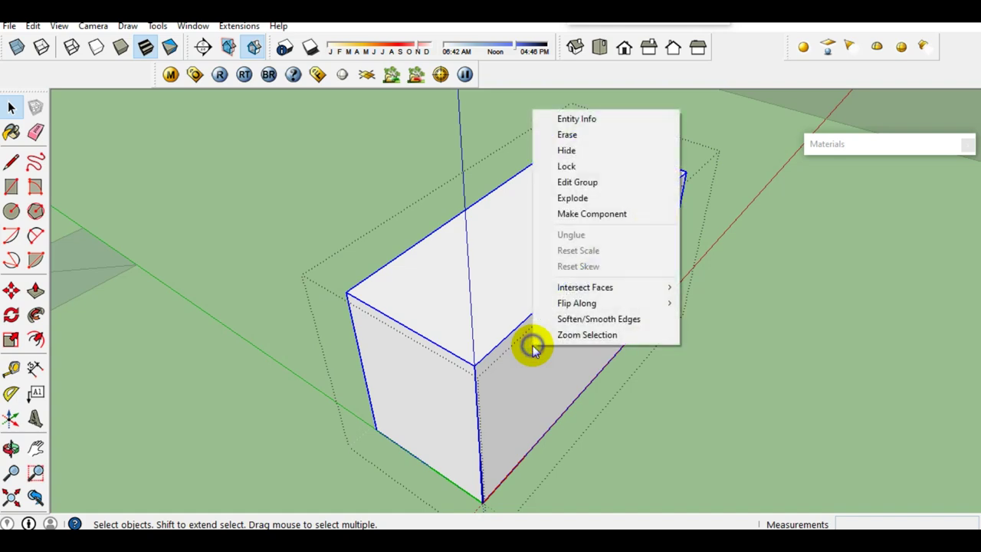
{"action": "left_click", "coordinate": [611, 216]}
- Draw a rectangle across the box's underside from a low viewing angle
{"action": "key", "text": "o"}
{"action": "mouse_move", "coordinate": [563, 405]}
{"action": "left_mouse_down"}
{"action": "mouse_move", "coordinate": [543, 193]}
{"action": "mouse_move", "coordinate": [514, 197]}
{"action": "left_mouse_up"}
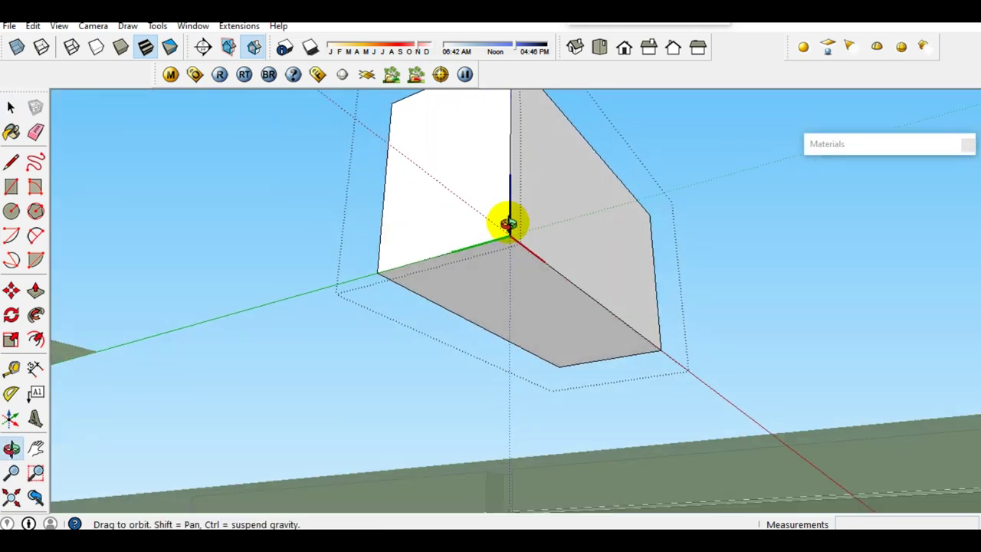
{"action": "key", "text": "r"}
{"action": "left_click", "coordinate": [556, 374]}
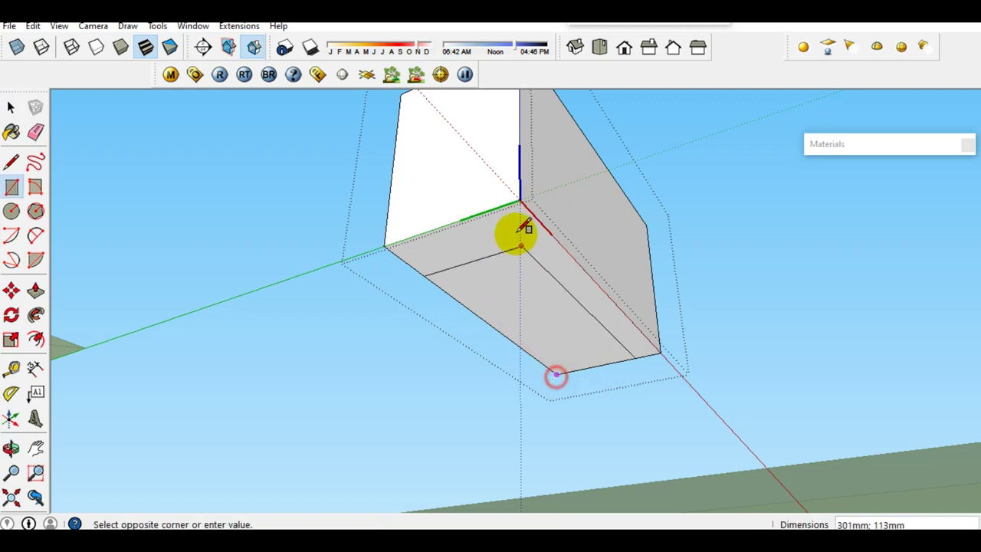
{"action": "left_click", "coordinate": [520, 198]}
{"action": "key", "text": "space"}
- Push/Pull the bottom face down about 116mm
{"action": "left_click", "coordinate": [508, 260]}
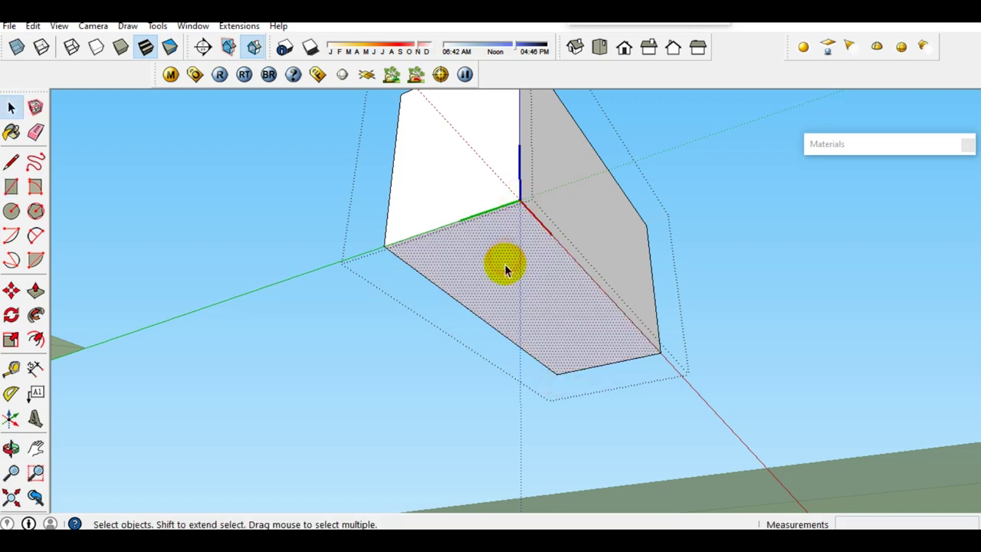
{"action": "middle_click_drag", "start_coordinate": [508, 261], "coordinate": [509, 274]}
{"action": "key", "text": "p"}
{"action": "left_click_drag", "start_coordinate": [516, 275], "coordinate": [516, 376]}
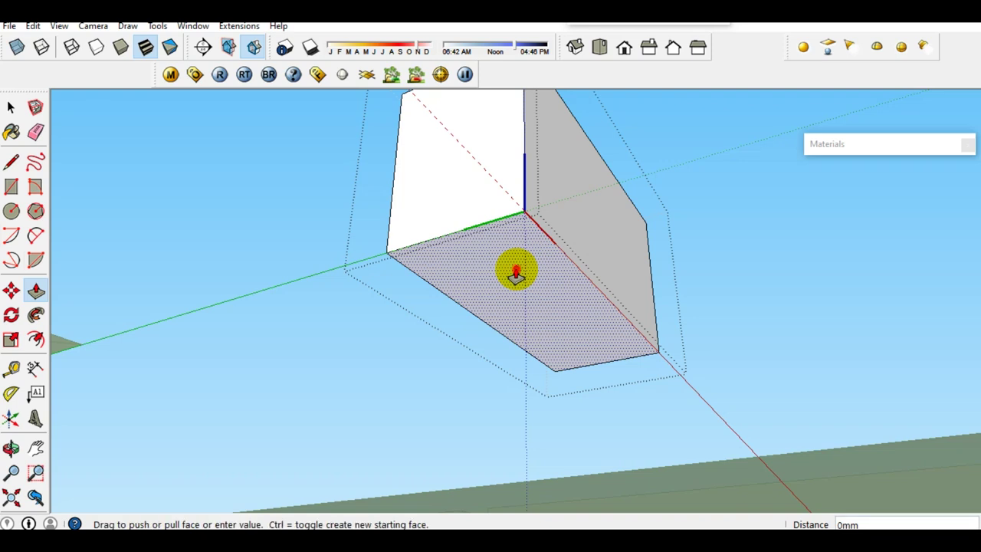
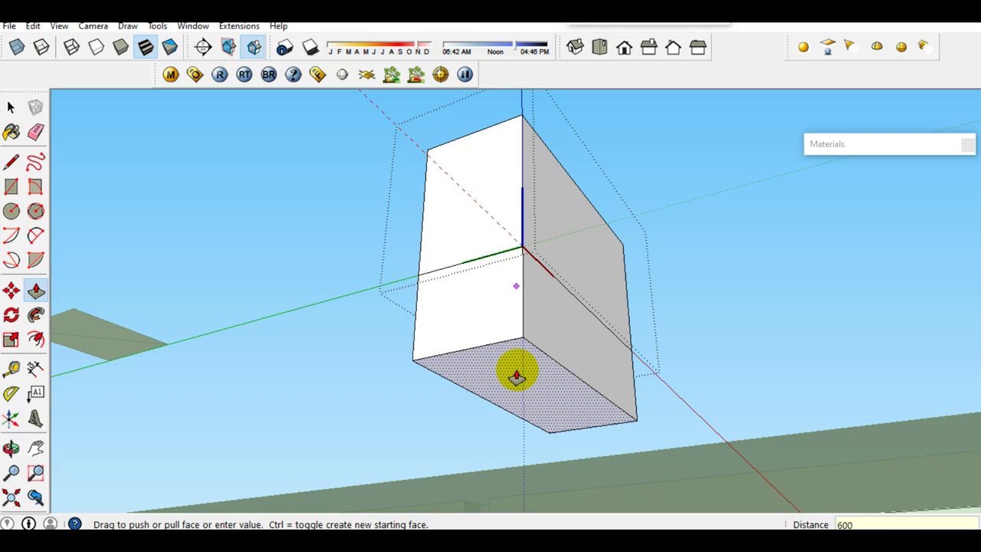
- Extend the column's bottom face down by 600
{"action": "key", "text": "Return"}
{"action": "key", "text": "space"}
{"action": "mouse_move", "coordinate": [516, 374]}
{"action": "middle_mouse_down"}
{"action": "mouse_move", "coordinate": [534, 434]}
{"action": "mouse_move", "coordinate": [527, 489]}
{"action": "mouse_move", "coordinate": [548, 330]}
{"action": "middle_mouse_up"}
{"action": "scroll", "coordinate": [548, 330], "scroll_direction": "down", "scroll_amount": 2}
- Pull the lower block's right side face outward by 50
{"action": "left_click", "coordinate": [548, 333]}
{"action": "key", "text": "p"}
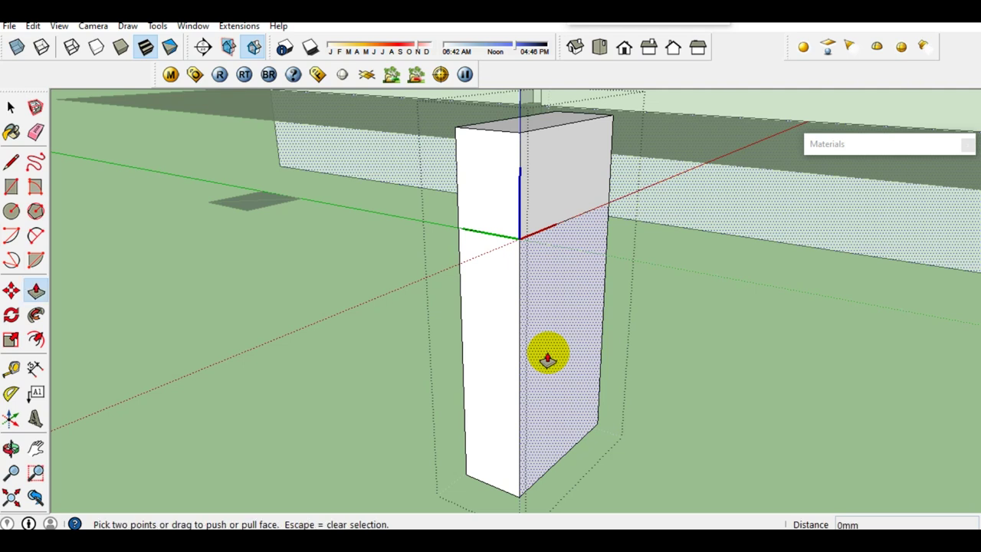
{"action": "left_click", "coordinate": [548, 353]}
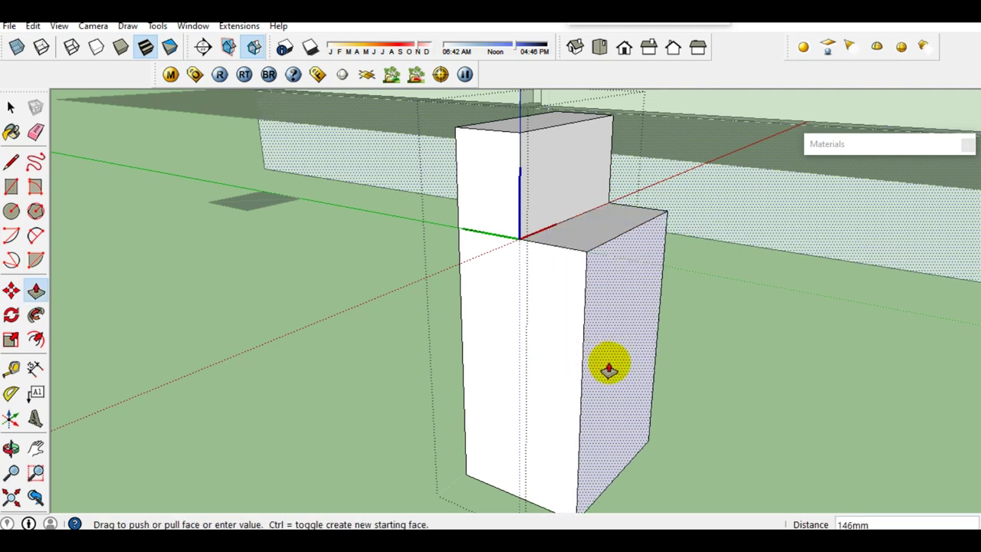
{"action": "type", "text": "50"}
{"action": "key", "text": "Return"}
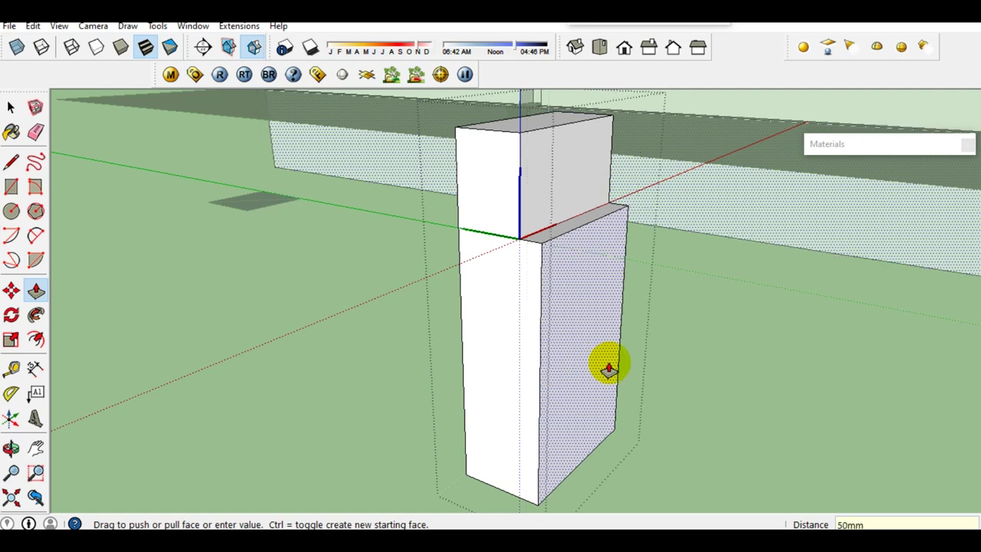
{"action": "key", "text": "space"}
{"action": "mouse_move", "coordinate": [609, 363]}
{"action": "middle_mouse_down"}
{"action": "mouse_move", "coordinate": [547, 477]}
{"action": "mouse_move", "coordinate": [562, 393]}
{"action": "mouse_move", "coordinate": [577, 395]}
{"action": "middle_mouse_up"}
{"action": "scroll", "coordinate": [547, 478], "scroll_direction": "up", "scroll_amount": 3}
- Move the widened part's bottom outer edge 150mm along the green axis to slope its side
{"action": "left_click", "coordinate": [562, 392]}
{"action": "key", "text": "m"}
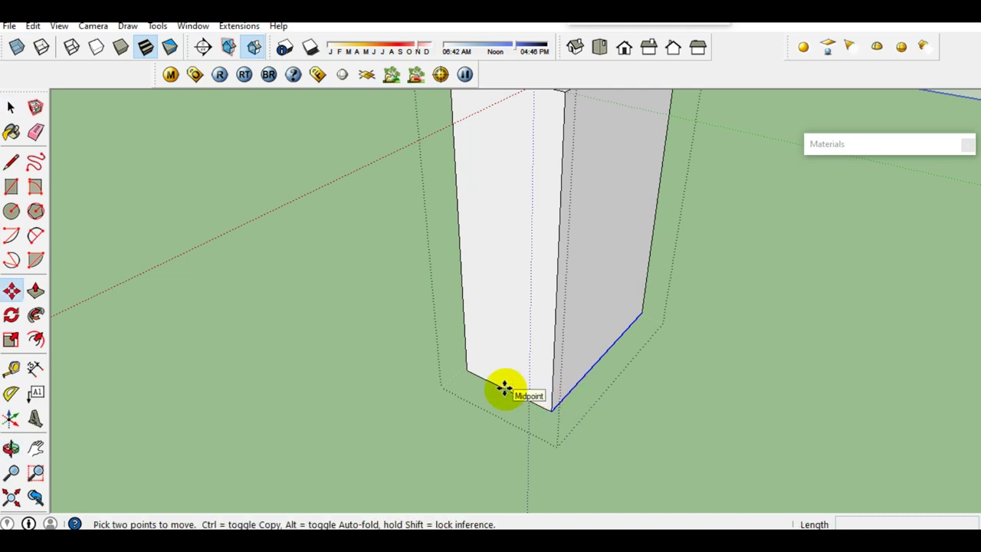
{"action": "left_click", "coordinate": [504, 388]}
{"action": "type", "text": "150"}
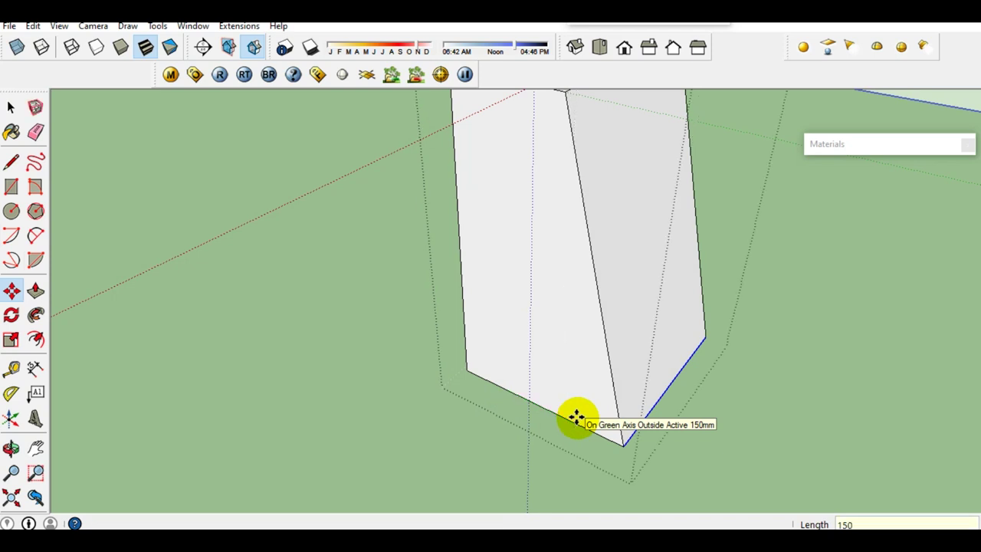
{"action": "key", "text": "Return"}
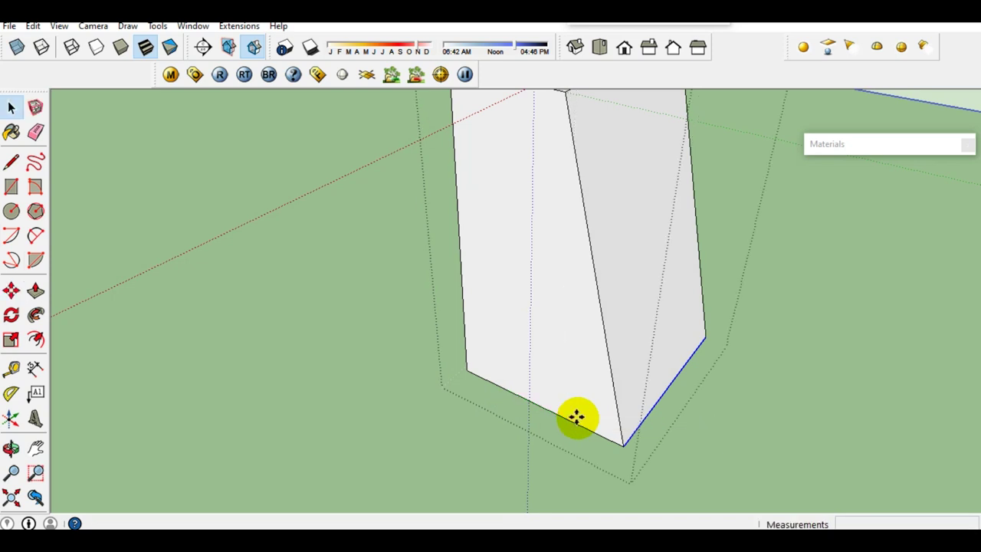
{"action": "key", "text": "space"}
{"action": "scroll", "coordinate": [537, 410], "scroll_direction": "down", "scroll_amount": 5}
{"action": "middle_click_drag", "start_coordinate": [528, 408], "coordinate": [665, 360]}
{"action": "scroll", "coordinate": [567, 349], "scroll_direction": "up", "scroll_amount": 3}
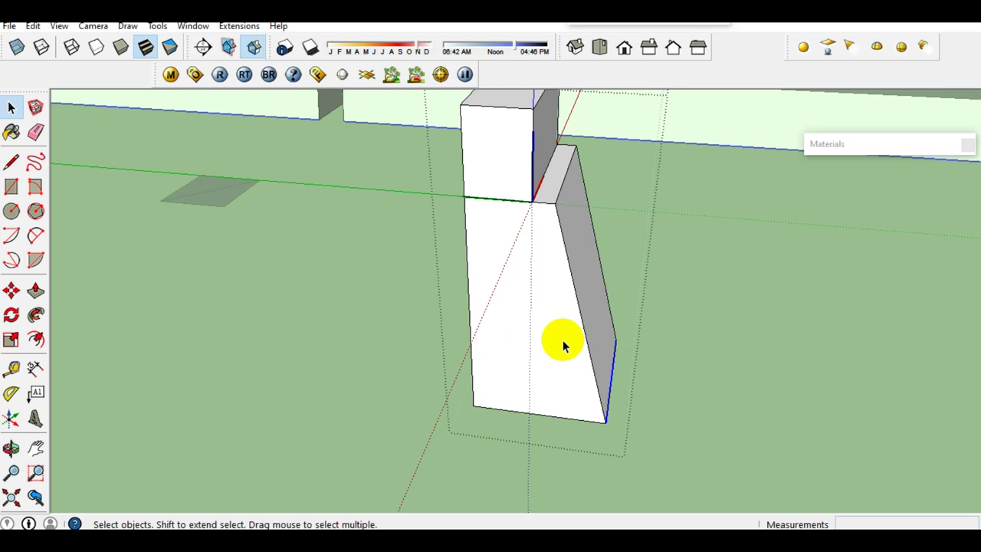
- Group the tapered block and place a copy of it beside the original
{"action": "triple_click", "coordinate": [563, 340]}
{"action": "right_click", "coordinate": [562, 337]}
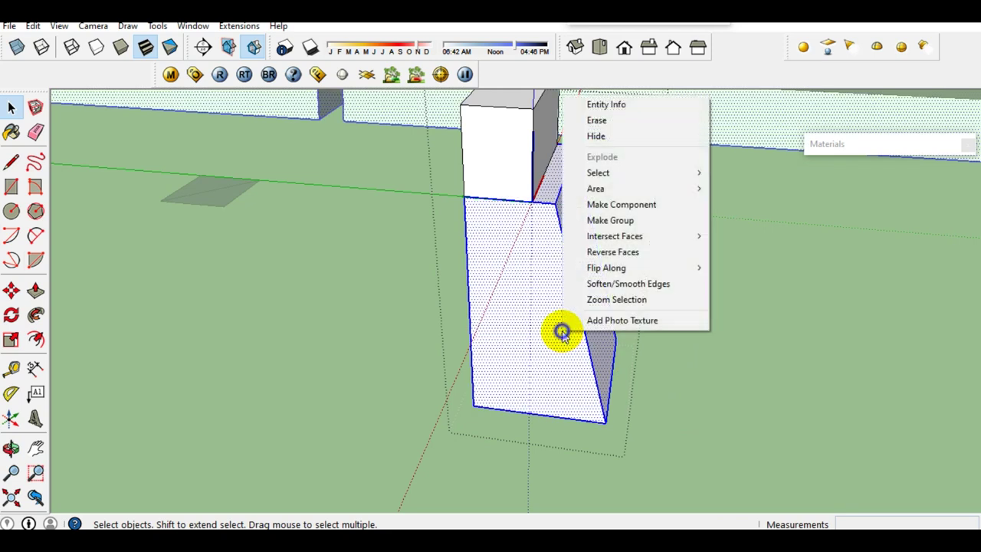
{"action": "left_click", "coordinate": [609, 220]}
{"action": "key", "text": "m"}
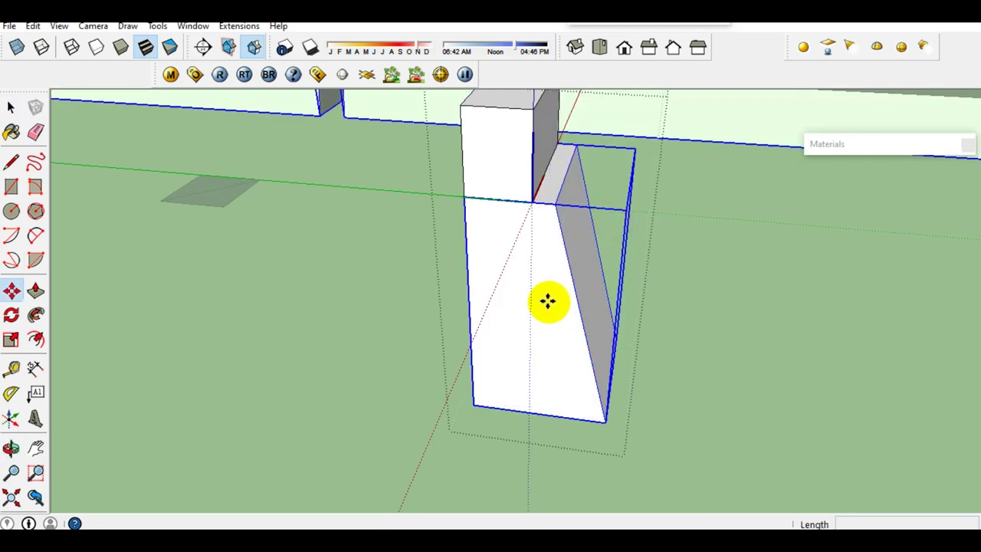
{"action": "left_click", "coordinate": [506, 346]}
{"action": "key", "text": "ctrl"}
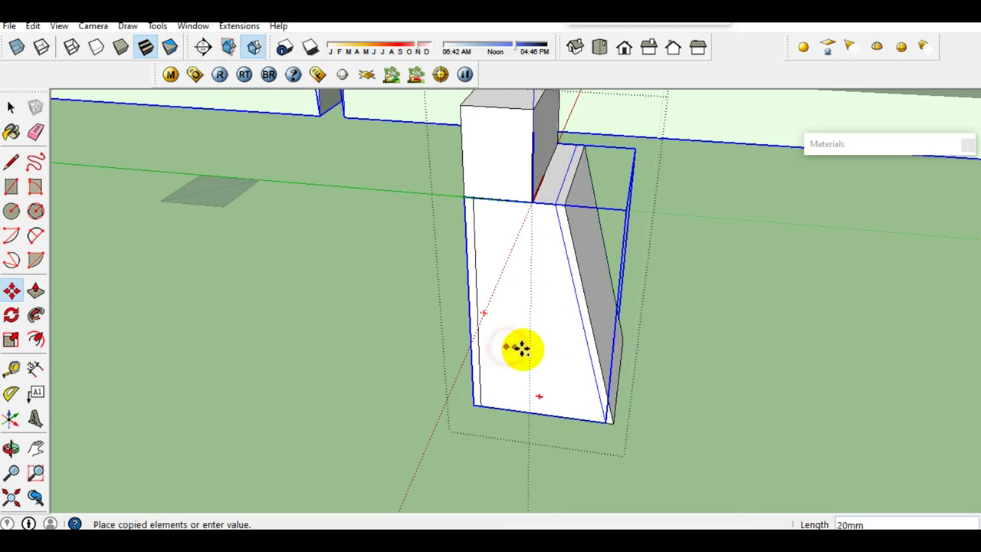
{"action": "left_click", "coordinate": [690, 375]}
{"action": "key", "text": "space"}
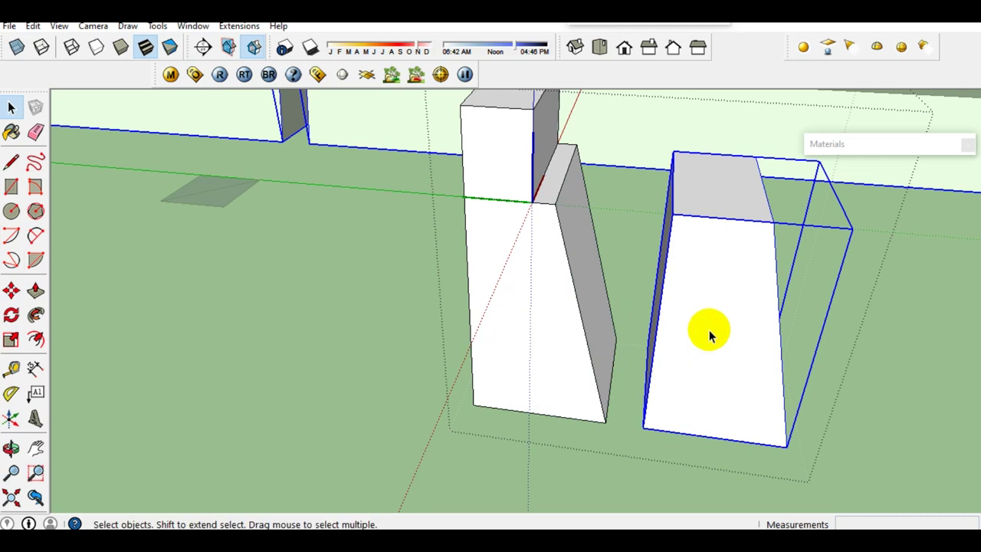
- Flip the copy along its green axis and snap it against the column's opposite side
{"action": "right_click", "coordinate": [709, 330]}
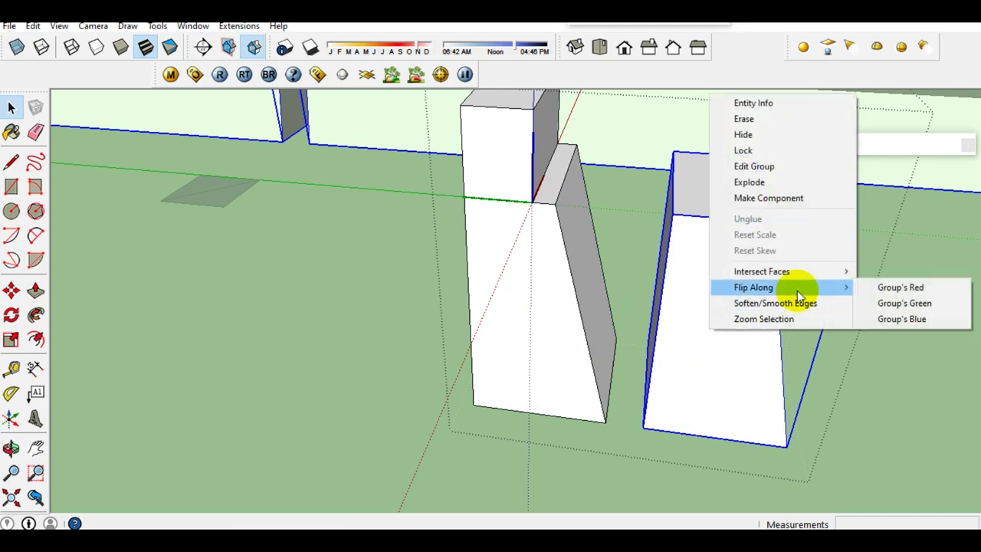
{"action": "left_click", "coordinate": [890, 307]}
{"action": "mouse_move", "coordinate": [889, 302]}
{"action": "middle_mouse_down"}
{"action": "mouse_move", "coordinate": [786, 305]}
{"action": "mouse_move", "coordinate": [788, 318]}
{"action": "mouse_move", "coordinate": [764, 291]}
{"action": "mouse_move", "coordinate": [873, 225]}
{"action": "middle_mouse_up"}
{"action": "key", "text": "m"}
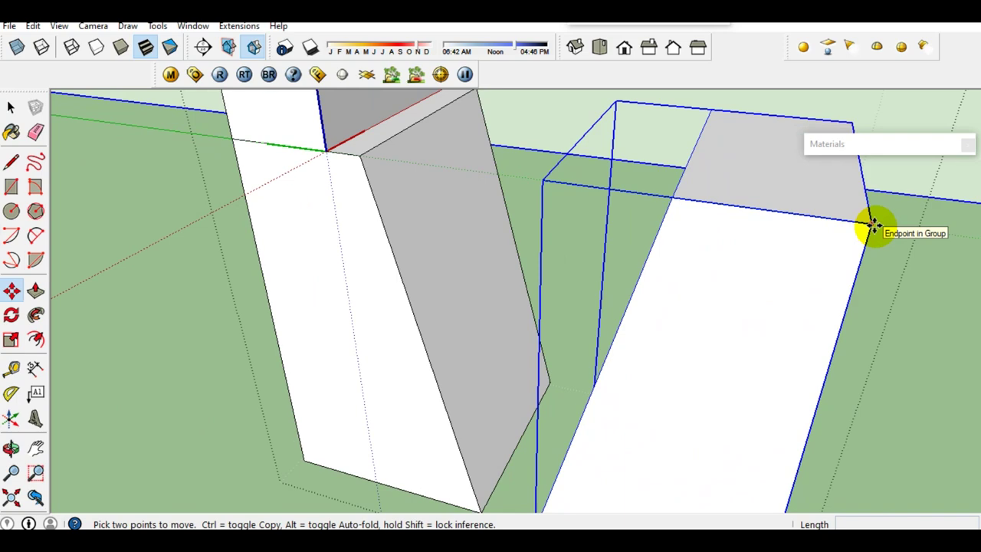
{"action": "left_click", "coordinate": [874, 224]}
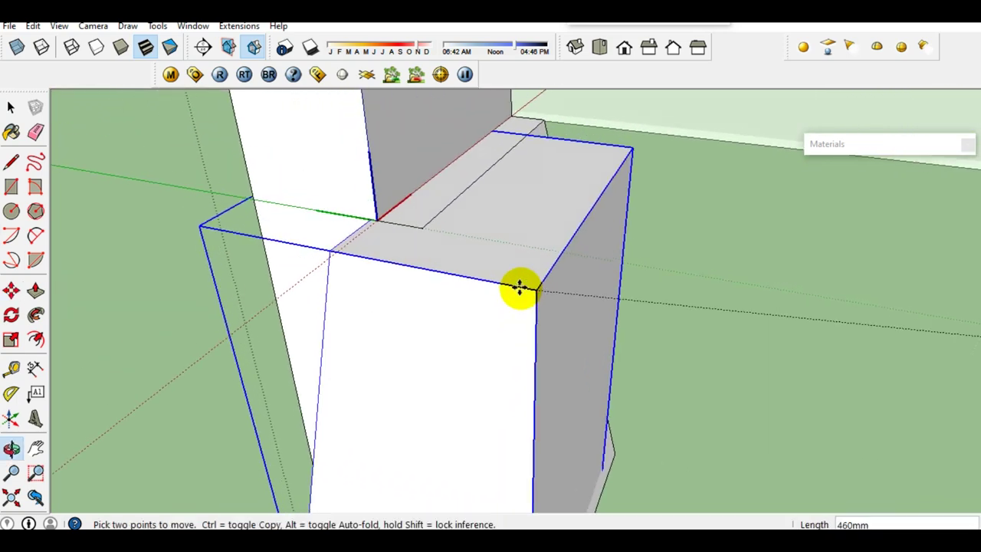
{"action": "left_click", "coordinate": [378, 223]}
{"action": "middle_click_drag", "start_coordinate": [384, 219], "coordinate": [471, 369]}
{"action": "key", "text": "space"}
- Select both tapered halves together
{"action": "left_click", "coordinate": [434, 361]}
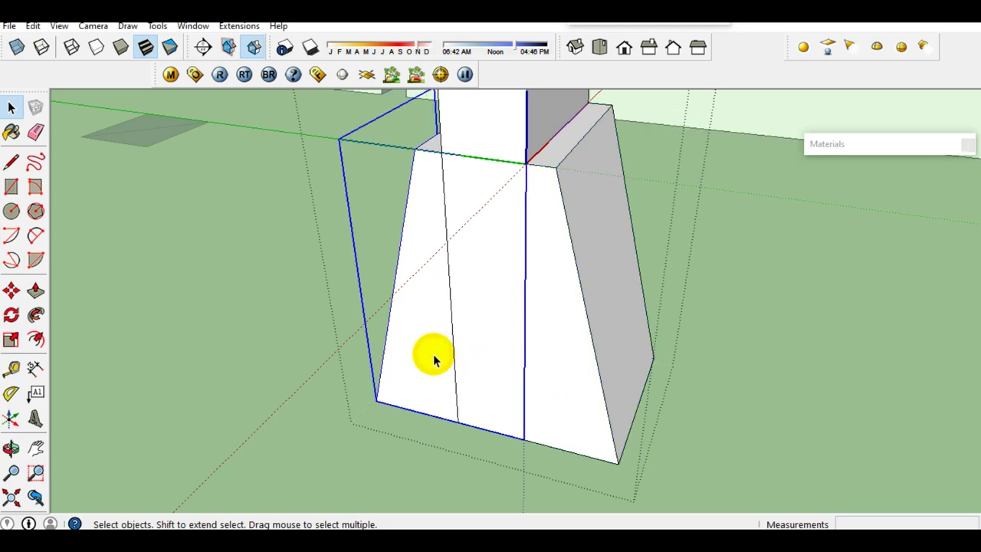
{"action": "left_click", "coordinate": [562, 374]}
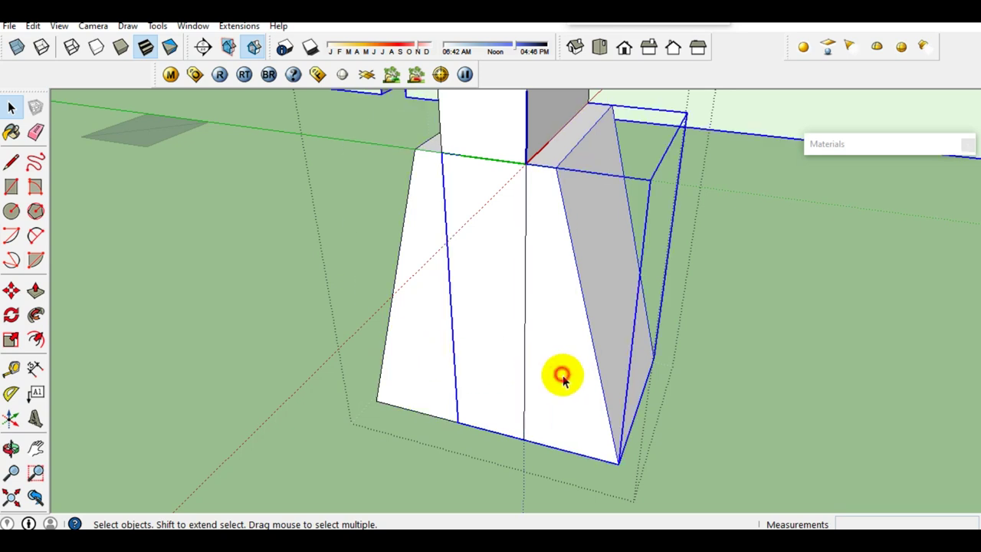
{"action": "left_click", "coordinate": [431, 354]}
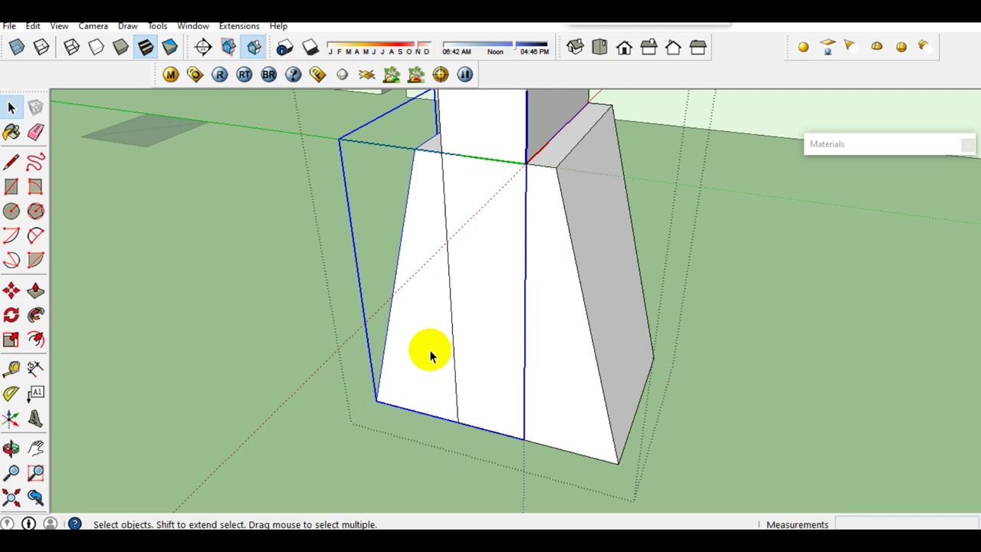
{"action": "left_click", "coordinate": [545, 373], "text": "shift"}
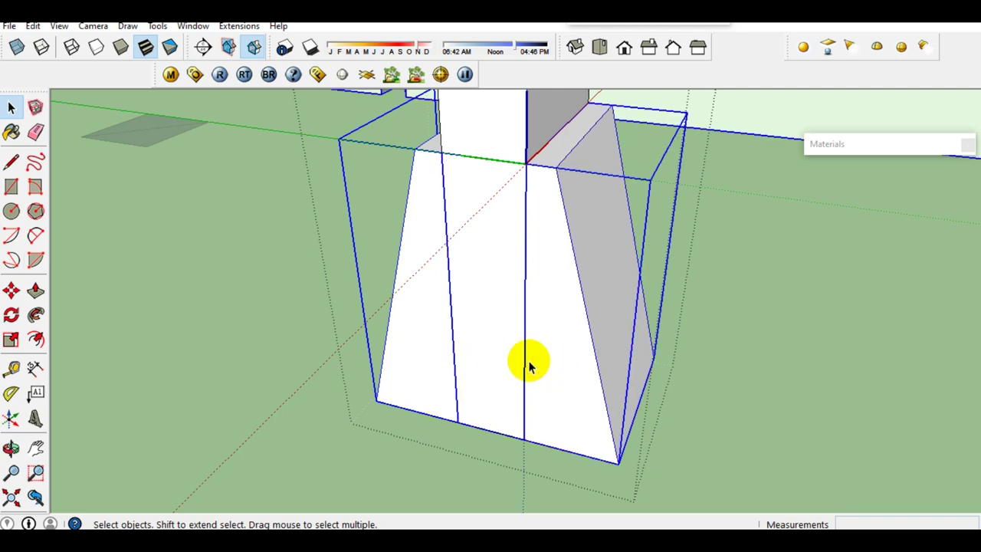
{"action": "right_click", "coordinate": [498, 339]}
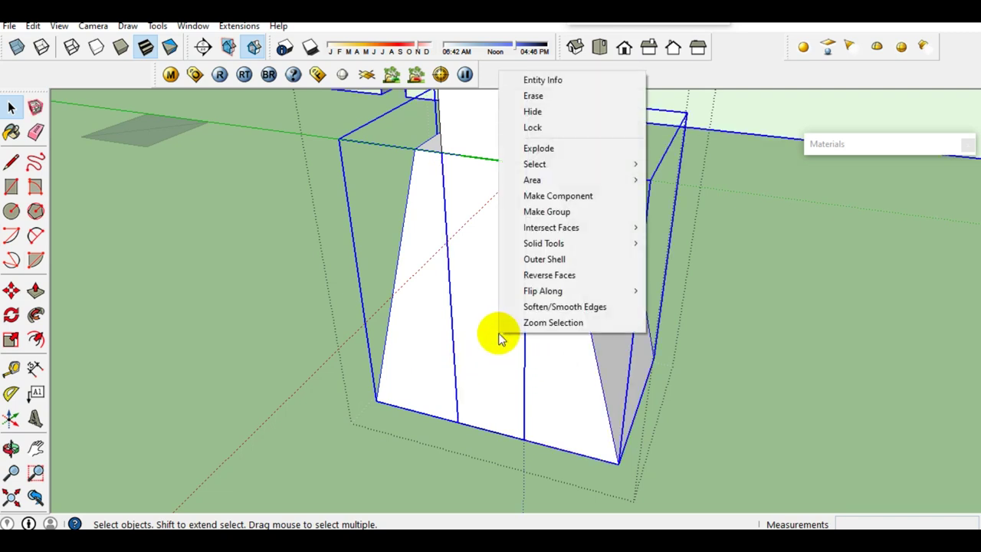
- Merge the two tapered halves into one solid with Outer Shell
{"action": "left_click", "coordinate": [534, 265]}
{"action": "mouse_move", "coordinate": [534, 265]}
{"action": "middle_mouse_down"}
{"action": "mouse_move", "coordinate": [560, 302]}
{"action": "mouse_move", "coordinate": [490, 361]}
{"action": "mouse_move", "coordinate": [501, 226]}
{"action": "mouse_move", "coordinate": [508, 322]}
{"action": "mouse_move", "coordinate": [499, 225]}
{"action": "mouse_move", "coordinate": [499, 238]}
{"action": "middle_mouse_up"}
{"action": "middle_click_drag", "start_coordinate": [499, 344], "coordinate": [483, 295]}
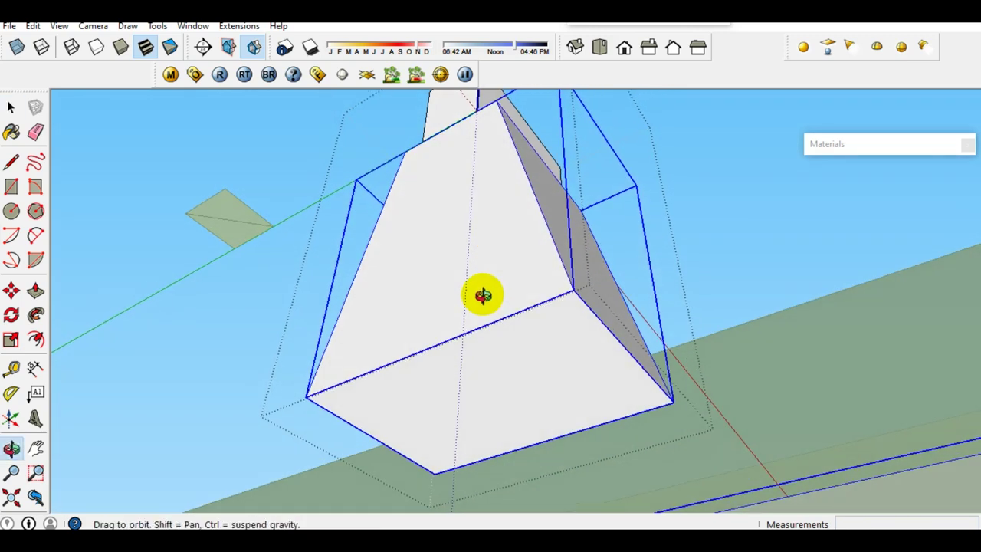
- Draw a rectangle on the footing's underside and extrude it down 200
{"action": "left_click", "coordinate": [435, 472]}
{"action": "left_click", "coordinate": [574, 289]}
{"action": "key", "text": "space"}
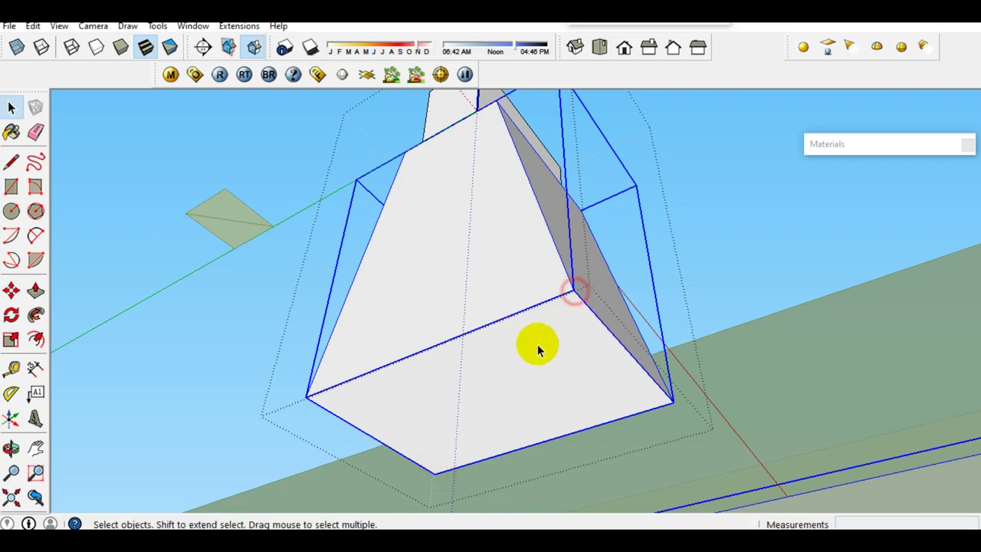
{"action": "left_click", "coordinate": [517, 378]}
{"action": "key", "text": "p"}
{"action": "left_click_drag", "start_coordinate": [516, 376], "coordinate": [508, 431]}
{"action": "type", "text": "200"}
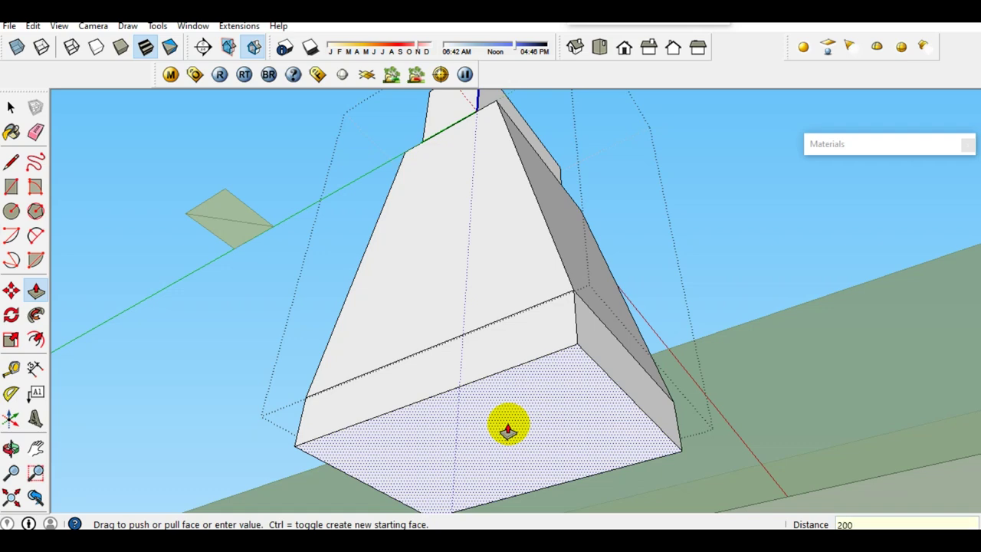
{"action": "key", "text": "Return"}
{"action": "key", "text": "space"}
{"action": "mouse_move", "coordinate": [517, 397]}
{"action": "middle_mouse_down"}
{"action": "mouse_move", "coordinate": [561, 319]}
{"action": "mouse_move", "coordinate": [598, 389]}
{"action": "mouse_move", "coordinate": [502, 368]}
{"action": "mouse_move", "coordinate": [466, 373]}
{"action": "middle_mouse_up"}
{"action": "left_click", "coordinate": [599, 383]}
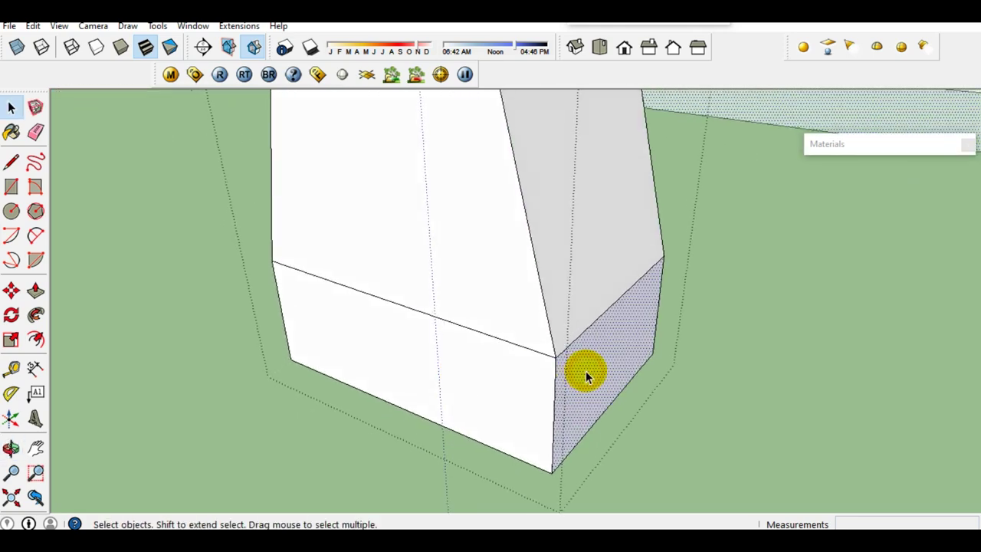
- Push the base block's right and front faces outward by 30
{"action": "key", "text": "p"}
{"action": "left_click_drag", "start_coordinate": [585, 361], "coordinate": [617, 377]}
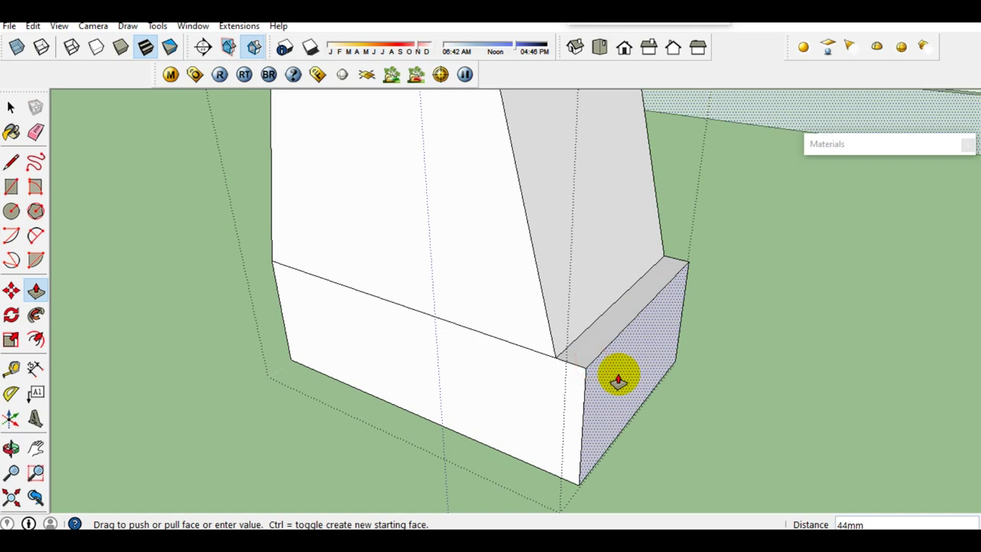
{"action": "key", "text": "Return"}
{"action": "key", "text": "space"}
{"action": "mouse_move", "coordinate": [440, 373]}
{"action": "middle_mouse_down"}
{"action": "mouse_move", "coordinate": [644, 357]}
{"action": "mouse_move", "coordinate": [497, 448]}
{"action": "middle_mouse_up"}
{"action": "left_click", "coordinate": [497, 447]}
{"action": "key", "text": "p"}
{"action": "left_click_drag", "start_coordinate": [498, 447], "coordinate": [496, 445]}
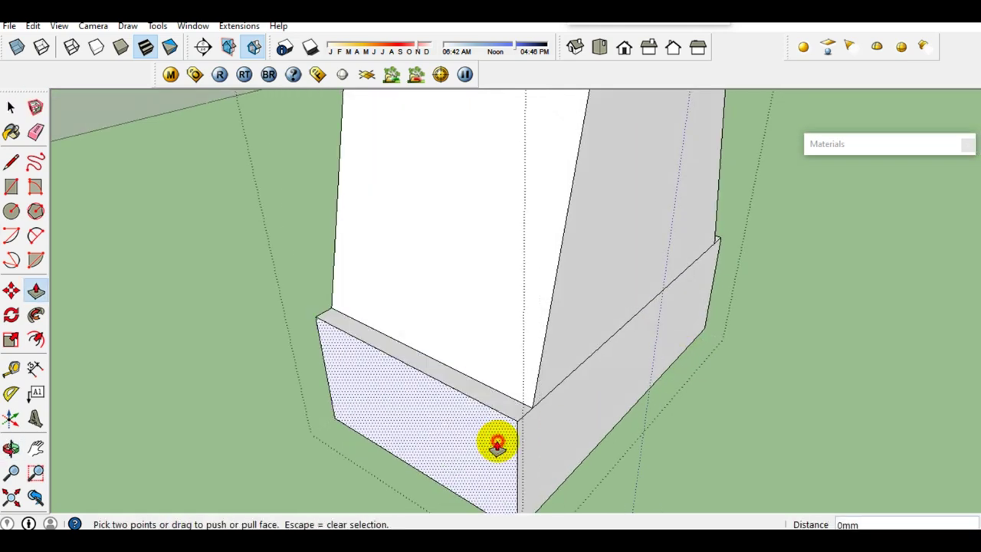
{"action": "key", "text": "space"}
- Make the widened base block its own group
{"action": "middle_click_drag", "start_coordinate": [602, 421], "coordinate": [467, 381]}
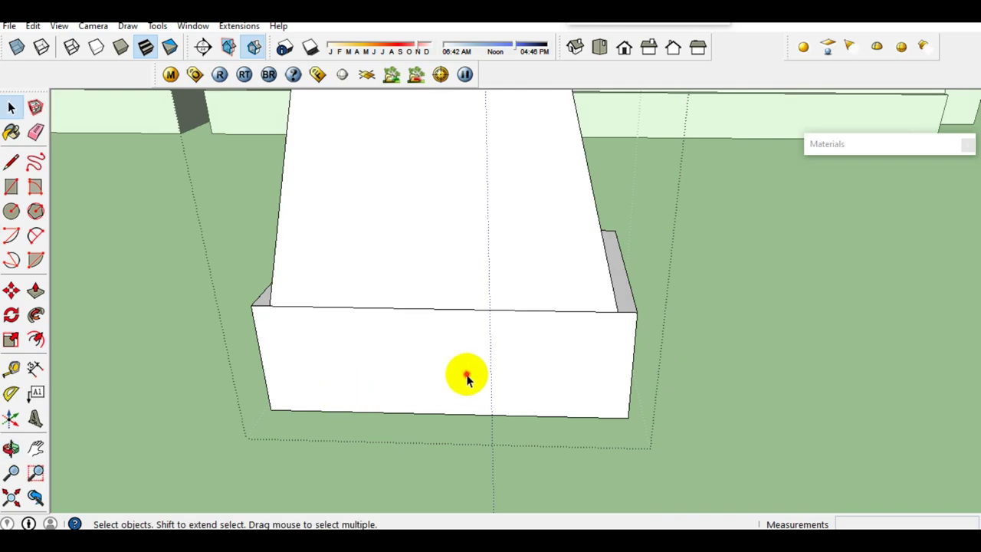
{"action": "triple_click", "coordinate": [467, 381]}
{"action": "right_click", "coordinate": [466, 377]}
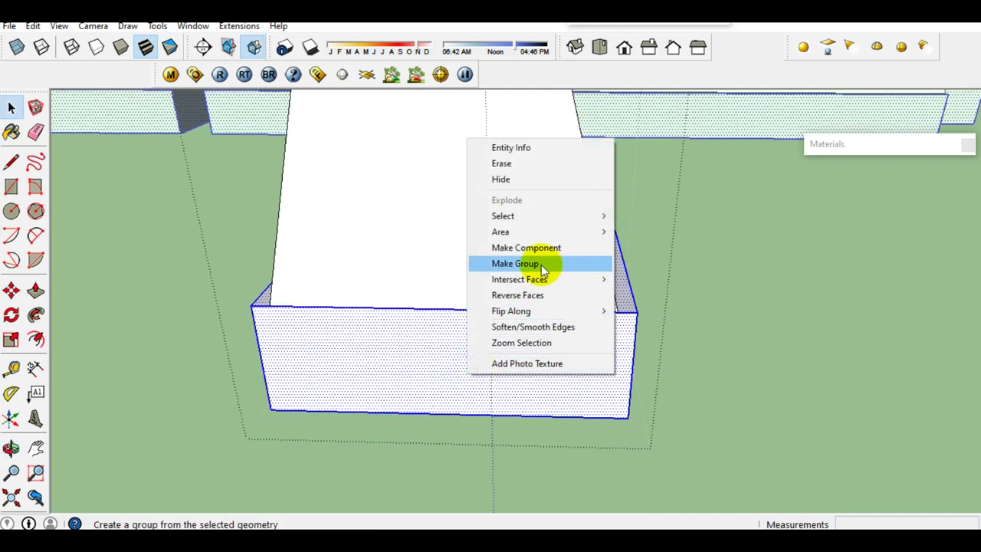
{"action": "left_click", "coordinate": [542, 270]}
{"action": "mouse_move", "coordinate": [551, 361]}
{"action": "middle_mouse_down"}
{"action": "mouse_move", "coordinate": [346, 284]}
{"action": "mouse_move", "coordinate": [399, 363]}
{"action": "mouse_move", "coordinate": [418, 322]}
{"action": "mouse_move", "coordinate": [449, 437]}
{"action": "mouse_move", "coordinate": [445, 329]}
{"action": "mouse_move", "coordinate": [430, 389]}
{"action": "mouse_move", "coordinate": [570, 383]}
{"action": "mouse_move", "coordinate": [445, 383]}
{"action": "mouse_move", "coordinate": [490, 398]}
{"action": "mouse_move", "coordinate": [476, 395]}
{"action": "middle_mouse_up"}
{"action": "left_click", "coordinate": [418, 322]}
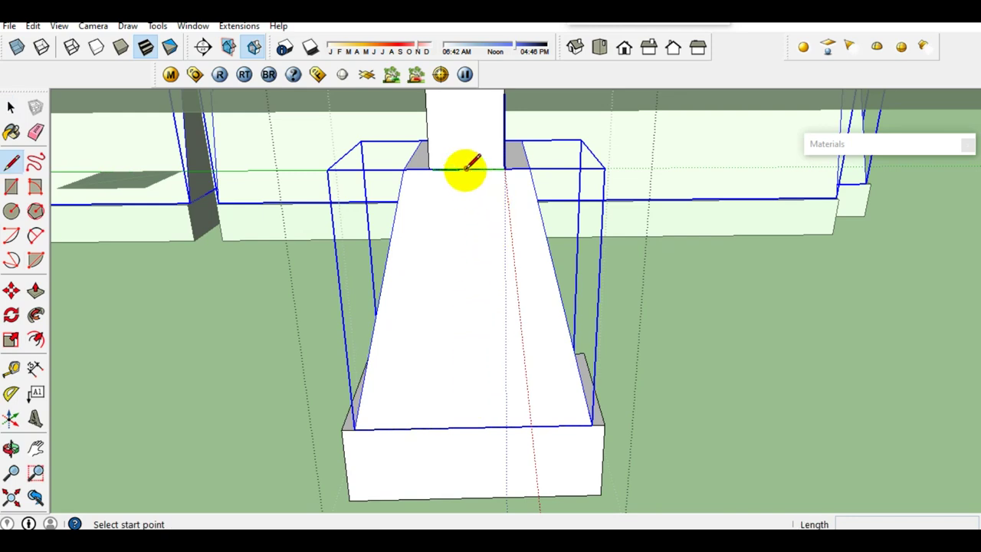
- Finish the edge lines along the footing top at the column base, then select a sloped footing face
{"action": "mouse_move", "coordinate": [486, 245]}
{"action": "middle_mouse_down"}
{"action": "mouse_move", "coordinate": [384, 263]}
{"action": "mouse_move", "coordinate": [499, 344]}
{"action": "mouse_move", "coordinate": [489, 287]}
{"action": "middle_mouse_up"}
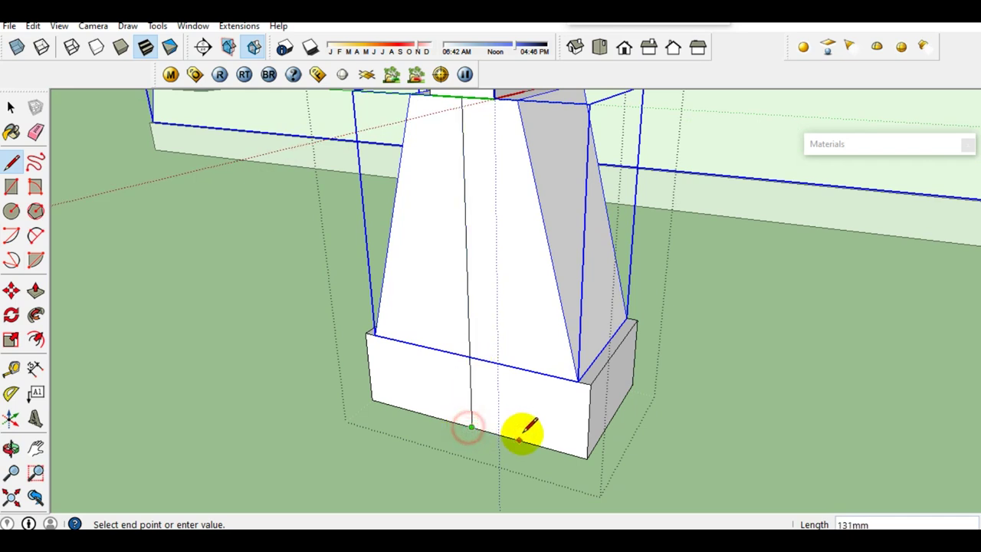
{"action": "scroll", "coordinate": [590, 410], "scroll_direction": "up", "scroll_amount": 2}
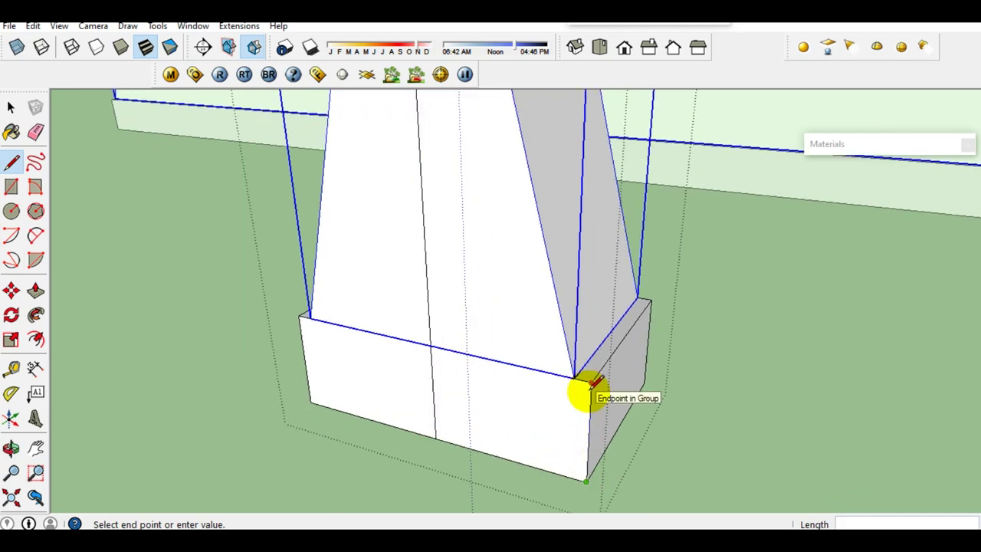
{"action": "scroll", "coordinate": [591, 383], "scroll_direction": "up", "scroll_amount": 1}
{"action": "scroll", "coordinate": [574, 377], "scroll_direction": "up", "scroll_amount": 1}
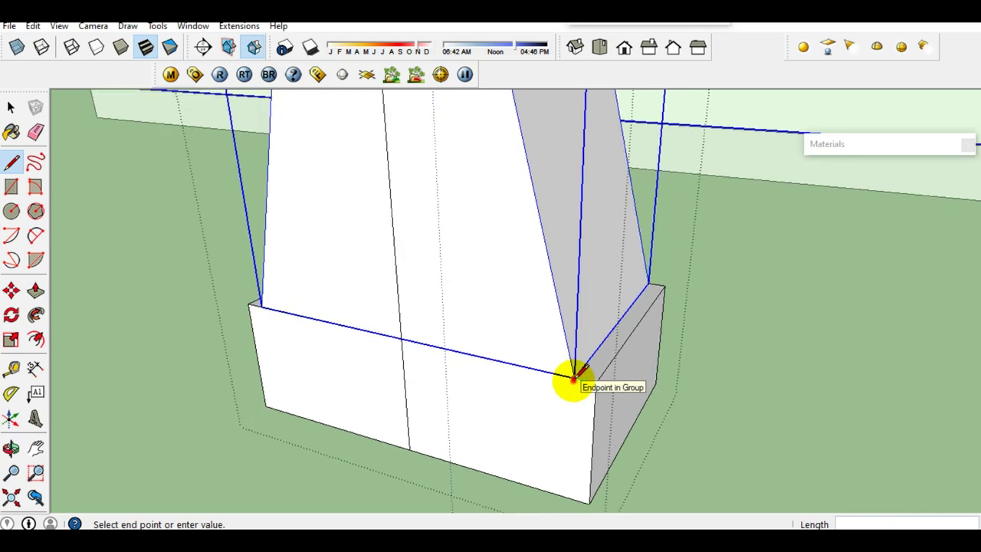
{"action": "scroll", "coordinate": [573, 375], "scroll_direction": "down", "scroll_amount": 2}
{"action": "middle_click_drag", "start_coordinate": [565, 405], "coordinate": [509, 237]}
{"action": "scroll", "coordinate": [532, 324], "scroll_direction": "up", "scroll_amount": 2}
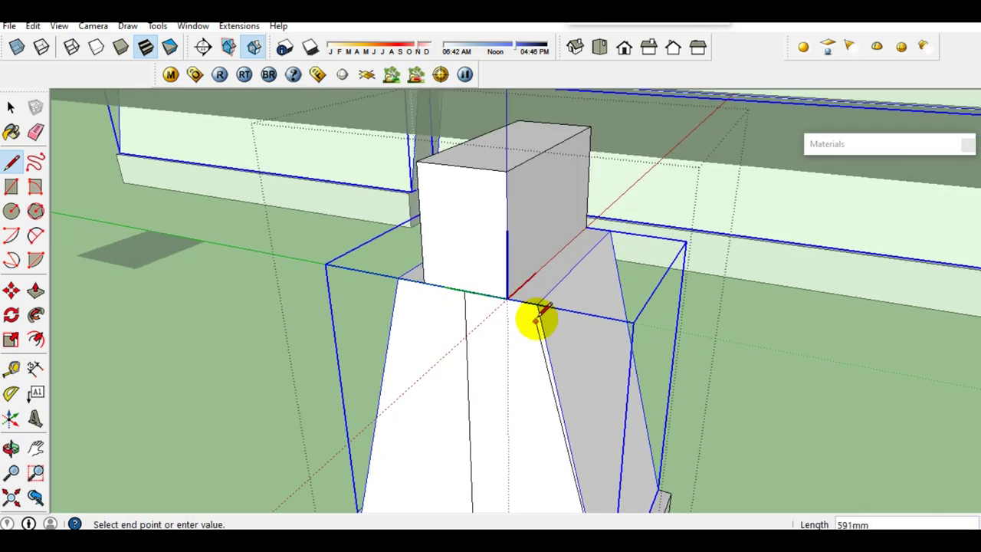
{"action": "scroll", "coordinate": [515, 301], "scroll_direction": "up", "scroll_amount": 1}
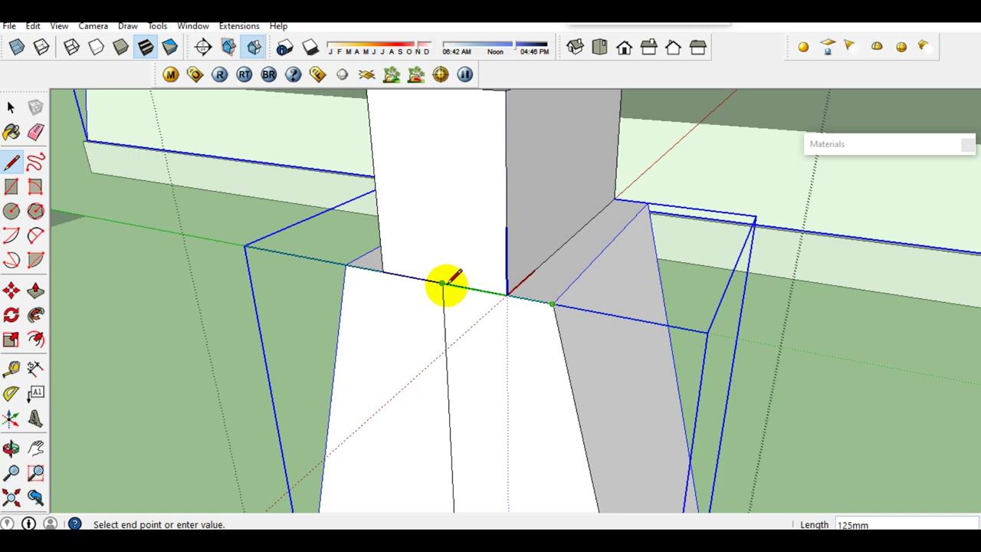
{"action": "scroll", "coordinate": [446, 286], "scroll_direction": "down", "scroll_amount": 2}
{"action": "key", "text": "space"}
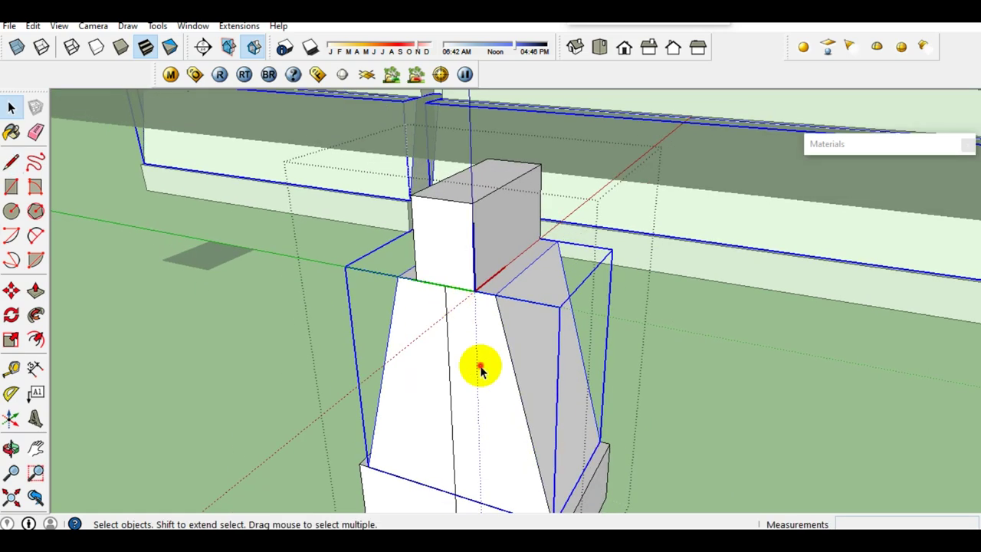
{"action": "left_click", "coordinate": [478, 361]}
{"action": "scroll", "coordinate": [488, 368], "scroll_direction": "up", "scroll_amount": 2}
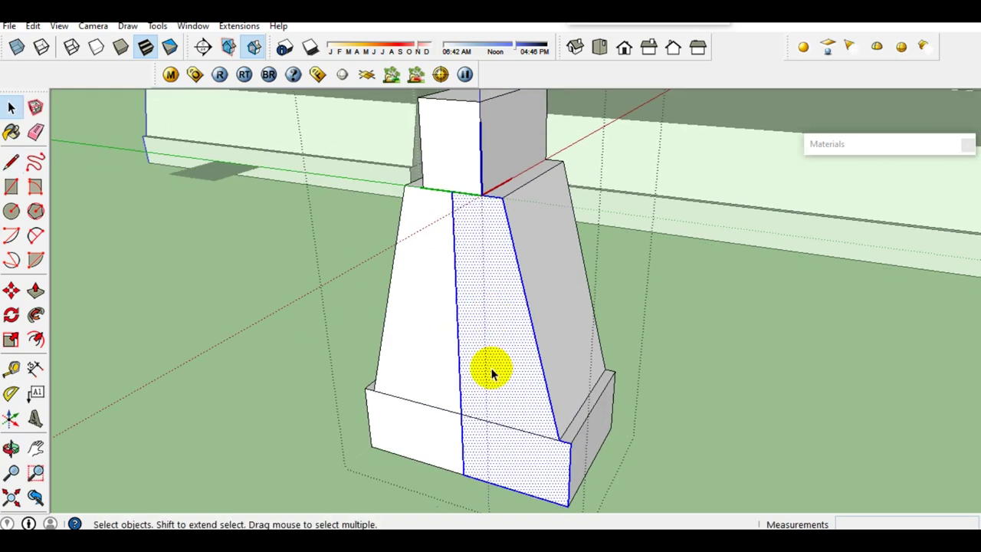
- Select the sloped footing face with its edges and copy it
{"action": "middle_click_drag", "start_coordinate": [493, 373], "coordinate": [495, 345]}
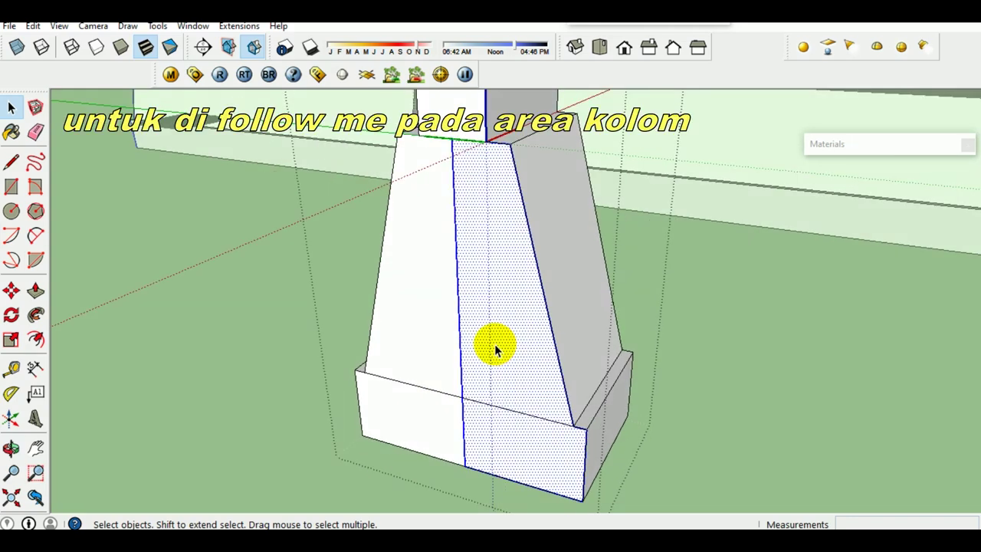
{"action": "mouse_move", "coordinate": [494, 349]}
{"action": "middle_mouse_down"}
{"action": "mouse_move", "coordinate": [478, 357]}
{"action": "mouse_move", "coordinate": [508, 360]}
{"action": "mouse_move", "coordinate": [498, 368]}
{"action": "middle_mouse_up"}
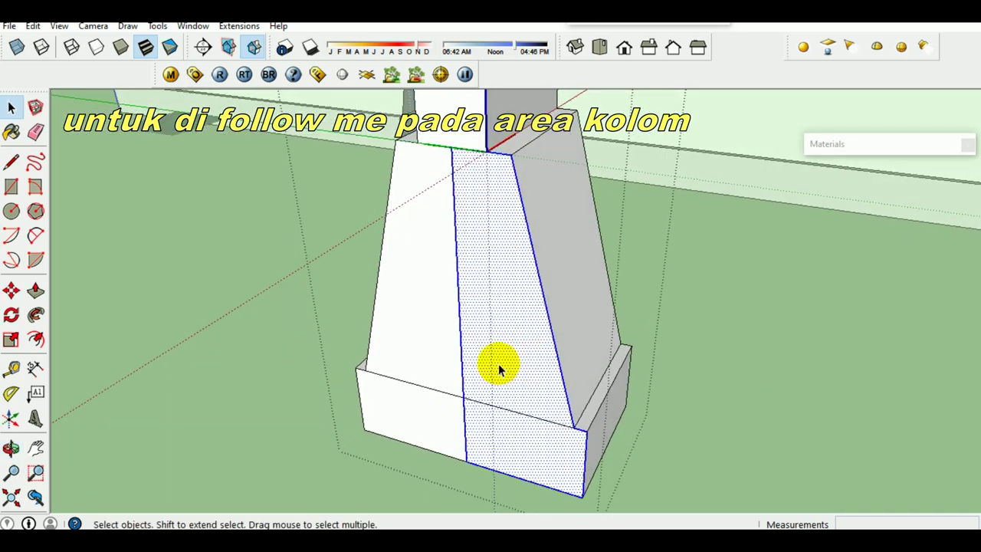
{"action": "double_click", "coordinate": [510, 326]}
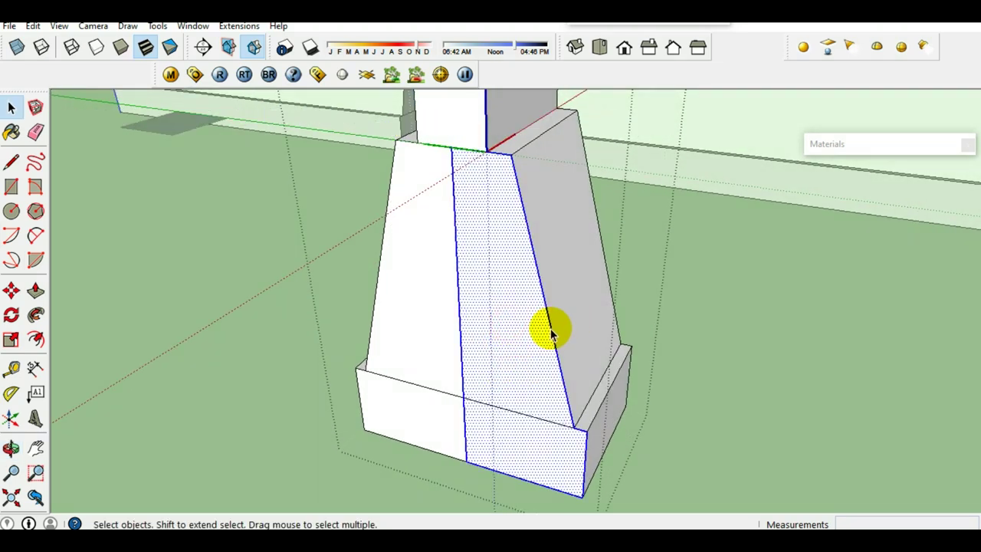
{"action": "key", "text": "Escape"}
- Open the small grey square's group for editing and paste the copied profile into it
{"action": "scroll", "coordinate": [547, 330], "scroll_direction": "down", "scroll_amount": 2}
{"action": "scroll", "coordinate": [526, 332], "scroll_direction": "down", "scroll_amount": 3}
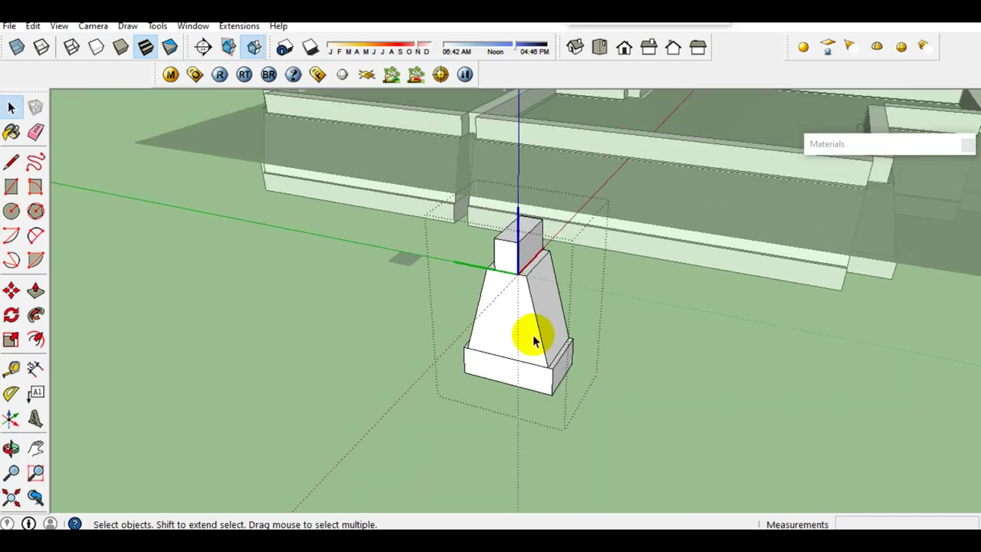
{"action": "mouse_move", "coordinate": [534, 340]}
{"action": "middle_mouse_down"}
{"action": "mouse_move", "coordinate": [481, 302]}
{"action": "mouse_move", "coordinate": [560, 372]}
{"action": "middle_mouse_up"}
{"action": "scroll", "coordinate": [482, 342], "scroll_direction": "up", "scroll_amount": 3}
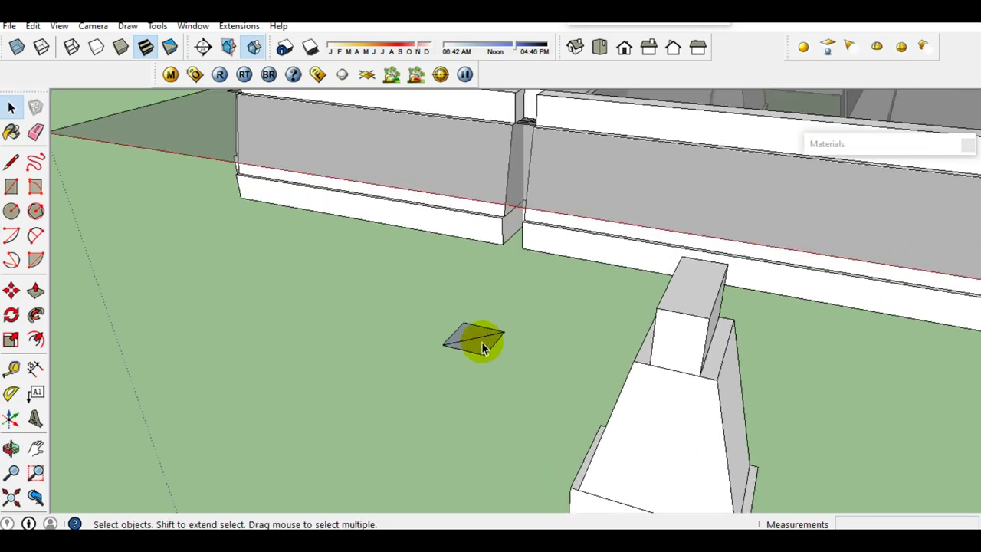
{"action": "scroll", "coordinate": [486, 350], "scroll_direction": "up", "scroll_amount": 2}
{"action": "mouse_move", "coordinate": [486, 344]}
{"action": "middle_mouse_down"}
{"action": "mouse_move", "coordinate": [501, 370]}
{"action": "mouse_move", "coordinate": [479, 341]}
{"action": "middle_mouse_up"}
{"action": "double_click", "coordinate": [499, 371]}
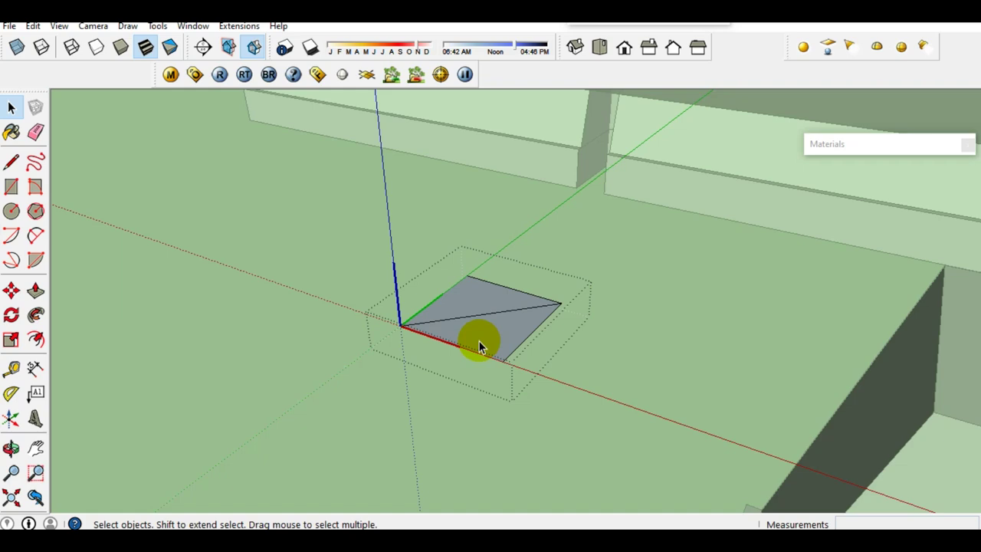
{"action": "key", "text": "ctrl+v"}
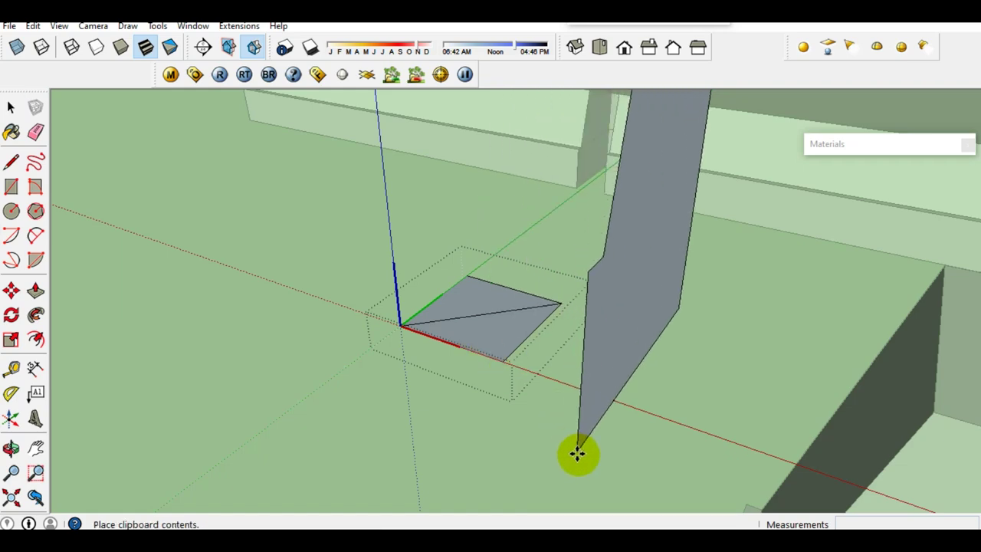
- Move the pasted sloped-face profile so it stands against the grey square's corner along the red axis
{"action": "left_click", "coordinate": [575, 453]}
{"action": "scroll", "coordinate": [575, 453], "scroll_direction": "down", "scroll_amount": 1}
{"action": "scroll", "coordinate": [575, 453], "scroll_direction": "down", "scroll_amount": 2}
{"action": "middle_click_drag", "start_coordinate": [587, 397], "coordinate": [622, 266]}
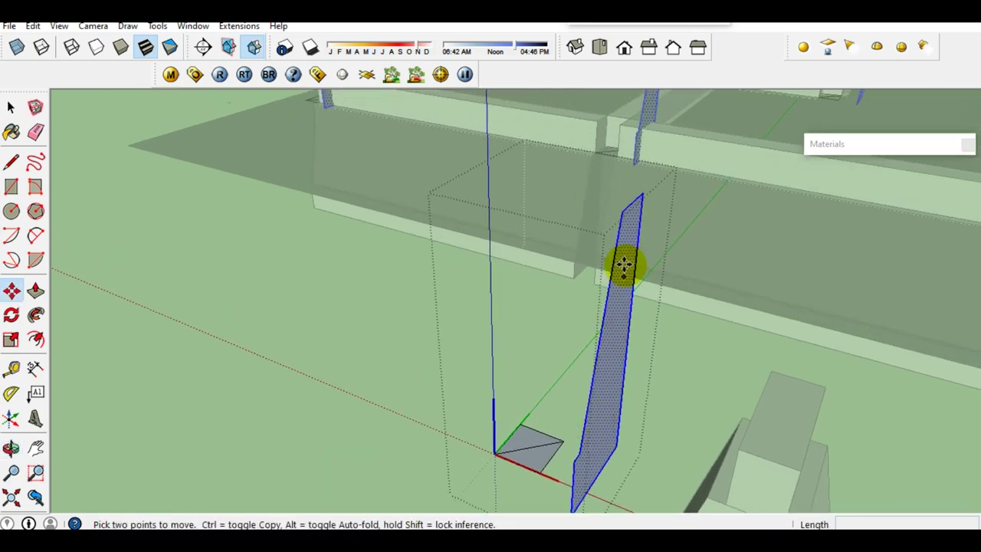
{"action": "scroll", "coordinate": [638, 212], "scroll_direction": "up", "scroll_amount": 2}
{"action": "left_click", "coordinate": [647, 169]}
{"action": "scroll", "coordinate": [647, 168], "scroll_direction": "down", "scroll_amount": 2}
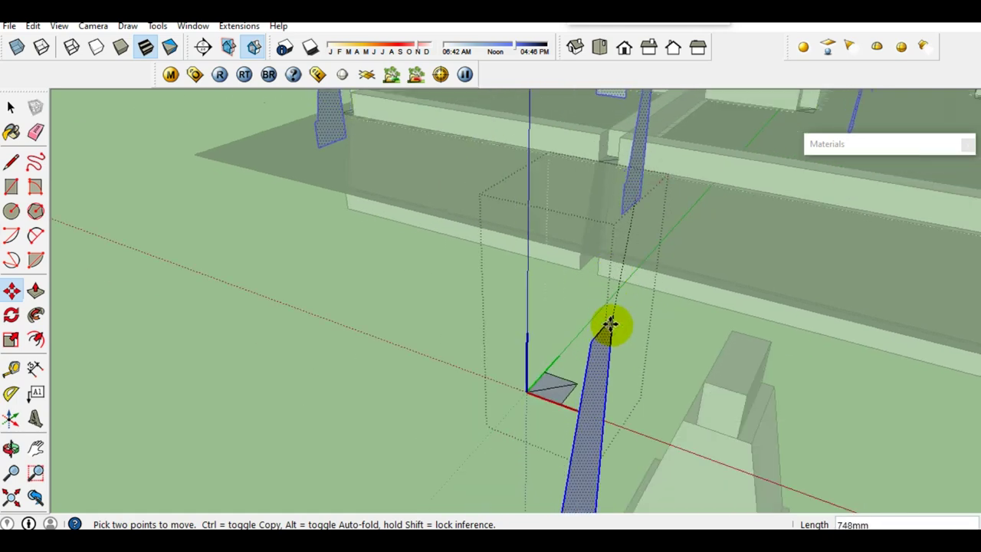
{"action": "scroll", "coordinate": [565, 408], "scroll_direction": "up", "scroll_amount": 1}
{"action": "scroll", "coordinate": [562, 405], "scroll_direction": "up", "scroll_amount": 1}
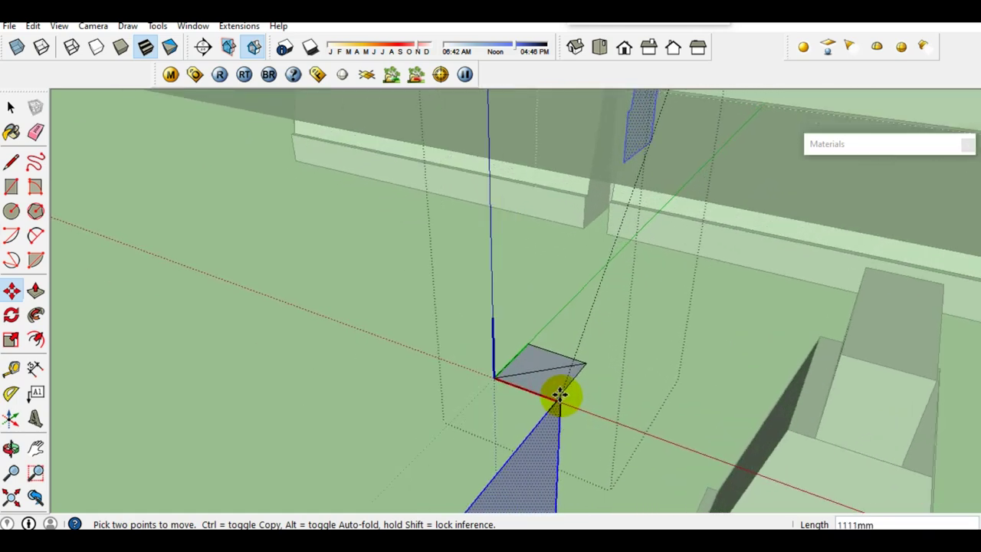
{"action": "middle_click_drag", "start_coordinate": [561, 396], "coordinate": [477, 405]}
{"action": "scroll", "coordinate": [696, 396], "scroll_direction": "up", "scroll_amount": 3}
{"action": "mouse_move", "coordinate": [712, 402]}
{"action": "middle_mouse_down"}
{"action": "mouse_move", "coordinate": [746, 401]}
{"action": "mouse_move", "coordinate": [536, 405]}
{"action": "mouse_move", "coordinate": [543, 401]}
{"action": "middle_mouse_up"}
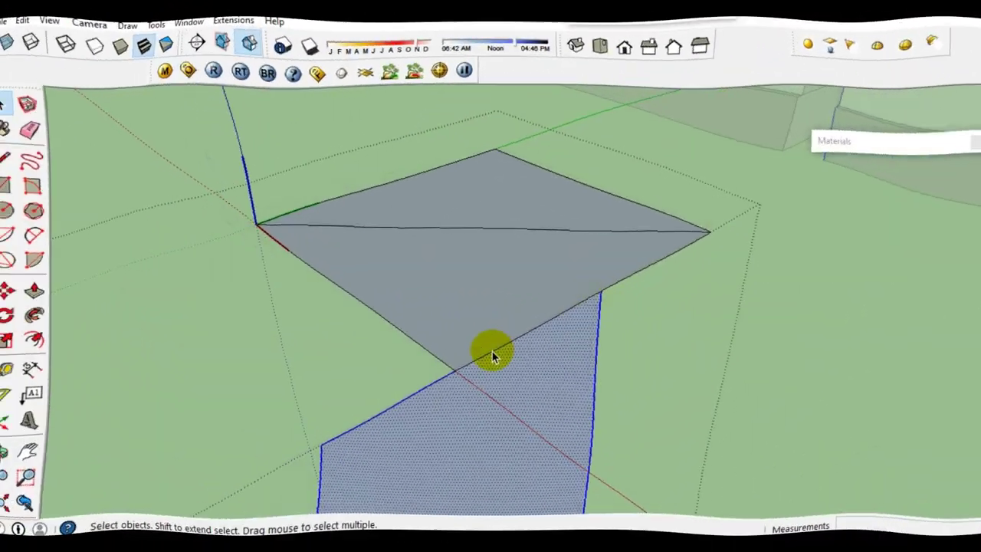
{"action": "mouse_move", "coordinate": [492, 351]}
{"action": "middle_mouse_down"}
{"action": "mouse_move", "coordinate": [502, 389]}
{"action": "mouse_move", "coordinate": [510, 378]}
{"action": "mouse_move", "coordinate": [504, 392]}
{"action": "mouse_move", "coordinate": [525, 414]}
{"action": "mouse_move", "coordinate": [510, 328]}
{"action": "middle_mouse_up"}
{"action": "key", "text": "e"}
{"action": "left_click", "coordinate": [516, 321]}
- Copy the grey square a short distance along the red axis
{"action": "mouse_move", "coordinate": [475, 373]}
{"action": "middle_mouse_down"}
{"action": "mouse_move", "coordinate": [594, 377]}
{"action": "mouse_move", "coordinate": [523, 376]}
{"action": "mouse_move", "coordinate": [574, 375]}
{"action": "middle_mouse_up"}
{"action": "scroll", "coordinate": [574, 375], "scroll_direction": "up", "scroll_amount": 1}
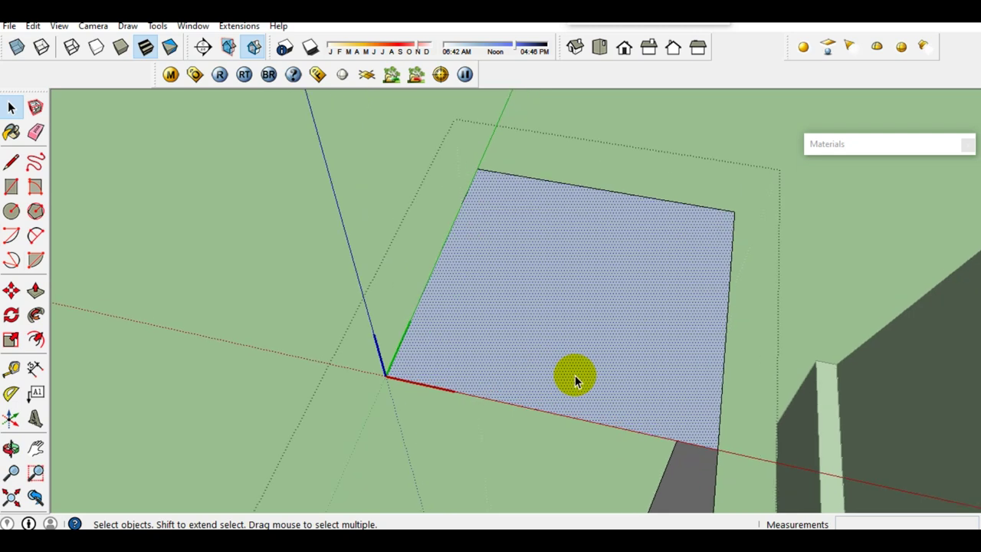
{"action": "key", "text": "m"}
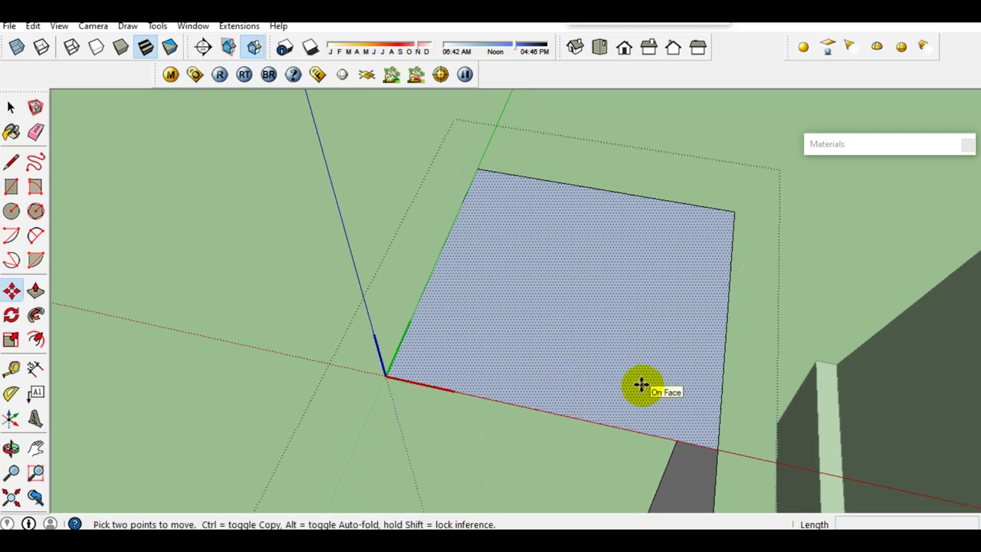
{"action": "scroll", "coordinate": [642, 385], "scroll_direction": "down", "scroll_amount": 1}
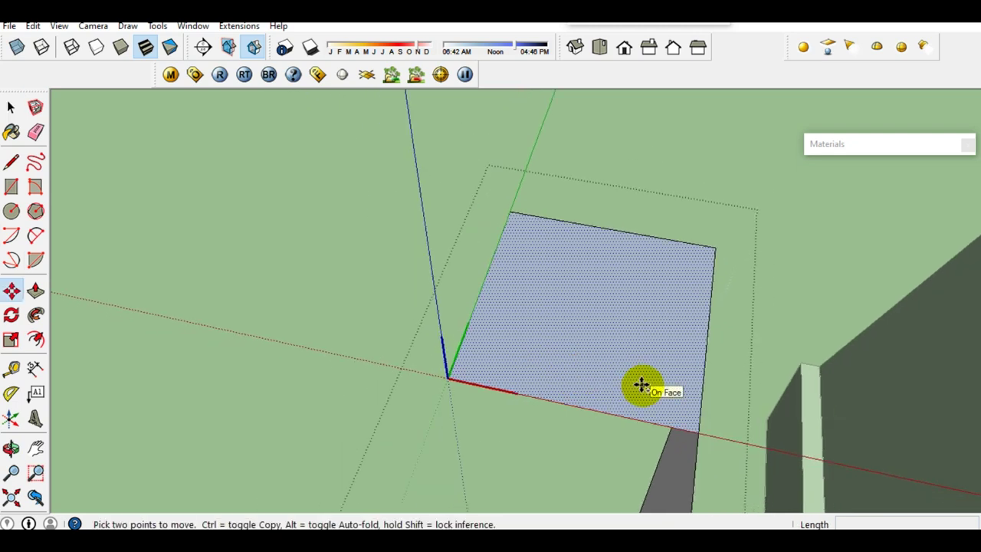
{"action": "key", "text": "ctrl"}
{"action": "left_click", "coordinate": [642, 384]}
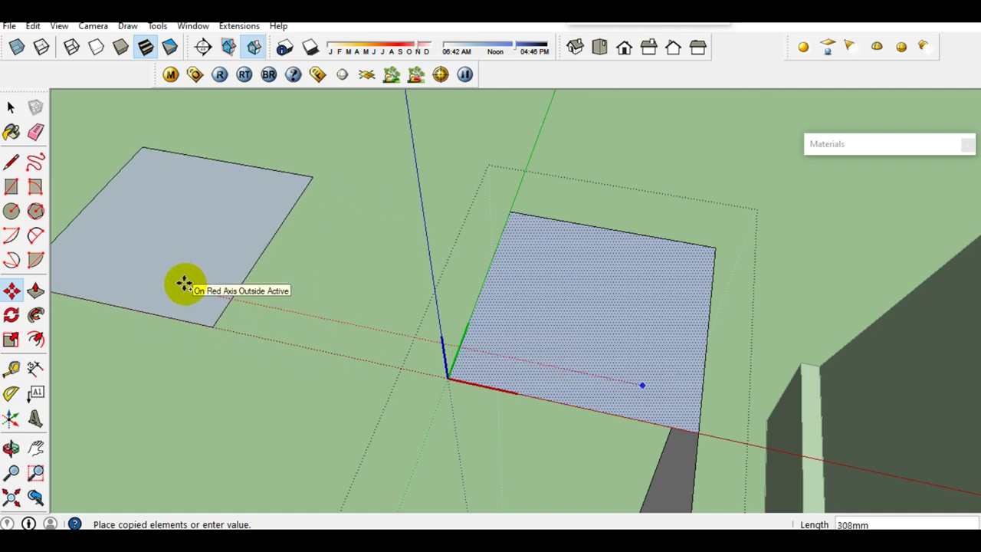
{"action": "left_click", "coordinate": [91, 264]}
{"action": "key", "text": "space"}
- Reselect the original grey square and pick the Follow Me tool
{"action": "mouse_move", "coordinate": [230, 295]}
{"action": "middle_mouse_down"}
{"action": "mouse_move", "coordinate": [500, 373]}
{"action": "mouse_move", "coordinate": [372, 311]}
{"action": "middle_mouse_up"}
{"action": "scroll", "coordinate": [391, 296], "scroll_direction": "up", "scroll_amount": 2}
{"action": "scroll", "coordinate": [442, 279], "scroll_direction": "up", "scroll_amount": 2}
{"action": "left_click", "coordinate": [452, 273]}
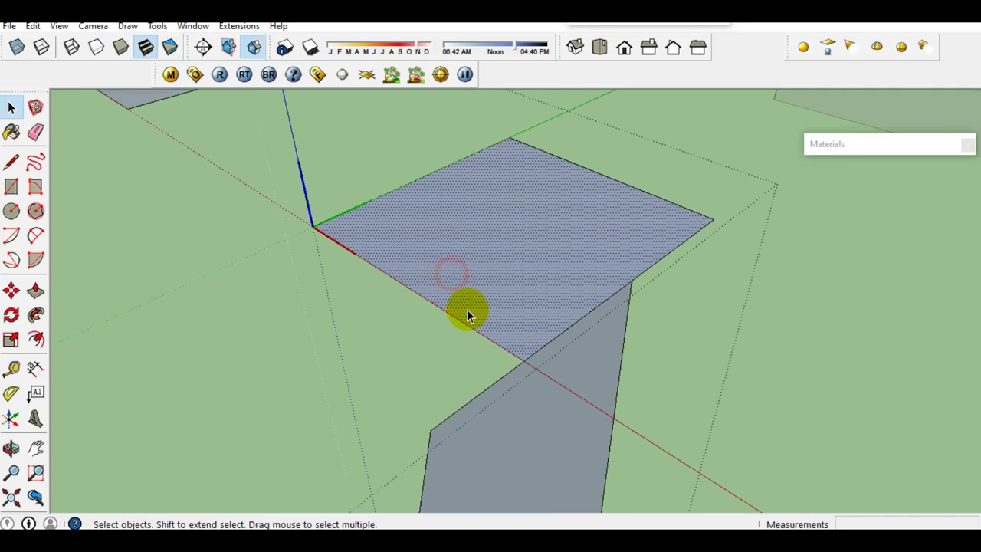
{"action": "scroll", "coordinate": [467, 309], "scroll_direction": "down", "scroll_amount": 3}
{"action": "middle_click_drag", "start_coordinate": [508, 375], "coordinate": [495, 333]}
{"action": "left_click", "coordinate": [35, 289]}
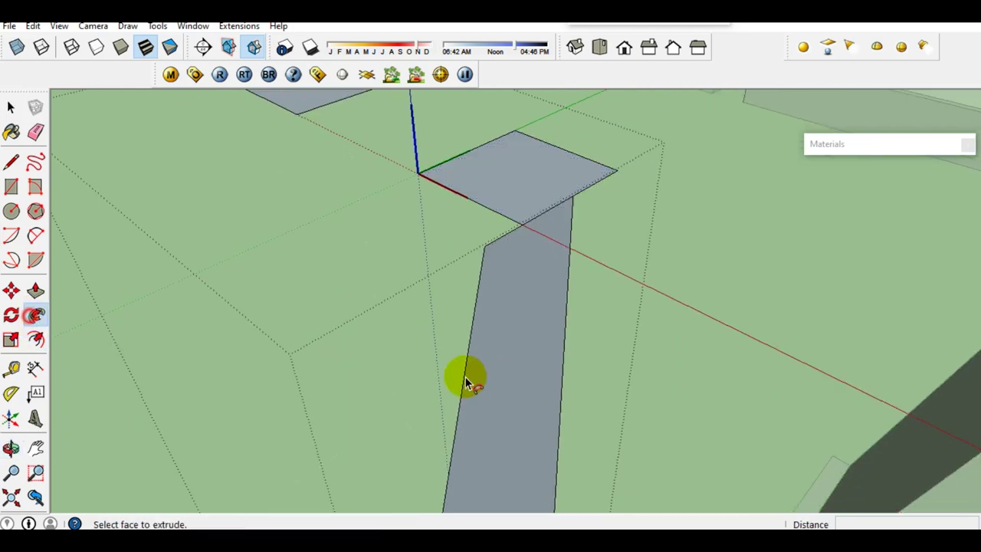
- Sweep the profile around the square path with Follow Me to form the tapered footing
{"action": "double_click", "coordinate": [526, 386]}
{"action": "key", "text": "space"}
{"action": "mouse_move", "coordinate": [514, 367]}
{"action": "middle_mouse_down"}
{"action": "mouse_move", "coordinate": [514, 396]}
{"action": "mouse_move", "coordinate": [811, 372]}
{"action": "mouse_move", "coordinate": [465, 383]}
{"action": "mouse_move", "coordinate": [479, 394]}
{"action": "mouse_move", "coordinate": [495, 331]}
{"action": "mouse_move", "coordinate": [561, 375]}
{"action": "mouse_move", "coordinate": [601, 321]}
{"action": "mouse_move", "coordinate": [546, 344]}
{"action": "middle_mouse_up"}
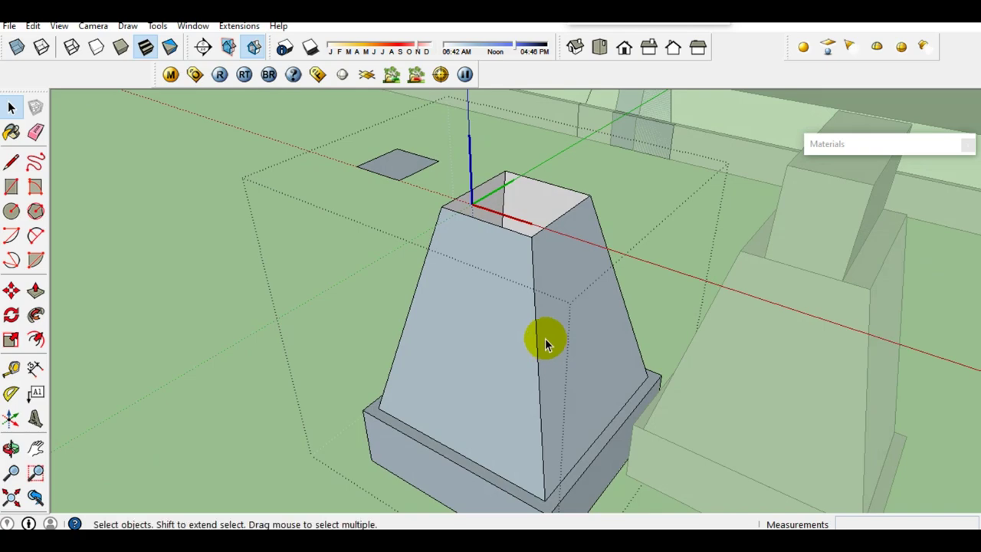
{"action": "scroll", "coordinate": [532, 263], "scroll_direction": "up", "scroll_amount": 2}
{"action": "scroll", "coordinate": [495, 242], "scroll_direction": "up", "scroll_amount": 2}
{"action": "middle_click_drag", "start_coordinate": [495, 242], "coordinate": [486, 373]}
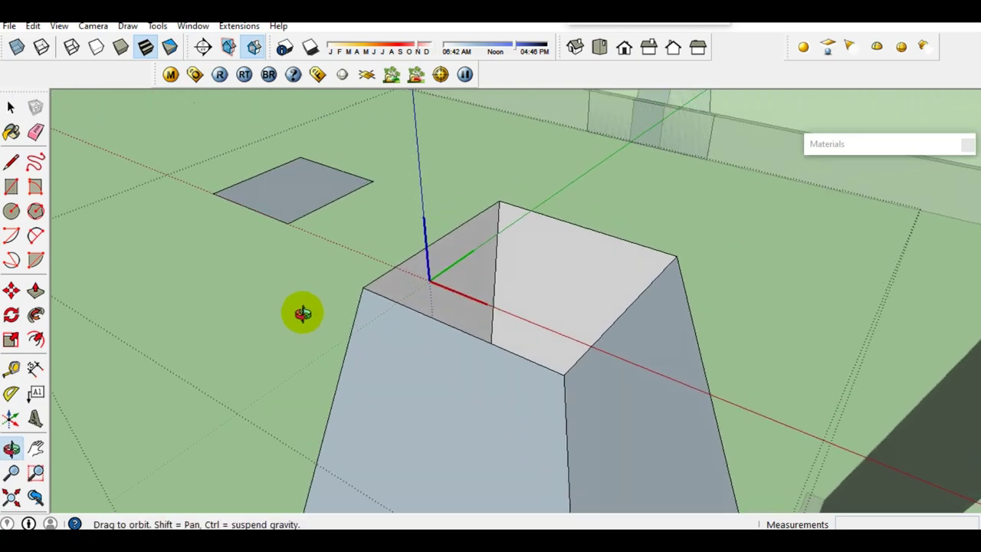
{"action": "scroll", "coordinate": [417, 359], "scroll_direction": "up", "scroll_amount": 2}
{"action": "mouse_move", "coordinate": [417, 359]}
{"action": "middle_mouse_down"}
{"action": "mouse_move", "coordinate": [471, 361]}
{"action": "mouse_move", "coordinate": [543, 425]}
{"action": "mouse_move", "coordinate": [556, 511]}
{"action": "mouse_move", "coordinate": [516, 406]}
{"action": "mouse_move", "coordinate": [536, 475]}
{"action": "middle_mouse_up"}
{"action": "mouse_move", "coordinate": [452, 407]}
{"action": "middle_mouse_down"}
{"action": "mouse_move", "coordinate": [571, 307]}
{"action": "mouse_move", "coordinate": [432, 268]}
{"action": "middle_mouse_up"}
- Draw a line across the open footing top to cap it with a flat face
{"action": "key", "text": "l"}
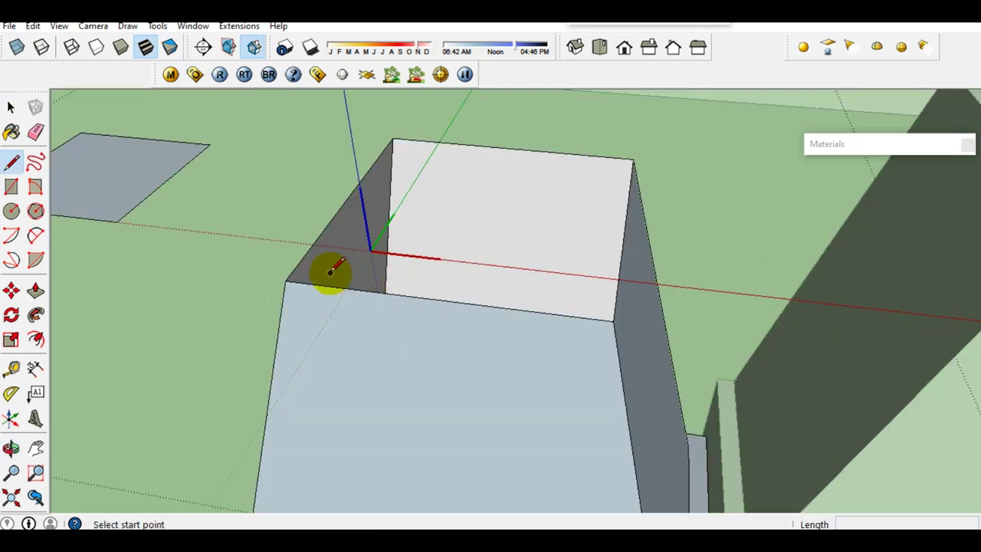
{"action": "left_click", "coordinate": [613, 314]}
{"action": "key", "text": "space"}
{"action": "mouse_move", "coordinate": [608, 320]}
{"action": "middle_mouse_down"}
{"action": "mouse_move", "coordinate": [507, 245]}
{"action": "mouse_move", "coordinate": [547, 377]}
{"action": "mouse_move", "coordinate": [453, 370]}
{"action": "mouse_move", "coordinate": [363, 306]}
{"action": "mouse_move", "coordinate": [396, 259]}
{"action": "mouse_move", "coordinate": [441, 278]}
{"action": "mouse_move", "coordinate": [508, 399]}
{"action": "mouse_move", "coordinate": [631, 401]}
{"action": "mouse_move", "coordinate": [513, 350]}
{"action": "mouse_move", "coordinate": [463, 389]}
{"action": "middle_mouse_up"}
{"action": "scroll", "coordinate": [452, 370], "scroll_direction": "up", "scroll_amount": 3}
- Reverse the tapered footing's faces to white and group the footing into one object
{"action": "left_click", "coordinate": [463, 390]}
{"action": "triple_click", "coordinate": [463, 390]}
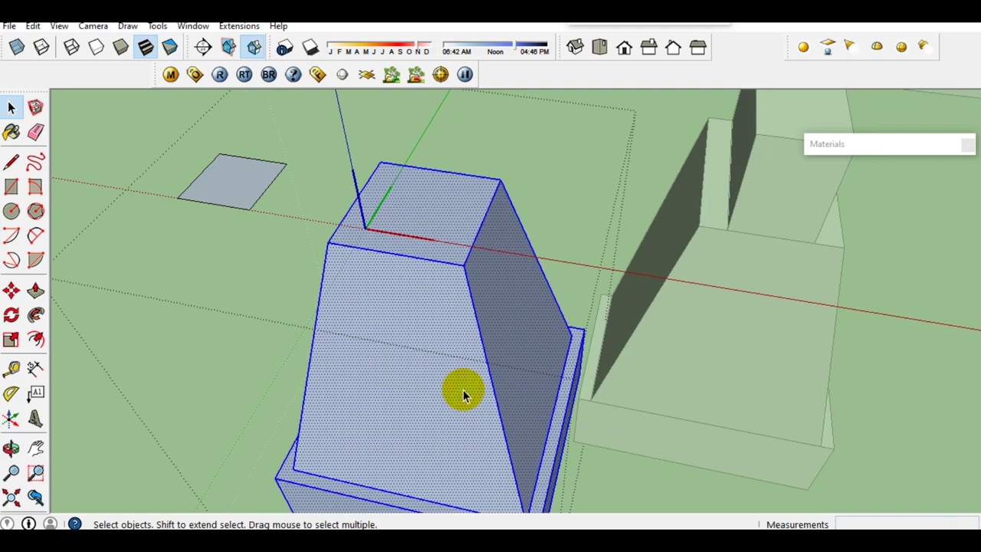
{"action": "right_click", "coordinate": [462, 389]}
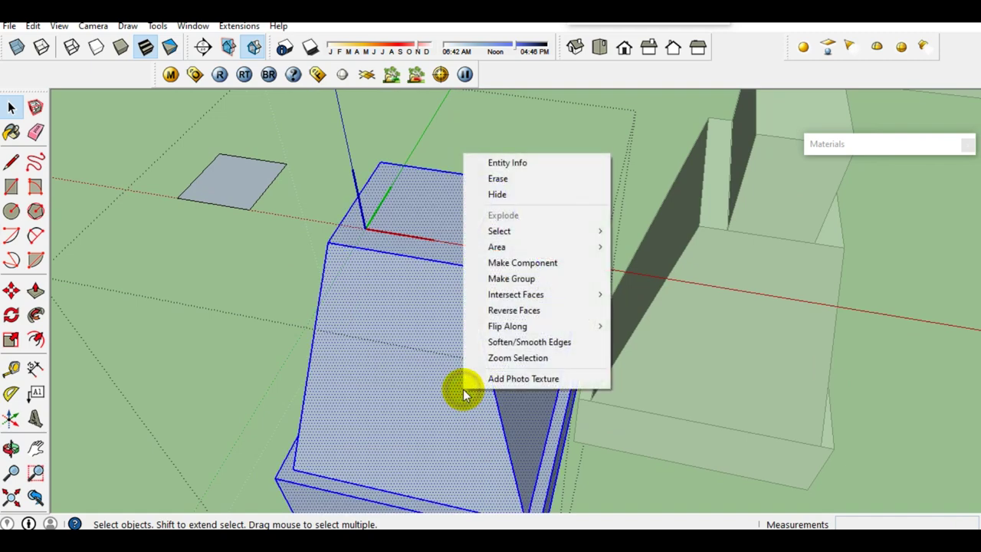
{"action": "left_click", "coordinate": [530, 310]}
{"action": "mouse_move", "coordinate": [528, 343]}
{"action": "middle_mouse_down"}
{"action": "mouse_move", "coordinate": [405, 325]}
{"action": "mouse_move", "coordinate": [407, 307]}
{"action": "middle_mouse_up"}
{"action": "right_click", "coordinate": [399, 296]}
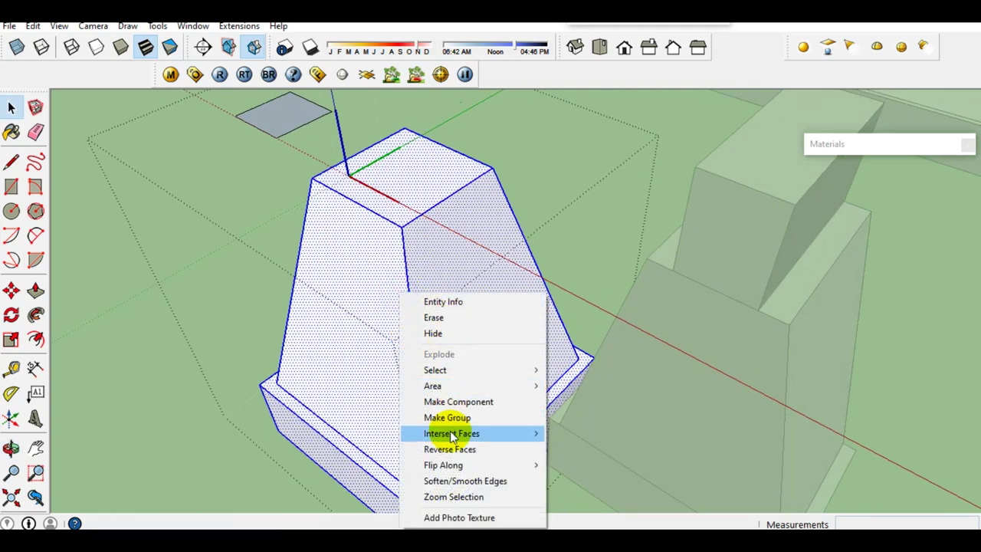
{"action": "left_click", "coordinate": [452, 412]}
- Flip the spare grey square to white and move it onto the footing top
{"action": "mouse_move", "coordinate": [361, 295]}
{"action": "middle_mouse_down"}
{"action": "mouse_move", "coordinate": [470, 284]}
{"action": "mouse_move", "coordinate": [427, 388]}
{"action": "mouse_move", "coordinate": [286, 271]}
{"action": "middle_mouse_up"}
{"action": "scroll", "coordinate": [287, 272], "scroll_direction": "up", "scroll_amount": 2}
{"action": "left_click", "coordinate": [318, 310]}
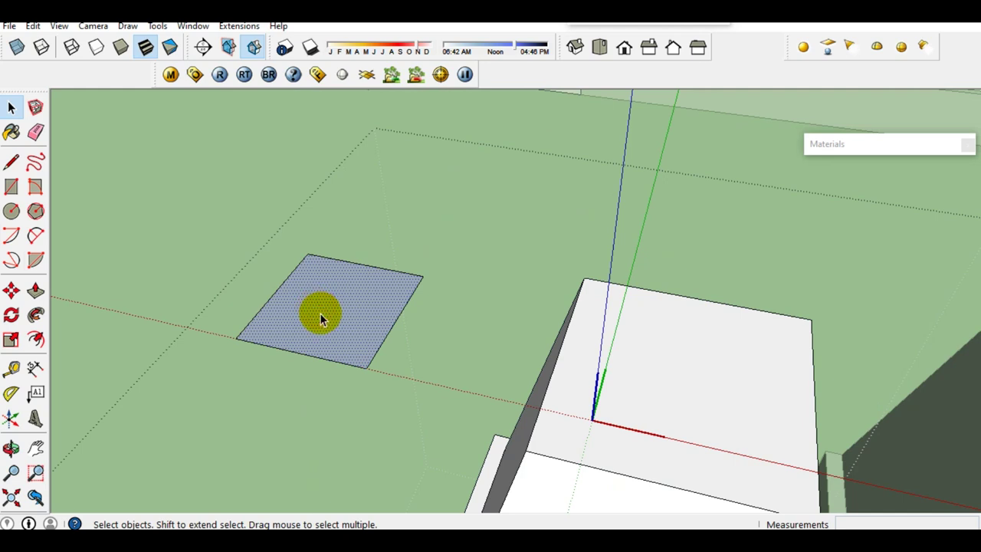
{"action": "right_click", "coordinate": [322, 318]}
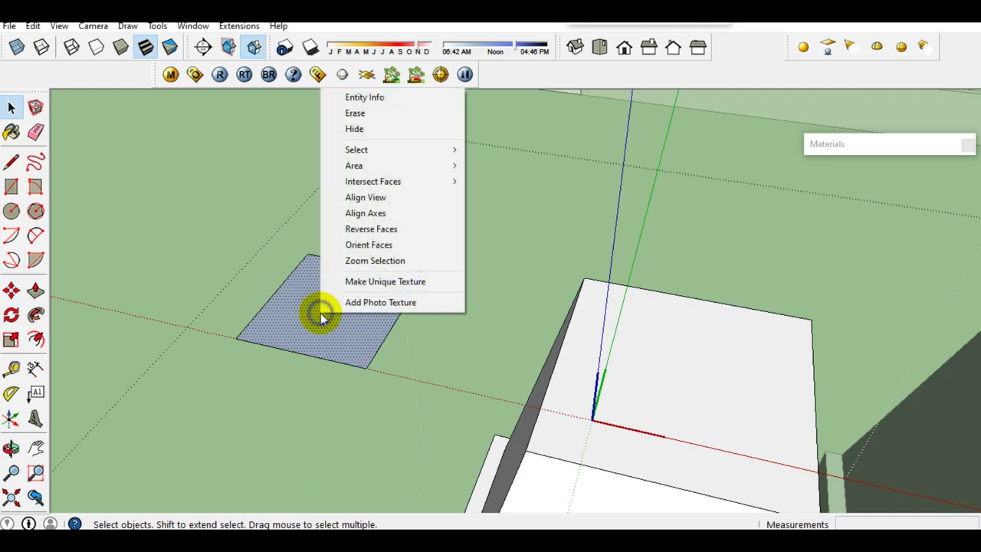
{"action": "left_click", "coordinate": [387, 229]}
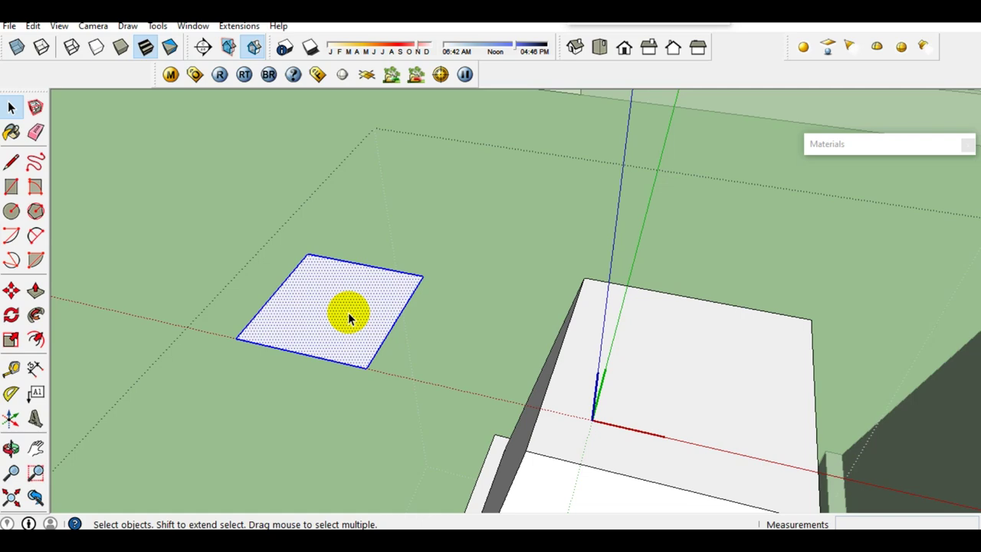
{"action": "key", "text": "m"}
{"action": "left_click", "coordinate": [242, 333]}
{"action": "mouse_move", "coordinate": [591, 376]}
{"action": "middle_mouse_down"}
{"action": "mouse_move", "coordinate": [513, 368]}
{"action": "mouse_move", "coordinate": [470, 379]}
{"action": "middle_mouse_up"}
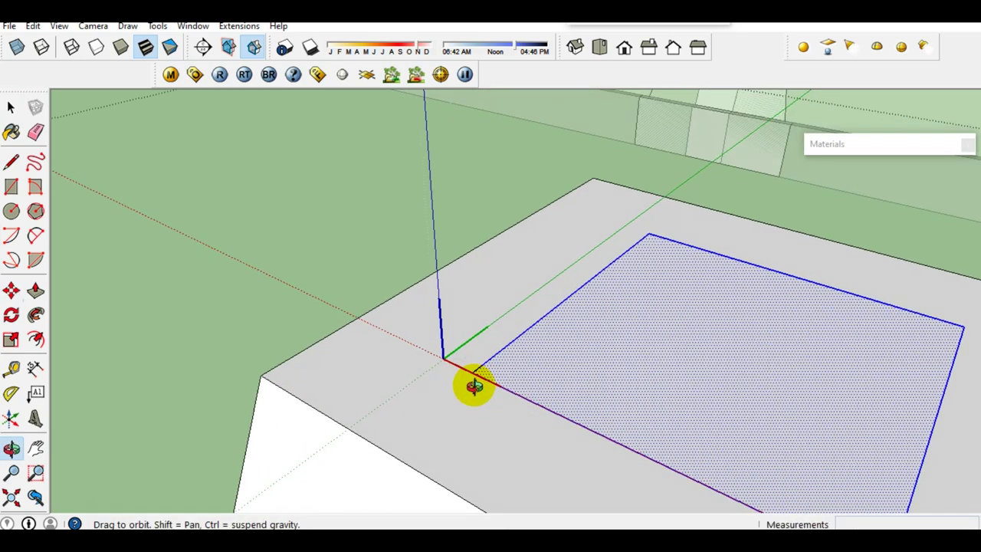
- Place the square's corner at the origin on the footing top
{"action": "left_click", "coordinate": [483, 431]}
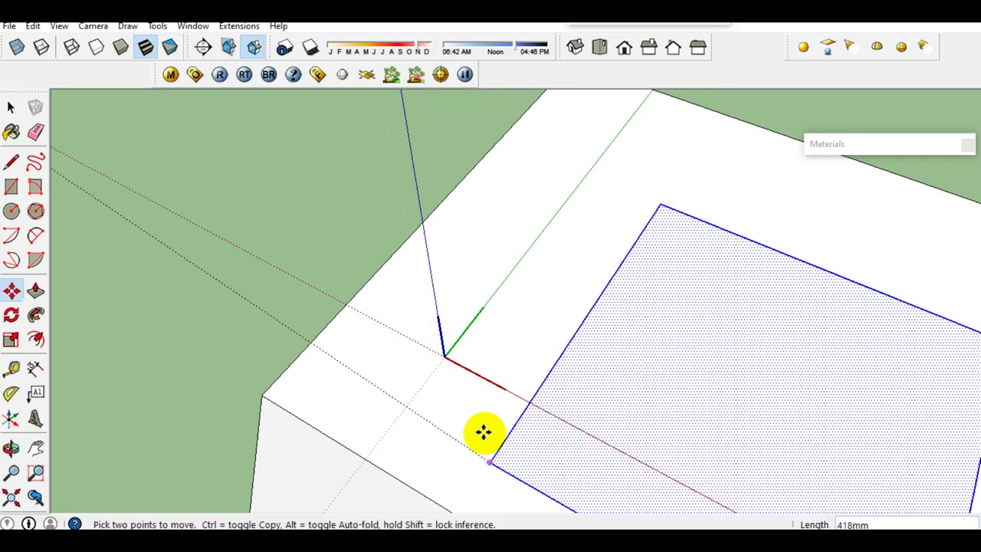
{"action": "left_click", "coordinate": [448, 353]}
{"action": "key", "text": "space"}
{"action": "scroll", "coordinate": [563, 322], "scroll_direction": "down", "scroll_amount": 3}
{"action": "scroll", "coordinate": [616, 335], "scroll_direction": "down", "scroll_amount": 2}
{"action": "middle_click_drag", "start_coordinate": [615, 335], "coordinate": [611, 315]}
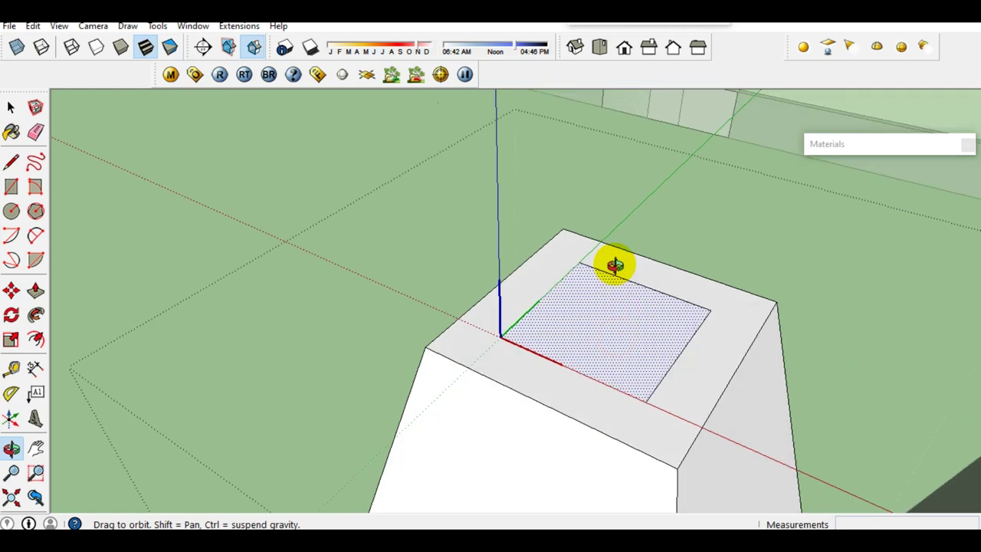
- Push/Pull the square up 200 mm into a box and erase the stray side edge
{"action": "key", "text": "p"}
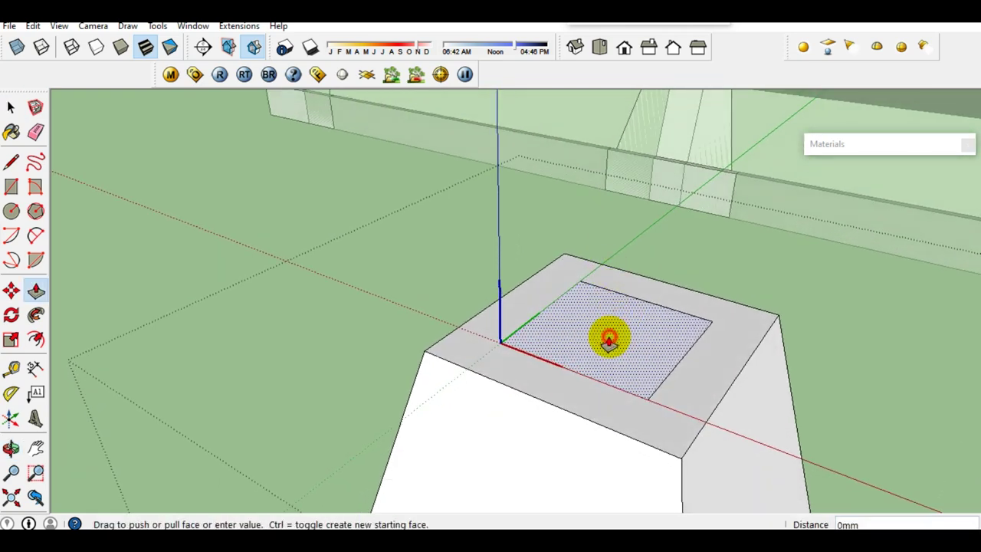
{"action": "left_click_drag", "start_coordinate": [606, 333], "coordinate": [611, 242]}
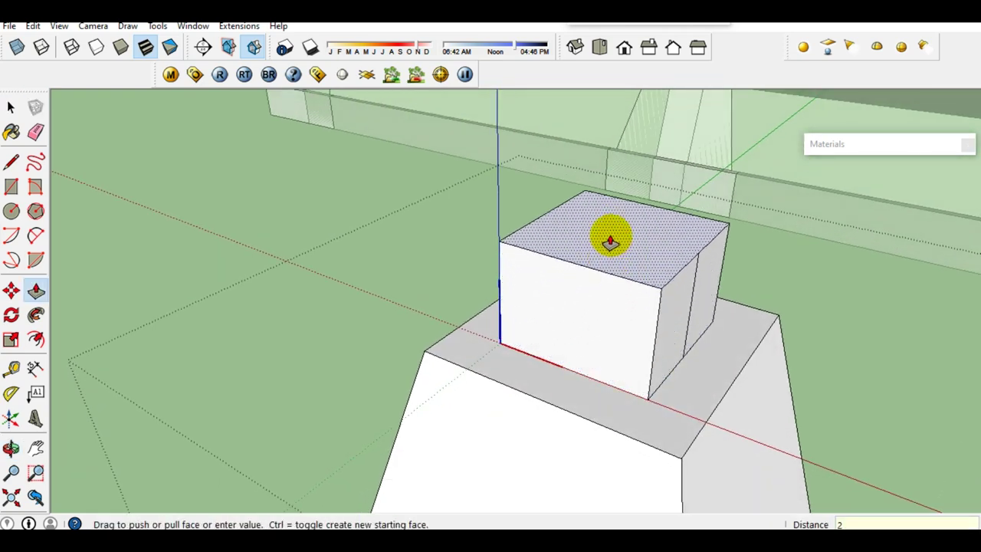
{"action": "type", "text": "200"}
{"action": "key", "text": "Return"}
{"action": "key", "text": "e"}
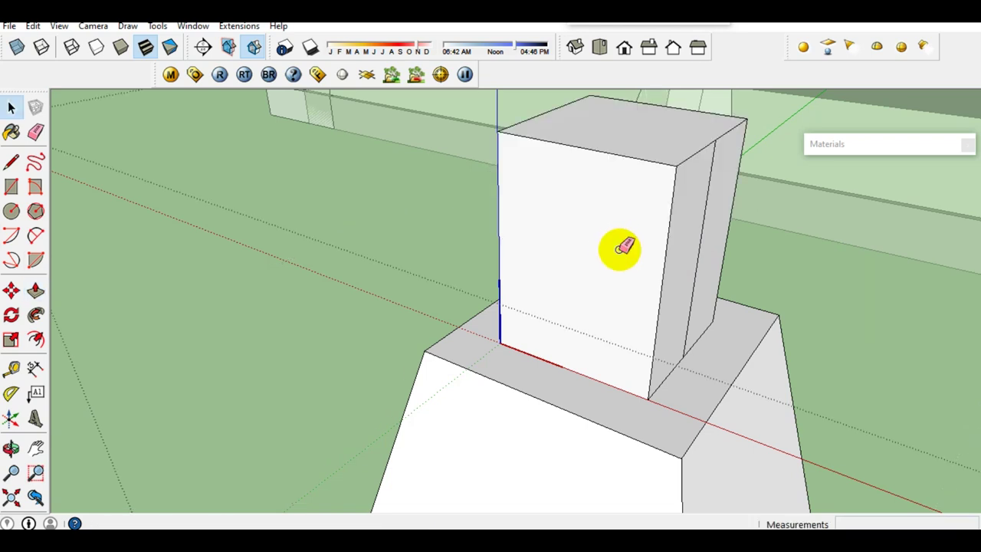
{"action": "left_click", "coordinate": [696, 264]}
{"action": "key", "text": "space"}
- Make the box a group, then turn it into a component
{"action": "triple_click", "coordinate": [587, 248]}
{"action": "right_click", "coordinate": [587, 247]}
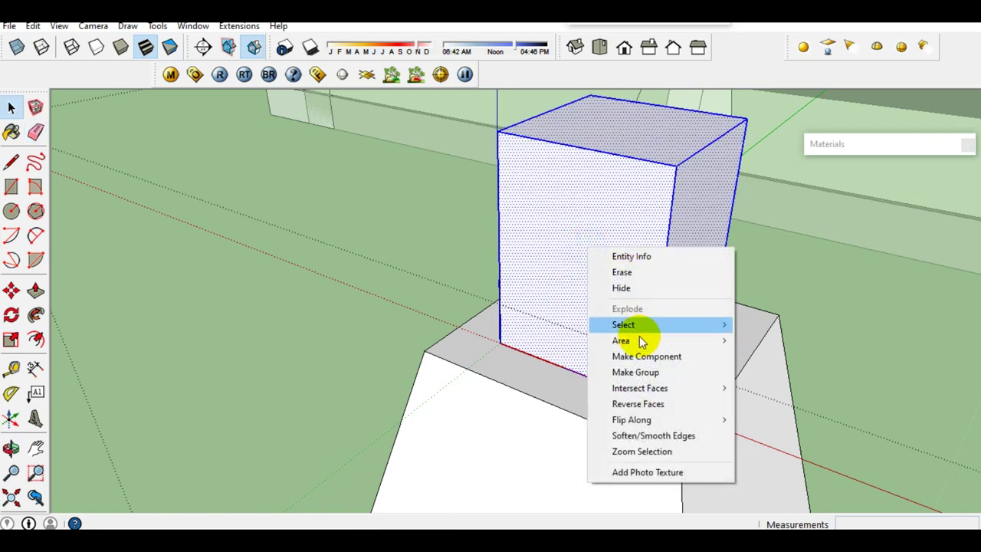
{"action": "left_click", "coordinate": [648, 372]}
{"action": "scroll", "coordinate": [592, 295], "scroll_direction": "down", "scroll_amount": 3}
{"action": "scroll", "coordinate": [587, 360], "scroll_direction": "down", "scroll_amount": 3}
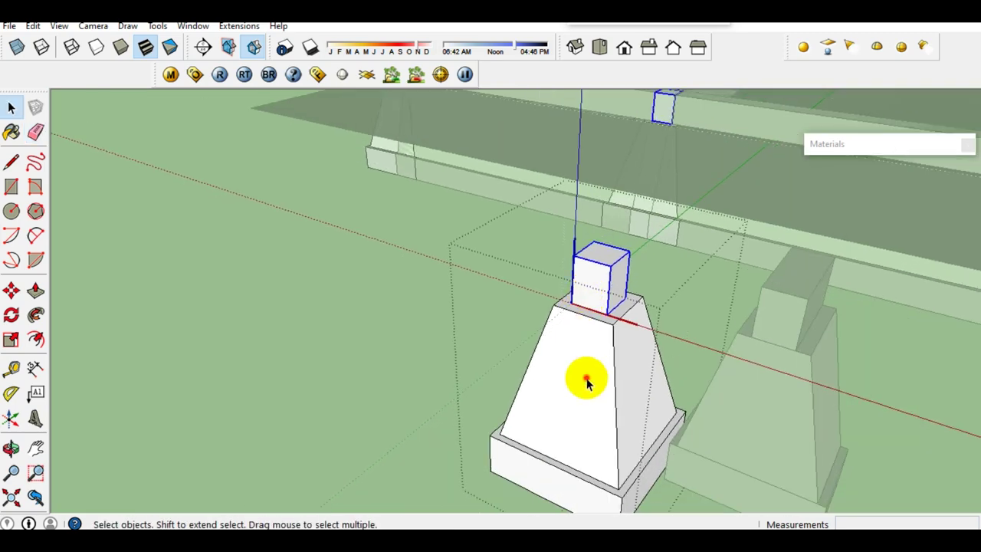
{"action": "scroll", "coordinate": [600, 285], "scroll_direction": "up", "scroll_amount": 3}
{"action": "right_click", "coordinate": [594, 289]}
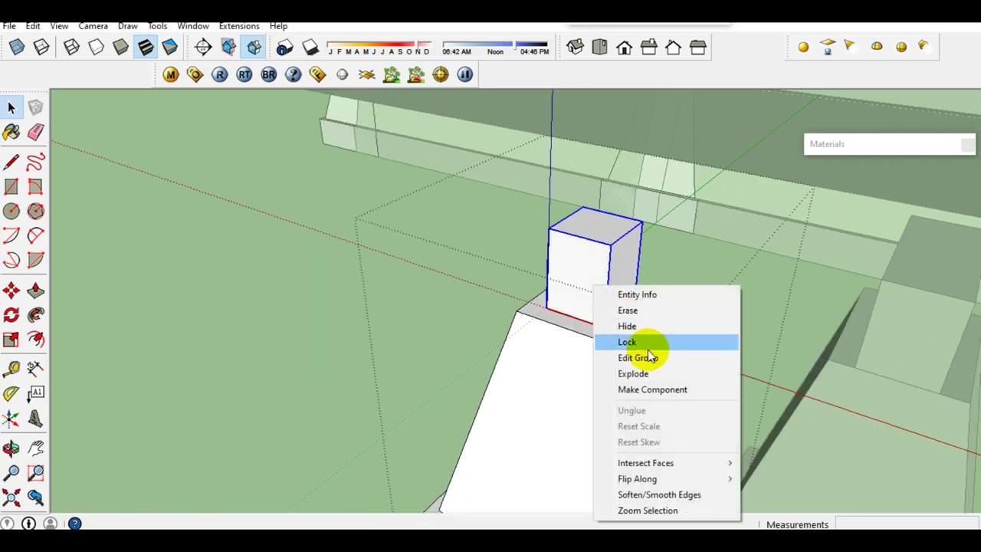
{"action": "left_click", "coordinate": [645, 390]}
{"action": "scroll", "coordinate": [592, 283], "scroll_direction": "up", "scroll_amount": 2}
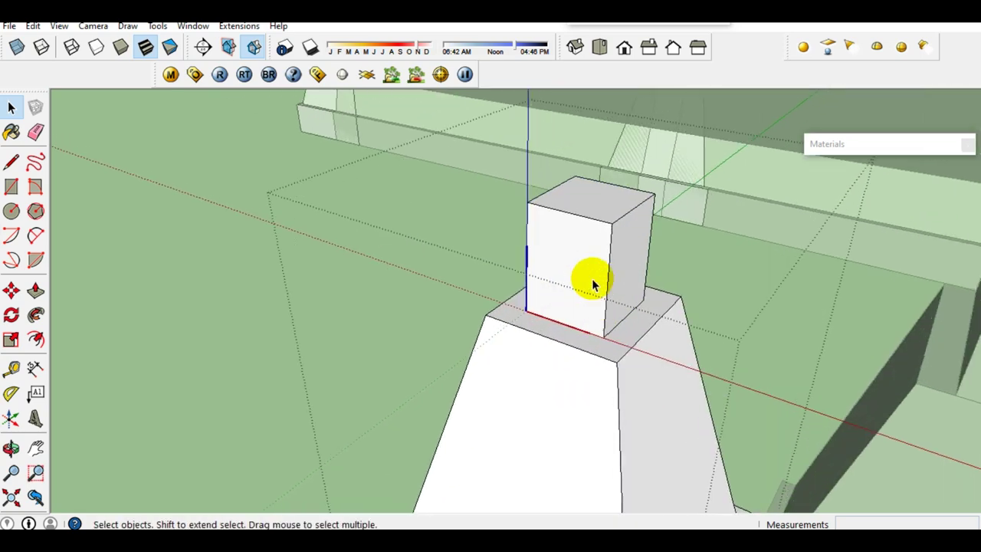
{"action": "mouse_move", "coordinate": [595, 269]}
{"action": "middle_mouse_down"}
{"action": "mouse_move", "coordinate": [620, 329]}
{"action": "mouse_move", "coordinate": [675, 287]}
{"action": "mouse_move", "coordinate": [624, 223]}
{"action": "mouse_move", "coordinate": [609, 248]}
{"action": "middle_mouse_up"}
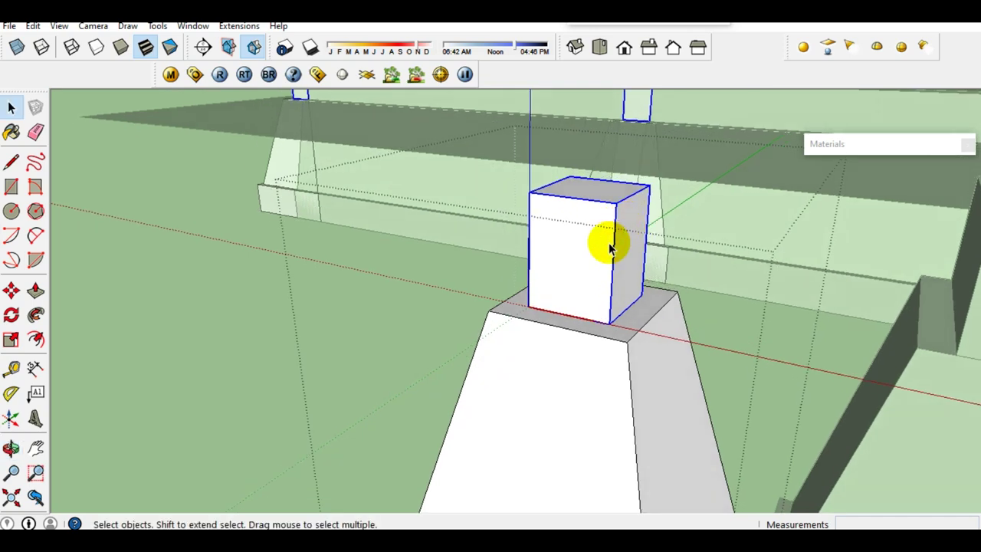
{"action": "scroll", "coordinate": [609, 283], "scroll_direction": "down", "scroll_amount": 2}
{"action": "mouse_move", "coordinate": [606, 370]}
{"action": "middle_mouse_down"}
{"action": "mouse_move", "coordinate": [552, 394]}
{"action": "mouse_move", "coordinate": [646, 401]}
{"action": "mouse_move", "coordinate": [659, 435]}
{"action": "middle_mouse_up"}
{"action": "scroll", "coordinate": [659, 436], "scroll_direction": "up", "scroll_amount": 3}
{"action": "mouse_move", "coordinate": [631, 401]}
{"action": "middle_mouse_down"}
{"action": "mouse_move", "coordinate": [542, 357]}
{"action": "mouse_move", "coordinate": [495, 366]}
{"action": "mouse_move", "coordinate": [693, 386]}
{"action": "mouse_move", "coordinate": [453, 366]}
{"action": "middle_mouse_up"}
{"action": "scroll", "coordinate": [526, 365], "scroll_direction": "down", "scroll_amount": 3}
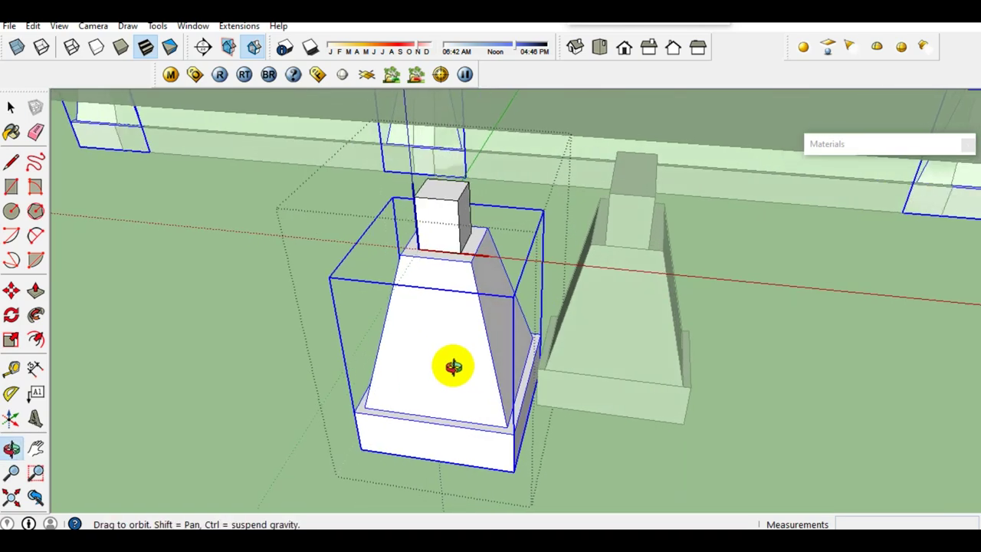
{"action": "scroll", "coordinate": [454, 366], "scroll_direction": "down", "scroll_amount": 3}
{"action": "scroll", "coordinate": [459, 361], "scroll_direction": "down", "scroll_amount": 4}
{"action": "mouse_move", "coordinate": [460, 361]}
{"action": "middle_mouse_down"}
{"action": "mouse_move", "coordinate": [641, 256]}
{"action": "mouse_move", "coordinate": [717, 326]}
{"action": "mouse_move", "coordinate": [460, 292]}
{"action": "mouse_move", "coordinate": [547, 176]}
{"action": "mouse_move", "coordinate": [515, 202]}
{"action": "mouse_move", "coordinate": [565, 274]}
{"action": "middle_mouse_up"}
{"action": "scroll", "coordinate": [565, 274], "scroll_direction": "up", "scroll_amount": 3}
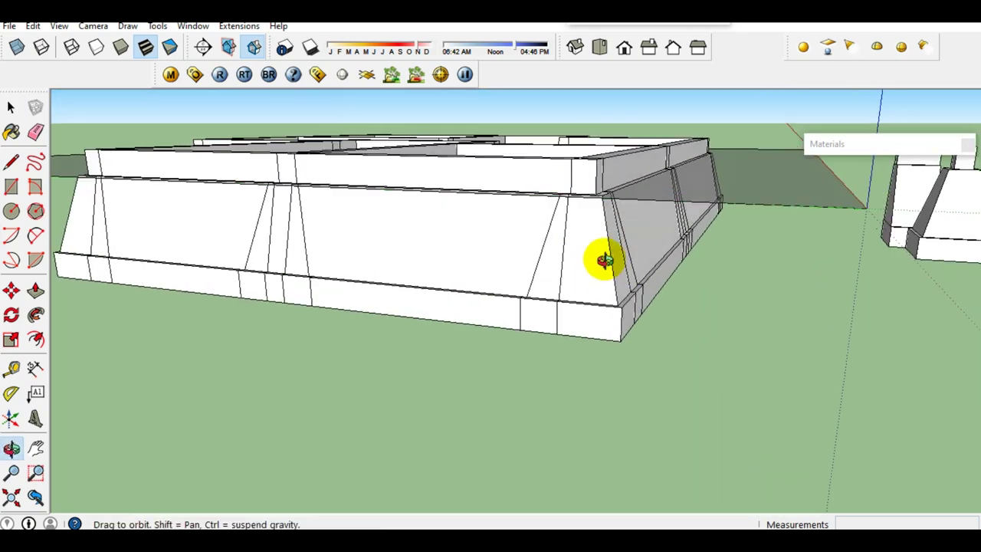
{"action": "middle_click_drag", "start_coordinate": [628, 265], "coordinate": [466, 252]}
{"action": "scroll", "coordinate": [444, 258], "scroll_direction": "up", "scroll_amount": 2}
{"action": "left_click", "coordinate": [525, 240]}
{"action": "mouse_move", "coordinate": [394, 252]}
{"action": "middle_mouse_down"}
{"action": "mouse_move", "coordinate": [552, 300]}
{"action": "mouse_move", "coordinate": [401, 261]}
{"action": "middle_mouse_up"}
{"action": "middle_click_drag", "start_coordinate": [540, 307], "coordinate": [346, 291]}
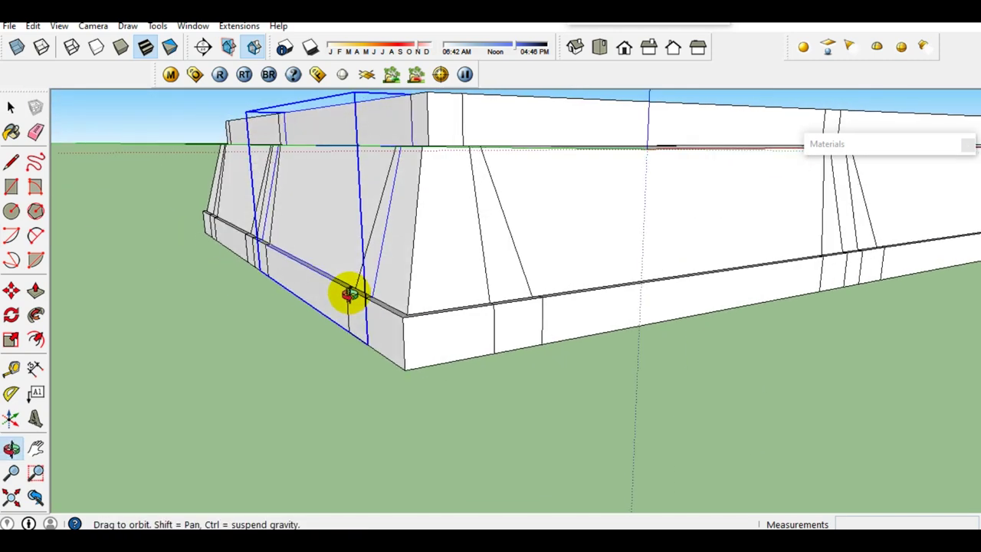
{"action": "left_click", "coordinate": [441, 285]}
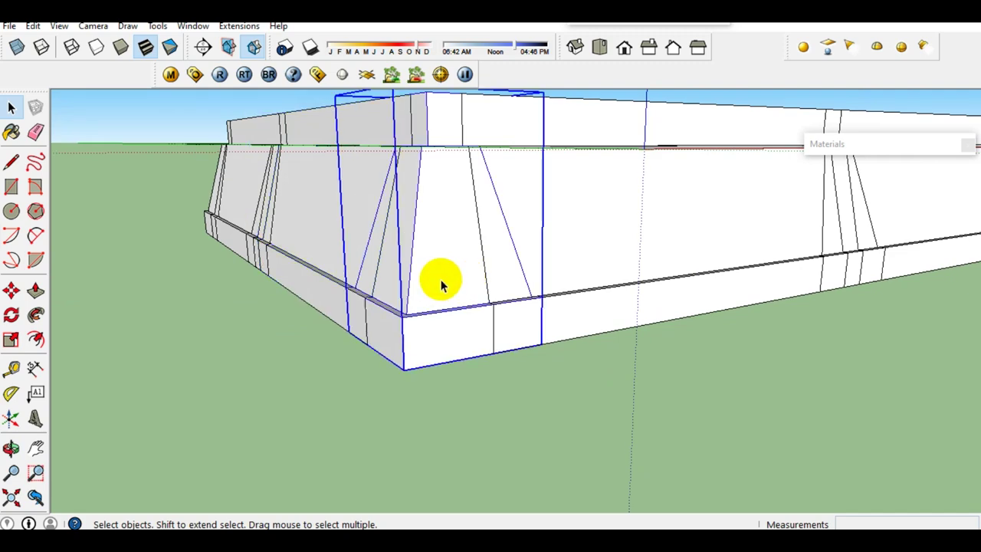
{"action": "middle_click_drag", "start_coordinate": [438, 230], "coordinate": [459, 289]}
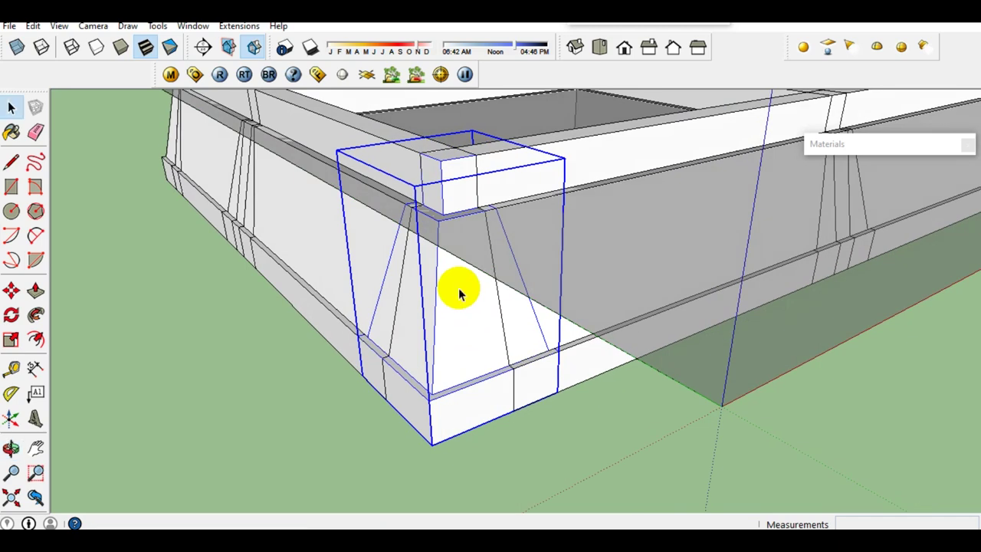
{"action": "mouse_move", "coordinate": [439, 315]}
{"action": "middle_mouse_down"}
{"action": "mouse_move", "coordinate": [570, 258]}
{"action": "mouse_move", "coordinate": [564, 219]}
{"action": "middle_mouse_up"}
{"action": "left_click", "coordinate": [381, 257]}
{"action": "scroll", "coordinate": [381, 257], "scroll_direction": "down", "scroll_amount": 5}
{"action": "mouse_move", "coordinate": [445, 252]}
{"action": "middle_mouse_down"}
{"action": "mouse_move", "coordinate": [385, 350]}
{"action": "mouse_move", "coordinate": [405, 324]}
{"action": "mouse_move", "coordinate": [469, 351]}
{"action": "mouse_move", "coordinate": [568, 442]}
{"action": "middle_mouse_up"}
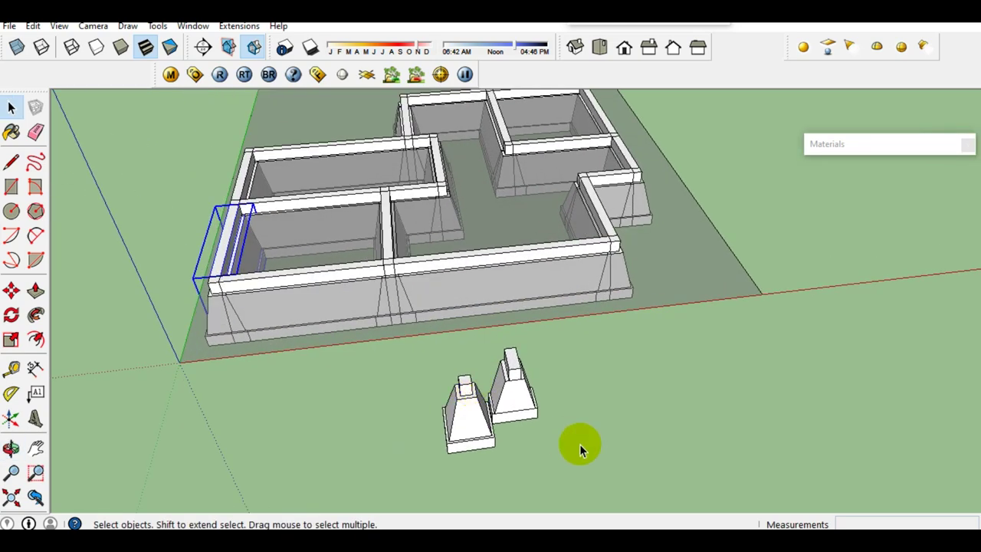
- Move both column footings further right along the red axis
{"action": "left_click_drag", "start_coordinate": [434, 393], "coordinate": [409, 380]}
{"action": "key", "text": "m"}
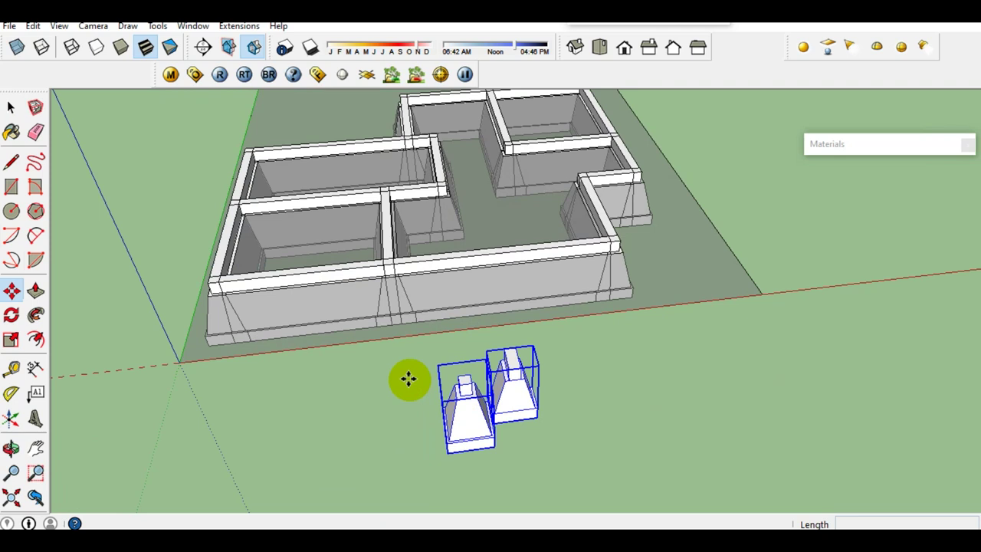
{"action": "left_click", "coordinate": [341, 416]}
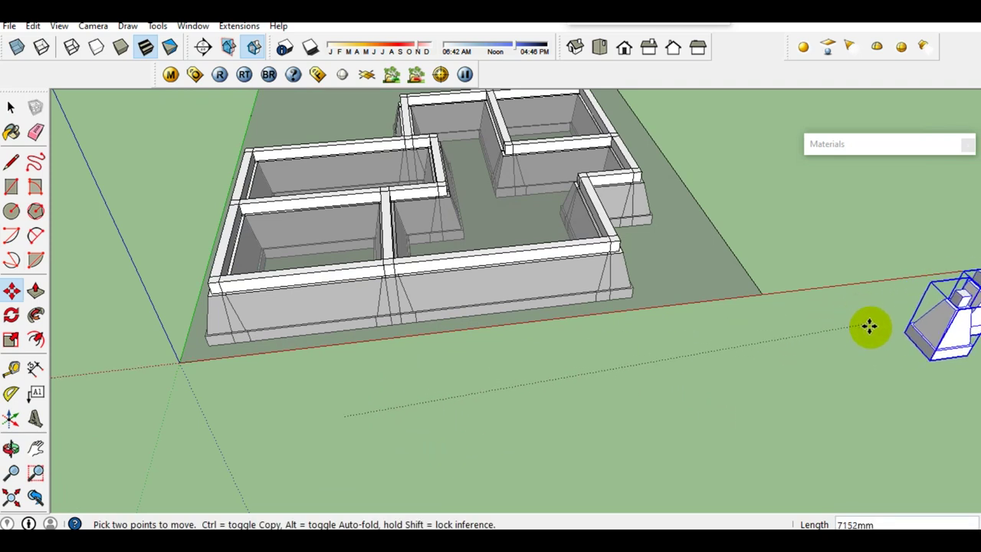
{"action": "left_click", "coordinate": [880, 340]}
{"action": "key", "text": "space"}
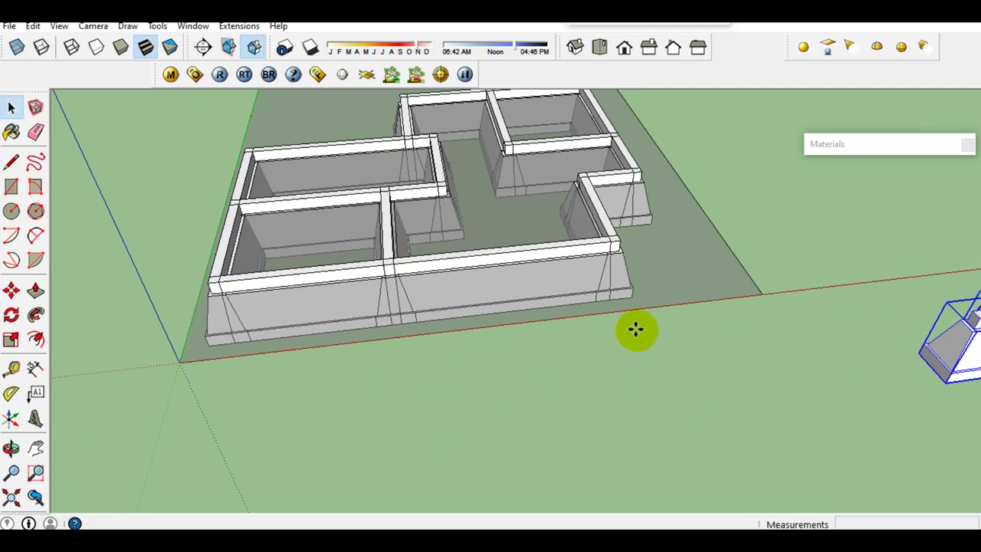
- Switch to the Front view with Parallel Projection
{"action": "left_click", "coordinate": [624, 51]}
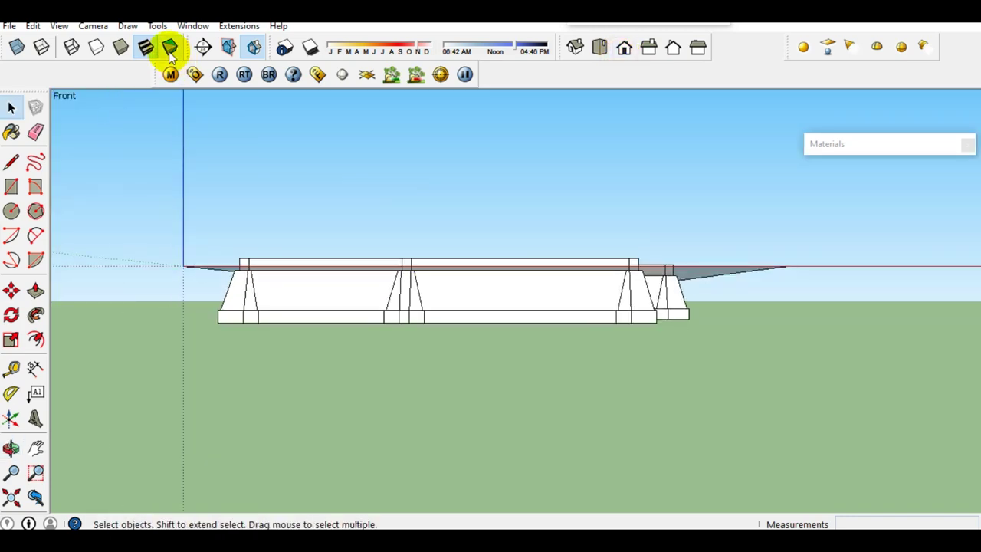
{"action": "left_click", "coordinate": [93, 26]}
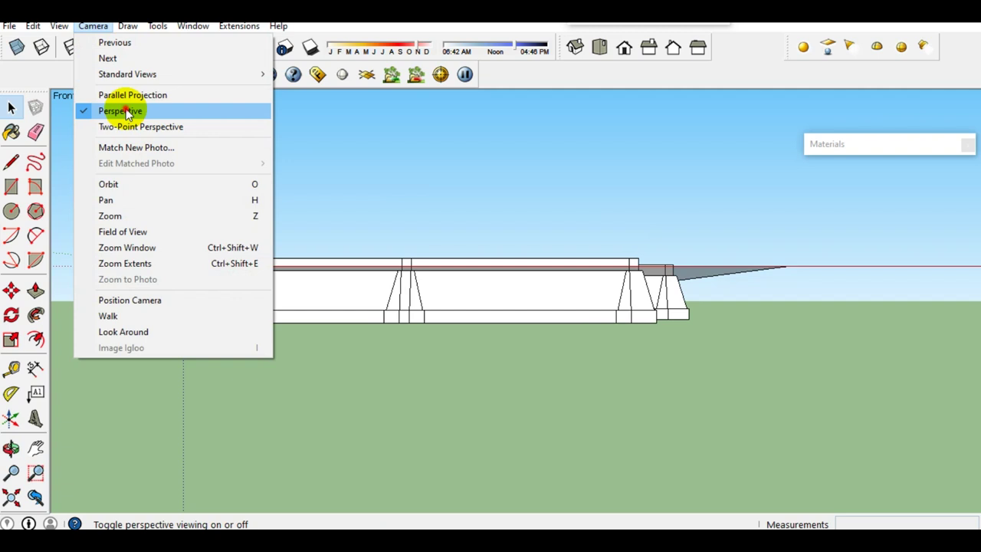
{"action": "left_click", "coordinate": [123, 110]}
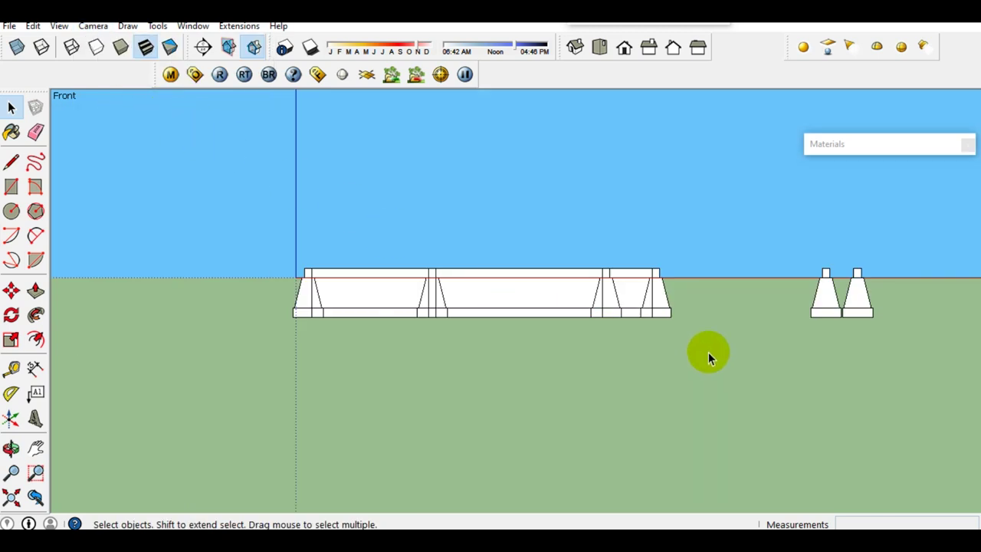
- Explode the foundation wall group into separate pieces
{"action": "left_click_drag", "start_coordinate": [427, 318], "coordinate": [264, 297]}
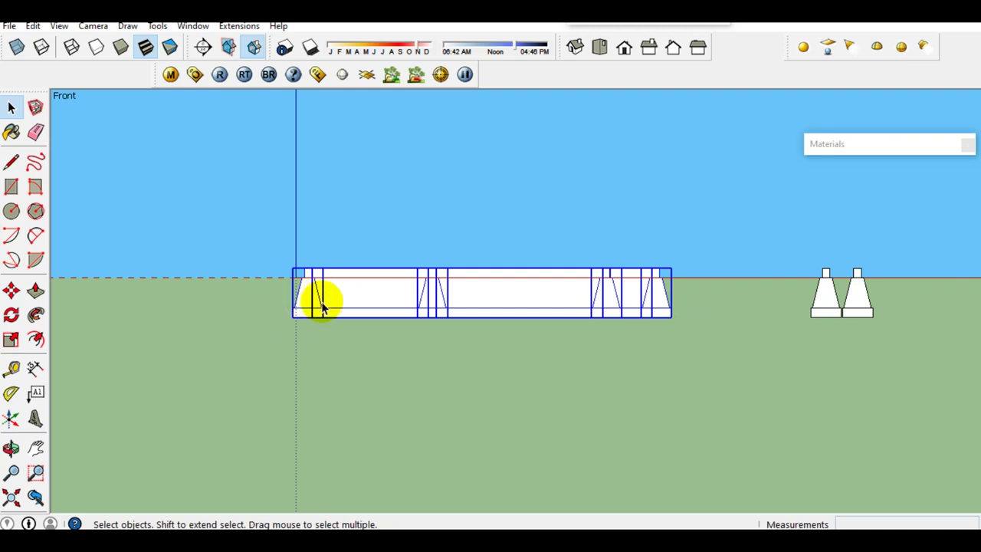
{"action": "right_click", "coordinate": [372, 303]}
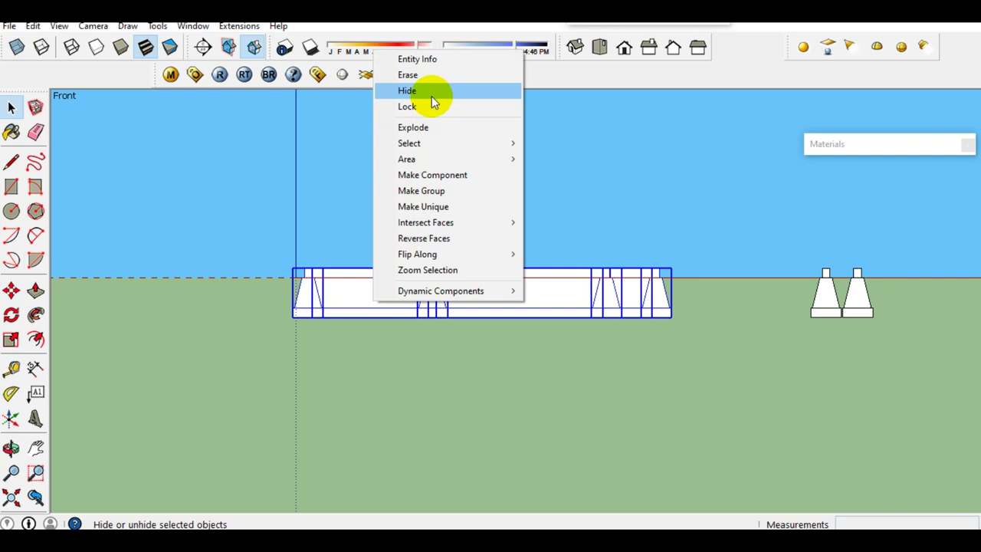
{"action": "left_click", "coordinate": [425, 127]}
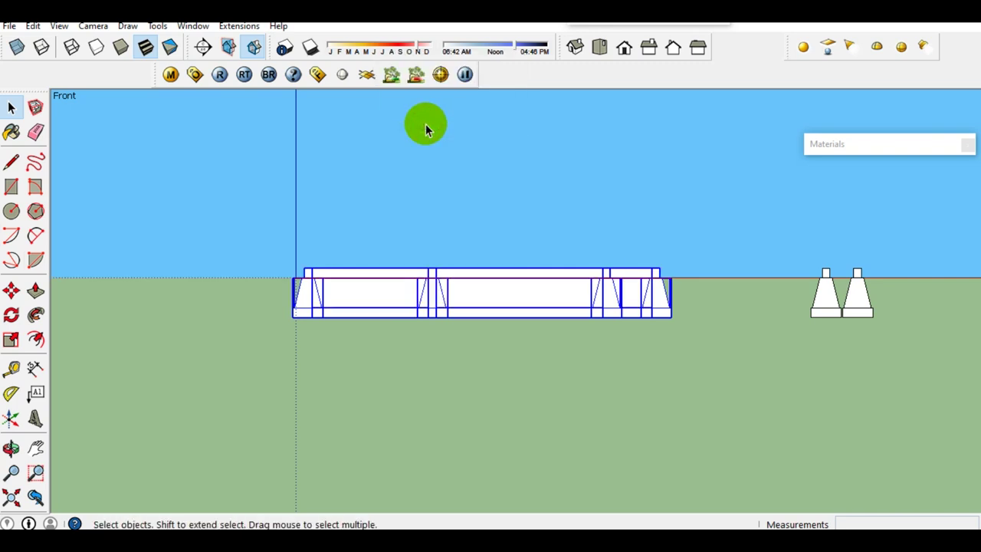
{"action": "left_click", "coordinate": [512, 362]}
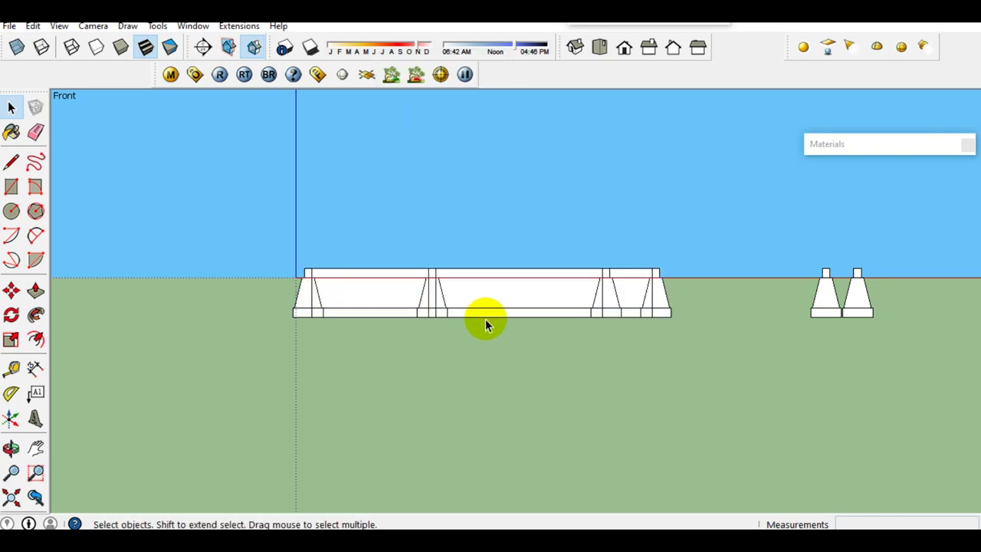
- Merge all the exploded wall pieces into a single Outer Shell solid
{"action": "left_click_drag", "start_coordinate": [730, 351], "coordinate": [524, 326]}
{"action": "left_click_drag", "start_coordinate": [276, 306], "coordinate": [276, 306]}
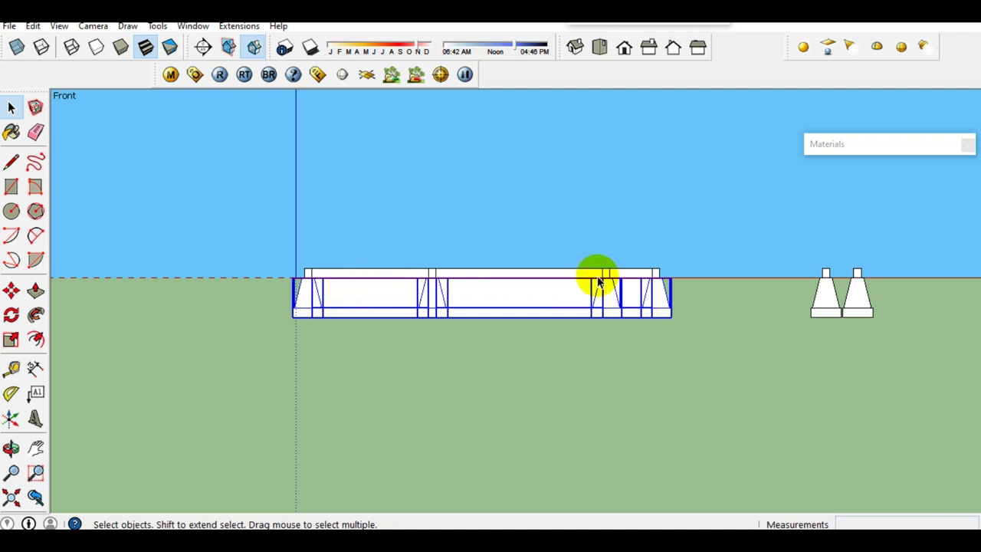
{"action": "right_click", "coordinate": [511, 300]}
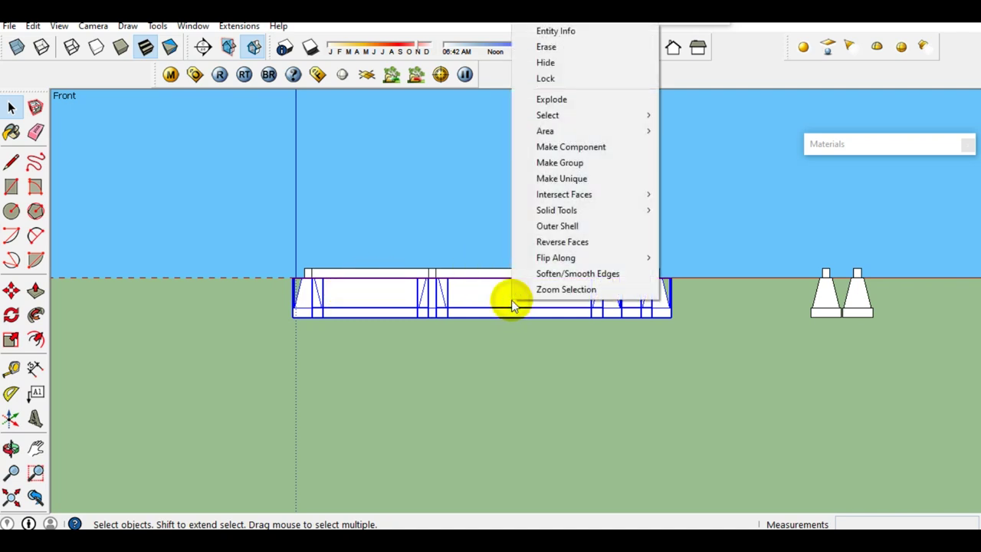
{"action": "left_click", "coordinate": [560, 226]}
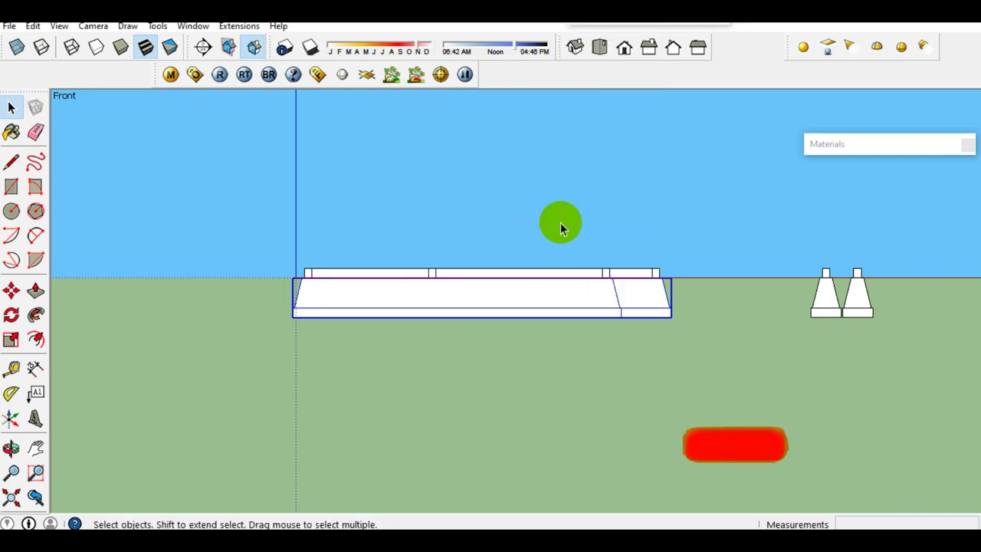
{"action": "left_click", "coordinate": [95, 27]}
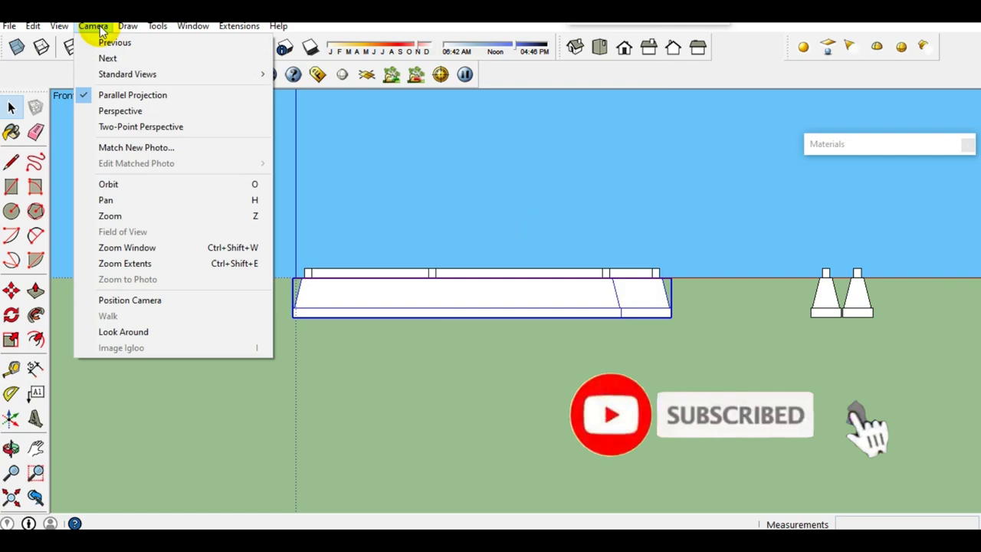
{"action": "left_click", "coordinate": [123, 111]}
{"action": "mouse_move", "coordinate": [239, 179]}
{"action": "middle_mouse_down"}
{"action": "mouse_move", "coordinate": [313, 340]}
{"action": "mouse_move", "coordinate": [778, 261]}
{"action": "middle_mouse_up"}
{"action": "mouse_move", "coordinate": [633, 372]}
{"action": "middle_mouse_down"}
{"action": "mouse_move", "coordinate": [471, 174]}
{"action": "mouse_move", "coordinate": [642, 92]}
{"action": "middle_mouse_up"}
{"action": "mouse_move", "coordinate": [422, 212]}
{"action": "middle_mouse_down"}
{"action": "mouse_move", "coordinate": [680, 279]}
{"action": "mouse_move", "coordinate": [481, 202]}
{"action": "mouse_move", "coordinate": [652, 202]}
{"action": "mouse_move", "coordinate": [639, 160]}
{"action": "mouse_move", "coordinate": [427, 204]}
{"action": "mouse_move", "coordinate": [489, 248]}
{"action": "mouse_move", "coordinate": [493, 168]}
{"action": "mouse_move", "coordinate": [467, 233]}
{"action": "mouse_move", "coordinate": [524, 285]}
{"action": "mouse_move", "coordinate": [563, 386]}
{"action": "mouse_move", "coordinate": [444, 409]}
{"action": "mouse_move", "coordinate": [487, 343]}
{"action": "middle_mouse_up"}
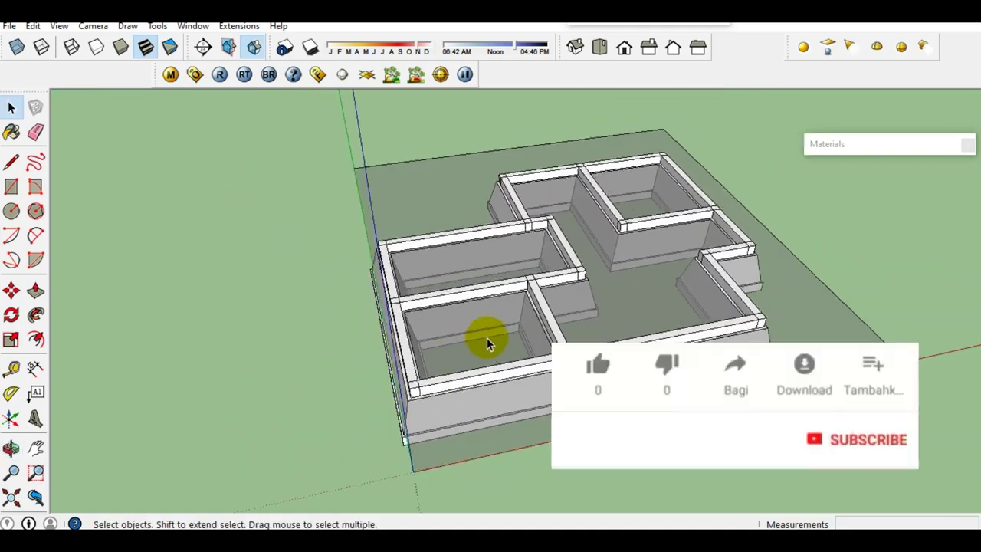
{"action": "scroll", "coordinate": [487, 337], "scroll_direction": "up", "scroll_amount": 3}
{"action": "mouse_move", "coordinate": [584, 331]}
{"action": "middle_mouse_down"}
{"action": "mouse_move", "coordinate": [558, 296]}
{"action": "mouse_move", "coordinate": [432, 332]}
{"action": "mouse_move", "coordinate": [459, 317]}
{"action": "mouse_move", "coordinate": [526, 344]}
{"action": "mouse_move", "coordinate": [633, 357]}
{"action": "middle_mouse_up"}
{"action": "scroll", "coordinate": [409, 363], "scroll_direction": "up", "scroll_amount": 3}
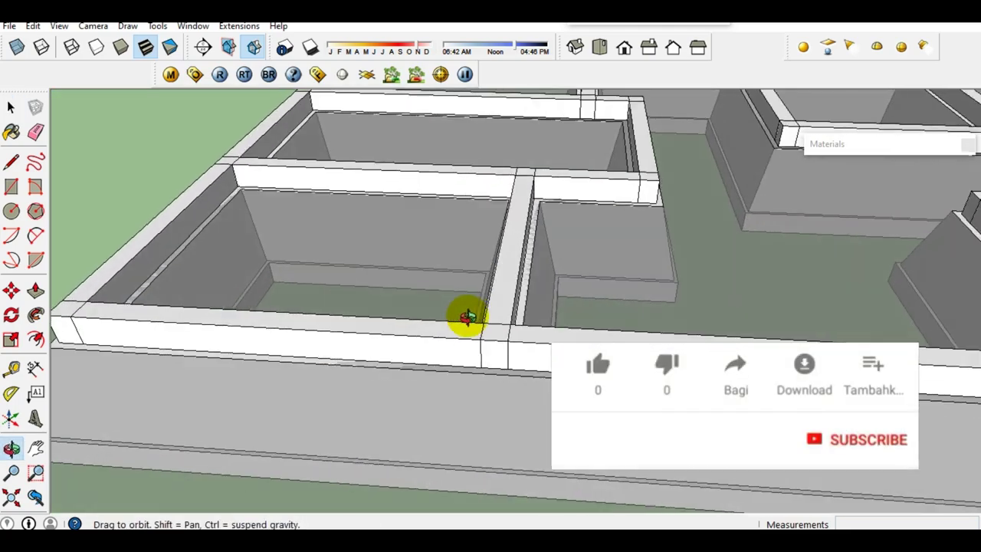
{"action": "scroll", "coordinate": [438, 344], "scroll_direction": "up", "scroll_amount": 3}
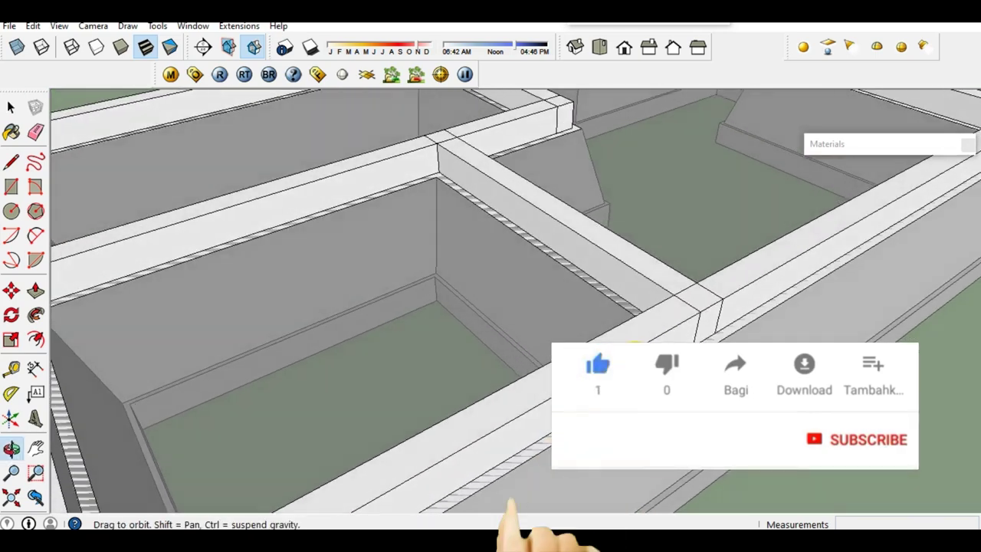
{"action": "scroll", "coordinate": [460, 357], "scroll_direction": "down", "scroll_amount": 3}
{"action": "scroll", "coordinate": [480, 349], "scroll_direction": "down", "scroll_amount": 3}
{"action": "scroll", "coordinate": [480, 350], "scroll_direction": "down", "scroll_amount": 3}
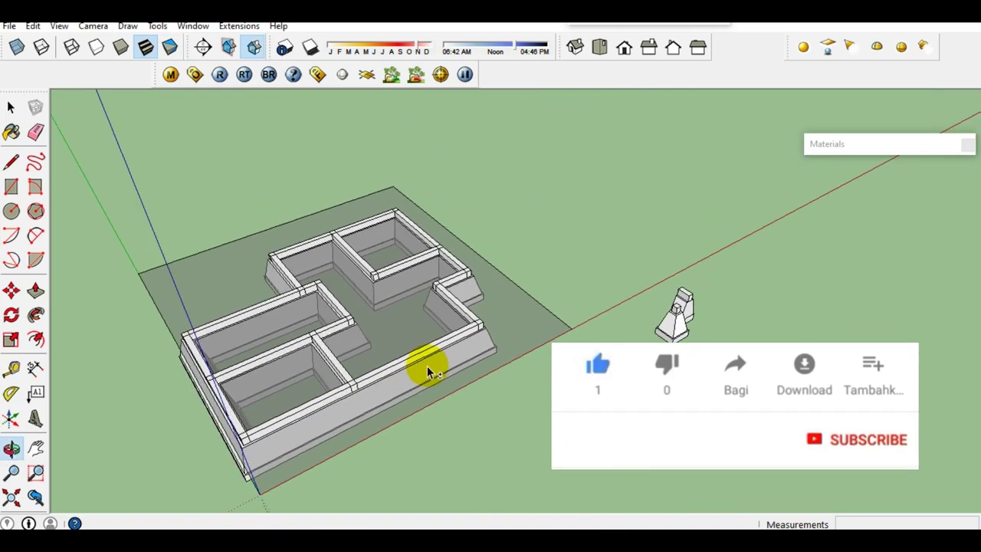
{"action": "scroll", "coordinate": [429, 372], "scroll_direction": "up", "scroll_amount": 3}
{"action": "mouse_move", "coordinate": [464, 329]}
{"action": "middle_mouse_down"}
{"action": "mouse_move", "coordinate": [467, 340]}
{"action": "mouse_move", "coordinate": [517, 345]}
{"action": "mouse_move", "coordinate": [355, 324]}
{"action": "mouse_move", "coordinate": [437, 298]}
{"action": "middle_mouse_up"}
{"action": "scroll", "coordinate": [471, 330], "scroll_direction": "up", "scroll_amount": 2}
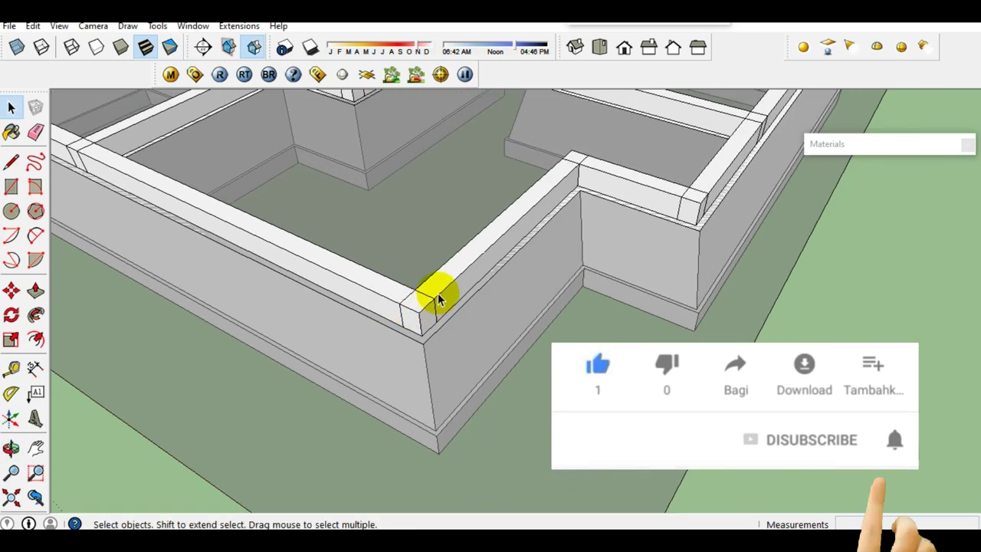
{"action": "scroll", "coordinate": [437, 299], "scroll_direction": "down", "scroll_amount": 3}
{"action": "scroll", "coordinate": [460, 307], "scroll_direction": "down", "scroll_amount": 2}
{"action": "mouse_move", "coordinate": [509, 378]}
{"action": "middle_mouse_down"}
{"action": "mouse_move", "coordinate": [499, 376]}
{"action": "mouse_move", "coordinate": [537, 395]}
{"action": "middle_mouse_up"}
{"action": "left_click_drag", "start_coordinate": [644, 322], "coordinate": [519, 340]}
{"action": "scroll", "coordinate": [519, 339], "scroll_direction": "up", "scroll_amount": 3}
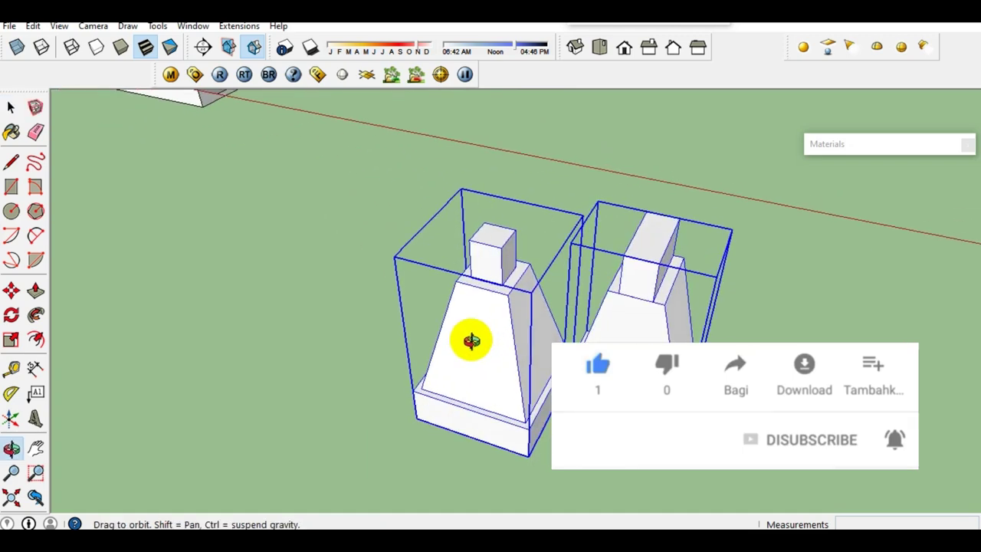
- Explode the two footings into separate pieces
{"action": "scroll", "coordinate": [471, 339], "scroll_direction": "up", "scroll_amount": 2}
{"action": "right_click", "coordinate": [472, 335]}
{"action": "left_click", "coordinate": [504, 176]}
{"action": "scroll", "coordinate": [522, 315], "scroll_direction": "down", "scroll_amount": 3}
- Open the right footing's top block for editing
{"action": "left_click", "coordinate": [606, 280]}
{"action": "scroll", "coordinate": [598, 274], "scroll_direction": "up", "scroll_amount": 2}
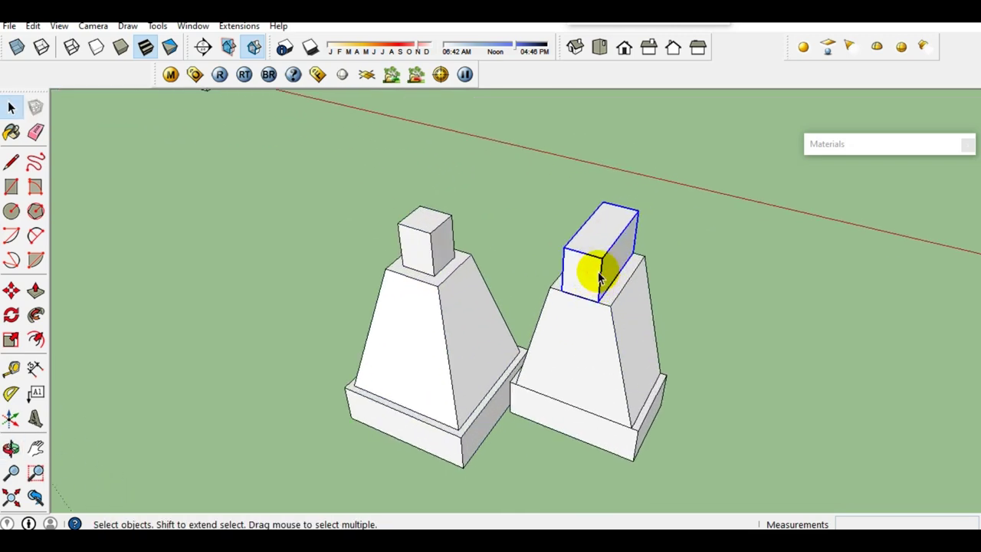
{"action": "scroll", "coordinate": [587, 268], "scroll_direction": "up", "scroll_amount": 2}
{"action": "scroll", "coordinate": [575, 272], "scroll_direction": "up", "scroll_amount": 2}
{"action": "middle_click_drag", "start_coordinate": [576, 276], "coordinate": [606, 270]}
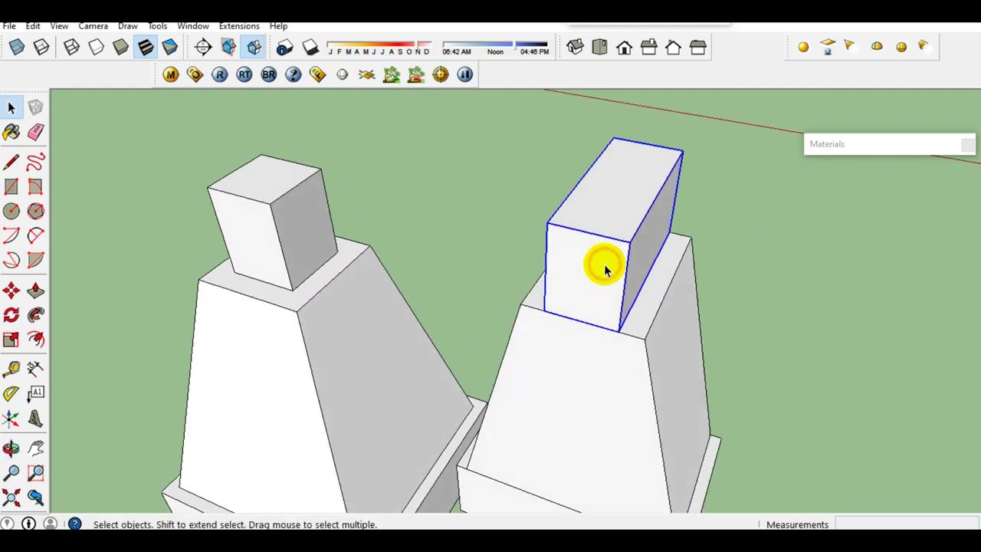
{"action": "left_click", "coordinate": [290, 242]}
{"action": "left_click", "coordinate": [582, 285]}
{"action": "mouse_move", "coordinate": [600, 275]}
{"action": "middle_mouse_down"}
{"action": "mouse_move", "coordinate": [646, 268]}
{"action": "mouse_move", "coordinate": [625, 272]}
{"action": "middle_mouse_up"}
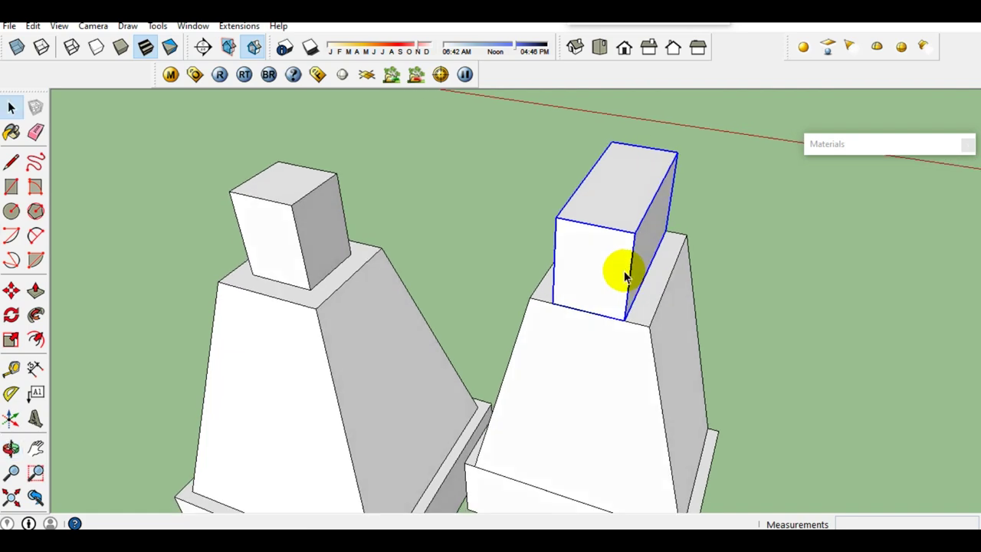
{"action": "scroll", "coordinate": [610, 266], "scroll_direction": "down", "scroll_amount": 3}
{"action": "scroll", "coordinate": [605, 268], "scroll_direction": "down", "scroll_amount": 2}
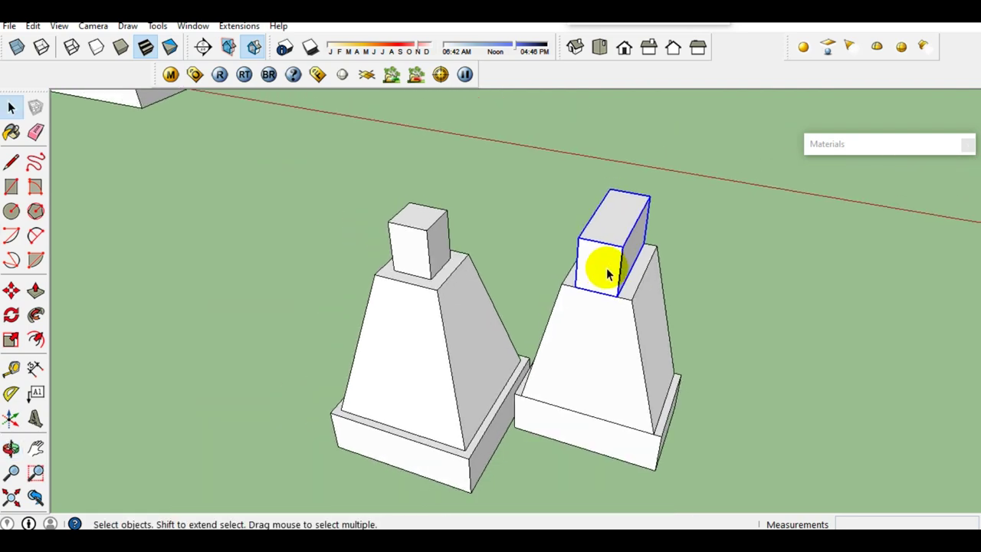
{"action": "scroll", "coordinate": [609, 274], "scroll_direction": "down", "scroll_amount": 1}
{"action": "middle_click_drag", "start_coordinate": [616, 282], "coordinate": [559, 349]}
{"action": "scroll", "coordinate": [536, 368], "scroll_direction": "down", "scroll_amount": 2}
{"action": "scroll", "coordinate": [536, 373], "scroll_direction": "up", "scroll_amount": 2}
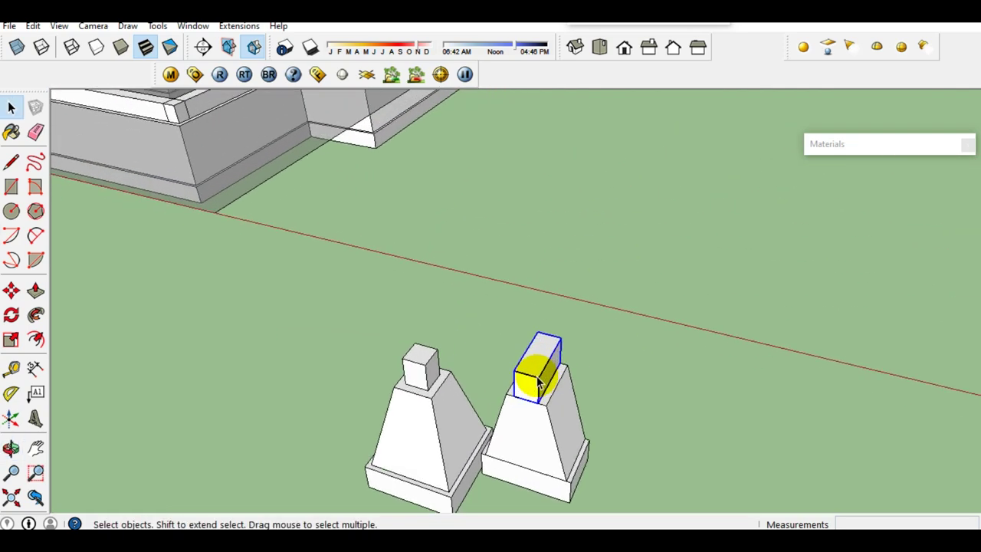
{"action": "scroll", "coordinate": [539, 383], "scroll_direction": "up", "scroll_amount": 2}
{"action": "scroll", "coordinate": [568, 407], "scroll_direction": "up", "scroll_amount": 3}
{"action": "scroll", "coordinate": [519, 386], "scroll_direction": "down", "scroll_amount": 3}
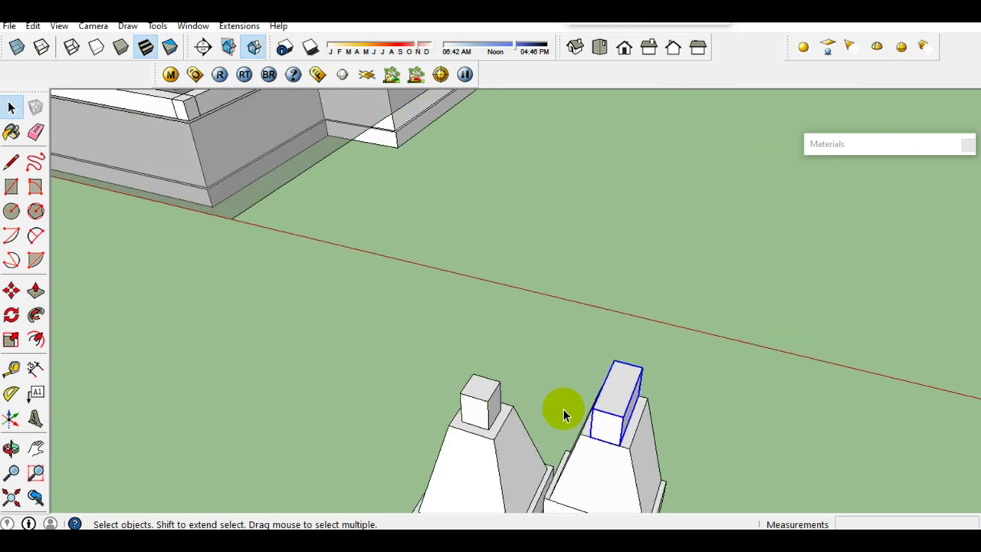
{"action": "scroll", "coordinate": [582, 411], "scroll_direction": "up", "scroll_amount": 1}
{"action": "scroll", "coordinate": [597, 415], "scroll_direction": "up", "scroll_amount": 1}
{"action": "mouse_move", "coordinate": [597, 415]}
{"action": "middle_mouse_down"}
{"action": "mouse_move", "coordinate": [578, 401]}
{"action": "mouse_move", "coordinate": [595, 385]}
{"action": "mouse_move", "coordinate": [495, 377]}
{"action": "middle_mouse_up"}
{"action": "double_click", "coordinate": [585, 429]}
{"action": "scroll", "coordinate": [585, 429], "scroll_direction": "up", "scroll_amount": 2}
{"action": "scroll", "coordinate": [596, 385], "scroll_direction": "up", "scroll_amount": 1}
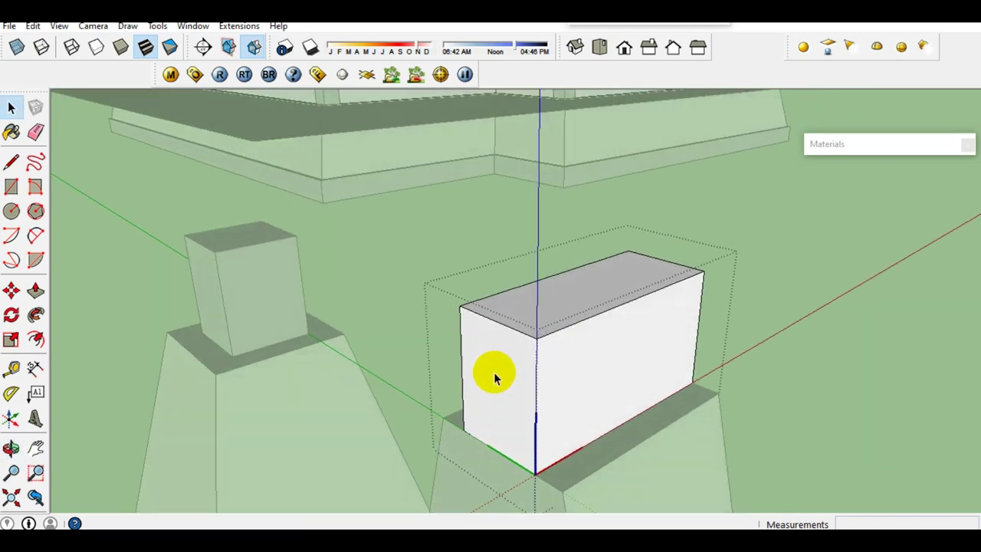
- Group the right footing's whole top block
{"action": "triple_click", "coordinate": [498, 374]}
{"action": "right_click", "coordinate": [498, 374]}
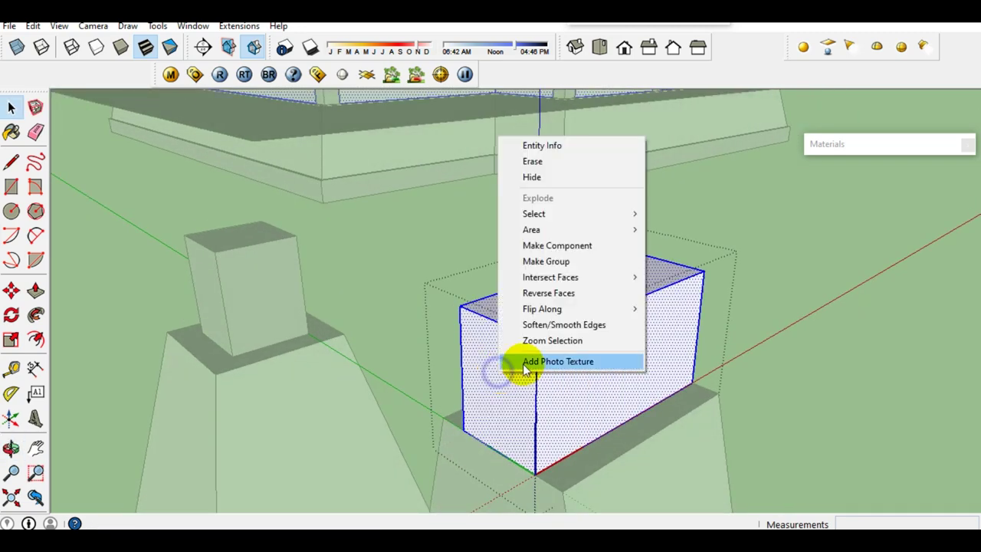
{"action": "left_click", "coordinate": [554, 265]}
{"action": "middle_click_drag", "start_coordinate": [532, 346], "coordinate": [521, 383]}
- Draw a rectangle across the block's top face
{"action": "key", "text": "r"}
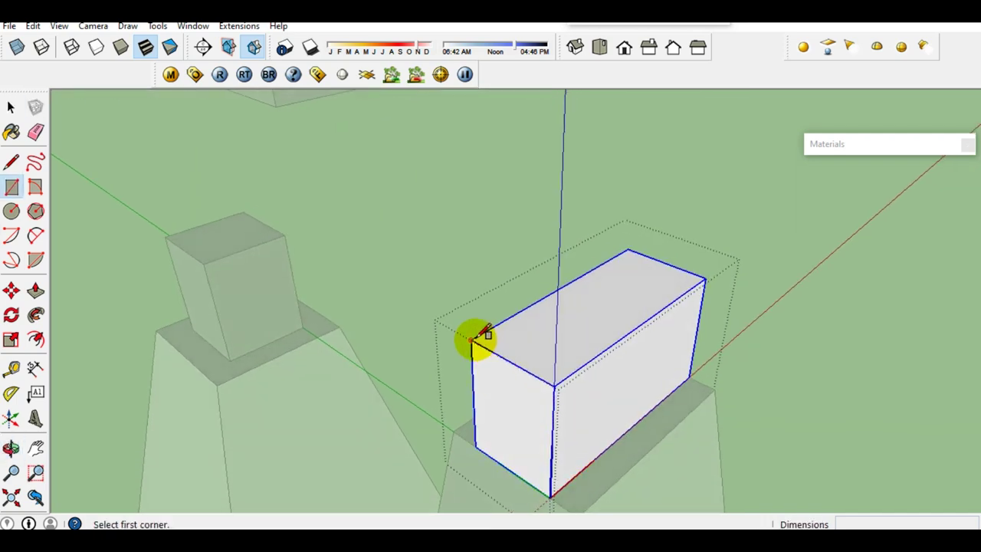
{"action": "left_click", "coordinate": [472, 340]}
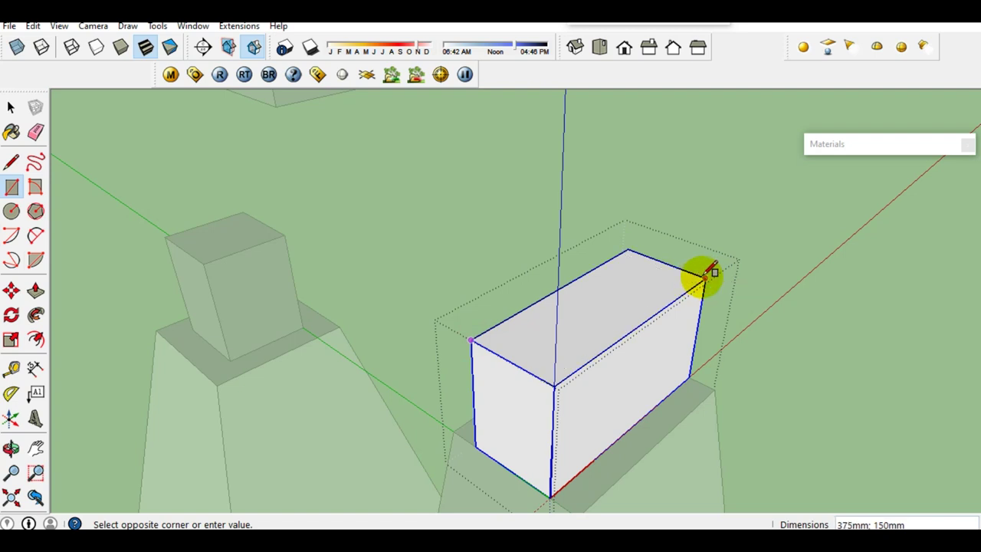
{"action": "left_click", "coordinate": [705, 274]}
{"action": "key", "text": "space"}
{"action": "left_click", "coordinate": [603, 316]}
{"action": "middle_click_drag", "start_coordinate": [574, 334], "coordinate": [584, 334]}
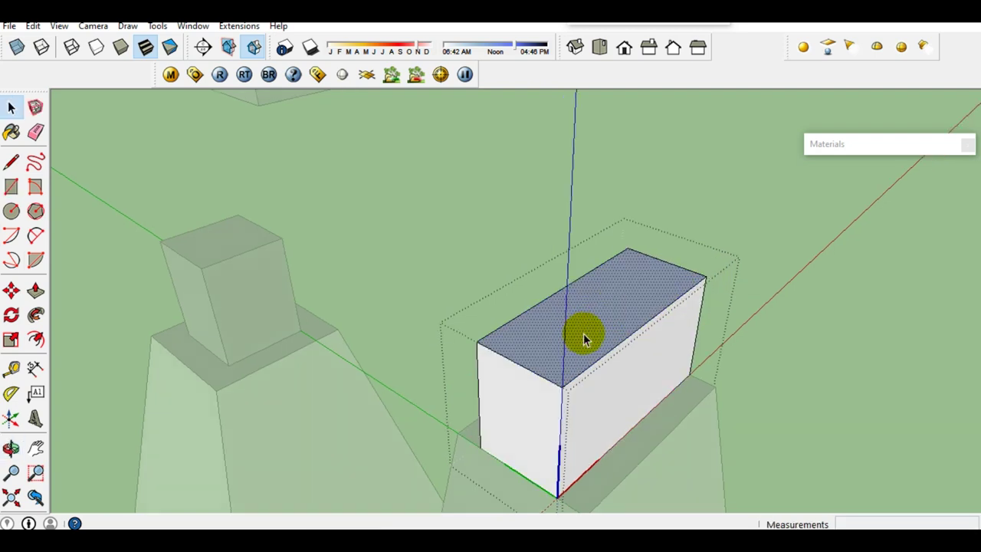
{"action": "key", "text": "r"}
{"action": "key", "text": "space"}
- Push/Pull the top face up 3000 mm into a tall column
{"action": "key", "text": "p"}
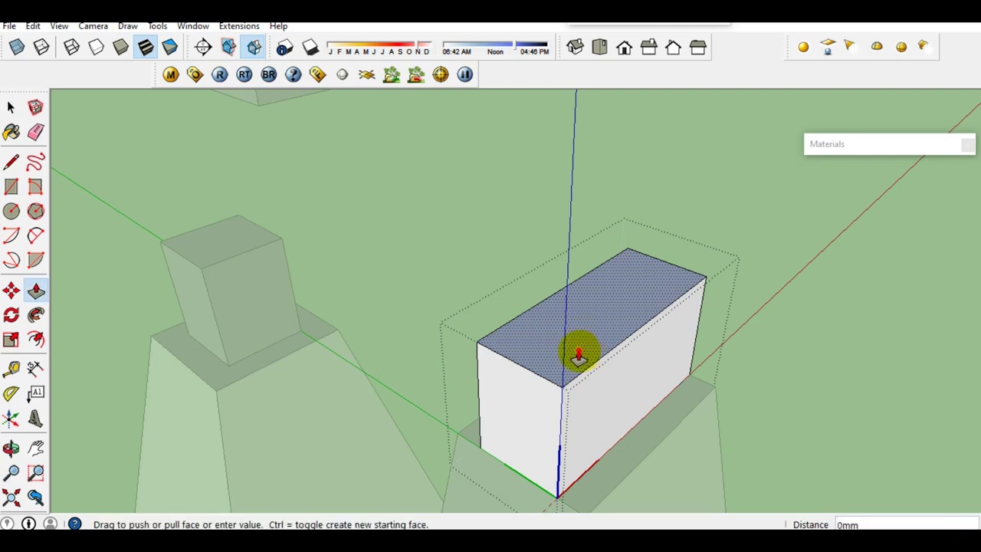
{"action": "left_click", "coordinate": [578, 357]}
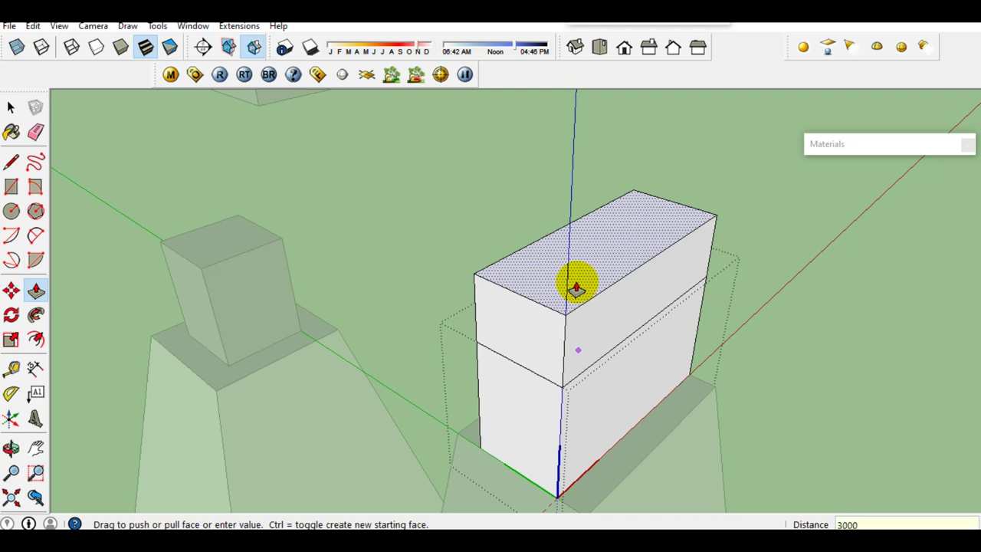
{"action": "type", "text": "3000"}
{"action": "key", "text": "Return"}
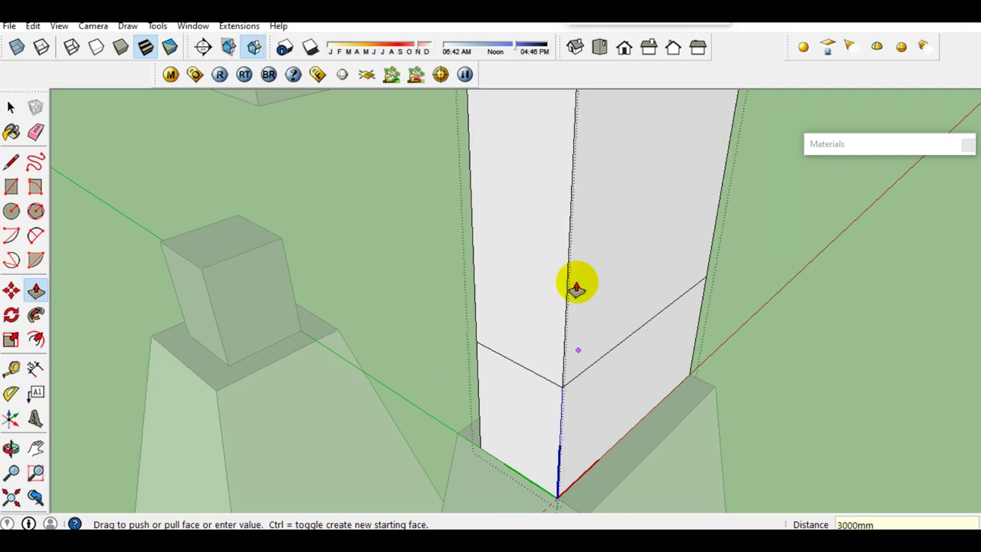
{"action": "key", "text": "space"}
{"action": "mouse_move", "coordinate": [577, 282]}
{"action": "middle_mouse_down"}
{"action": "mouse_move", "coordinate": [537, 460]}
{"action": "mouse_move", "coordinate": [537, 368]}
{"action": "middle_mouse_up"}
{"action": "scroll", "coordinate": [541, 386], "scroll_direction": "up", "scroll_amount": 2}
{"action": "scroll", "coordinate": [543, 330], "scroll_direction": "up", "scroll_amount": 2}
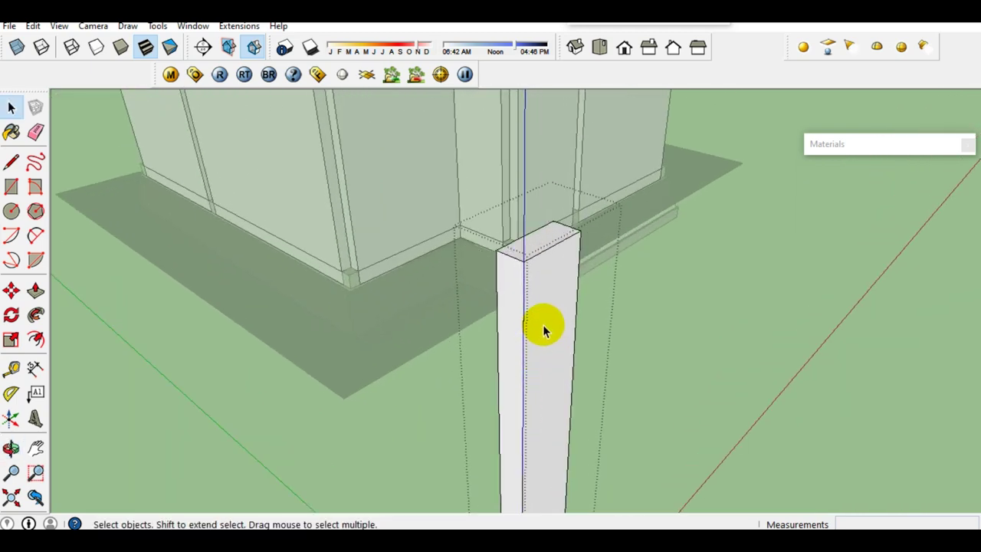
{"action": "middle_click_drag", "start_coordinate": [547, 326], "coordinate": [550, 345]}
{"action": "triple_click", "coordinate": [551, 345]}
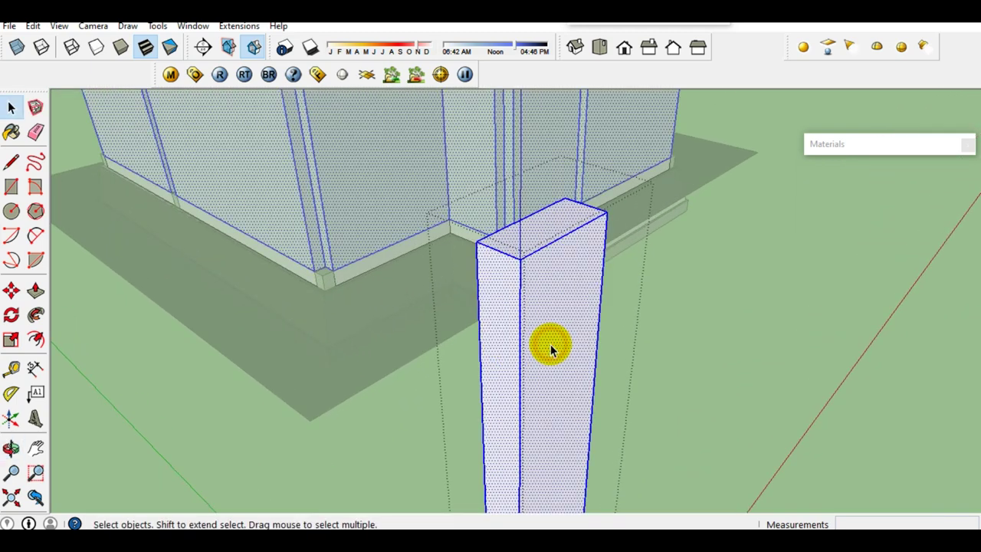
- Group the tall column and make it a component
{"action": "right_click", "coordinate": [558, 344]}
{"action": "left_click", "coordinate": [613, 233]}
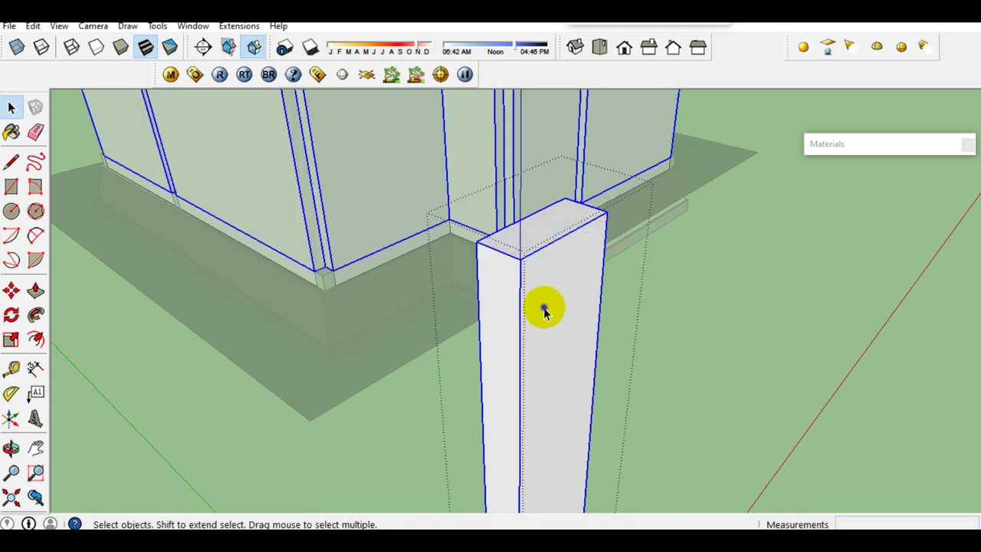
{"action": "right_click", "coordinate": [543, 306]}
{"action": "left_click", "coordinate": [606, 178]}
{"action": "scroll", "coordinate": [541, 261], "scroll_direction": "up", "scroll_amount": 2}
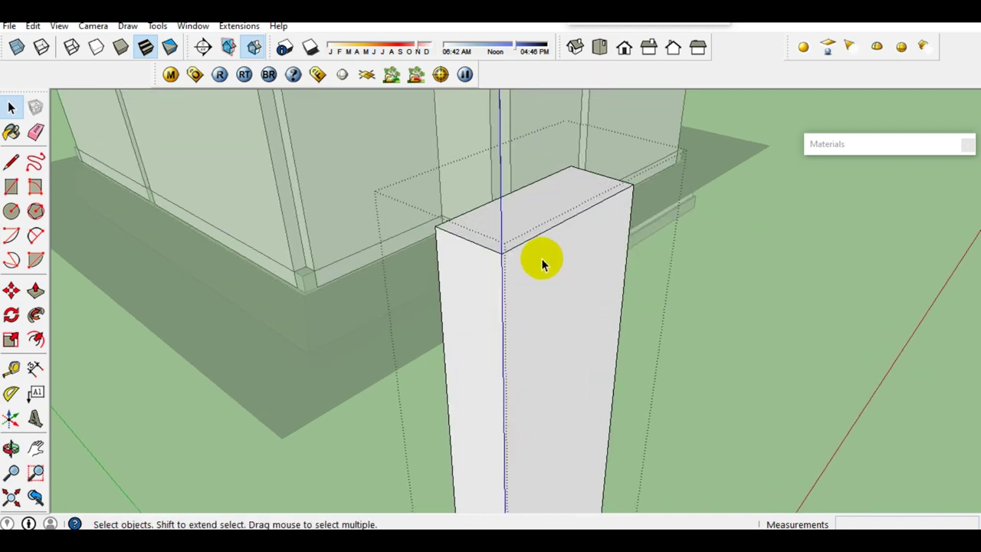
{"action": "middle_click_drag", "start_coordinate": [541, 260], "coordinate": [547, 394]}
{"action": "scroll", "coordinate": [508, 401], "scroll_direction": "up", "scroll_amount": 1}
- Draw a rectangle on the column top and raise it 200 mm
{"action": "key", "text": "r"}
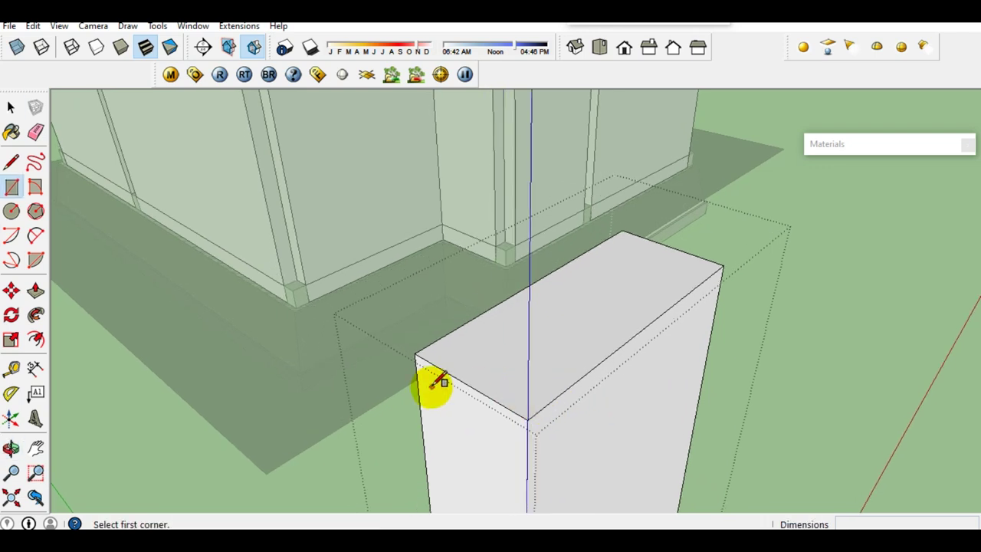
{"action": "left_click", "coordinate": [420, 354]}
{"action": "scroll", "coordinate": [536, 322], "scroll_direction": "up", "scroll_amount": 1}
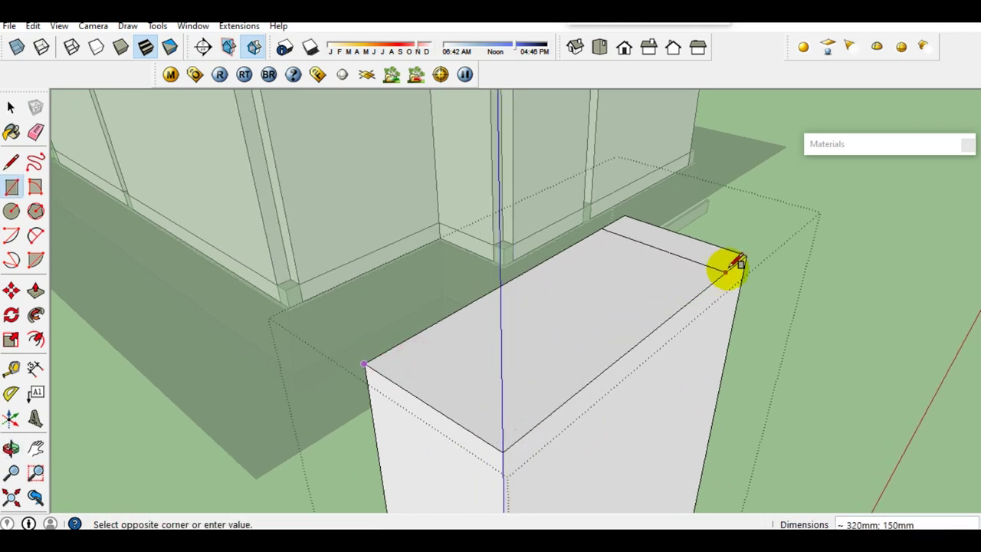
{"action": "key", "text": "space"}
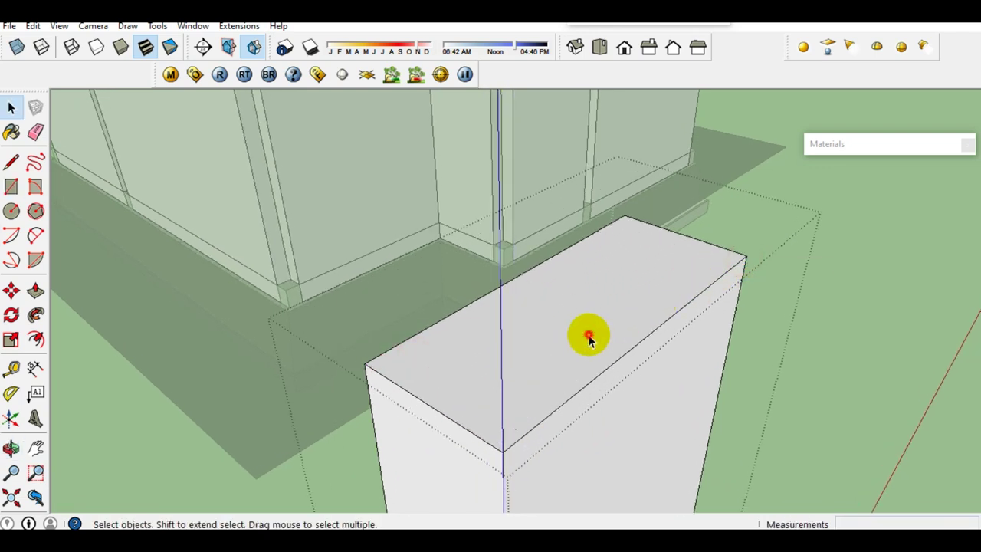
{"action": "left_click", "coordinate": [581, 335]}
{"action": "key", "text": "p"}
{"action": "left_click", "coordinate": [581, 338]}
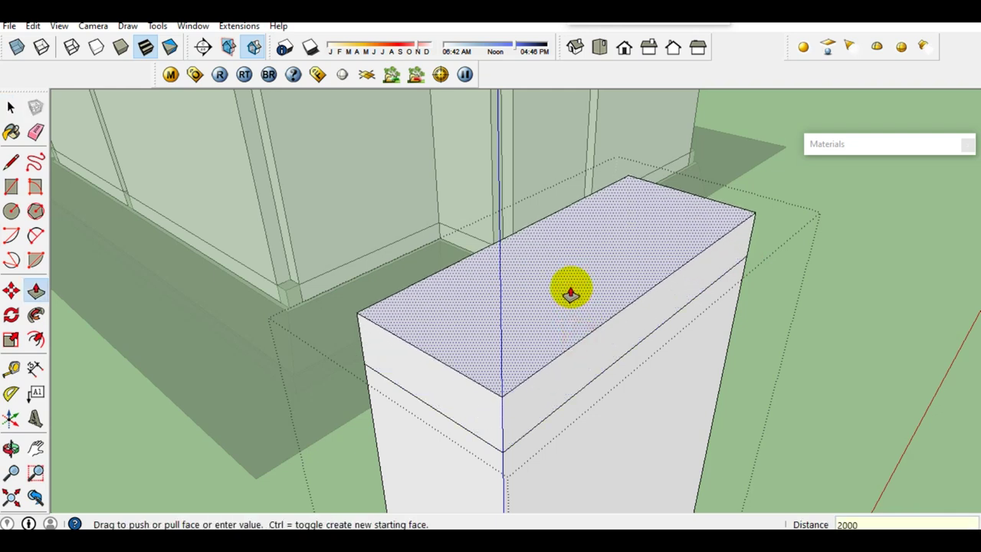
{"action": "type", "text": "200"}
{"action": "key", "text": "Return"}
{"action": "key", "text": "space"}
- Group the raised 200 mm top block and make it its own component
{"action": "triple_click", "coordinate": [571, 287]}
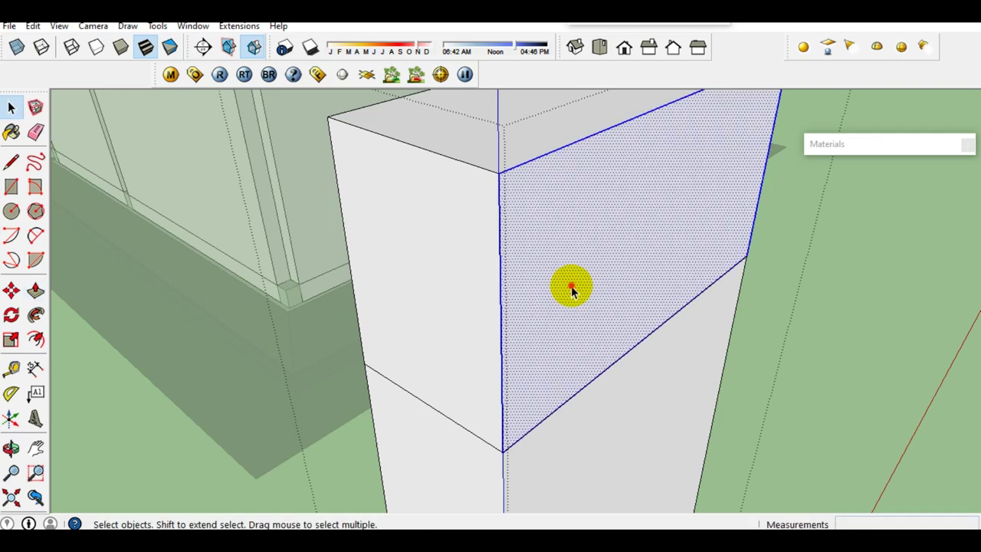
{"action": "right_click", "coordinate": [571, 287]}
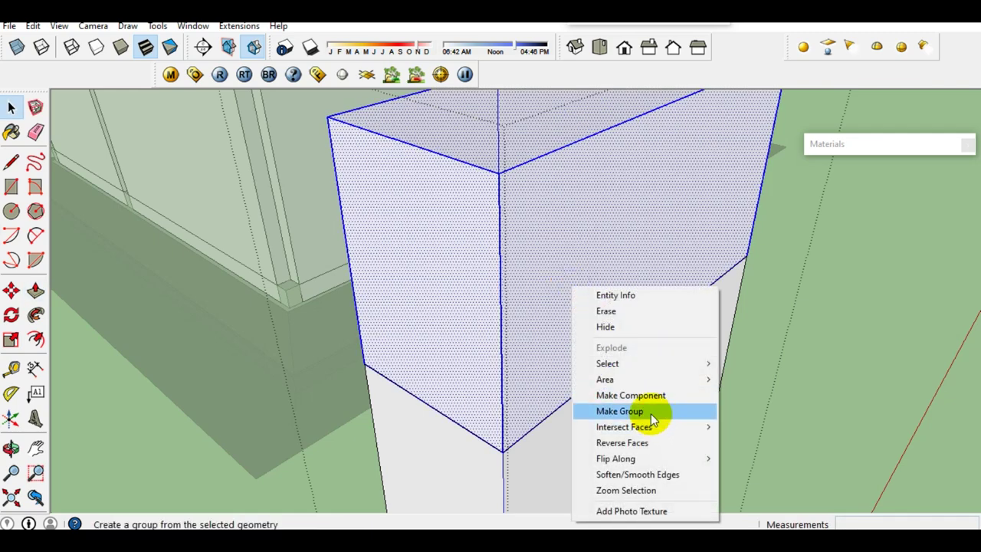
{"action": "left_click", "coordinate": [651, 414]}
{"action": "right_click", "coordinate": [544, 266]}
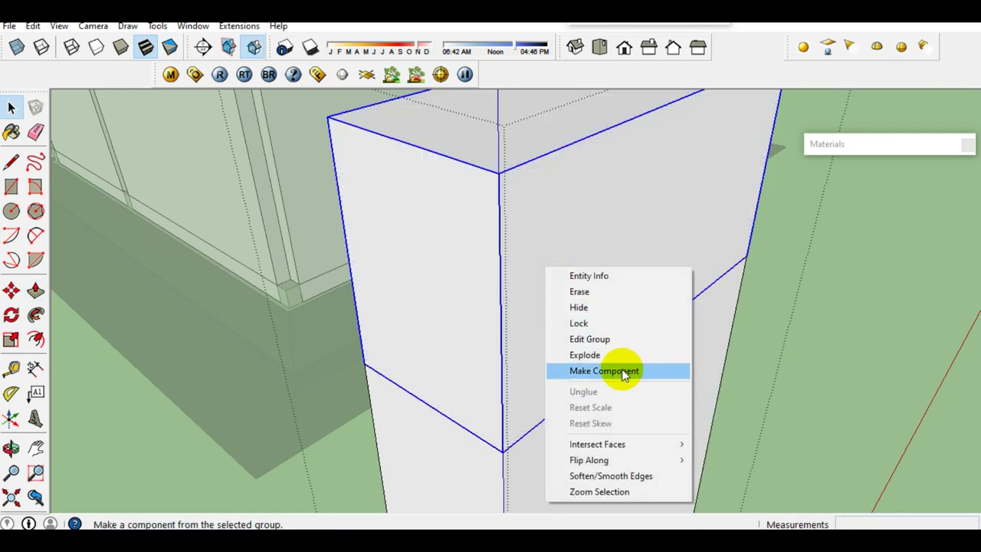
{"action": "left_click", "coordinate": [625, 253]}
{"action": "scroll", "coordinate": [620, 267], "scroll_direction": "down", "scroll_amount": 5}
{"action": "mouse_move", "coordinate": [598, 304]}
{"action": "middle_mouse_down"}
{"action": "mouse_move", "coordinate": [600, 411]}
{"action": "mouse_move", "coordinate": [610, 212]}
{"action": "mouse_move", "coordinate": [597, 372]}
{"action": "middle_mouse_up"}
{"action": "scroll", "coordinate": [642, 406], "scroll_direction": "up", "scroll_amount": 2}
{"action": "scroll", "coordinate": [587, 388], "scroll_direction": "up", "scroll_amount": 2}
{"action": "scroll", "coordinate": [567, 355], "scroll_direction": "up", "scroll_amount": 2}
{"action": "scroll", "coordinate": [574, 366], "scroll_direction": "up", "scroll_amount": 2}
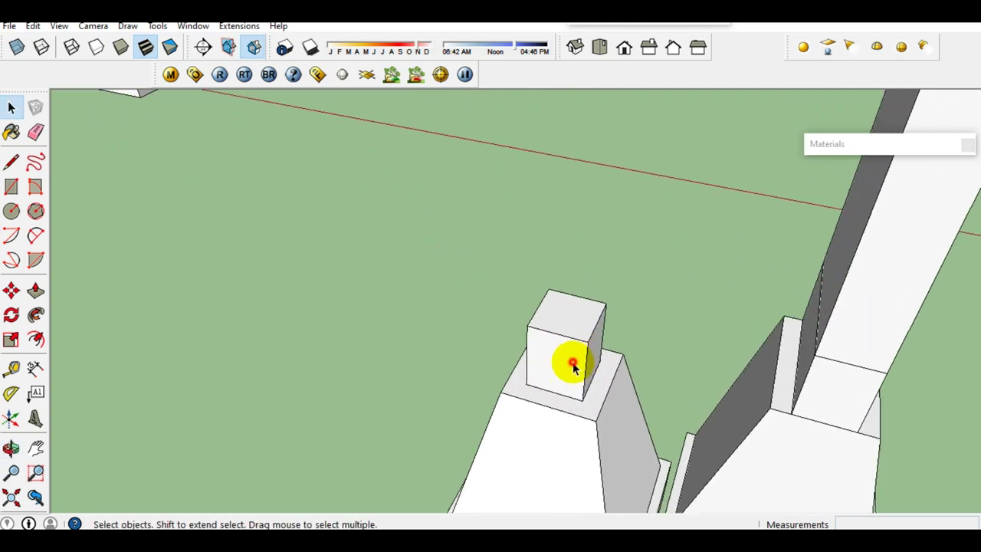
- Group the small block's geometry sitting on the second footing
{"action": "double_click", "coordinate": [573, 366]}
{"action": "scroll", "coordinate": [552, 370], "scroll_direction": "up", "scroll_amount": 1}
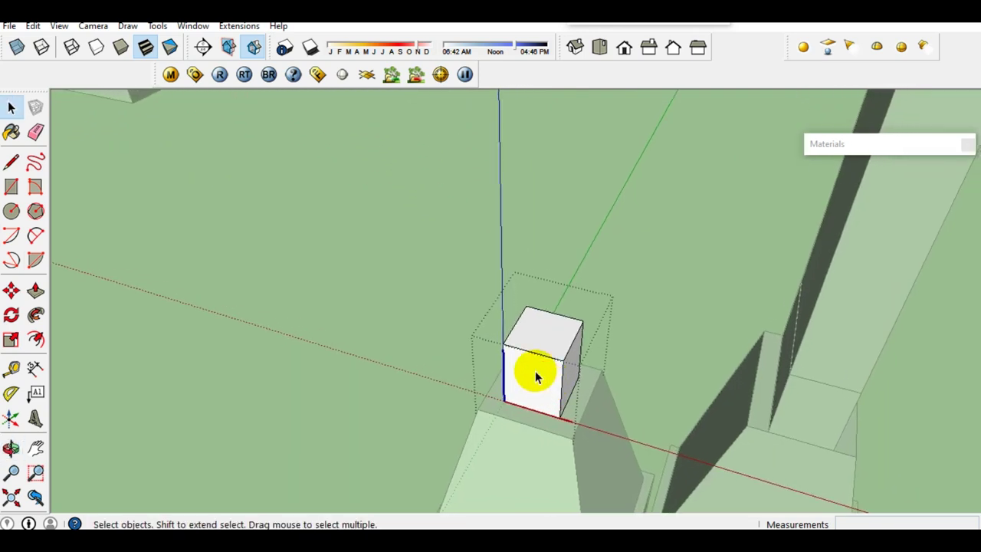
{"action": "scroll", "coordinate": [537, 370], "scroll_direction": "up", "scroll_amount": 1}
{"action": "scroll", "coordinate": [537, 369], "scroll_direction": "up", "scroll_amount": 1}
{"action": "triple_click", "coordinate": [537, 369]}
{"action": "right_click", "coordinate": [536, 369]}
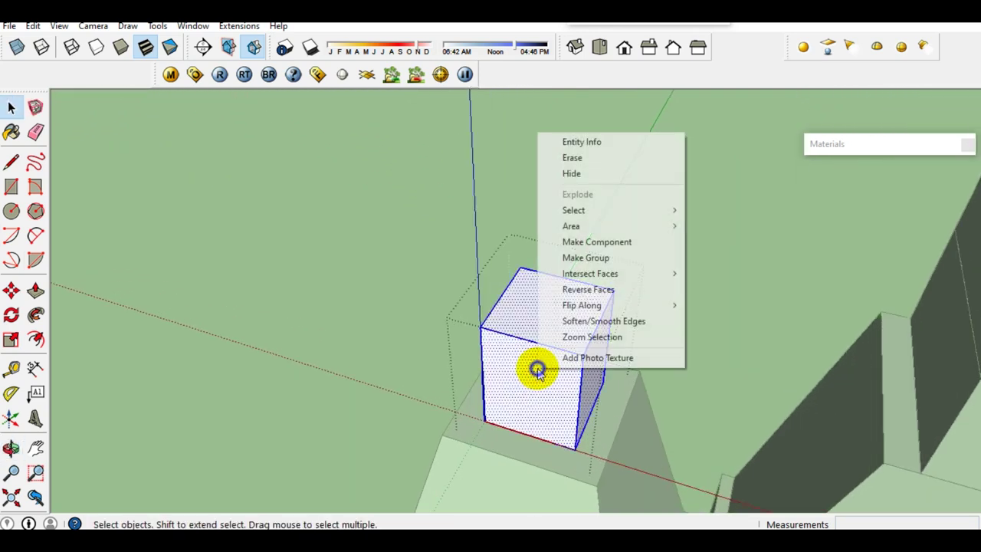
{"action": "left_click", "coordinate": [586, 257]}
- Pull the block's top face up 3000mm to form a tall column
{"action": "mouse_move", "coordinate": [576, 332]}
{"action": "middle_mouse_down"}
{"action": "mouse_move", "coordinate": [548, 383]}
{"action": "mouse_move", "coordinate": [559, 390]}
{"action": "middle_mouse_up"}
{"action": "key", "text": "r"}
{"action": "scroll", "coordinate": [483, 334], "scroll_direction": "up", "scroll_amount": 1}
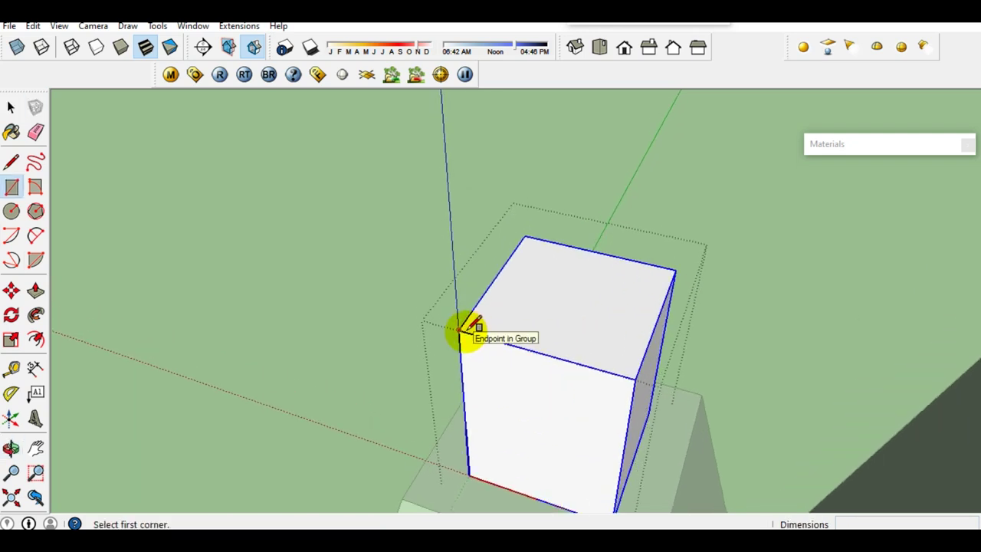
{"action": "left_click", "coordinate": [459, 331]}
{"action": "key", "text": "space"}
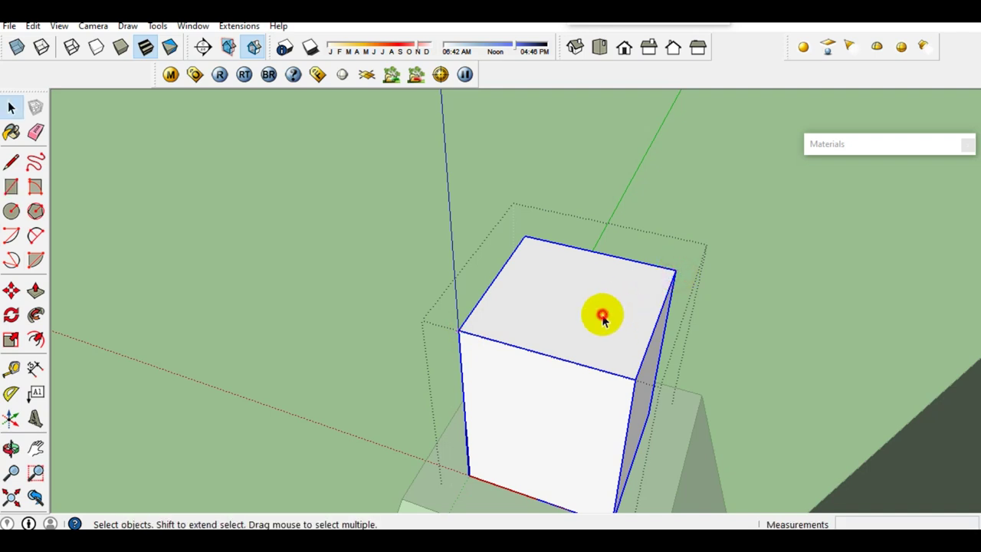
{"action": "left_click", "coordinate": [602, 318]}
{"action": "key", "text": "p"}
{"action": "left_click_drag", "start_coordinate": [602, 319], "coordinate": [594, 198]}
{"action": "type", "text": "3000"}
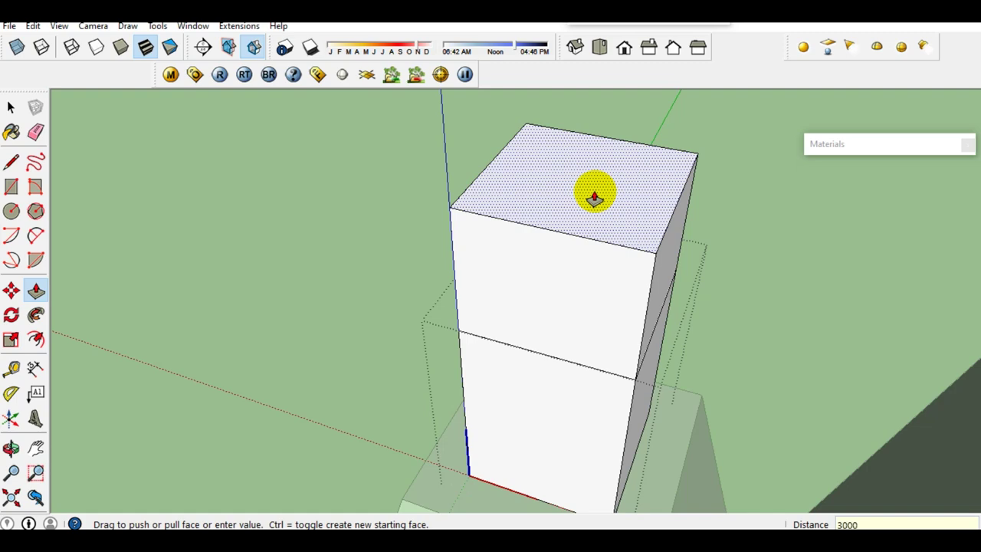
{"action": "key", "text": "Return"}
- Select the new tall column and bring up its context menu
{"action": "scroll", "coordinate": [592, 232], "scroll_direction": "down", "scroll_amount": 3}
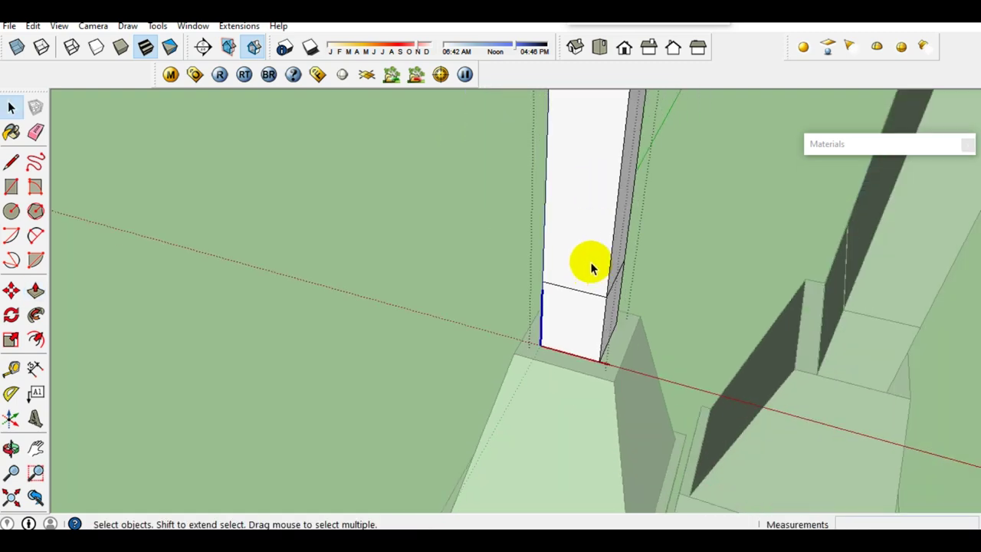
{"action": "mouse_move", "coordinate": [590, 261]}
{"action": "middle_mouse_down"}
{"action": "mouse_move", "coordinate": [564, 388]}
{"action": "mouse_move", "coordinate": [564, 302]}
{"action": "mouse_move", "coordinate": [561, 390]}
{"action": "mouse_move", "coordinate": [565, 314]}
{"action": "middle_mouse_up"}
{"action": "left_click", "coordinate": [565, 307]}
{"action": "right_click", "coordinate": [563, 303]}
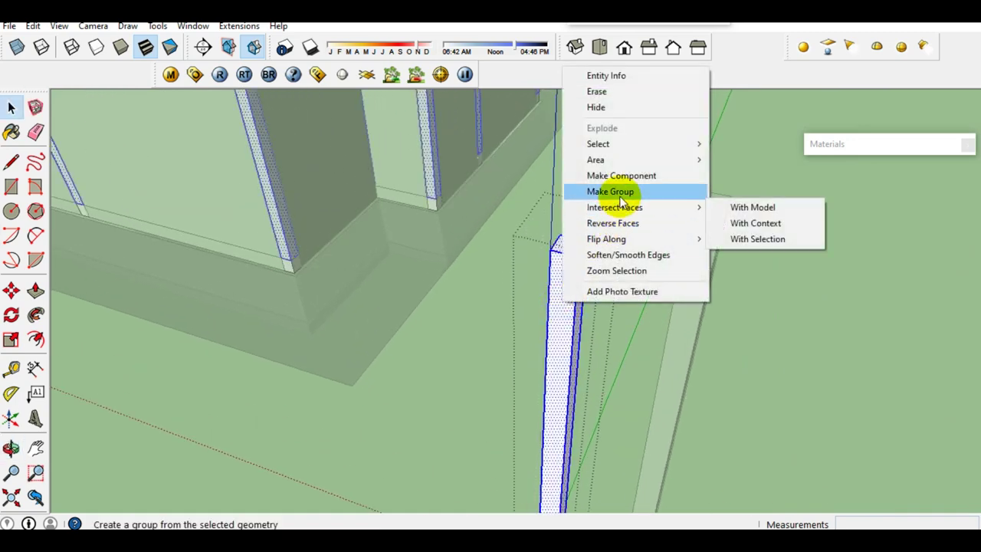
- Make the tall column its own group
{"action": "left_click", "coordinate": [621, 192]}
{"action": "right_click", "coordinate": [561, 293]}
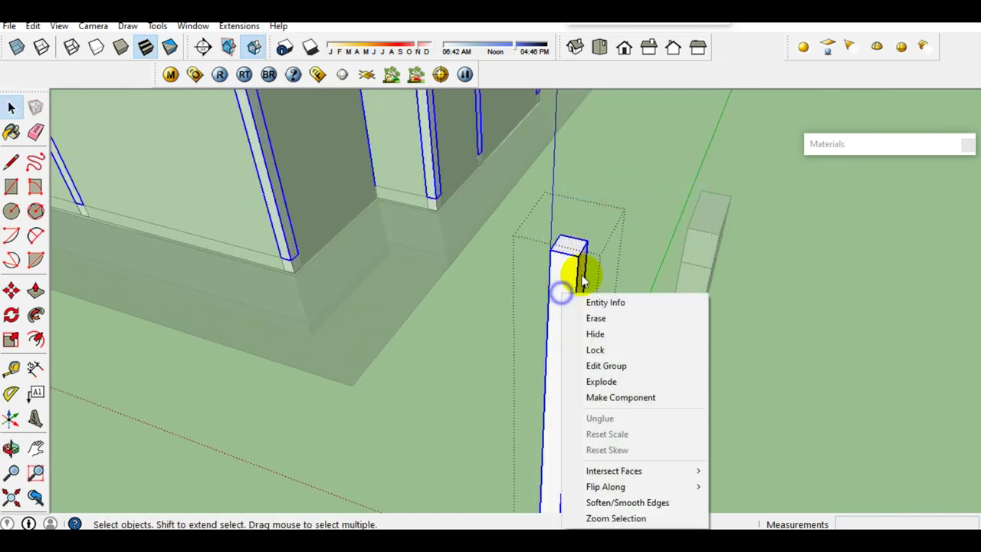
{"action": "key", "text": "Escape"}
{"action": "middle_click_drag", "start_coordinate": [585, 322], "coordinate": [556, 361]}
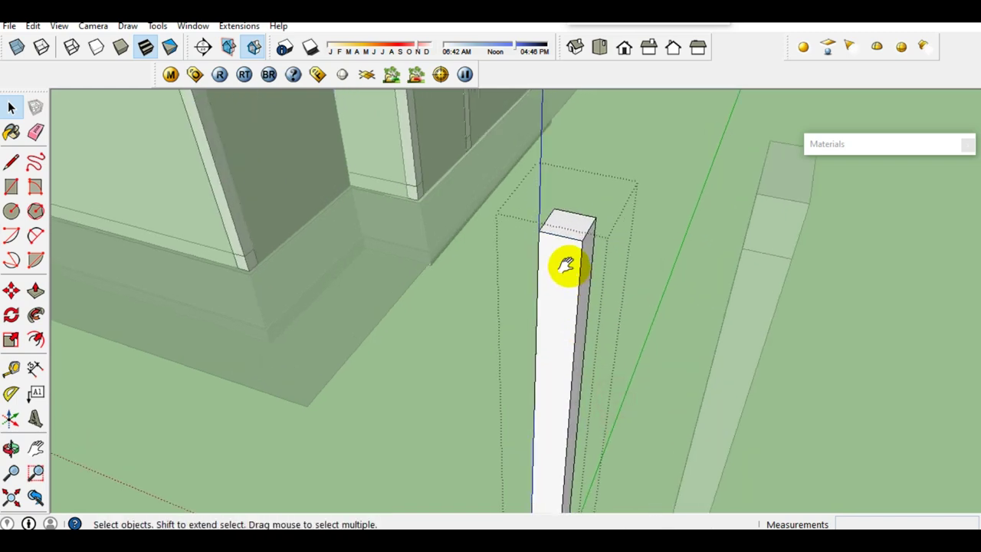
- Draw a rectangle on the column top and pull it up 200mm, level with the neighbouring block
{"action": "key", "text": "r"}
{"action": "left_click", "coordinate": [523, 317]}
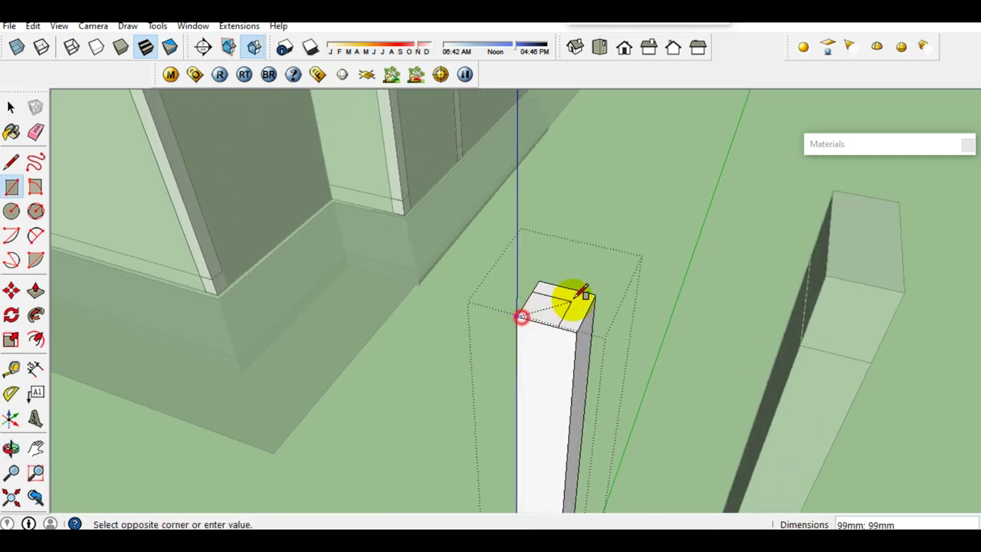
{"action": "left_click", "coordinate": [597, 293]}
{"action": "key", "text": "space"}
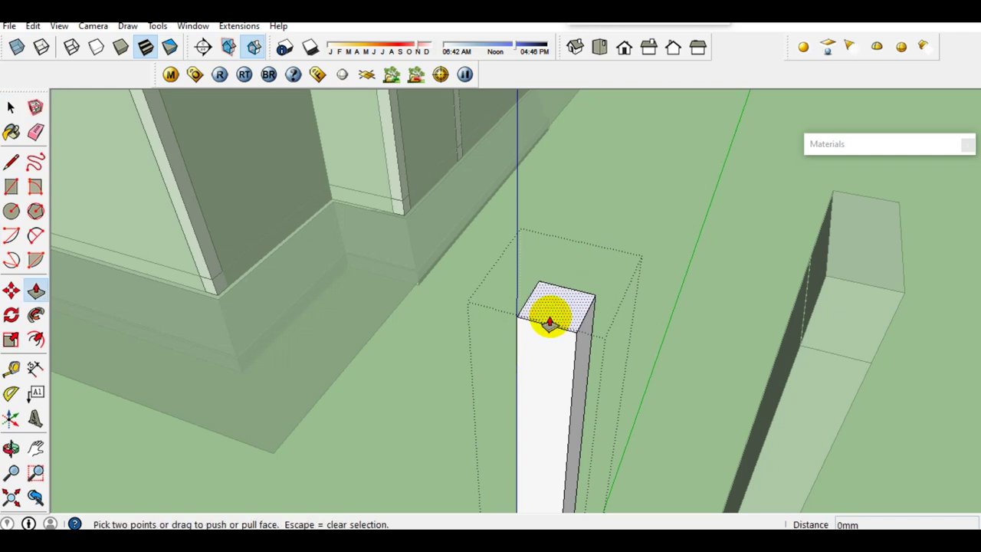
{"action": "left_click_drag", "start_coordinate": [550, 322], "coordinate": [832, 284]}
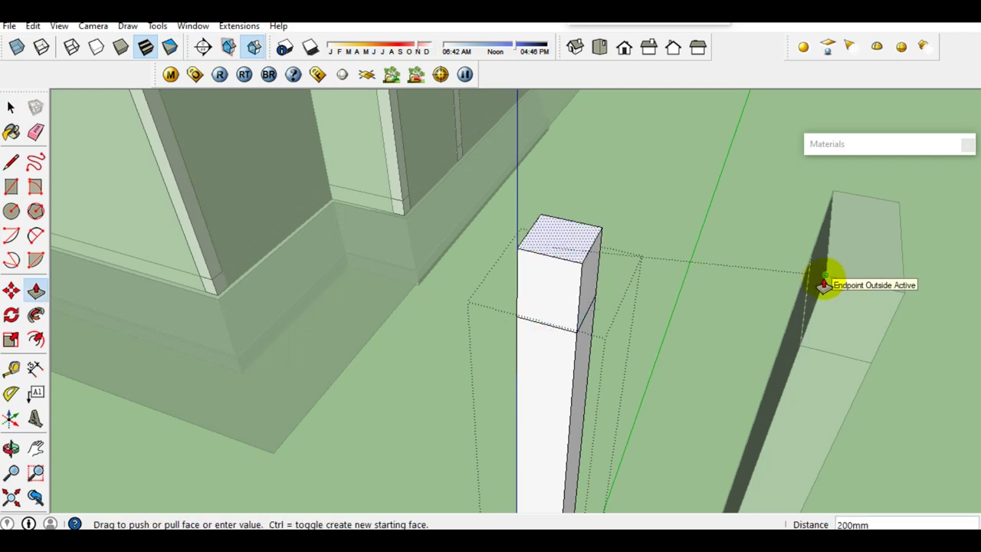
{"action": "left_click", "coordinate": [825, 276]}
{"action": "key", "text": "space"}
- Group the new 200mm top block on the column
{"action": "right_click", "coordinate": [554, 288]}
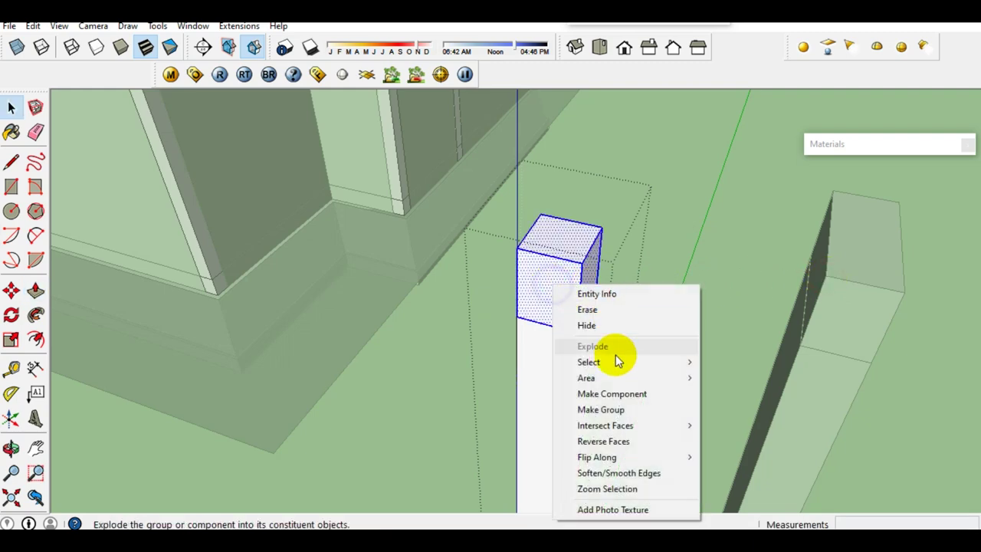
{"action": "left_click", "coordinate": [599, 407]}
{"action": "right_click", "coordinate": [548, 284]}
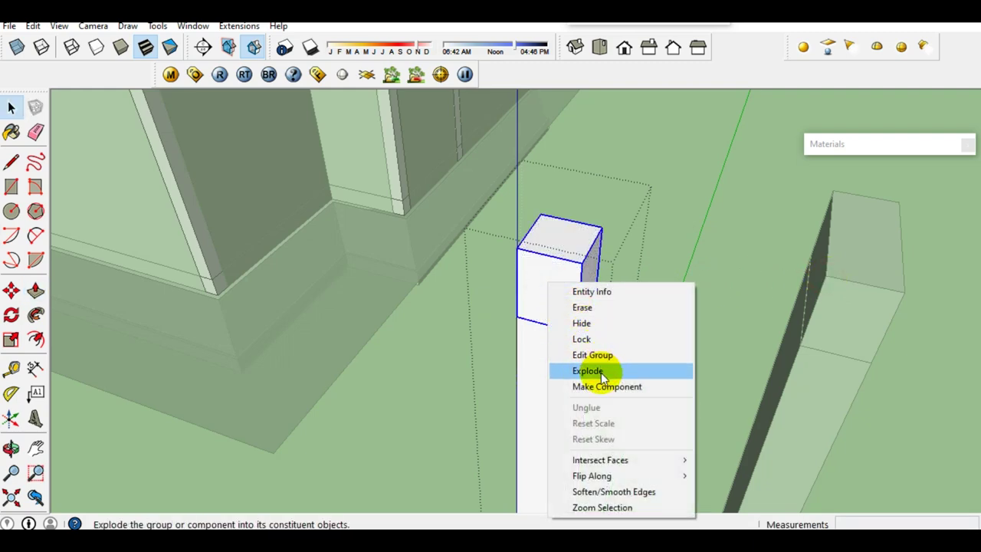
{"action": "mouse_move", "coordinate": [602, 405]}
{"action": "middle_mouse_down"}
{"action": "mouse_move", "coordinate": [588, 321]}
{"action": "mouse_move", "coordinate": [637, 322]}
{"action": "mouse_move", "coordinate": [646, 361]}
{"action": "middle_mouse_up"}
{"action": "scroll", "coordinate": [589, 316], "scroll_direction": "down", "scroll_amount": 3}
- Switch to Front view and explode the foundation wall group into separate pieces
{"action": "scroll", "coordinate": [500, 328], "scroll_direction": "down", "scroll_amount": 3}
{"action": "mouse_move", "coordinate": [499, 328]}
{"action": "middle_mouse_down"}
{"action": "mouse_move", "coordinate": [451, 296]}
{"action": "mouse_move", "coordinate": [705, 208]}
{"action": "mouse_move", "coordinate": [701, 169]}
{"action": "middle_mouse_up"}
{"action": "scroll", "coordinate": [508, 230], "scroll_direction": "up", "scroll_amount": 3}
{"action": "mouse_move", "coordinate": [508, 230]}
{"action": "middle_mouse_down"}
{"action": "mouse_move", "coordinate": [342, 196]}
{"action": "mouse_move", "coordinate": [388, 208]}
{"action": "mouse_move", "coordinate": [407, 202]}
{"action": "middle_mouse_up"}
{"action": "scroll", "coordinate": [343, 196], "scroll_direction": "down", "scroll_amount": 3}
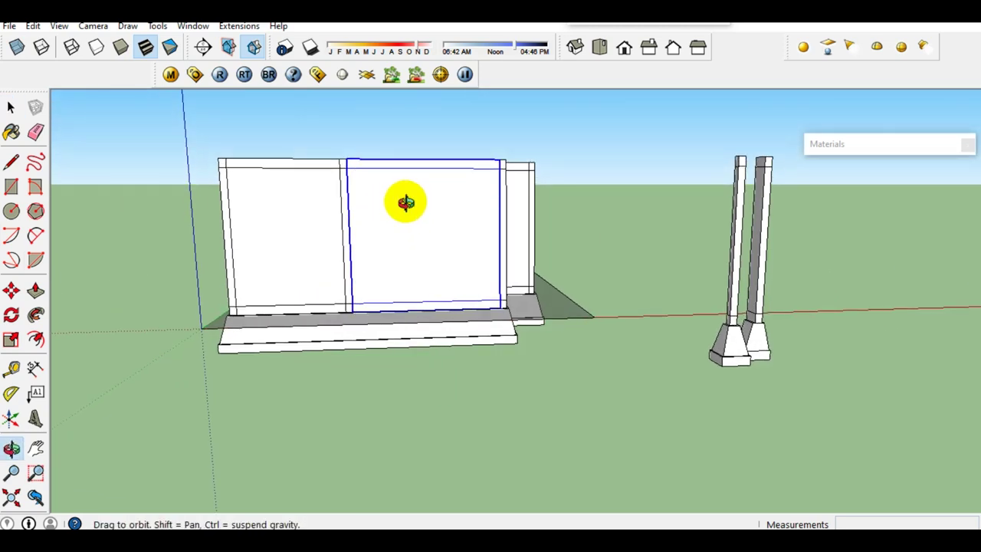
{"action": "left_click", "coordinate": [622, 52]}
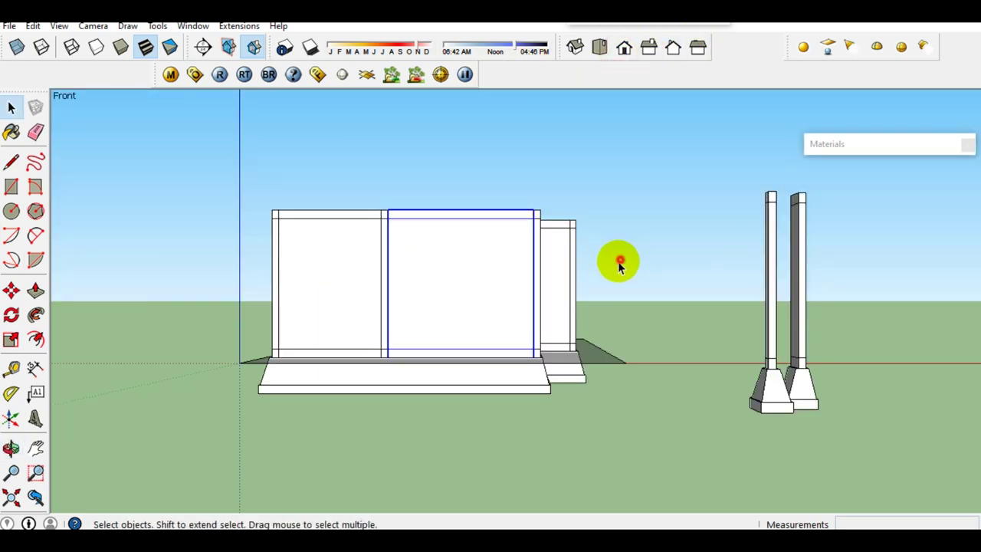
{"action": "right_click", "coordinate": [455, 234]}
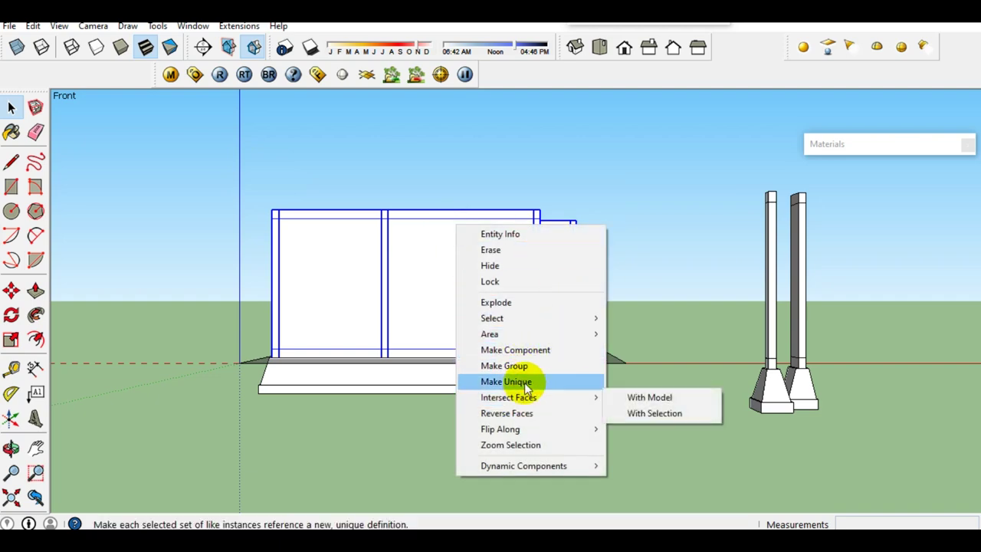
{"action": "left_click", "coordinate": [515, 307]}
- Select the front panel, side panel and narrow corner post at the front corner
{"action": "middle_click_drag", "start_coordinate": [478, 306], "coordinate": [383, 438]}
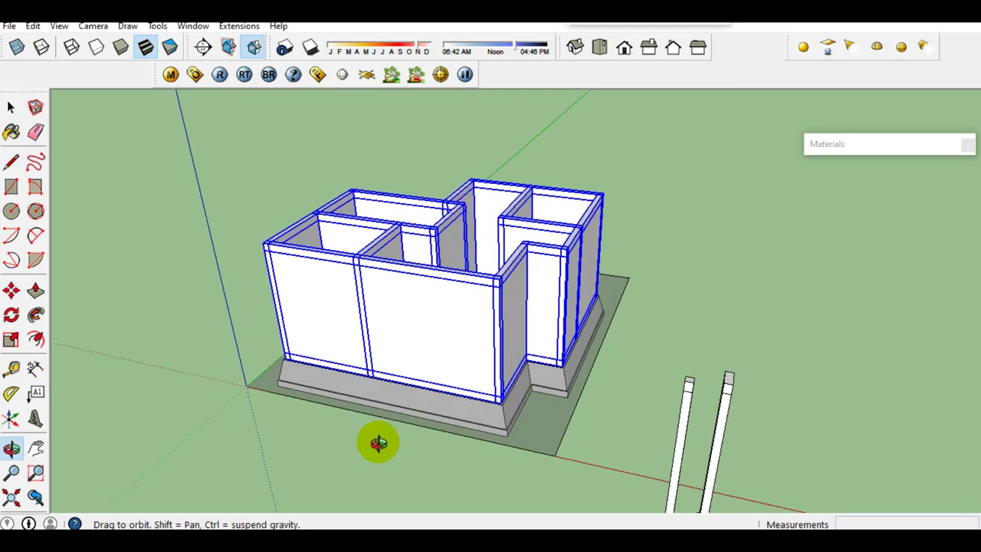
{"action": "left_click", "coordinate": [719, 280]}
{"action": "scroll", "coordinate": [332, 311], "scroll_direction": "up", "scroll_amount": 3}
{"action": "middle_click_drag", "start_coordinate": [331, 311], "coordinate": [501, 311]}
{"action": "scroll", "coordinate": [410, 376], "scroll_direction": "up", "scroll_amount": 3}
{"action": "mouse_move", "coordinate": [409, 376]}
{"action": "middle_mouse_down"}
{"action": "mouse_move", "coordinate": [368, 346]}
{"action": "mouse_move", "coordinate": [513, 331]}
{"action": "middle_mouse_up"}
{"action": "left_click", "coordinate": [455, 351]}
{"action": "scroll", "coordinate": [517, 347], "scroll_direction": "up", "scroll_amount": 2}
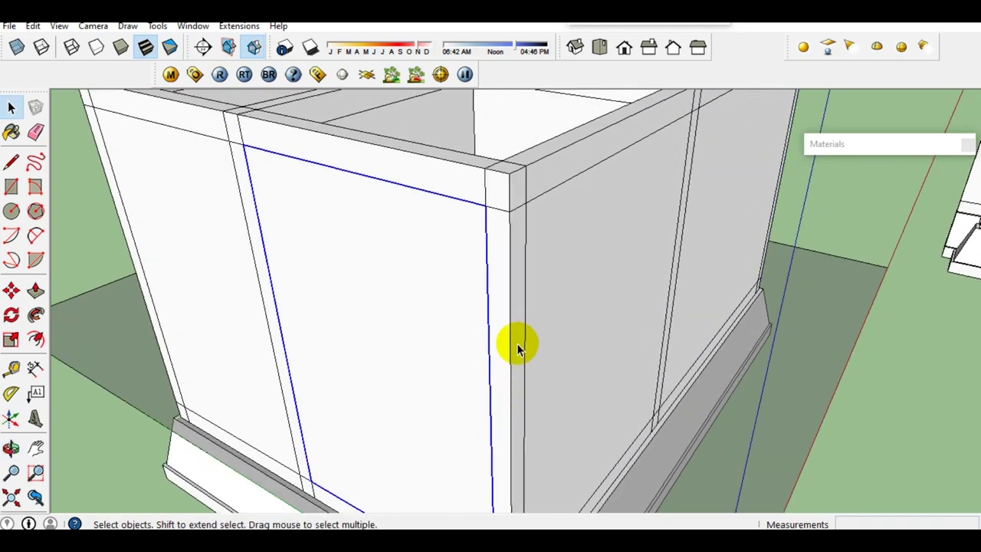
{"action": "left_click", "coordinate": [559, 328]}
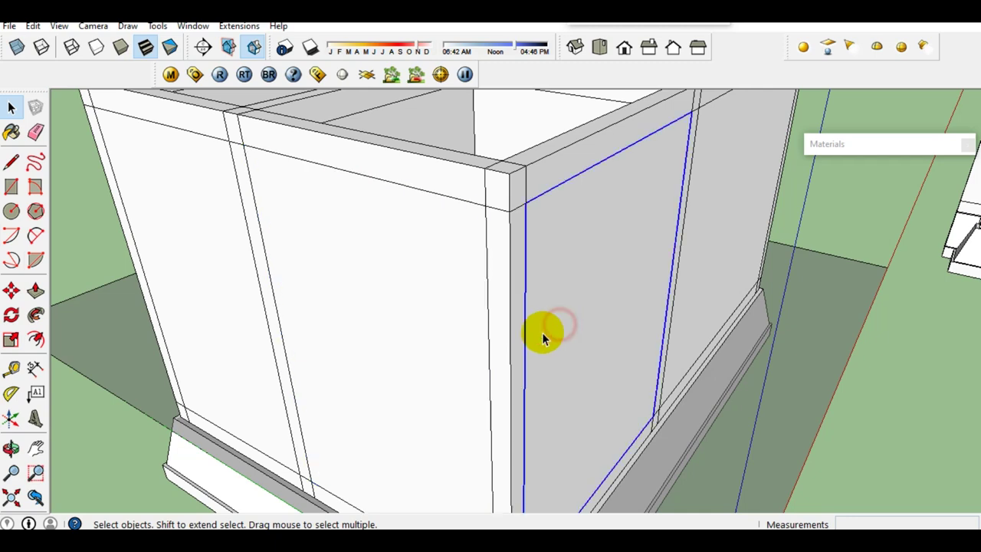
{"action": "mouse_move", "coordinate": [509, 359]}
{"action": "middle_mouse_down"}
{"action": "mouse_move", "coordinate": [508, 390]}
{"action": "mouse_move", "coordinate": [495, 372]}
{"action": "mouse_move", "coordinate": [438, 360]}
{"action": "middle_mouse_up"}
{"action": "left_click", "coordinate": [501, 368]}
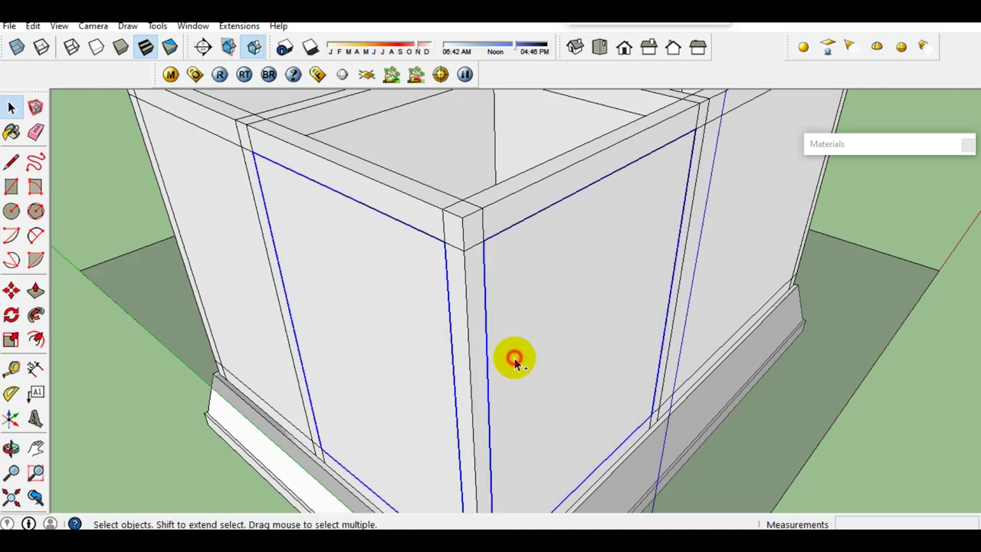
{"action": "right_click", "coordinate": [473, 376]}
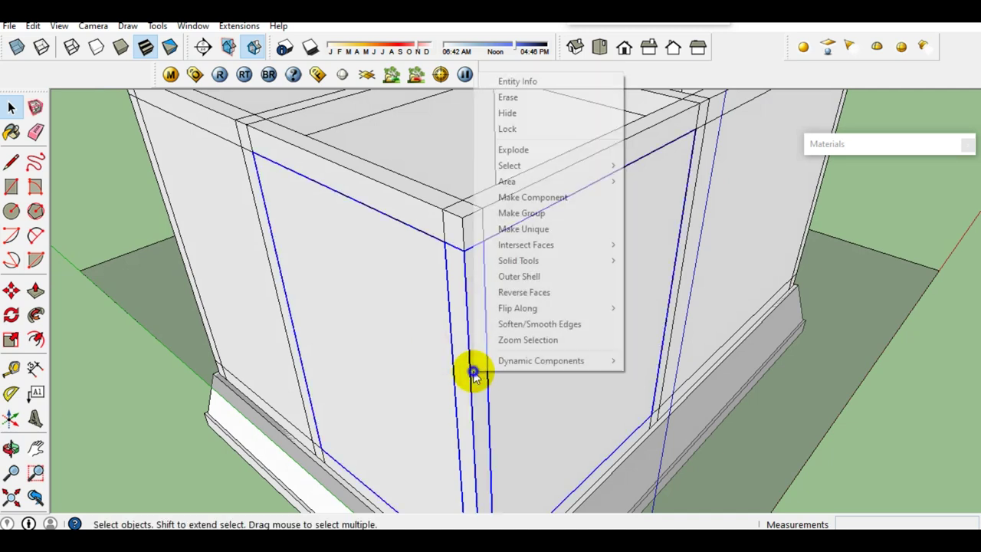
- Merge the corner post and its two adjoining panels into one Outer Shell solid
{"action": "left_click", "coordinate": [528, 279]}
{"action": "mouse_move", "coordinate": [641, 243]}
{"action": "middle_mouse_down"}
{"action": "mouse_move", "coordinate": [437, 208]}
{"action": "mouse_move", "coordinate": [534, 214]}
{"action": "mouse_move", "coordinate": [524, 253]}
{"action": "mouse_move", "coordinate": [390, 320]}
{"action": "mouse_move", "coordinate": [529, 331]}
{"action": "mouse_move", "coordinate": [526, 391]}
{"action": "mouse_move", "coordinate": [559, 241]}
{"action": "mouse_move", "coordinate": [668, 263]}
{"action": "middle_mouse_up"}
{"action": "scroll", "coordinate": [486, 373], "scroll_direction": "up", "scroll_amount": 3}
{"action": "scroll", "coordinate": [737, 302], "scroll_direction": "down", "scroll_amount": 3}
- Zoom out to the whole building and select the first front panel
{"action": "mouse_move", "coordinate": [737, 302]}
{"action": "middle_mouse_down"}
{"action": "mouse_move", "coordinate": [449, 342]}
{"action": "mouse_move", "coordinate": [471, 335]}
{"action": "mouse_move", "coordinate": [419, 358]}
{"action": "middle_mouse_up"}
{"action": "scroll", "coordinate": [471, 337], "scroll_direction": "down", "scroll_amount": 2}
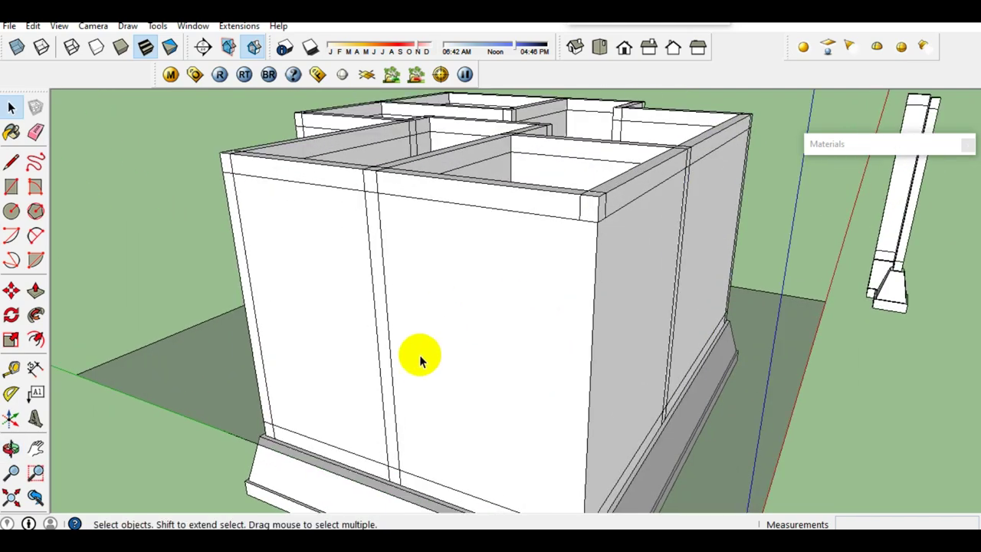
{"action": "left_click", "coordinate": [408, 351]}
- Merge the two front wall panels into one Outer Shell solid
{"action": "left_click", "coordinate": [335, 340], "text": "shift"}
{"action": "scroll", "coordinate": [383, 355], "scroll_direction": "up", "scroll_amount": 2}
{"action": "scroll", "coordinate": [386, 361], "scroll_direction": "down", "scroll_amount": 2}
{"action": "mouse_move", "coordinate": [386, 361]}
{"action": "middle_mouse_down"}
{"action": "mouse_move", "coordinate": [293, 371]}
{"action": "mouse_move", "coordinate": [502, 371]}
{"action": "middle_mouse_up"}
{"action": "scroll", "coordinate": [518, 372], "scroll_direction": "up", "scroll_amount": 3}
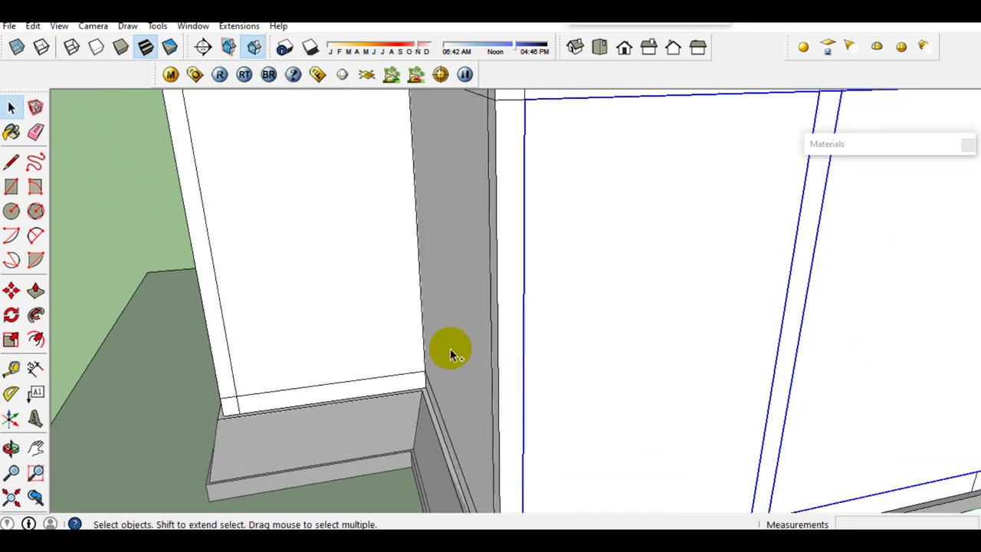
{"action": "scroll", "coordinate": [357, 379], "scroll_direction": "down", "scroll_amount": 3}
{"action": "scroll", "coordinate": [574, 373], "scroll_direction": "up", "scroll_amount": 1}
{"action": "right_click", "coordinate": [468, 355]}
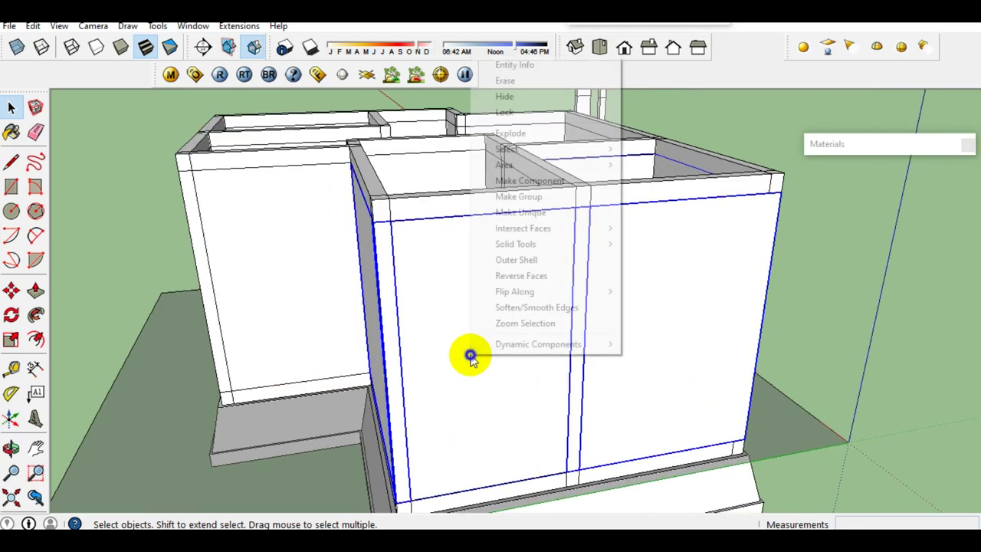
{"action": "left_click", "coordinate": [531, 261]}
{"action": "scroll", "coordinate": [554, 326], "scroll_direction": "down", "scroll_amount": 3}
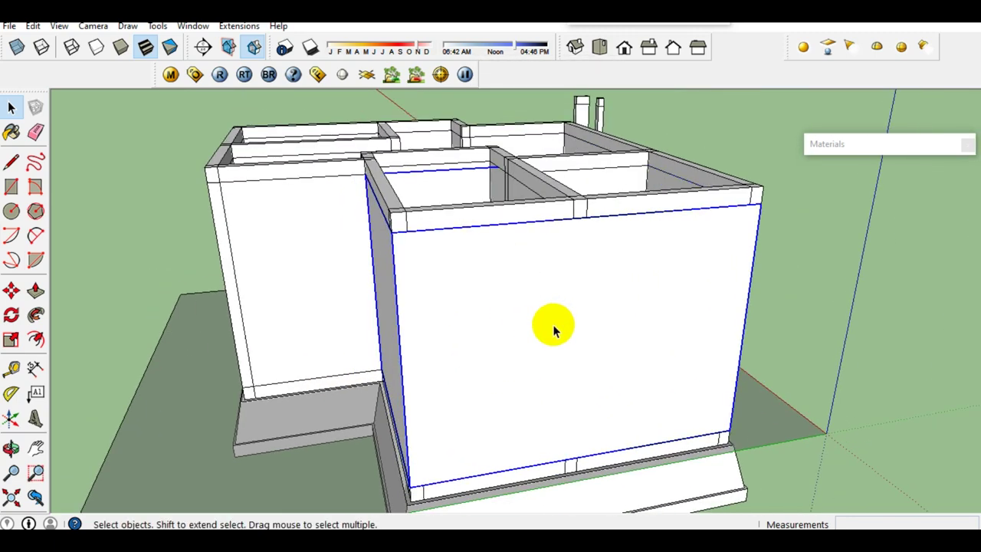
{"action": "middle_click_drag", "start_coordinate": [554, 326], "coordinate": [405, 333]}
{"action": "mouse_move", "coordinate": [815, 287]}
{"action": "middle_mouse_down"}
{"action": "mouse_move", "coordinate": [433, 357]}
{"action": "mouse_move", "coordinate": [667, 339]}
{"action": "mouse_move", "coordinate": [614, 342]}
{"action": "middle_mouse_up"}
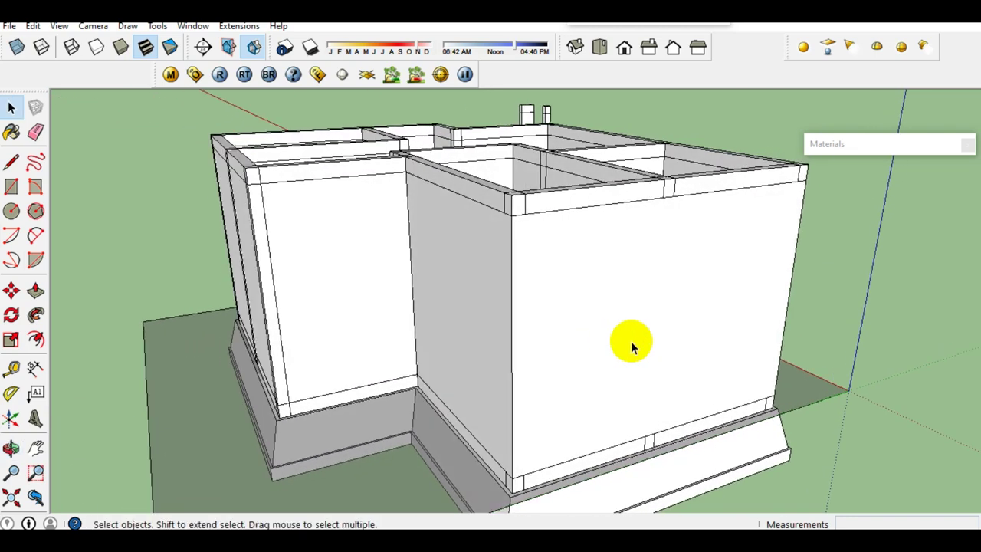
- Move the column with its tapered footing onto the ground right of the foundation walls
{"action": "middle_click_drag", "start_coordinate": [632, 346], "coordinate": [390, 350]}
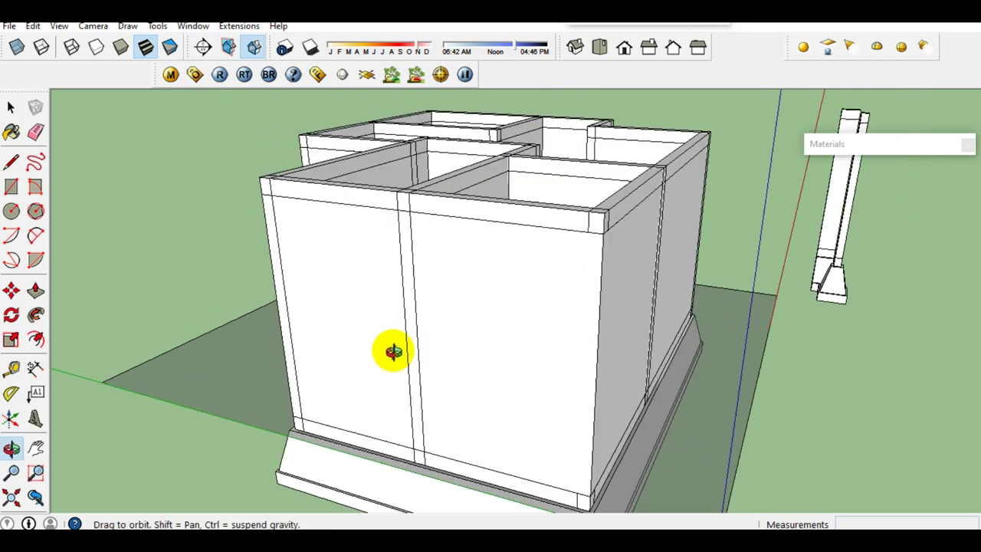
{"action": "middle_click_drag", "start_coordinate": [516, 351], "coordinate": [574, 396]}
{"action": "scroll", "coordinate": [535, 345], "scroll_direction": "up", "scroll_amount": 2}
{"action": "middle_click_drag", "start_coordinate": [534, 345], "coordinate": [376, 332]}
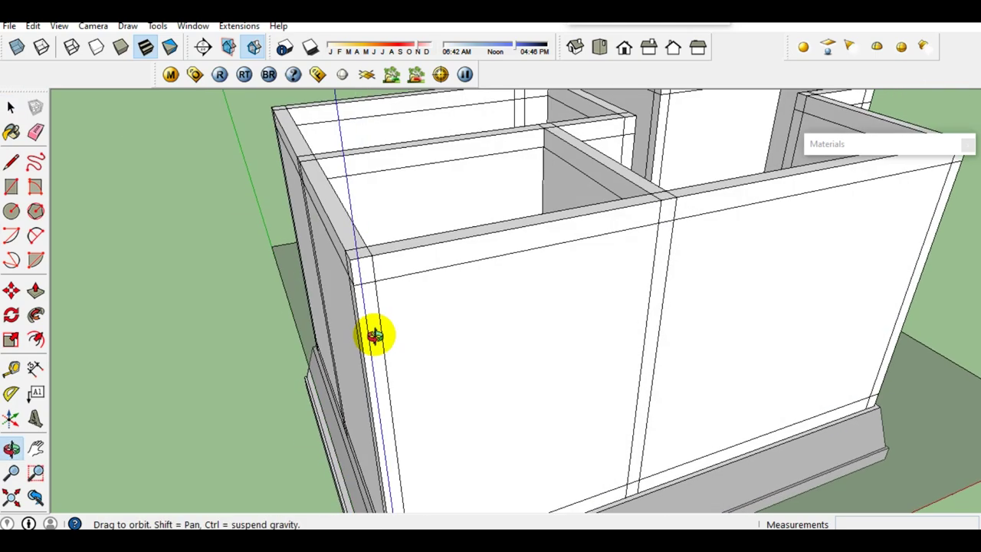
{"action": "scroll", "coordinate": [480, 332], "scroll_direction": "down", "scroll_amount": 2}
{"action": "scroll", "coordinate": [468, 333], "scroll_direction": "down", "scroll_amount": 1}
{"action": "mouse_move", "coordinate": [468, 332]}
{"action": "middle_mouse_down"}
{"action": "mouse_move", "coordinate": [681, 324]}
{"action": "mouse_move", "coordinate": [383, 345]}
{"action": "middle_mouse_up"}
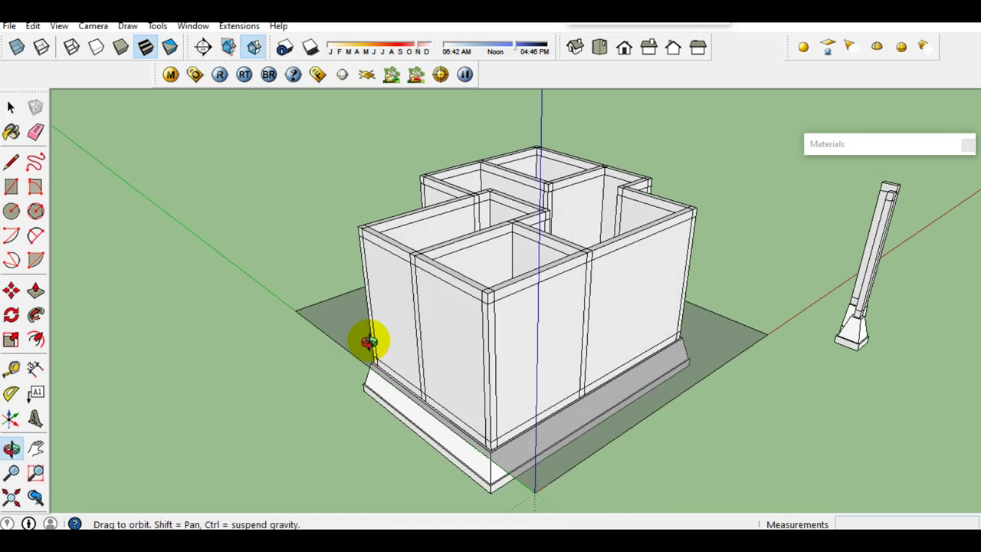
{"action": "scroll", "coordinate": [402, 347], "scroll_direction": "down", "scroll_amount": 2}
{"action": "scroll", "coordinate": [401, 347], "scroll_direction": "down", "scroll_amount": 1}
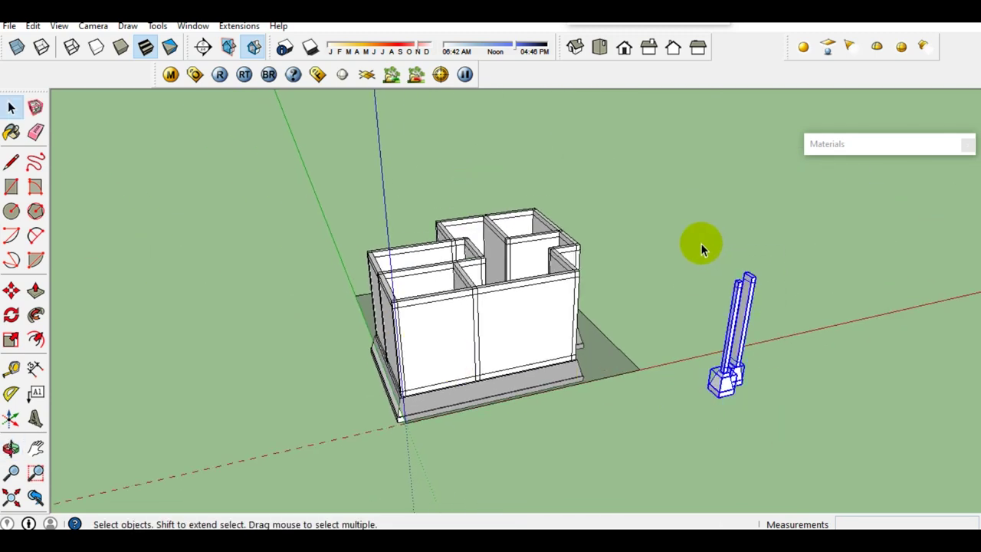
{"action": "key", "text": "m"}
{"action": "left_click", "coordinate": [630, 417]}
{"action": "left_click", "coordinate": [804, 369]}
{"action": "key", "text": "space"}
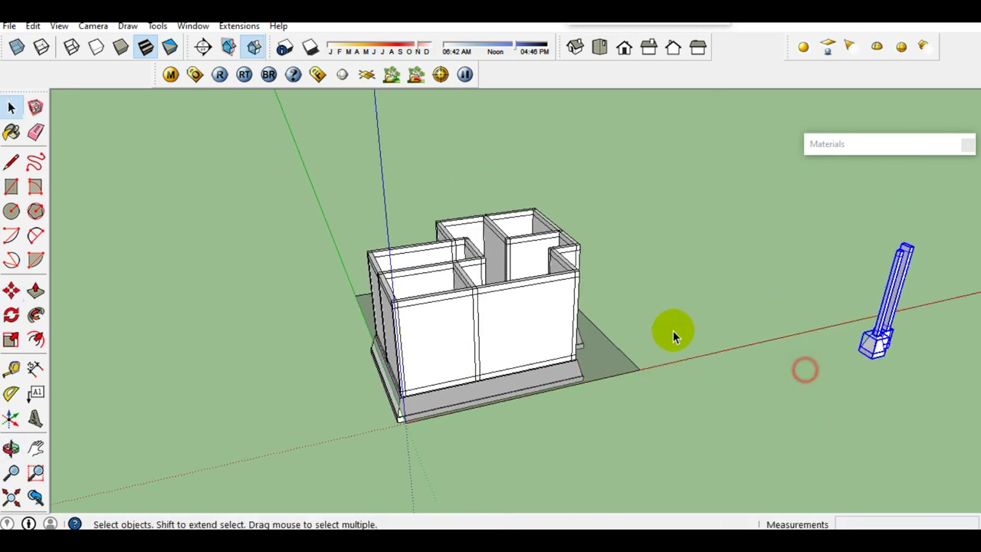
{"action": "scroll", "coordinate": [672, 330], "scroll_direction": "up", "scroll_amount": 3}
{"action": "mouse_move", "coordinate": [449, 318]}
{"action": "middle_mouse_down"}
{"action": "mouse_move", "coordinate": [258, 313]}
{"action": "mouse_move", "coordinate": [449, 304]}
{"action": "mouse_move", "coordinate": [496, 266]}
{"action": "middle_mouse_up"}
{"action": "left_click", "coordinate": [204, 47]}
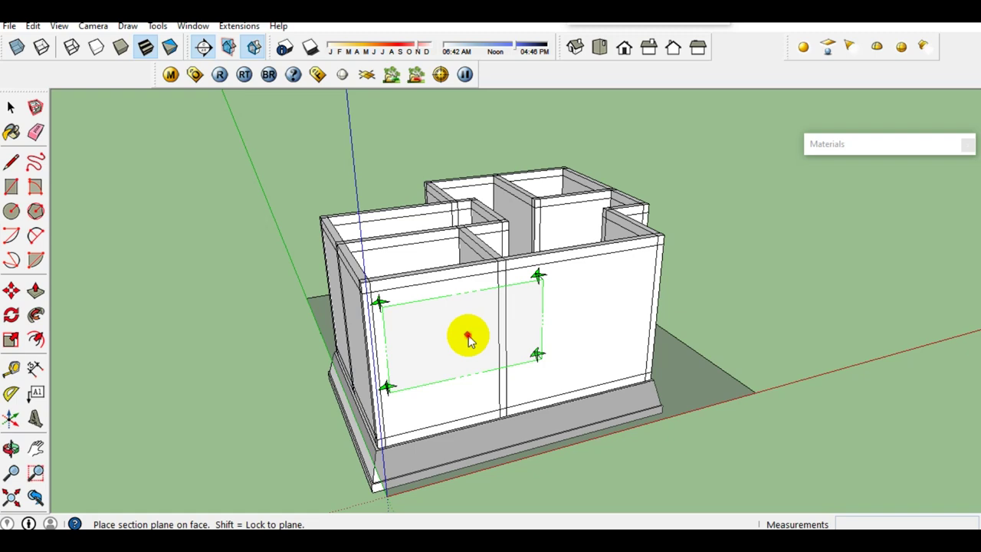
{"action": "left_click", "coordinate": [469, 335]}
{"action": "scroll", "coordinate": [469, 335], "scroll_direction": "down", "scroll_amount": 3}
{"action": "left_click_drag", "start_coordinate": [420, 481], "coordinate": [322, 454]}
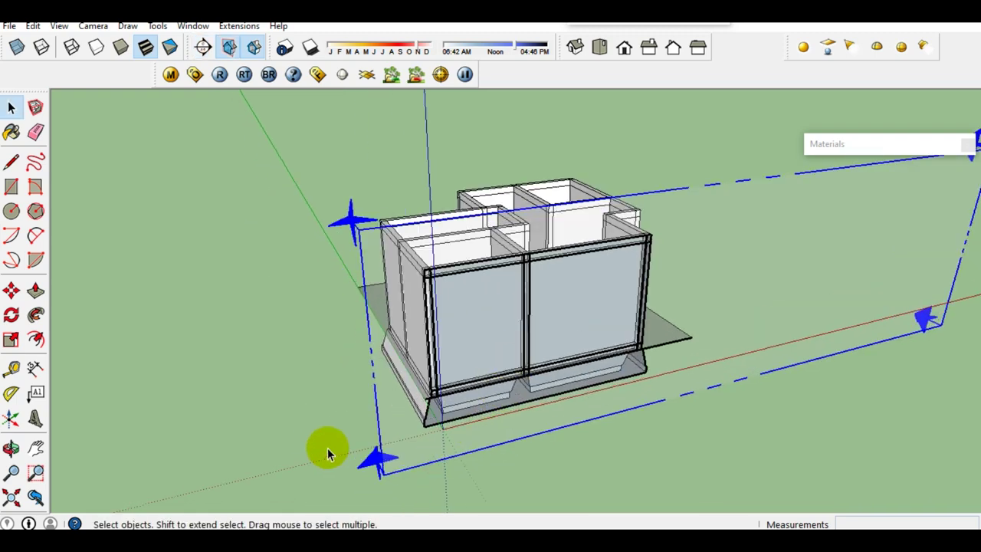
{"action": "key", "text": "m"}
{"action": "left_click", "coordinate": [376, 460]}
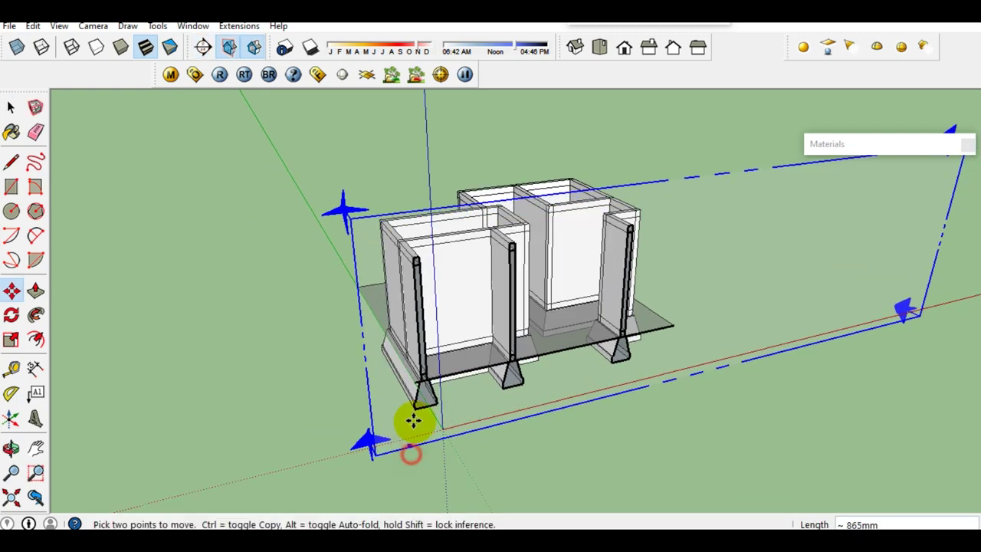
{"action": "left_click", "coordinate": [412, 420]}
{"action": "key", "text": "space"}
{"action": "scroll", "coordinate": [414, 406], "scroll_direction": "up", "scroll_amount": 3}
{"action": "scroll", "coordinate": [416, 390], "scroll_direction": "up", "scroll_amount": 3}
{"action": "scroll", "coordinate": [372, 361], "scroll_direction": "up", "scroll_amount": 3}
{"action": "scroll", "coordinate": [285, 329], "scroll_direction": "up", "scroll_amount": 2}
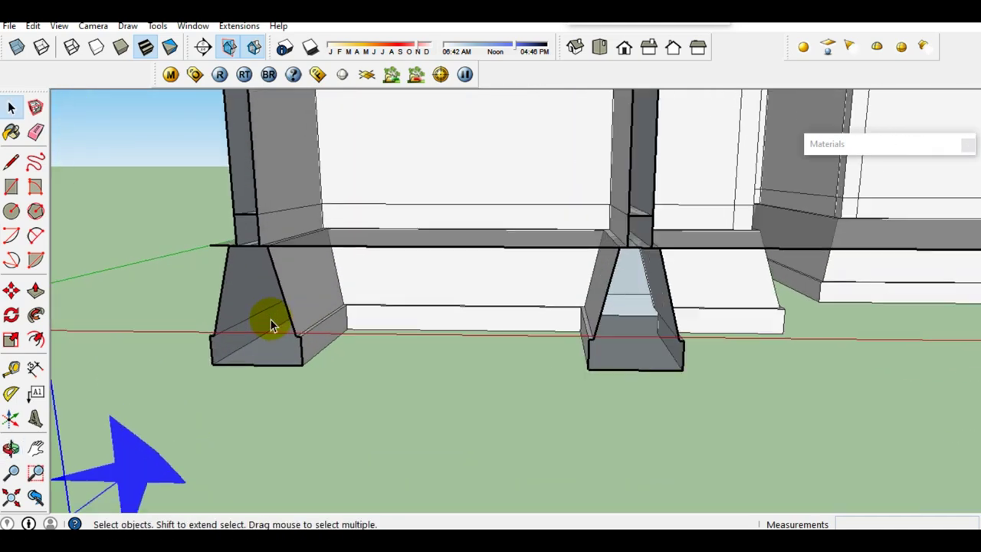
{"action": "scroll", "coordinate": [271, 320], "scroll_direction": "down", "scroll_amount": 3}
{"action": "mouse_move", "coordinate": [332, 324]}
{"action": "middle_mouse_down"}
{"action": "mouse_move", "coordinate": [394, 376]}
{"action": "mouse_move", "coordinate": [334, 320]}
{"action": "middle_mouse_up"}
{"action": "scroll", "coordinate": [397, 372], "scroll_direction": "down", "scroll_amount": 3}
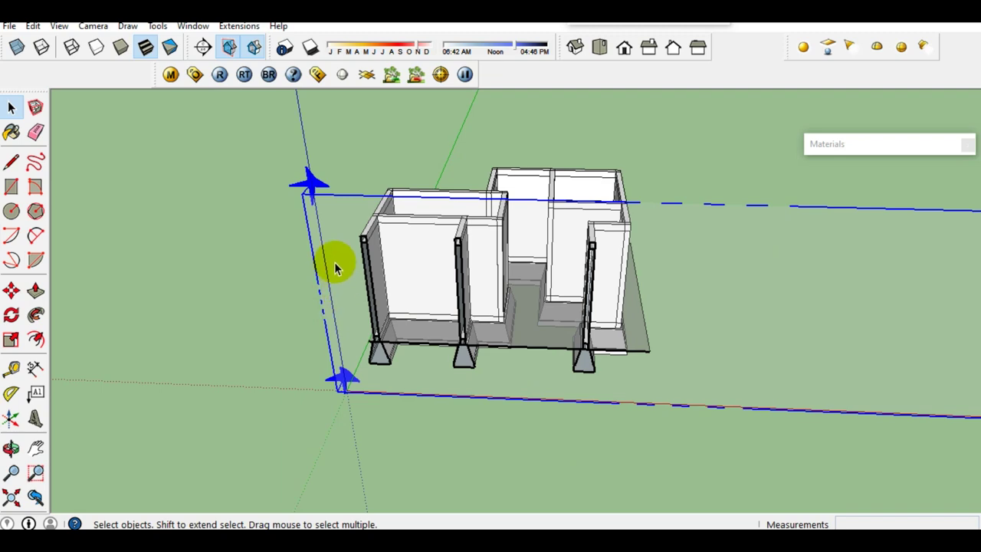
{"action": "mouse_move", "coordinate": [333, 258]}
{"action": "middle_mouse_down"}
{"action": "mouse_move", "coordinate": [401, 256]}
{"action": "mouse_move", "coordinate": [432, 335]}
{"action": "mouse_move", "coordinate": [779, 204]}
{"action": "middle_mouse_up"}
{"action": "scroll", "coordinate": [570, 274], "scroll_direction": "up", "scroll_amount": 2}
{"action": "scroll", "coordinate": [517, 281], "scroll_direction": "up", "scroll_amount": 2}
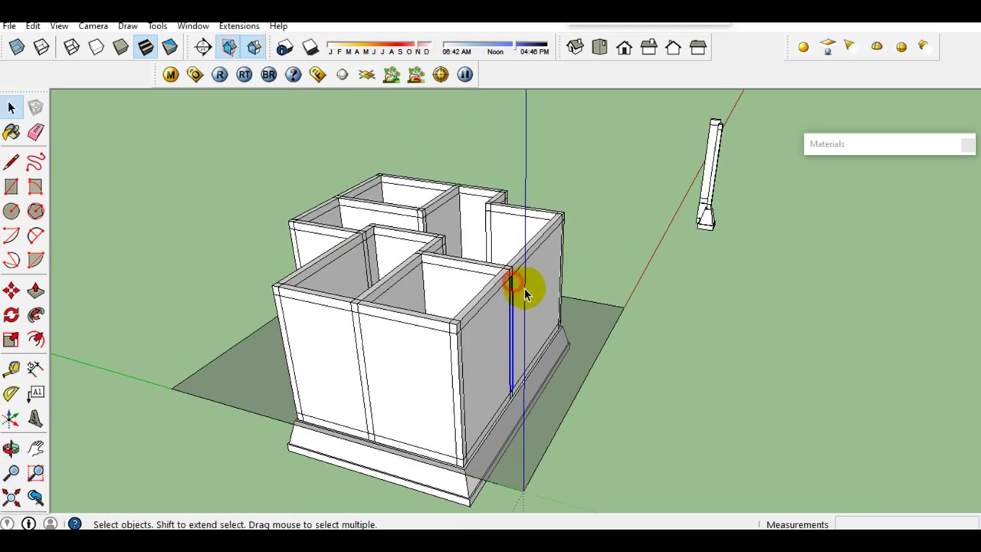
- Make the left front wall panel a unique component, unlinked from its copies
{"action": "middle_click_drag", "start_coordinate": [517, 280], "coordinate": [329, 300]}
{"action": "scroll", "coordinate": [571, 302], "scroll_direction": "up", "scroll_amount": 3}
{"action": "mouse_move", "coordinate": [571, 303]}
{"action": "middle_mouse_down"}
{"action": "mouse_move", "coordinate": [453, 304]}
{"action": "mouse_move", "coordinate": [542, 301]}
{"action": "mouse_move", "coordinate": [373, 372]}
{"action": "middle_mouse_up"}
{"action": "scroll", "coordinate": [543, 303], "scroll_direction": "down", "scroll_amount": 2}
{"action": "left_click", "coordinate": [374, 362]}
{"action": "mouse_move", "coordinate": [528, 321]}
{"action": "middle_mouse_down"}
{"action": "mouse_move", "coordinate": [575, 318]}
{"action": "mouse_move", "coordinate": [526, 311]}
{"action": "middle_mouse_up"}
{"action": "scroll", "coordinate": [495, 308], "scroll_direction": "up", "scroll_amount": 2}
{"action": "scroll", "coordinate": [494, 305], "scroll_direction": "up", "scroll_amount": 1}
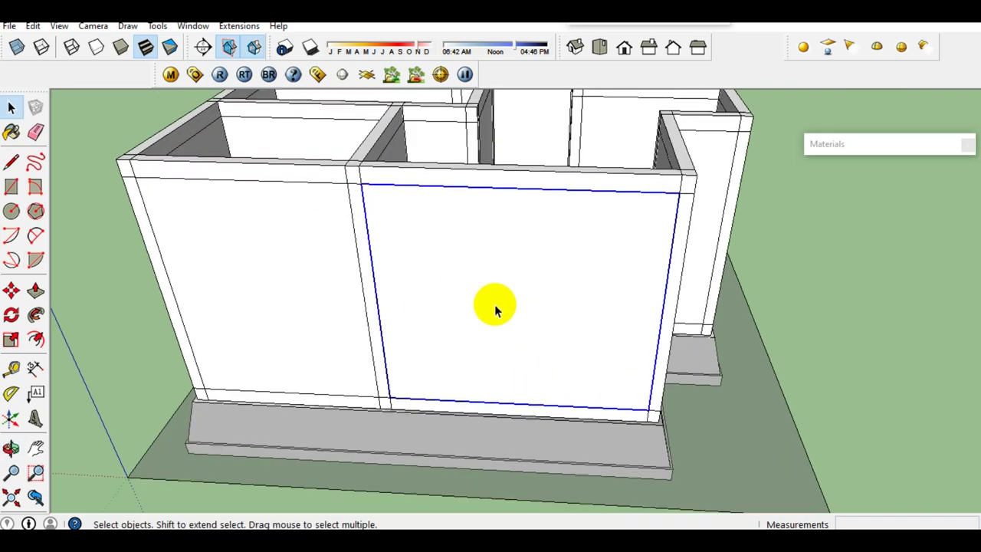
{"action": "right_click", "coordinate": [495, 294]}
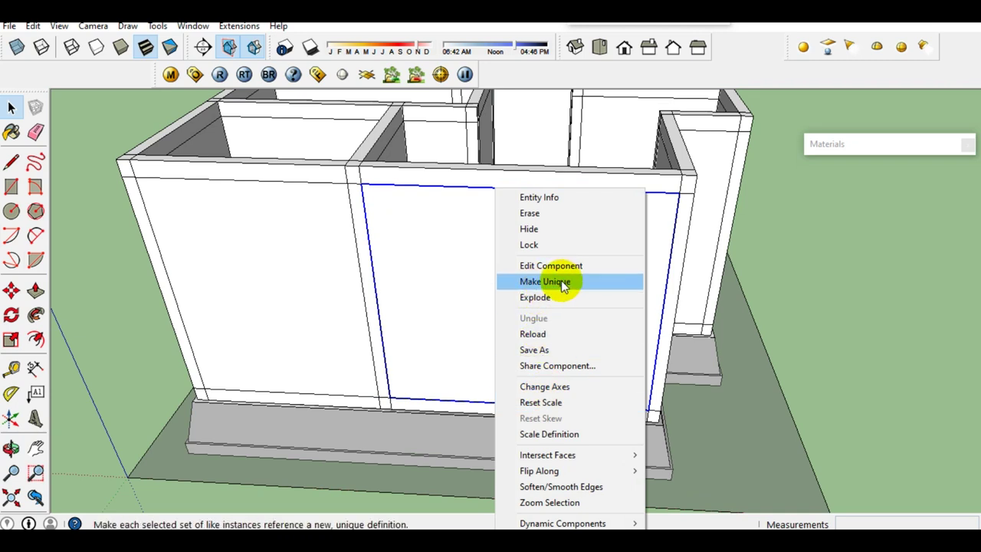
{"action": "left_click", "coordinate": [766, 287]}
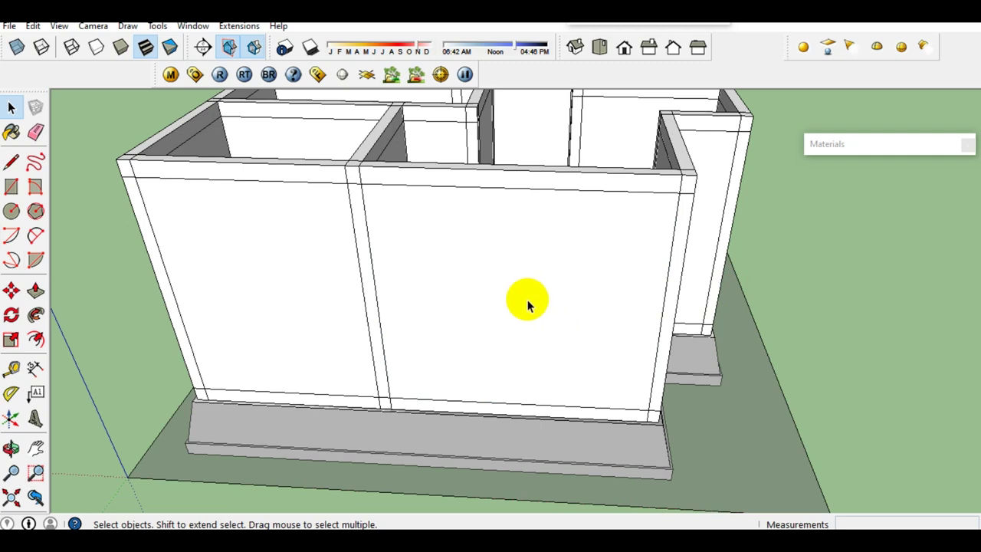
{"action": "middle_click_drag", "start_coordinate": [527, 305], "coordinate": [696, 313]}
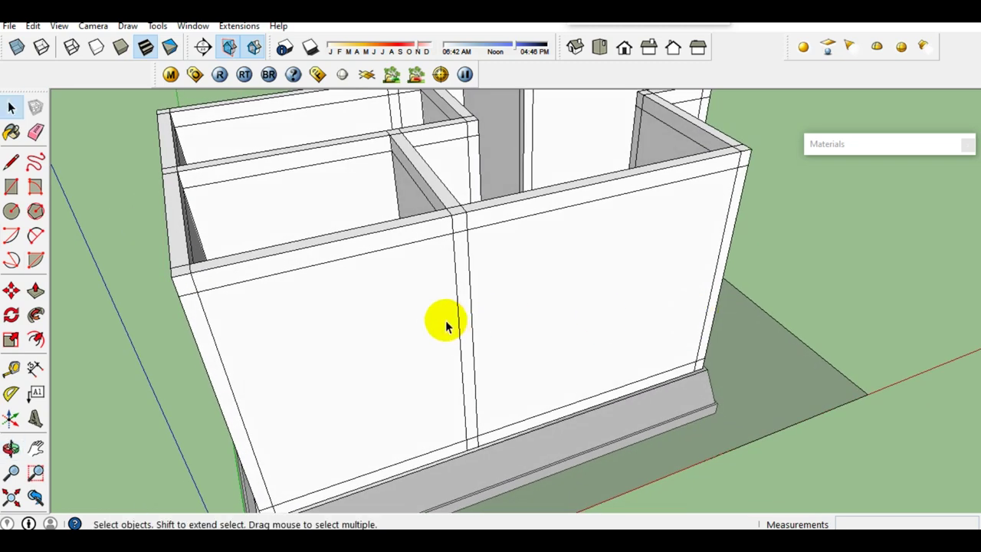
{"action": "middle_click_drag", "start_coordinate": [628, 285], "coordinate": [503, 284]}
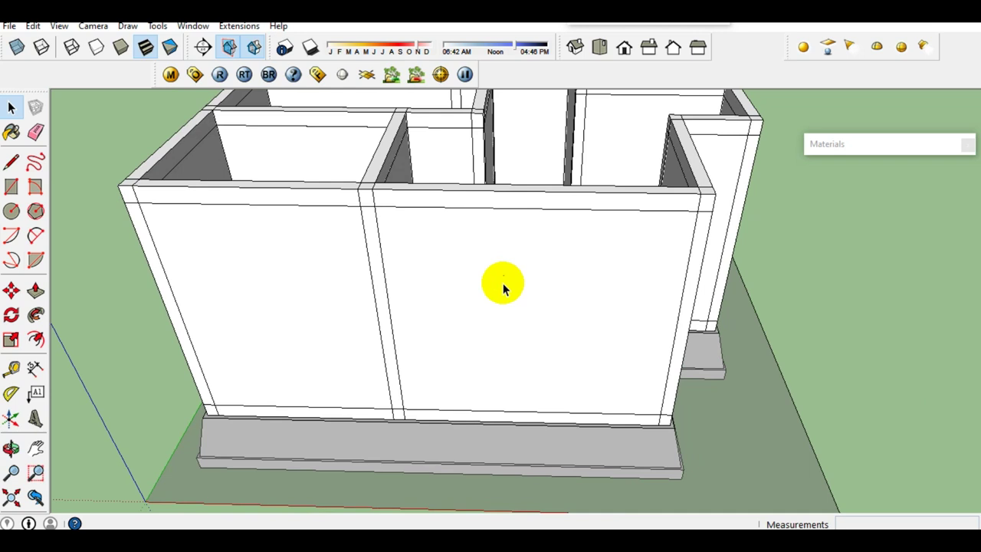
- Try a test rectangle inside the front wall panel, then leave the panel's editing
{"action": "double_click", "coordinate": [503, 288]}
{"action": "key", "text": "r"}
{"action": "left_click", "coordinate": [454, 350]}
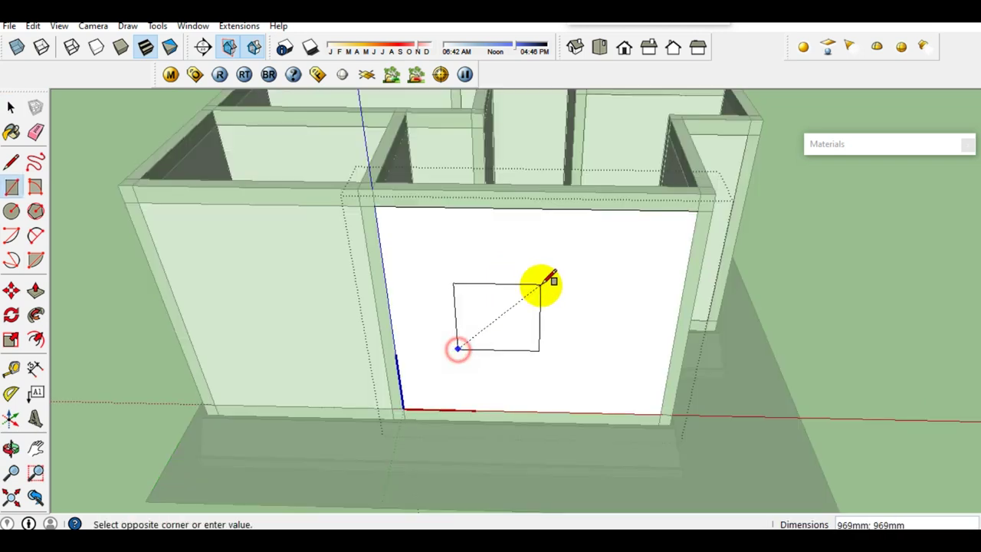
{"action": "left_click", "coordinate": [539, 284]}
{"action": "key", "text": "space"}
{"action": "left_click", "coordinate": [284, 339]}
{"action": "left_click", "coordinate": [284, 340]}
{"action": "middle_click_drag", "start_coordinate": [284, 340], "coordinate": [377, 297]}
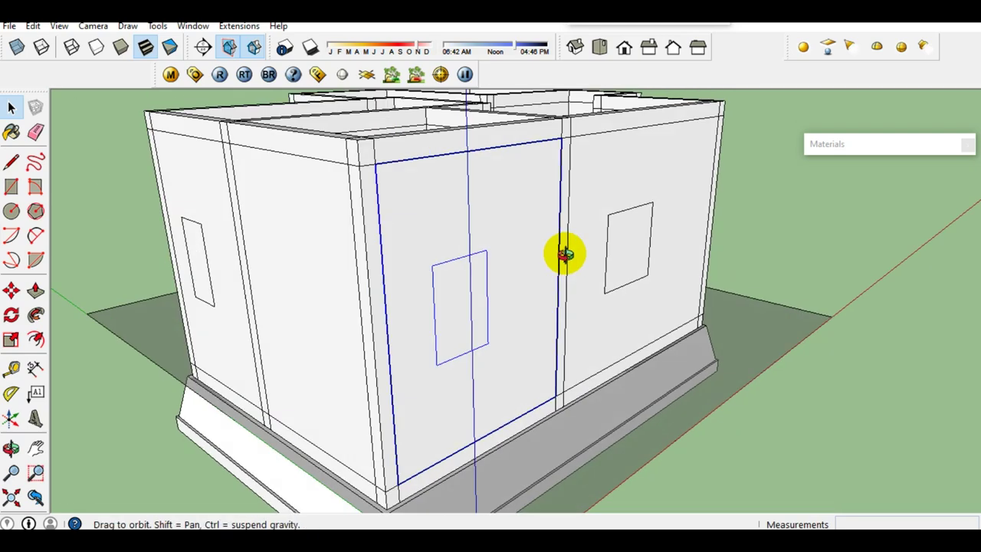
- Make the right front wall panel a unique component as well
{"action": "double_click", "coordinate": [466, 305]}
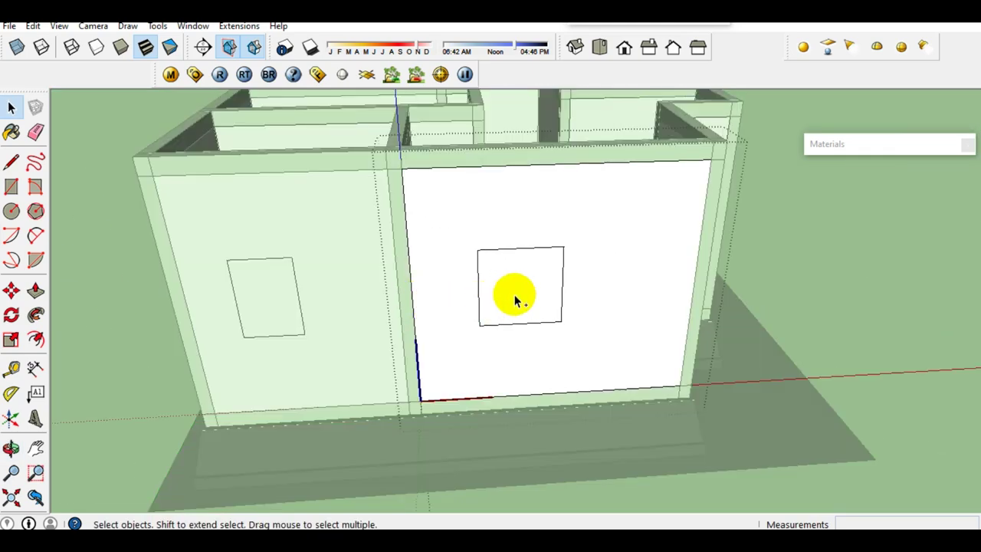
{"action": "key", "text": "Escape"}
{"action": "left_click", "coordinate": [520, 270]}
{"action": "right_click", "coordinate": [519, 270]}
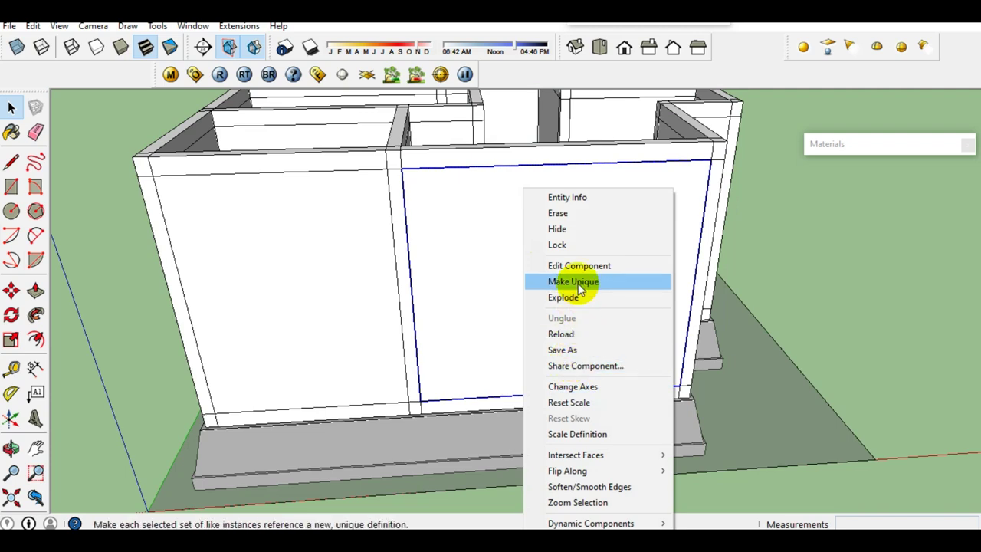
{"action": "left_click", "coordinate": [796, 274]}
{"action": "mouse_move", "coordinate": [526, 268]}
{"action": "middle_mouse_down"}
{"action": "mouse_move", "coordinate": [532, 339]}
{"action": "mouse_move", "coordinate": [419, 270]}
{"action": "mouse_move", "coordinate": [519, 235]}
{"action": "mouse_move", "coordinate": [635, 220]}
{"action": "mouse_move", "coordinate": [609, 242]}
{"action": "mouse_move", "coordinate": [467, 221]}
{"action": "middle_mouse_up"}
{"action": "scroll", "coordinate": [416, 270], "scroll_direction": "up", "scroll_amount": 3}
{"action": "mouse_move", "coordinate": [444, 279]}
{"action": "middle_mouse_down"}
{"action": "mouse_move", "coordinate": [468, 274]}
{"action": "mouse_move", "coordinate": [491, 296]}
{"action": "mouse_move", "coordinate": [518, 390]}
{"action": "mouse_move", "coordinate": [425, 313]}
{"action": "mouse_move", "coordinate": [464, 219]}
{"action": "mouse_move", "coordinate": [429, 465]}
{"action": "mouse_move", "coordinate": [435, 431]}
{"action": "mouse_move", "coordinate": [478, 416]}
{"action": "middle_mouse_up"}
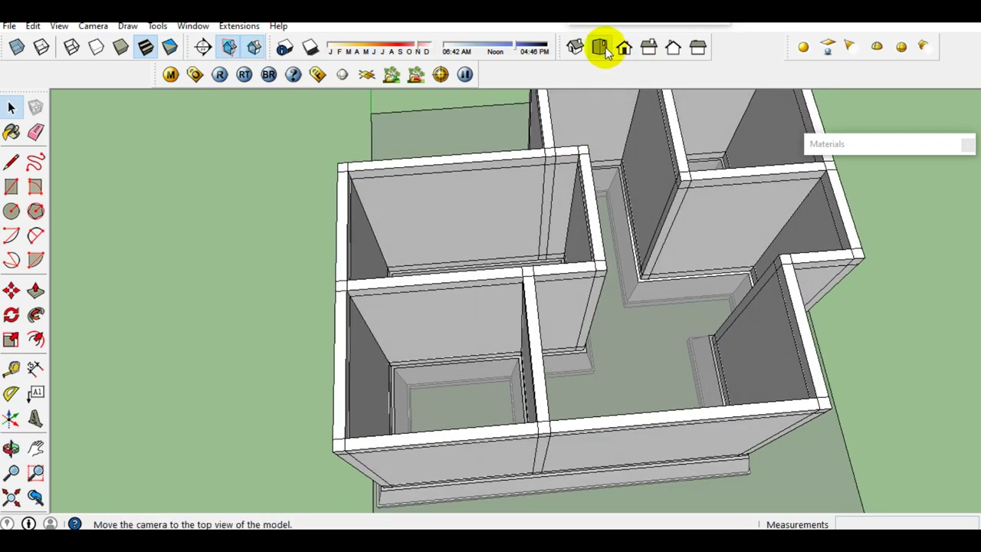
- From Top view, select and delete the corner compartment's front panel
{"action": "left_click", "coordinate": [604, 49]}
{"action": "scroll", "coordinate": [456, 314], "scroll_direction": "down", "scroll_amount": 3}
{"action": "scroll", "coordinate": [491, 315], "scroll_direction": "up", "scroll_amount": 3}
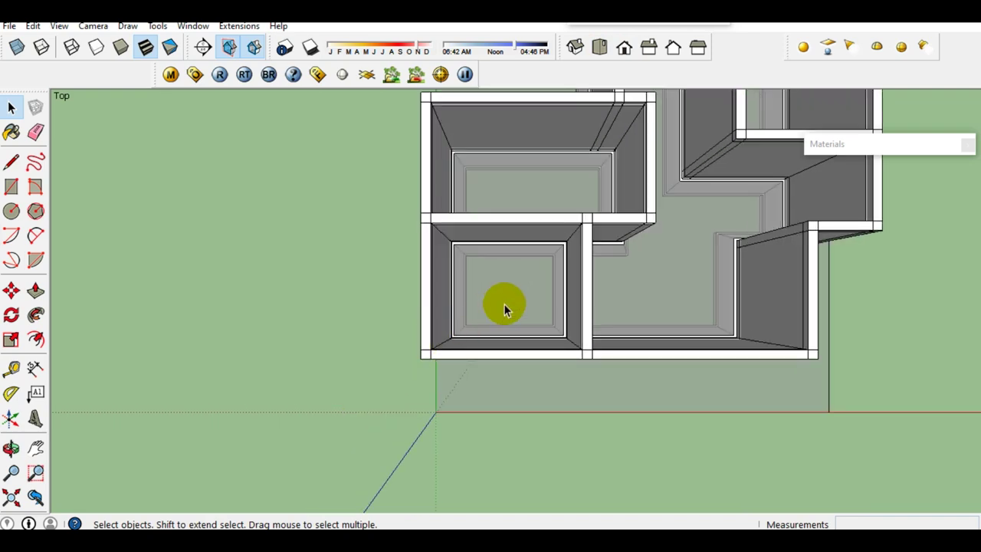
{"action": "scroll", "coordinate": [529, 330], "scroll_direction": "up", "scroll_amount": 2}
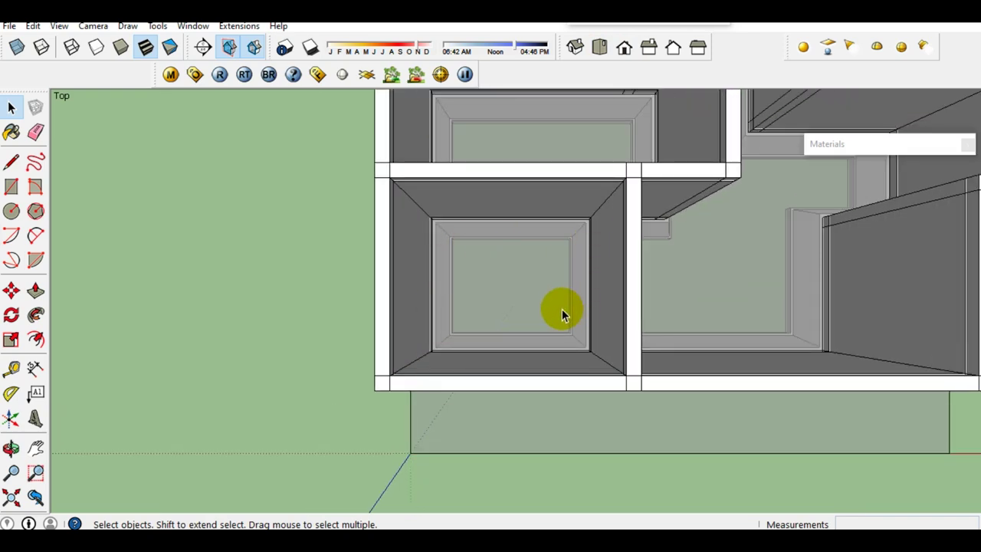
{"action": "mouse_move", "coordinate": [530, 326]}
{"action": "middle_mouse_down"}
{"action": "mouse_move", "coordinate": [570, 125]}
{"action": "mouse_move", "coordinate": [499, 386]}
{"action": "mouse_move", "coordinate": [622, 278]}
{"action": "mouse_move", "coordinate": [519, 302]}
{"action": "mouse_move", "coordinate": [508, 317]}
{"action": "mouse_move", "coordinate": [550, 318]}
{"action": "middle_mouse_up"}
{"action": "left_click", "coordinate": [549, 317]}
{"action": "scroll", "coordinate": [552, 317], "scroll_direction": "up", "scroll_amount": 2}
{"action": "scroll", "coordinate": [554, 317], "scroll_direction": "down", "scroll_amount": 1}
{"action": "key", "text": "Delete"}
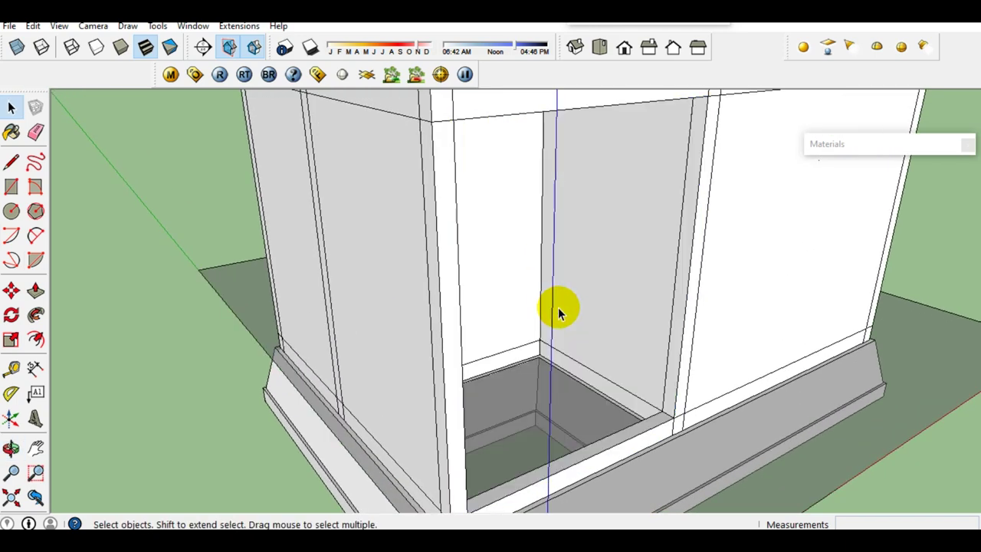
{"action": "scroll", "coordinate": [560, 308], "scroll_direction": "down", "scroll_amount": 3}
{"action": "mouse_move", "coordinate": [500, 351]}
{"action": "middle_mouse_down"}
{"action": "mouse_move", "coordinate": [584, 368]}
{"action": "mouse_move", "coordinate": [607, 399]}
{"action": "mouse_move", "coordinate": [445, 340]}
{"action": "mouse_move", "coordinate": [406, 350]}
{"action": "middle_mouse_up"}
- Select the ground slab face beneath the foundation
{"action": "left_click", "coordinate": [448, 280]}
{"action": "mouse_move", "coordinate": [447, 281]}
{"action": "middle_mouse_down"}
{"action": "mouse_move", "coordinate": [639, 300]}
{"action": "mouse_move", "coordinate": [651, 335]}
{"action": "mouse_move", "coordinate": [431, 269]}
{"action": "middle_mouse_up"}
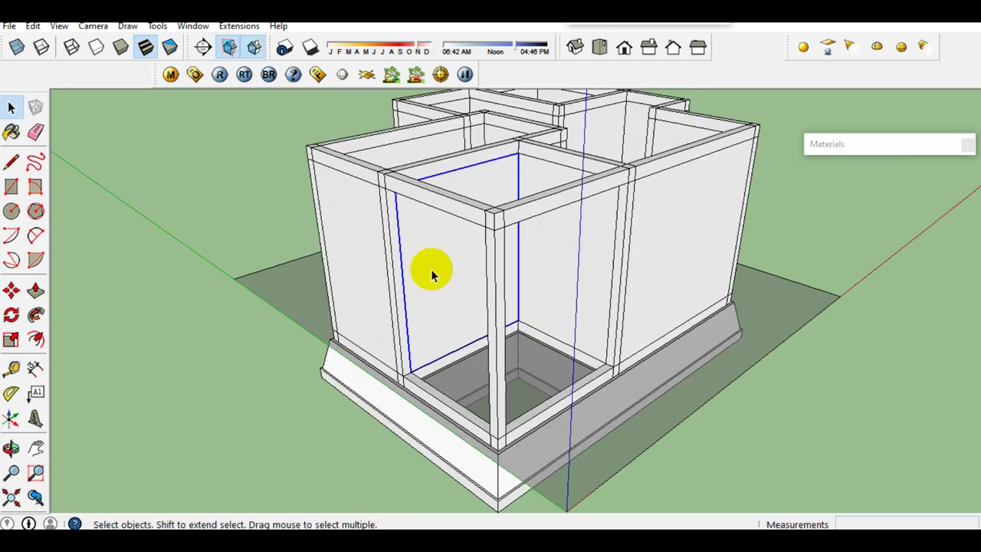
{"action": "mouse_move", "coordinate": [465, 266]}
{"action": "middle_mouse_down"}
{"action": "mouse_move", "coordinate": [453, 396]}
{"action": "mouse_move", "coordinate": [357, 416]}
{"action": "mouse_move", "coordinate": [345, 306]}
{"action": "mouse_move", "coordinate": [538, 328]}
{"action": "mouse_move", "coordinate": [449, 289]}
{"action": "middle_mouse_up"}
{"action": "scroll", "coordinate": [450, 289], "scroll_direction": "down", "scroll_amount": 2}
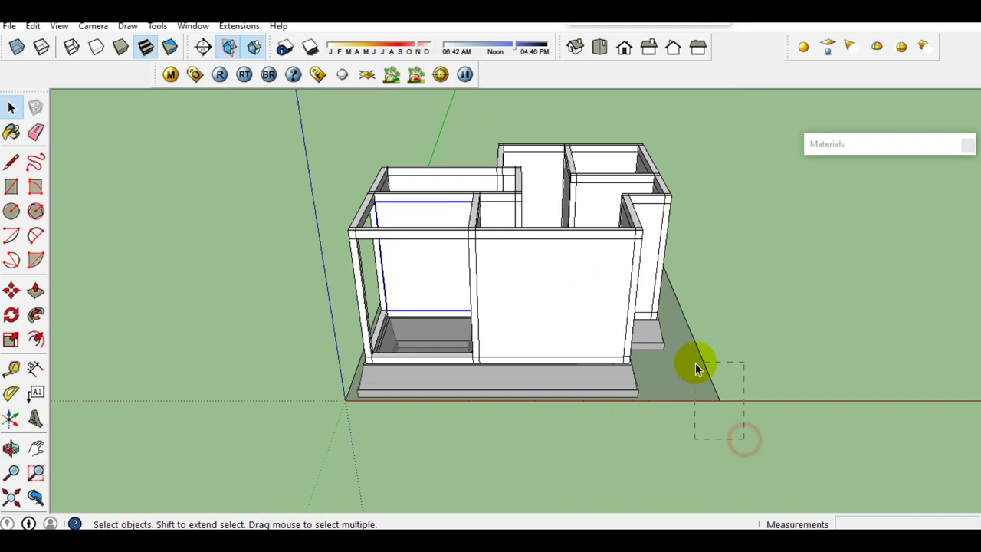
{"action": "left_click_drag", "start_coordinate": [695, 367], "coordinate": [677, 376]}
{"action": "scroll", "coordinate": [677, 376], "scroll_direction": "up", "scroll_amount": 2}
{"action": "middle_click_drag", "start_coordinate": [677, 377], "coordinate": [578, 388]}
{"action": "scroll", "coordinate": [607, 450], "scroll_direction": "up", "scroll_amount": 1}
{"action": "scroll", "coordinate": [602, 463], "scroll_direction": "up", "scroll_amount": 3}
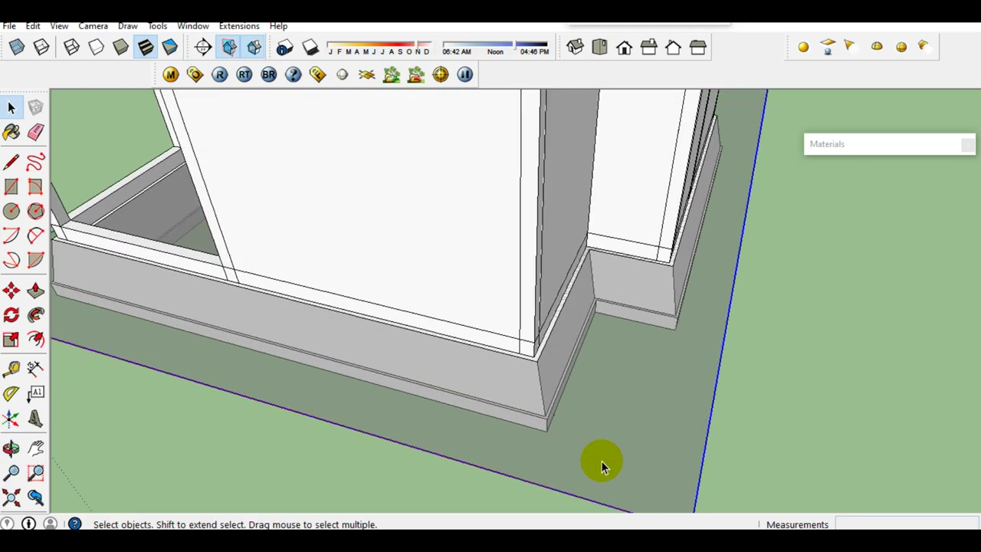
{"action": "middle_click_drag", "start_coordinate": [602, 460], "coordinate": [657, 372]}
{"action": "scroll", "coordinate": [662, 392], "scroll_direction": "down", "scroll_amount": 2}
{"action": "scroll", "coordinate": [564, 263], "scroll_direction": "down", "scroll_amount": 1}
{"action": "scroll", "coordinate": [564, 264], "scroll_direction": "up", "scroll_amount": 2}
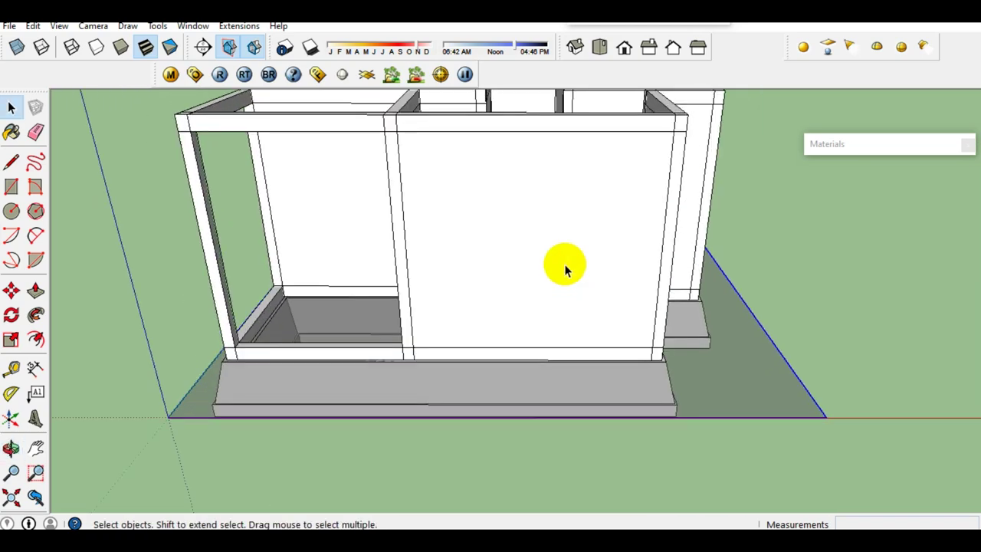
- Move the ground slab 200 mm forward
{"action": "key", "text": "m"}
{"action": "middle_click_drag", "start_coordinate": [598, 289], "coordinate": [560, 206]}
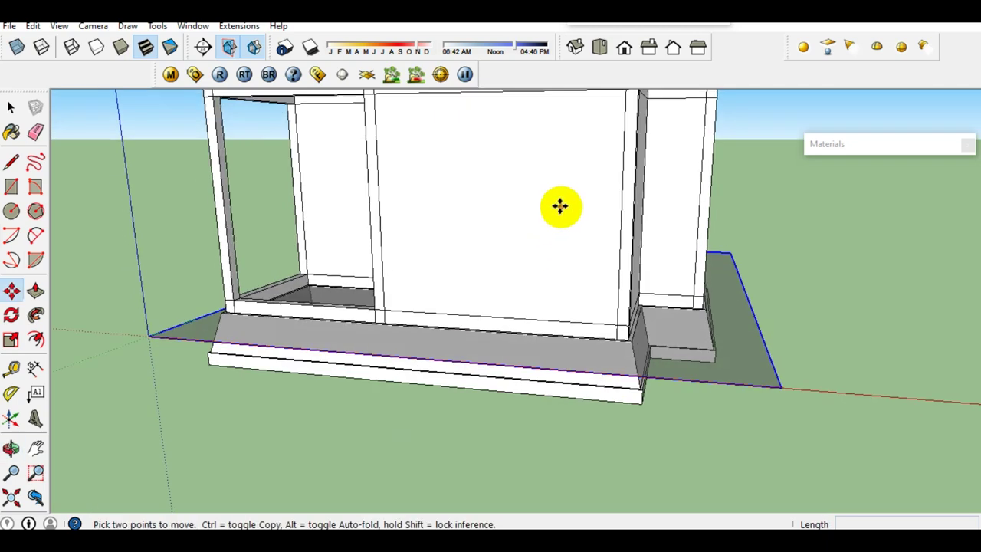
{"action": "left_click", "coordinate": [560, 205]}
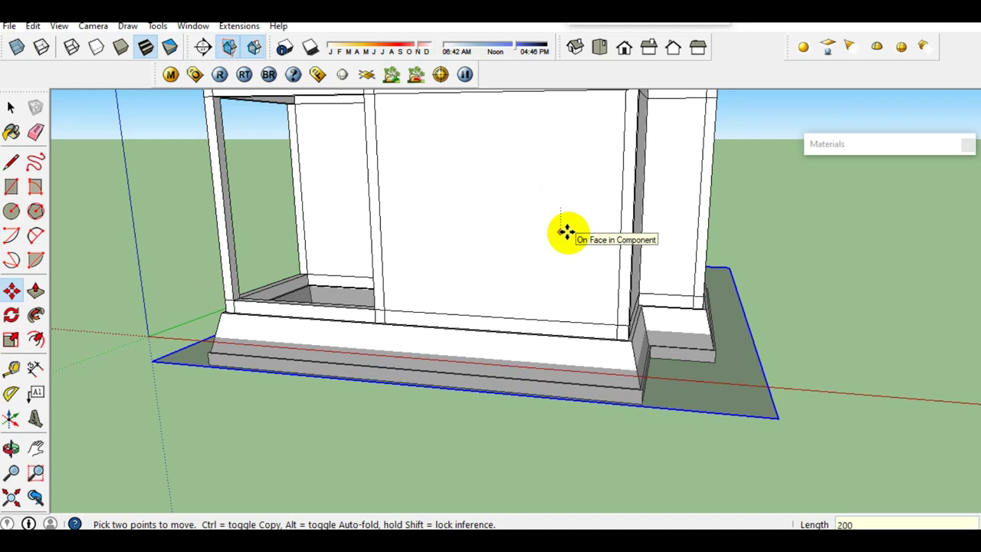
{"action": "key", "text": "Return"}
{"action": "key", "text": "space"}
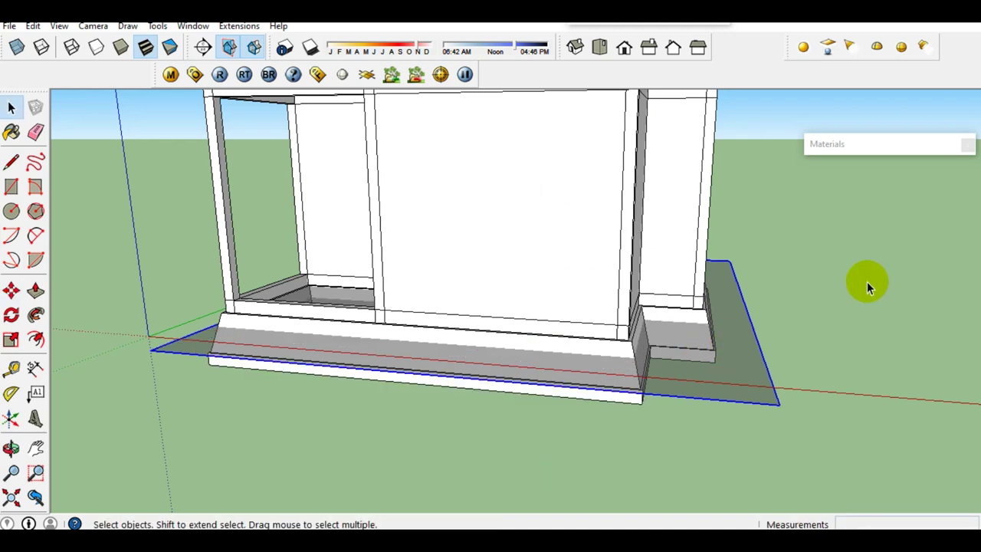
{"action": "mouse_move", "coordinate": [326, 376]}
{"action": "middle_mouse_down"}
{"action": "mouse_move", "coordinate": [562, 387]}
{"action": "mouse_move", "coordinate": [396, 447]}
{"action": "middle_mouse_up"}
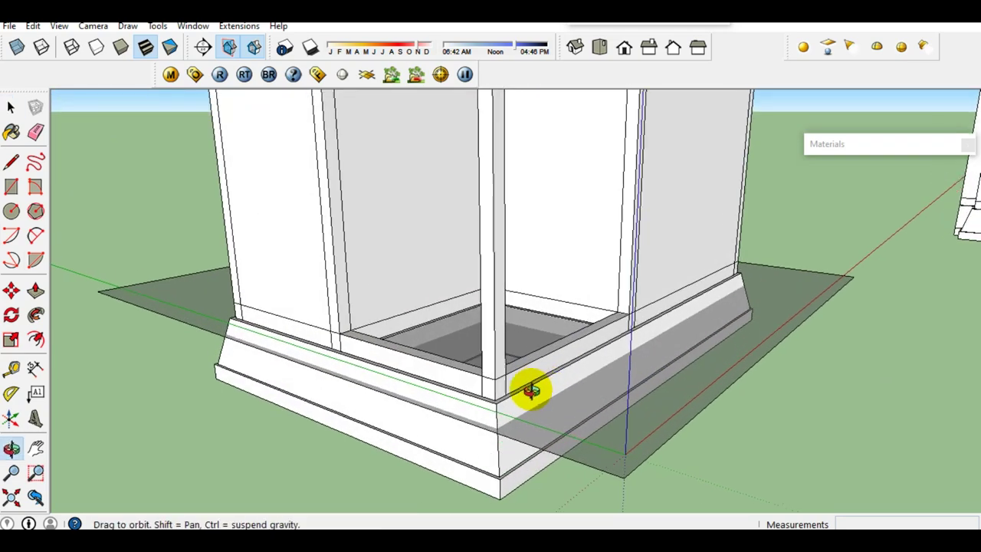
{"action": "scroll", "coordinate": [394, 439], "scroll_direction": "down", "scroll_amount": 4}
- Scale the slab by 1.15 along the red axis
{"action": "key", "text": "s"}
{"action": "scroll", "coordinate": [396, 462], "scroll_direction": "up", "scroll_amount": 2}
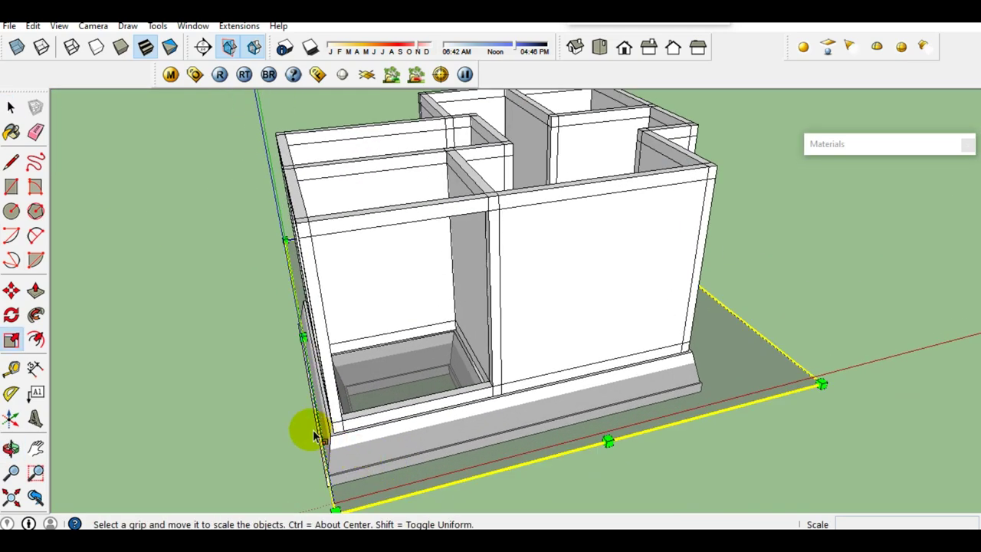
{"action": "left_click_drag", "start_coordinate": [303, 331], "coordinate": [222, 340]}
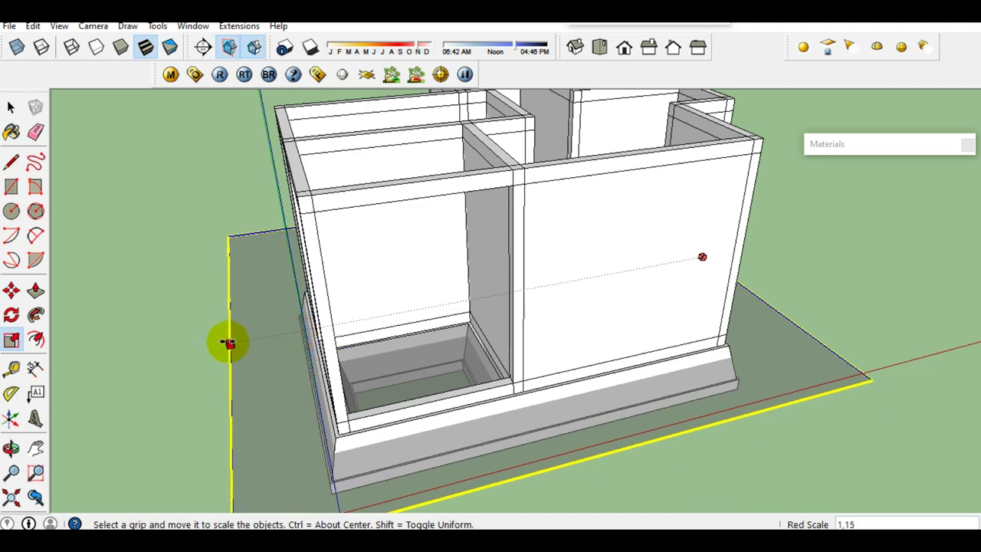
{"action": "key", "text": "space"}
{"action": "mouse_move", "coordinate": [471, 390]}
{"action": "middle_mouse_down"}
{"action": "mouse_move", "coordinate": [439, 246]}
{"action": "mouse_move", "coordinate": [565, 294]}
{"action": "mouse_move", "coordinate": [422, 287]}
{"action": "mouse_move", "coordinate": [557, 267]}
{"action": "mouse_move", "coordinate": [631, 401]}
{"action": "middle_mouse_up"}
{"action": "scroll", "coordinate": [620, 350], "scroll_direction": "down", "scroll_amount": 3}
{"action": "scroll", "coordinate": [630, 393], "scroll_direction": "down", "scroll_amount": 2}
- Select the whole foundation model with a window selection
{"action": "left_click_drag", "start_coordinate": [773, 427], "coordinate": [285, 149]}
{"action": "scroll", "coordinate": [549, 302], "scroll_direction": "up", "scroll_amount": 2}
{"action": "mouse_move", "coordinate": [466, 414]}
{"action": "middle_mouse_down"}
{"action": "mouse_move", "coordinate": [361, 350]}
{"action": "mouse_move", "coordinate": [357, 358]}
{"action": "middle_mouse_up"}
{"action": "key", "text": "m"}
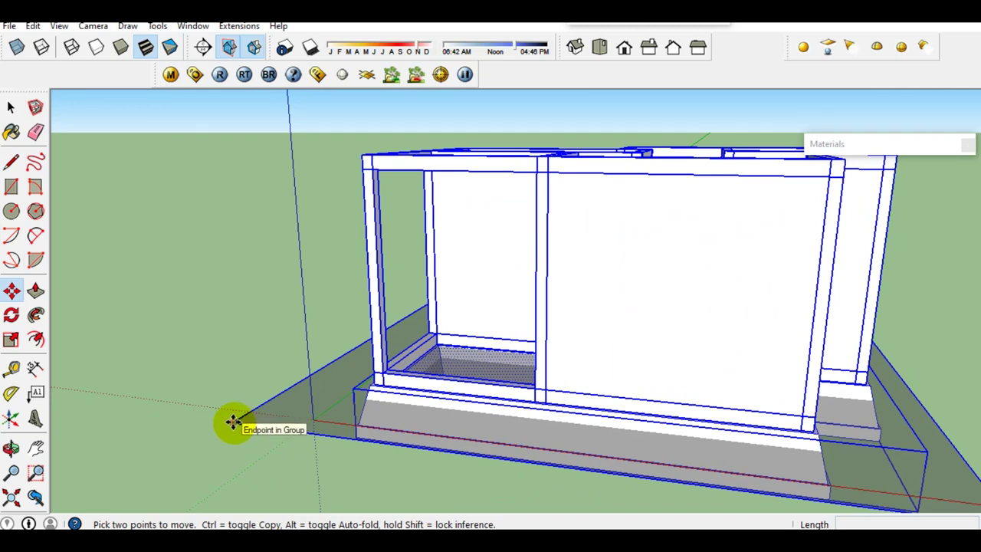
- Move the whole model so its corner sits at the drawing origin
{"action": "left_click", "coordinate": [233, 422]}
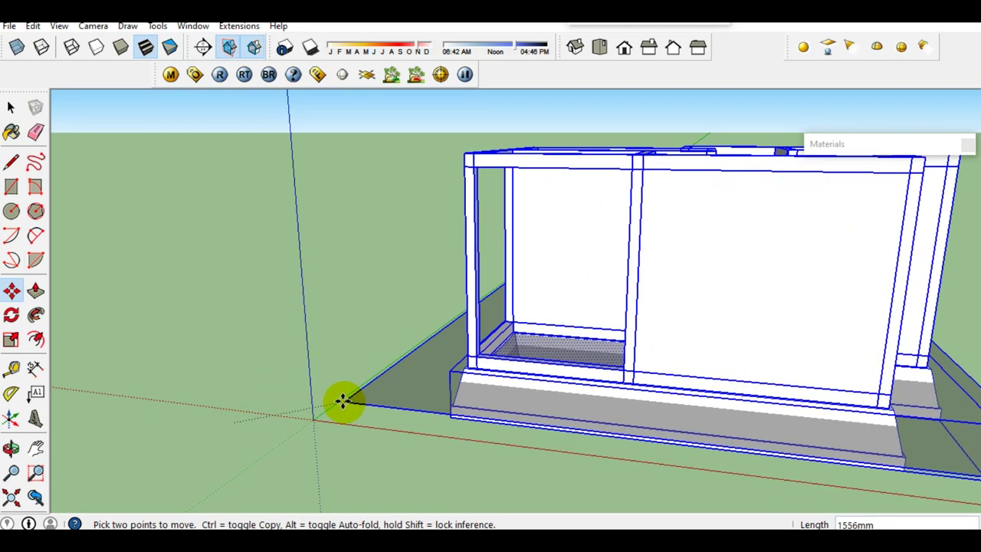
{"action": "left_click", "coordinate": [319, 416]}
{"action": "key", "text": "space"}
- From a high view, begin a roof rectangle at a wall corner
{"action": "mouse_move", "coordinate": [322, 333]}
{"action": "middle_mouse_down"}
{"action": "mouse_move", "coordinate": [292, 351]}
{"action": "mouse_move", "coordinate": [248, 271]}
{"action": "mouse_move", "coordinate": [346, 438]}
{"action": "middle_mouse_up"}
{"action": "mouse_move", "coordinate": [368, 302]}
{"action": "middle_mouse_down"}
{"action": "mouse_move", "coordinate": [640, 328]}
{"action": "mouse_move", "coordinate": [548, 280]}
{"action": "mouse_move", "coordinate": [520, 330]}
{"action": "mouse_move", "coordinate": [524, 375]}
{"action": "mouse_move", "coordinate": [499, 349]}
{"action": "mouse_move", "coordinate": [402, 334]}
{"action": "mouse_move", "coordinate": [405, 368]}
{"action": "mouse_move", "coordinate": [716, 241]}
{"action": "mouse_move", "coordinate": [471, 241]}
{"action": "middle_mouse_up"}
{"action": "key", "text": "r"}
{"action": "left_click", "coordinate": [397, 335]}
- Draw two rectangle faces spanning the wall tops out to the far corner
{"action": "left_click", "coordinate": [694, 244]}
{"action": "scroll", "coordinate": [468, 244], "scroll_direction": "up", "scroll_amount": 3}
{"action": "key", "text": "space"}
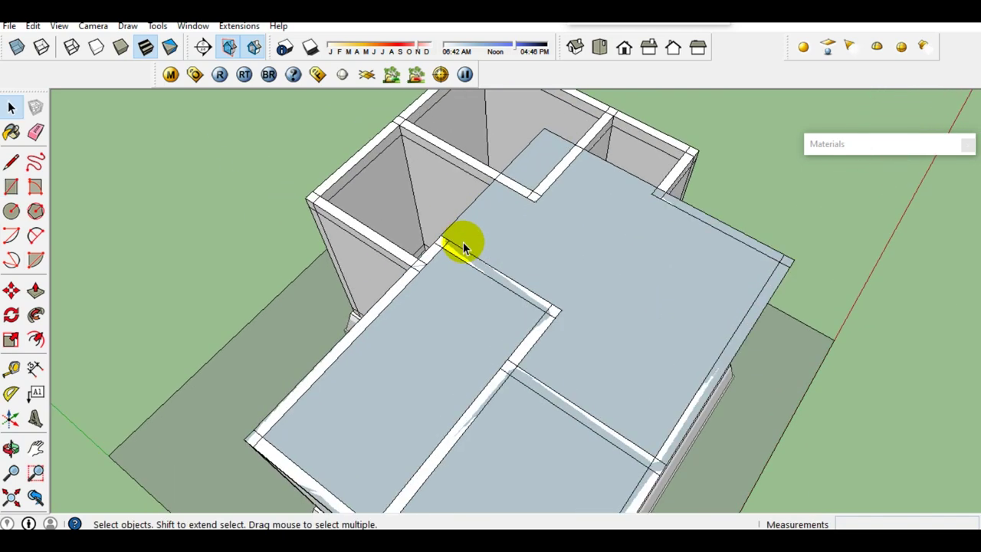
{"action": "key", "text": "e"}
{"action": "key", "text": "space"}
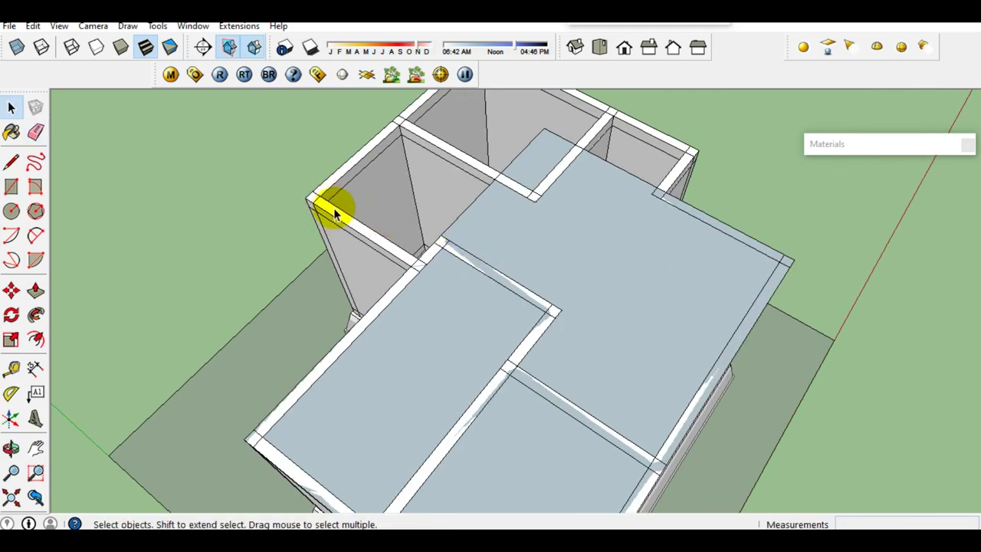
{"action": "key", "text": "r"}
{"action": "scroll", "coordinate": [328, 205], "scroll_direction": "down", "scroll_amount": 2}
{"action": "left_click", "coordinate": [320, 198]}
{"action": "middle_click_drag", "start_coordinate": [317, 197], "coordinate": [609, 153]}
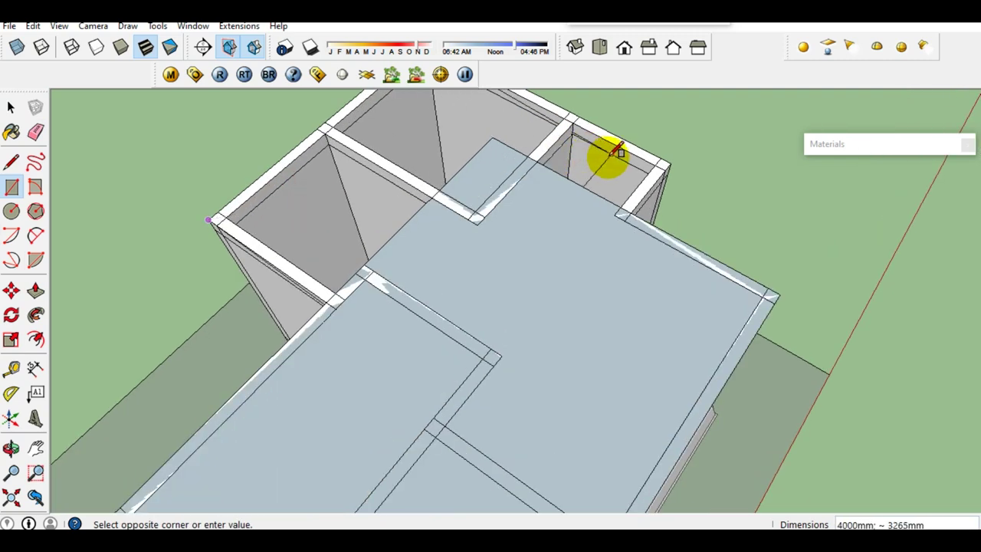
{"action": "left_click", "coordinate": [669, 164]}
{"action": "key", "text": "space"}
- Erase the dividing edges so the roof becomes one merged face
{"action": "left_click", "coordinate": [503, 252]}
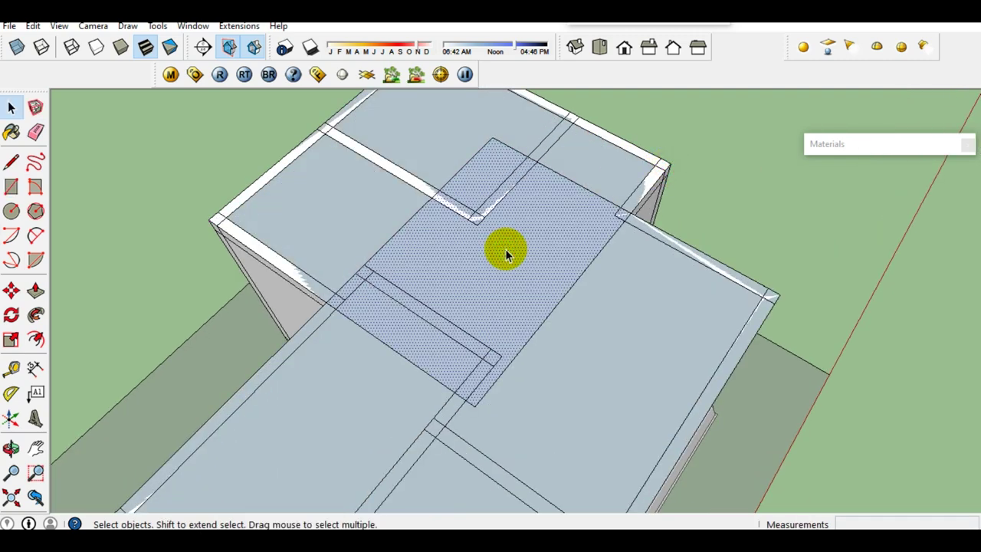
{"action": "key", "text": "e"}
{"action": "left_click", "coordinate": [553, 313]}
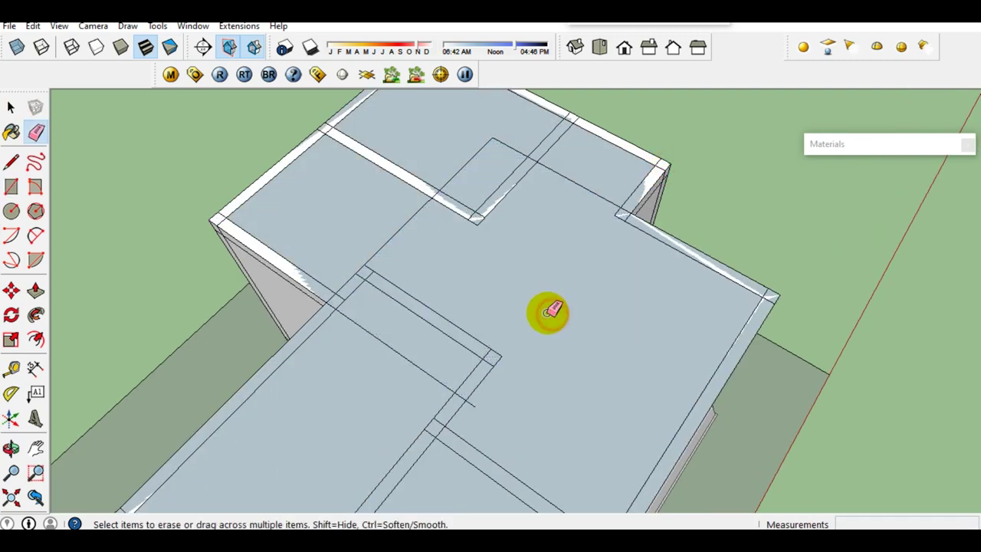
{"action": "left_click", "coordinate": [376, 255]}
{"action": "key", "text": "space"}
{"action": "left_click", "coordinate": [346, 322]}
{"action": "scroll", "coordinate": [330, 310], "scroll_direction": "down", "scroll_amount": 2}
{"action": "scroll", "coordinate": [427, 299], "scroll_direction": "down", "scroll_amount": 3}
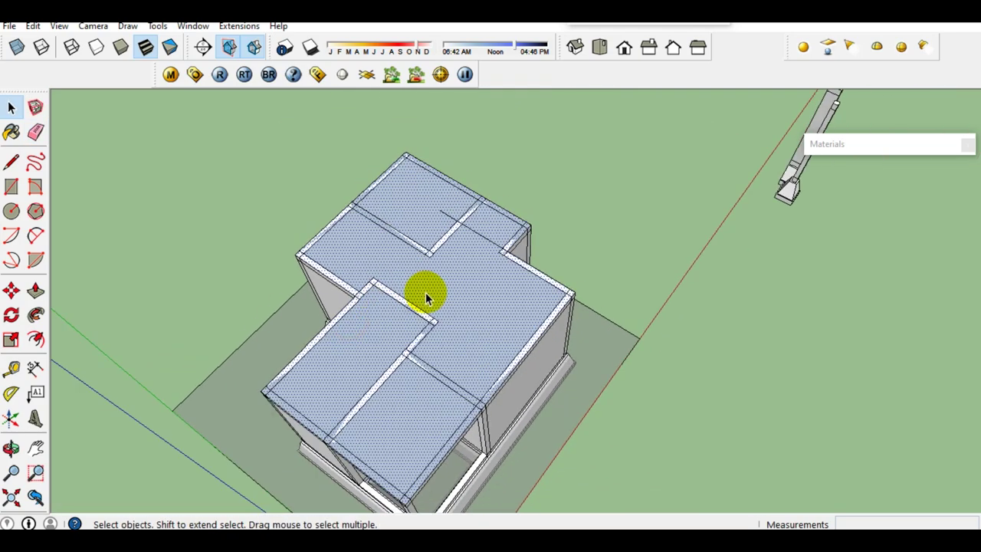
{"action": "scroll", "coordinate": [399, 283], "scroll_direction": "up", "scroll_amount": 2}
{"action": "scroll", "coordinate": [460, 246], "scroll_direction": "up", "scroll_amount": 3}
- Orbit around the building to inspect the merged roof face
{"action": "key", "text": "e"}
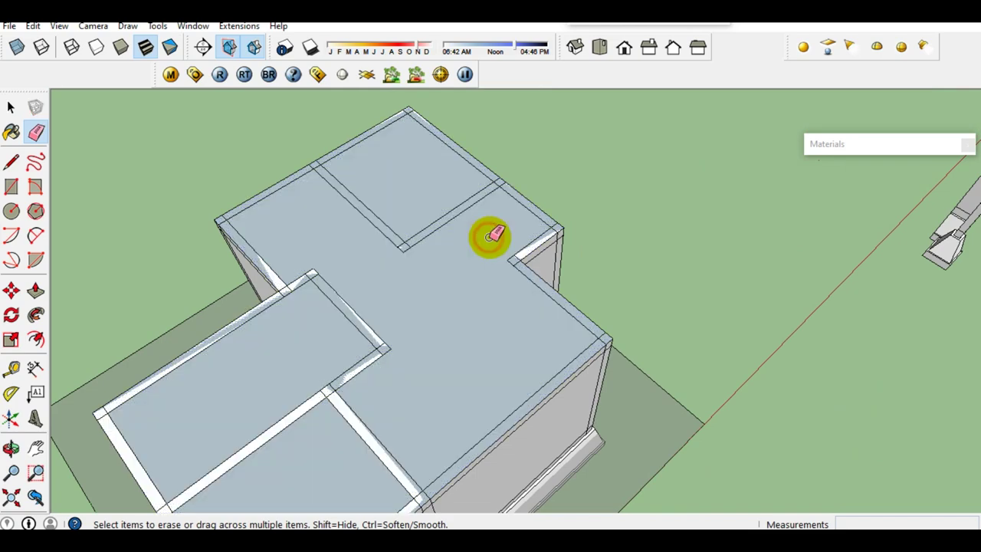
{"action": "key", "text": "space"}
{"action": "scroll", "coordinate": [498, 253], "scroll_direction": "down", "scroll_amount": 2}
{"action": "mouse_move", "coordinate": [502, 267]}
{"action": "middle_mouse_down"}
{"action": "mouse_move", "coordinate": [412, 213]}
{"action": "mouse_move", "coordinate": [376, 253]}
{"action": "middle_mouse_up"}
{"action": "scroll", "coordinate": [320, 243], "scroll_direction": "up", "scroll_amount": 2}
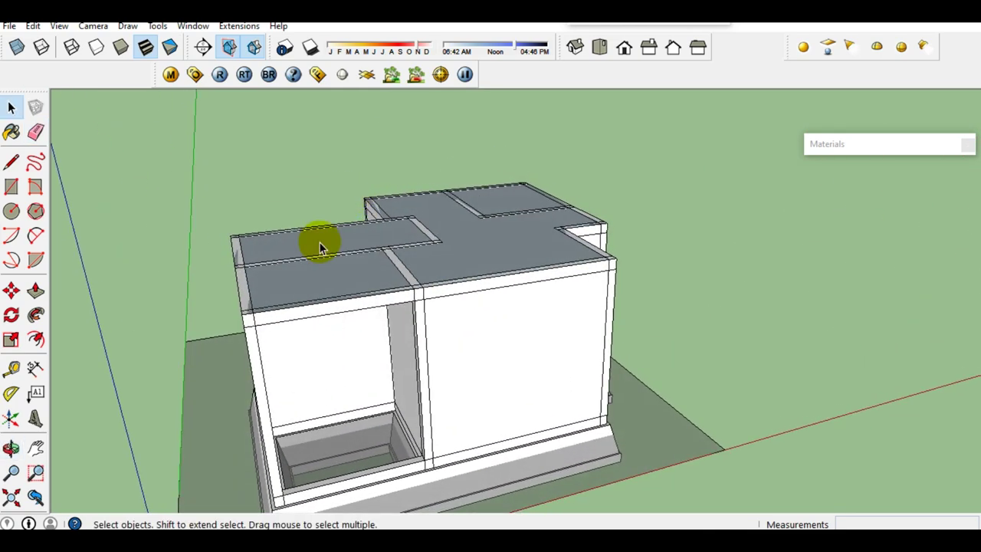
{"action": "scroll", "coordinate": [470, 208], "scroll_direction": "down", "scroll_amount": 2}
{"action": "mouse_move", "coordinate": [470, 208]}
{"action": "middle_mouse_down"}
{"action": "mouse_move", "coordinate": [554, 223]}
{"action": "mouse_move", "coordinate": [464, 248]}
{"action": "middle_mouse_up"}
{"action": "scroll", "coordinate": [446, 239], "scroll_direction": "up", "scroll_amount": 2}
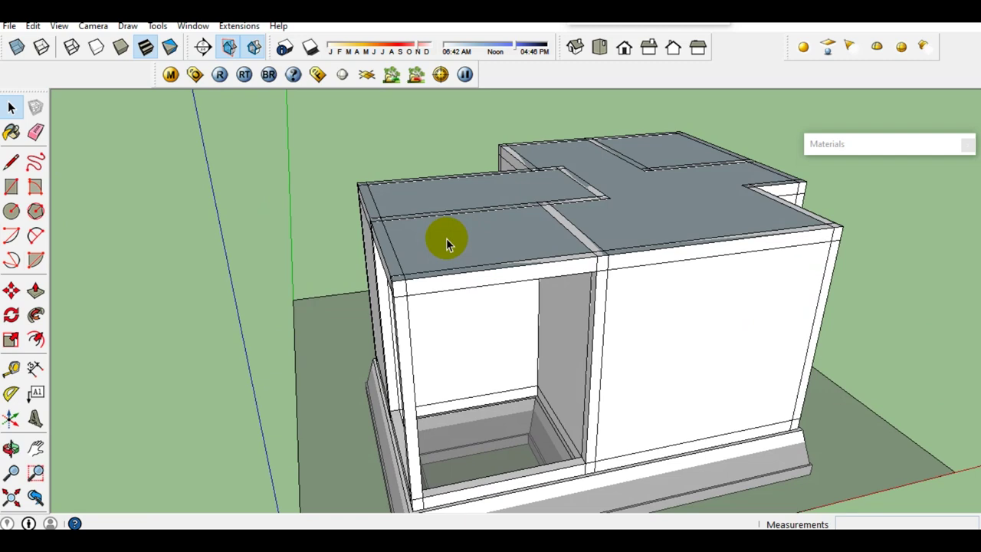
{"action": "left_click", "coordinate": [11, 393]}
{"action": "scroll", "coordinate": [466, 221], "scroll_direction": "up", "scroll_amount": 2}
- Set an angled Protractor guide at the roof corner, based on the roof edge
{"action": "mouse_move", "coordinate": [466, 221]}
{"action": "middle_mouse_down"}
{"action": "mouse_move", "coordinate": [400, 208]}
{"action": "mouse_move", "coordinate": [317, 266]}
{"action": "middle_mouse_up"}
{"action": "left_click", "coordinate": [304, 258]}
{"action": "left_click", "coordinate": [402, 253]}
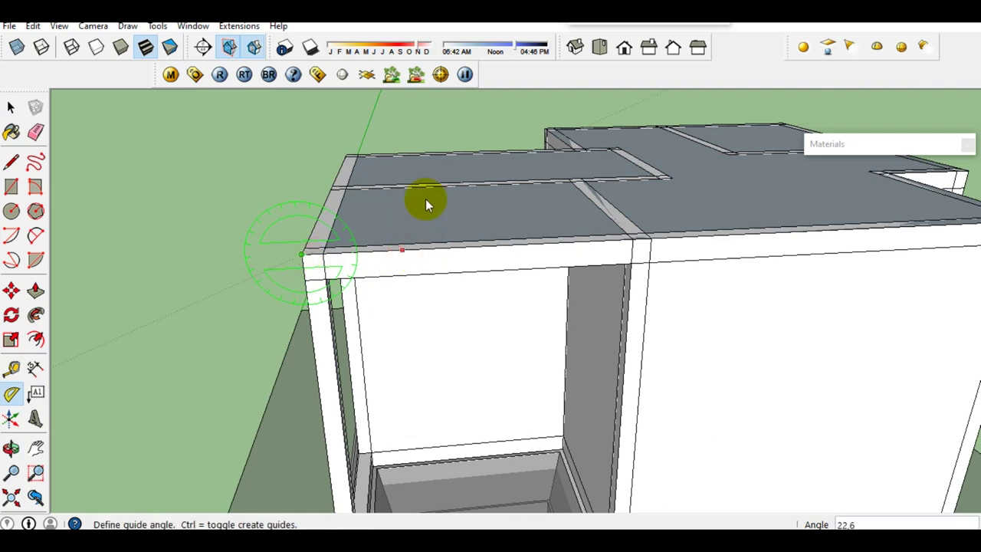
{"action": "key", "text": "space"}
{"action": "scroll", "coordinate": [426, 200], "scroll_direction": "down", "scroll_amount": 2}
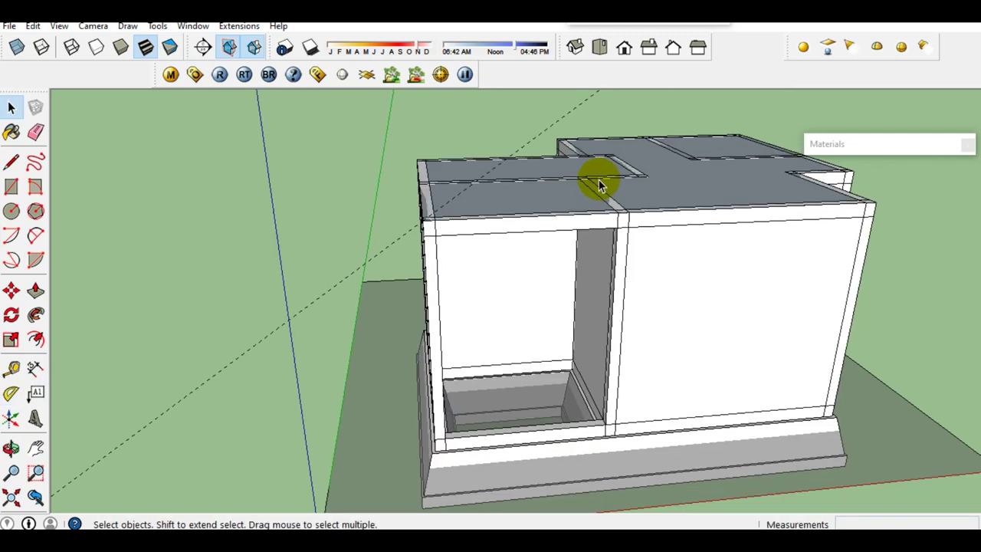
{"action": "middle_click_drag", "start_coordinate": [595, 184], "coordinate": [581, 227], "text": "shift"}
{"action": "scroll", "coordinate": [432, 246], "scroll_direction": "up", "scroll_amount": 3}
{"action": "scroll", "coordinate": [416, 256], "scroll_direction": "up", "scroll_amount": 2}
{"action": "mouse_move", "coordinate": [416, 256]}
{"action": "middle_mouse_down"}
{"action": "mouse_move", "coordinate": [350, 268]}
{"action": "mouse_move", "coordinate": [383, 277]}
{"action": "mouse_move", "coordinate": [394, 267]}
{"action": "middle_mouse_up"}
- Draw a 700 mm line from the roof corner along the angled guide
{"action": "key", "text": "l"}
{"action": "key", "text": "space"}
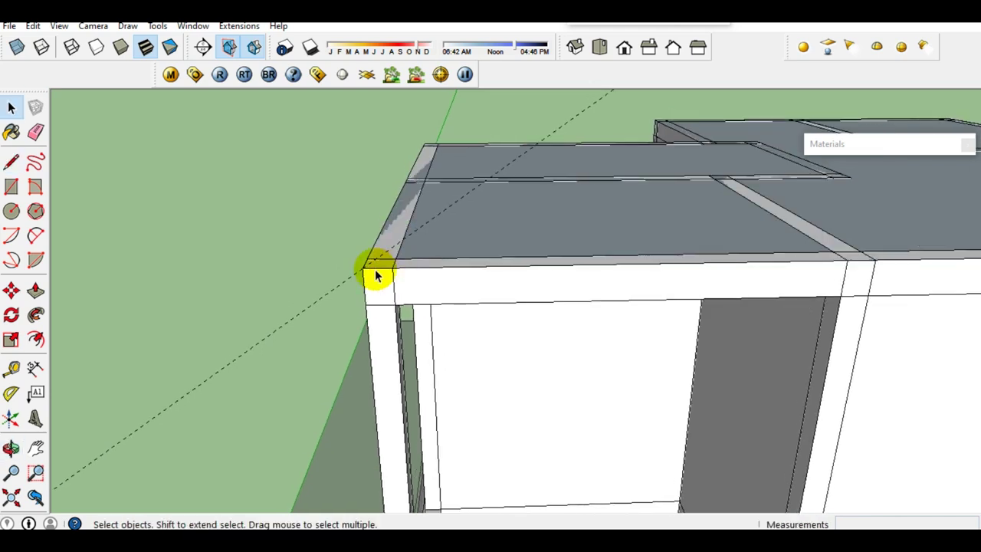
{"action": "key", "text": "l"}
{"action": "scroll", "coordinate": [373, 265], "scroll_direction": "up", "scroll_amount": 2}
{"action": "scroll", "coordinate": [372, 263], "scroll_direction": "up", "scroll_amount": 1}
{"action": "left_click", "coordinate": [373, 263]}
{"action": "middle_click_drag", "start_coordinate": [374, 265], "coordinate": [427, 220]}
{"action": "type", "text": "700"}
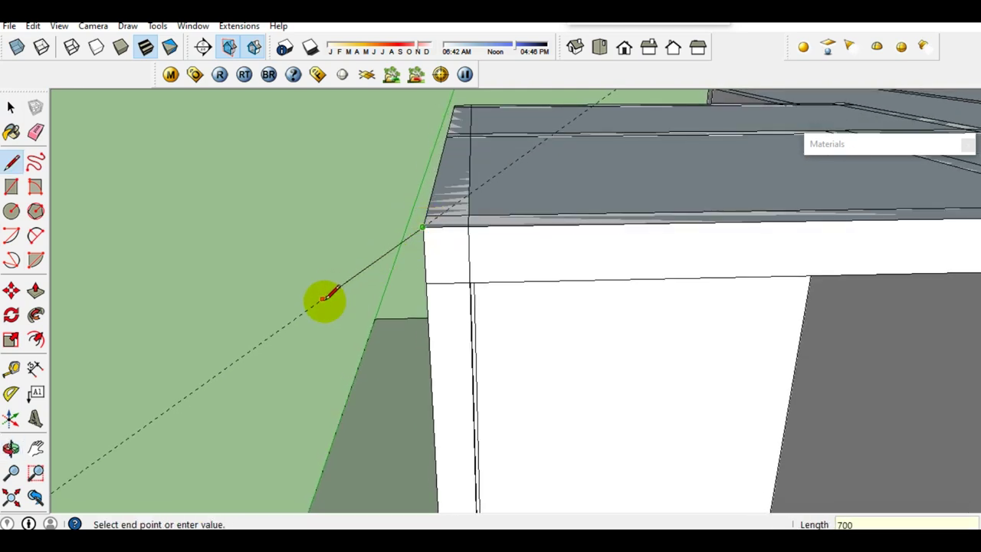
{"action": "key", "text": "Return"}
{"action": "key", "text": "space"}
{"action": "left_click", "coordinate": [324, 301]}
{"action": "middle_click_drag", "start_coordinate": [448, 292], "coordinate": [469, 289]}
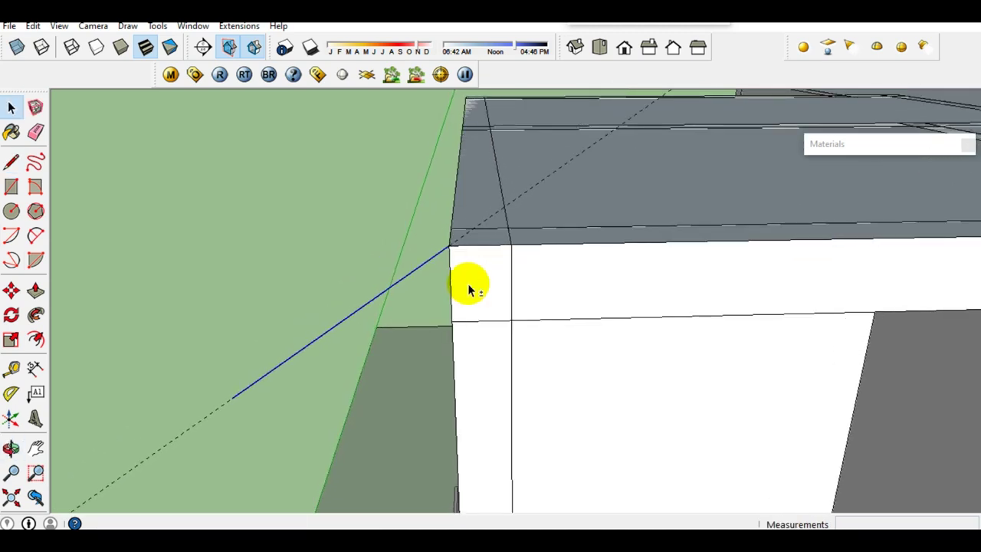
- Copy the 700 mm line 200 mm away with Move and Ctrl
{"action": "key", "text": "m"}
{"action": "scroll", "coordinate": [466, 257], "scroll_direction": "up", "scroll_amount": 1}
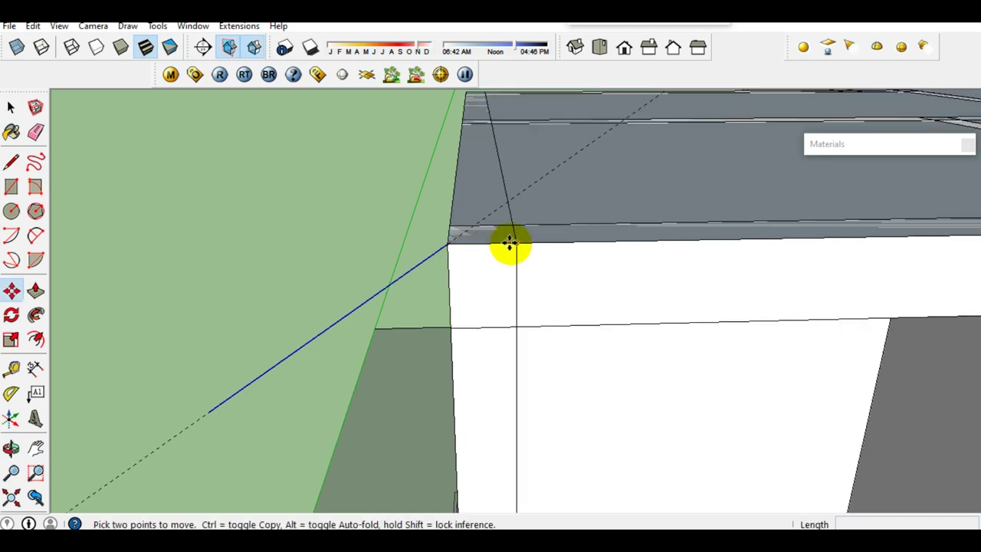
{"action": "scroll", "coordinate": [516, 241], "scroll_direction": "up", "scroll_amount": 1}
{"action": "middle_click_drag", "start_coordinate": [517, 246], "coordinate": [507, 246]}
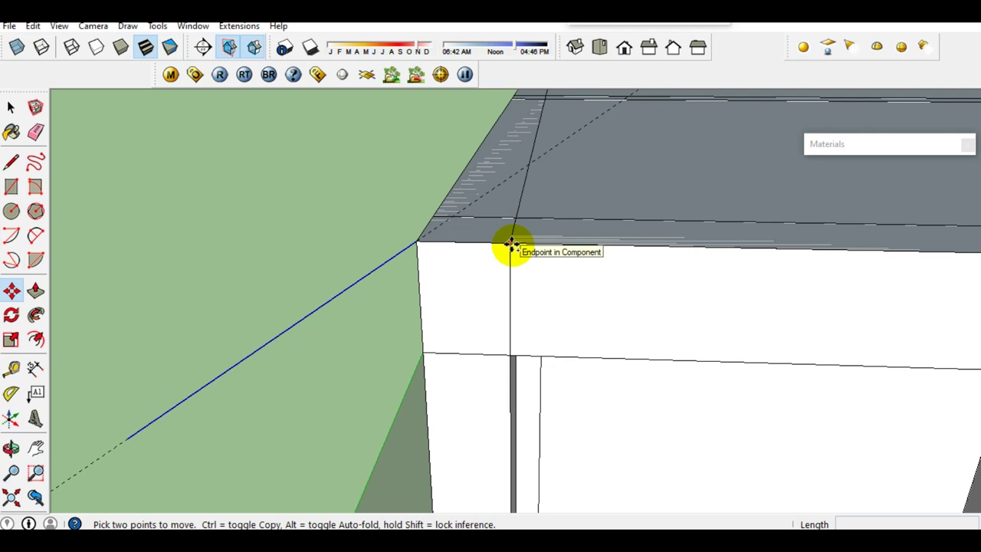
{"action": "key", "text": "ctrl"}
{"action": "left_click", "coordinate": [512, 246]}
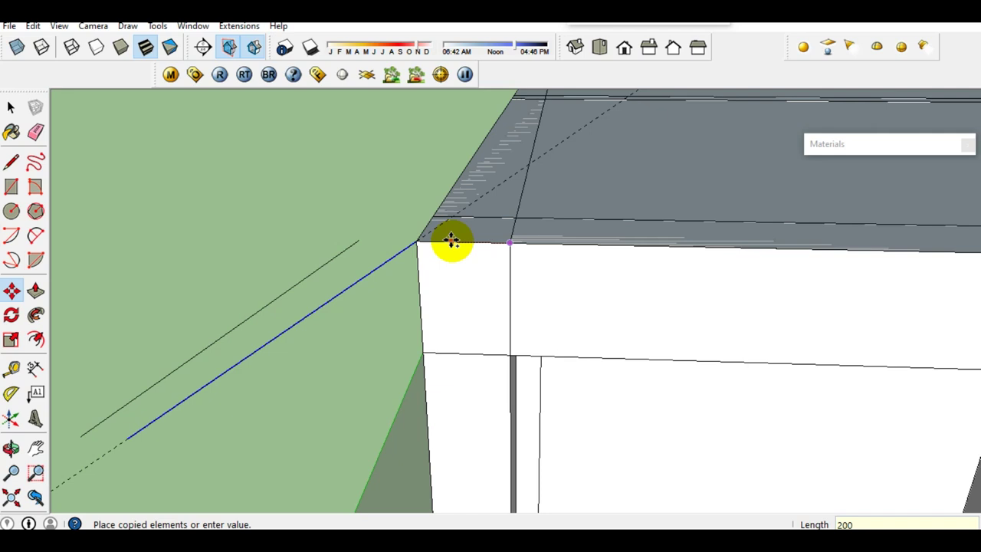
{"action": "key", "text": "Return"}
{"action": "key", "text": "space"}
{"action": "middle_click_drag", "start_coordinate": [462, 250], "coordinate": [609, 202], "text": "shift"}
- Draw a connecting line closing the ends into a thin triangle
{"action": "key", "text": "l"}
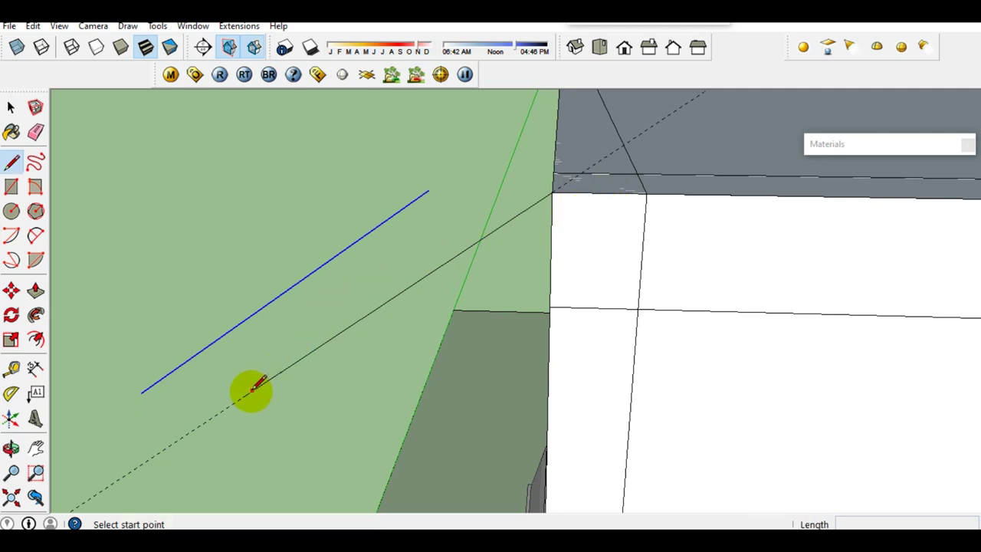
{"action": "left_click", "coordinate": [242, 396]}
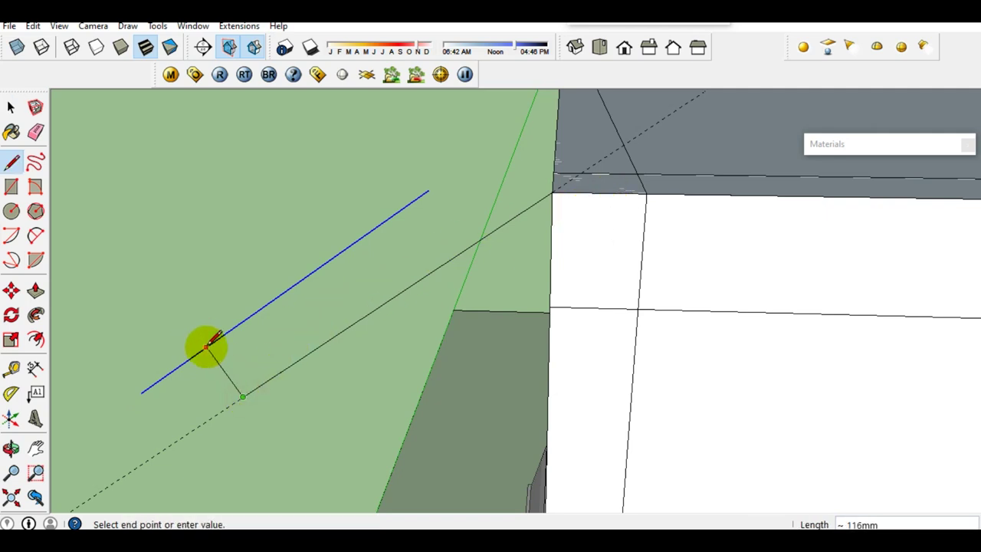
{"action": "middle_click_drag", "start_coordinate": [207, 346], "coordinate": [164, 348]}
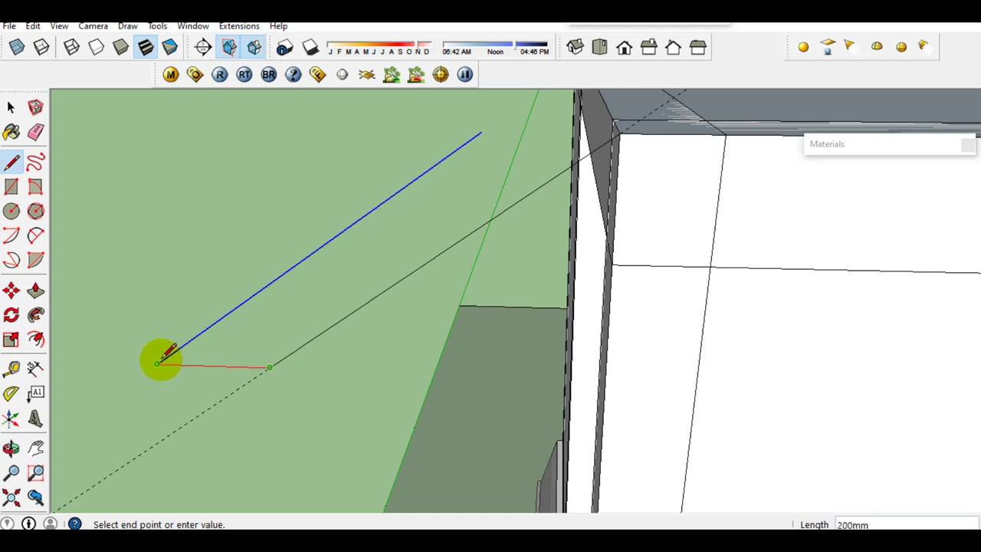
{"action": "key", "text": "space"}
{"action": "middle_click_drag", "start_coordinate": [203, 346], "coordinate": [480, 365]}
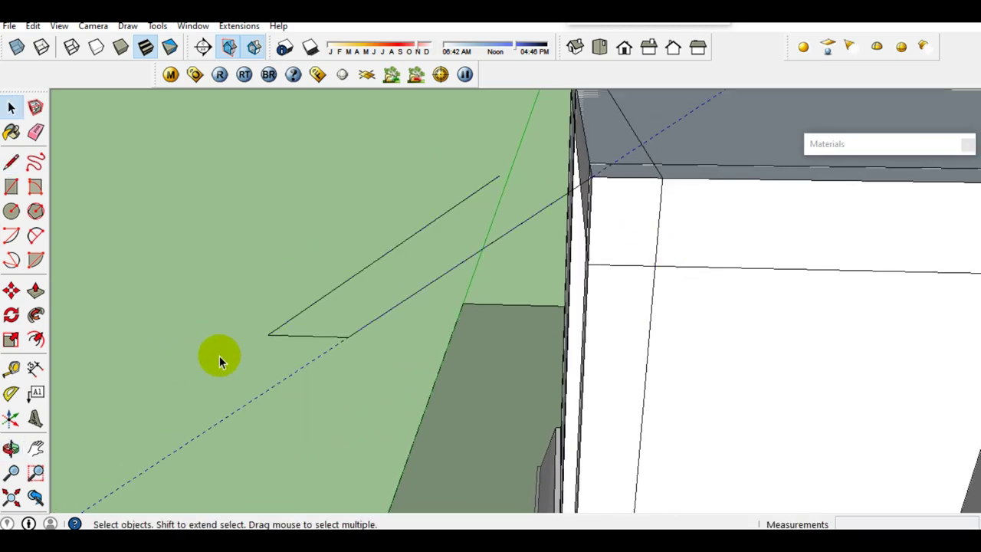
- Move the triangle onto the guide line's endpoint
{"action": "key", "text": "m"}
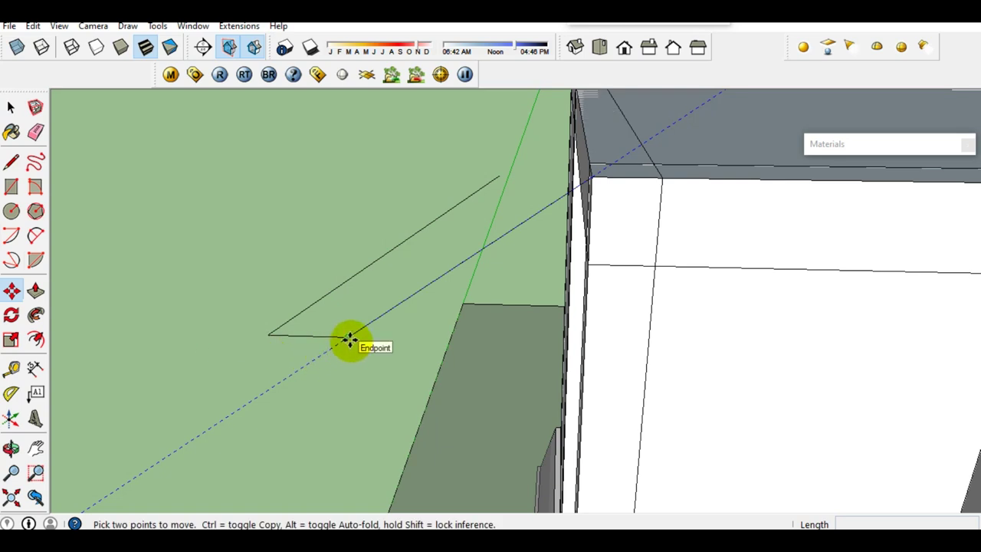
{"action": "left_click", "coordinate": [349, 340]}
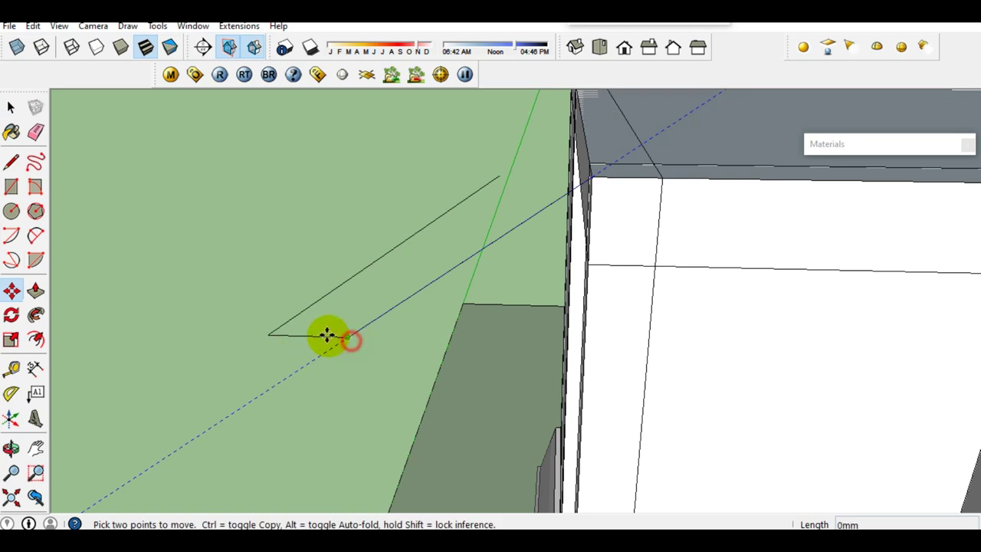
{"action": "left_click", "coordinate": [270, 330]}
{"action": "key", "text": "space"}
{"action": "middle_click_drag", "start_coordinate": [270, 329], "coordinate": [464, 318]}
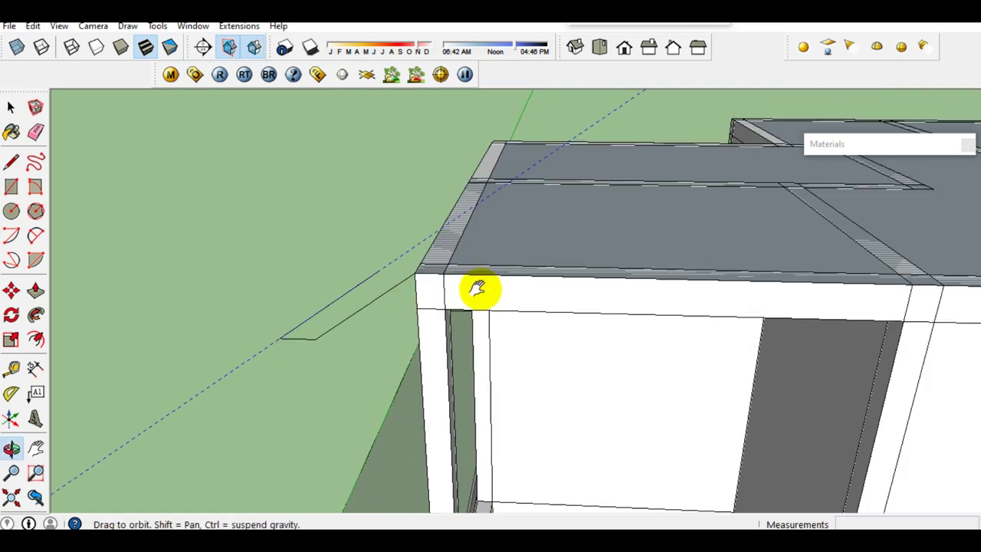
- Draw a vertical line up from the roof edge's midpoint to mark the roof height
{"action": "key", "text": "l"}
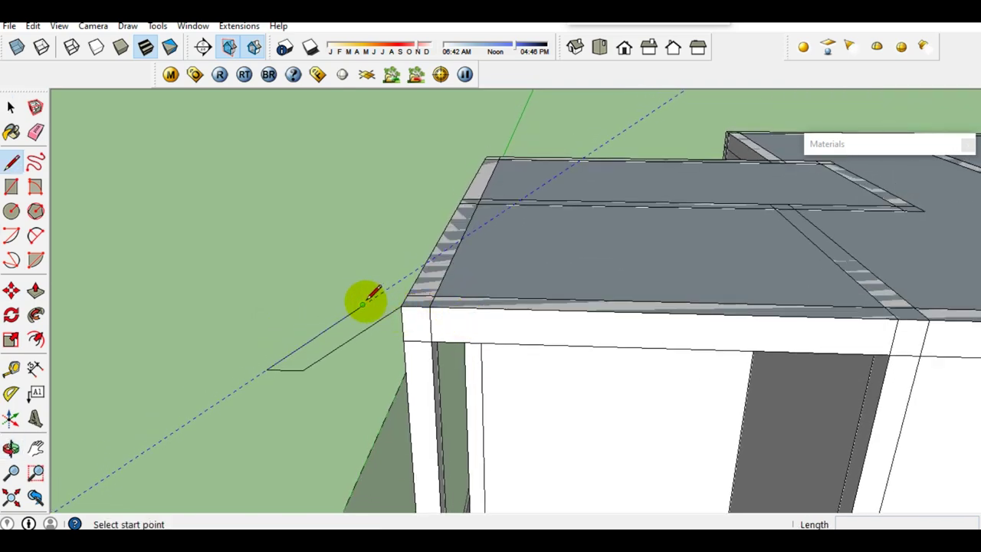
{"action": "left_click", "coordinate": [363, 304]}
{"action": "scroll", "coordinate": [361, 306], "scroll_direction": "down", "scroll_amount": 3}
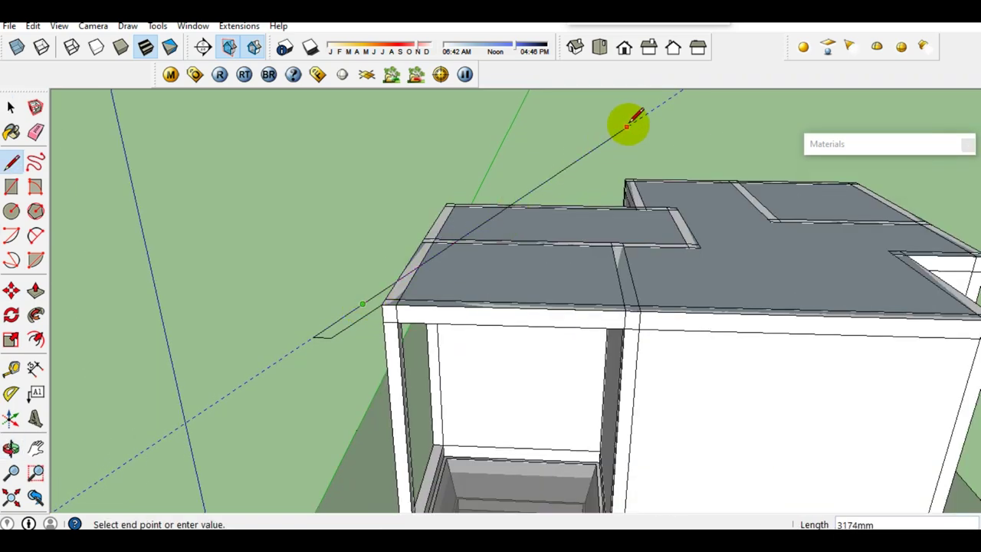
{"action": "key", "text": "space"}
{"action": "middle_click_drag", "start_coordinate": [603, 154], "coordinate": [548, 225]}
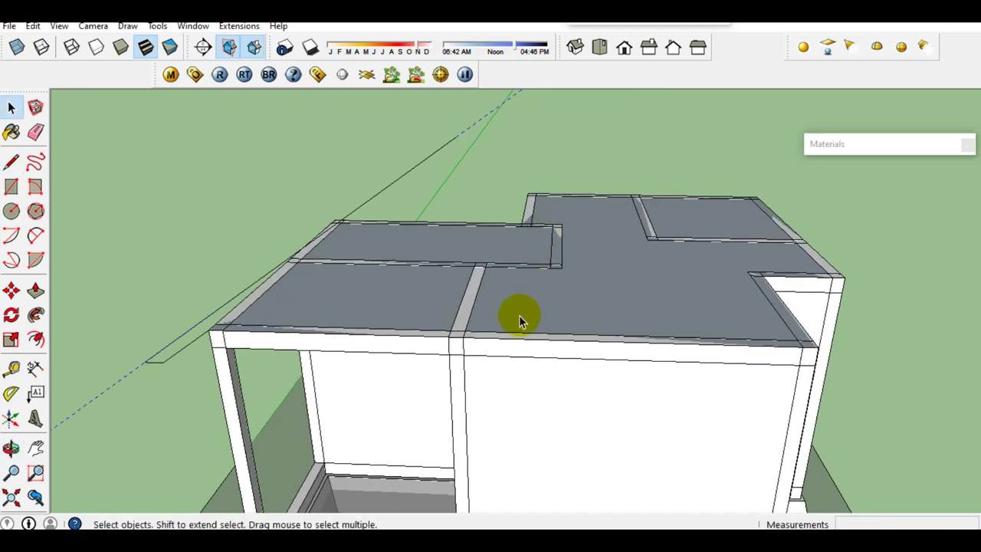
{"action": "key", "text": "l"}
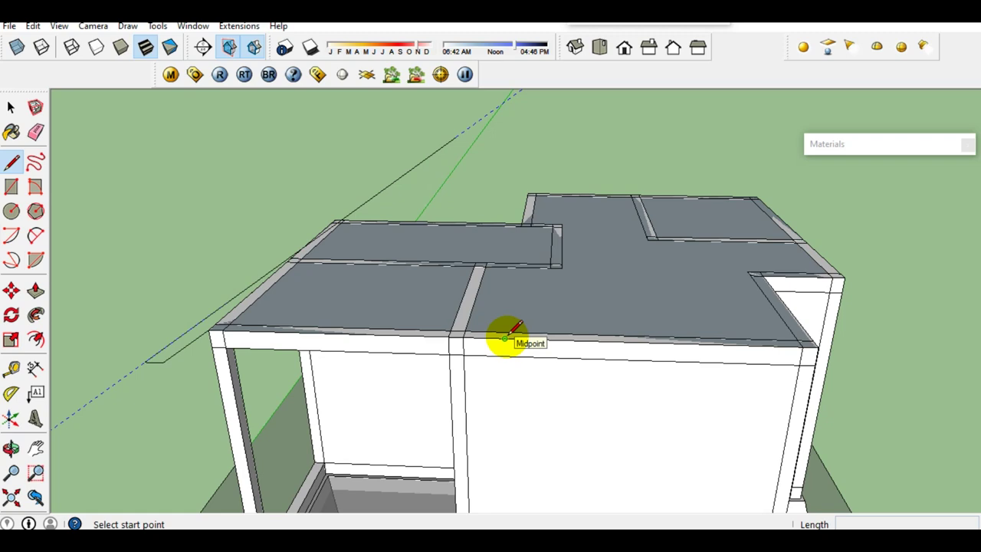
{"action": "scroll", "coordinate": [504, 337], "scroll_direction": "up", "scroll_amount": 2}
{"action": "scroll", "coordinate": [504, 339], "scroll_direction": "down", "scroll_amount": 1}
{"action": "left_click", "coordinate": [504, 340]}
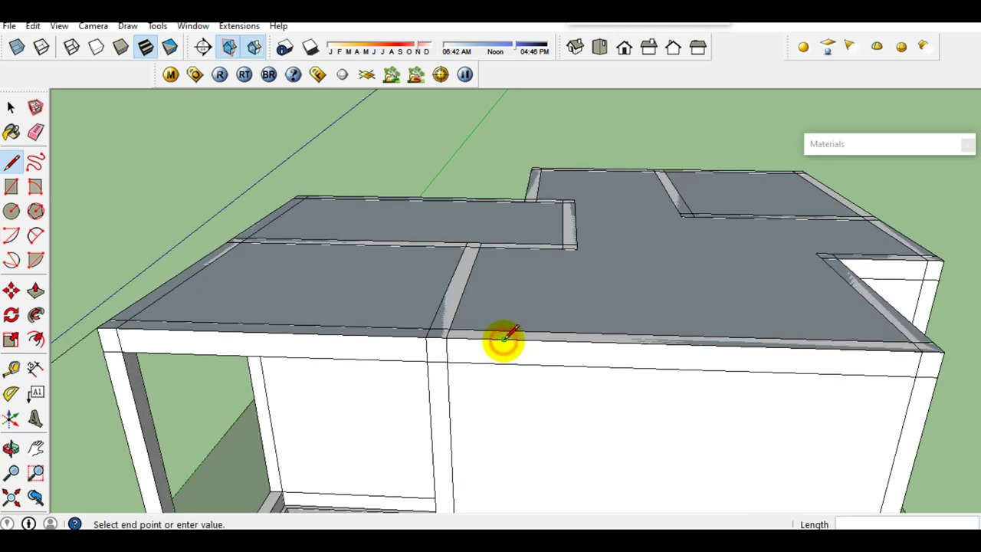
{"action": "scroll", "coordinate": [506, 322], "scroll_direction": "down", "scroll_amount": 3}
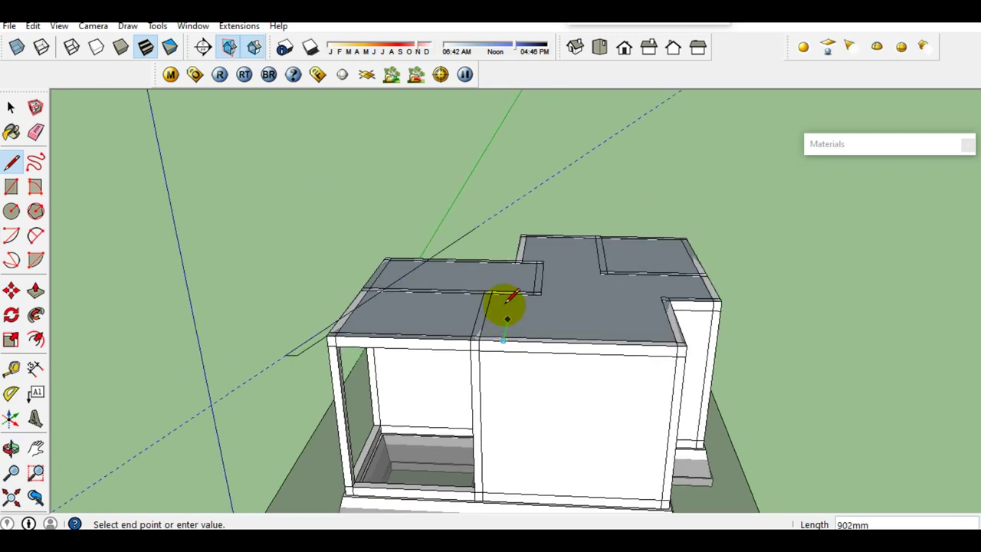
{"action": "left_click", "coordinate": [504, 158]}
{"action": "key", "text": "space"}
{"action": "scroll", "coordinate": [509, 230], "scroll_direction": "up", "scroll_amount": 2}
{"action": "middle_click_drag", "start_coordinate": [528, 256], "coordinate": [534, 269]}
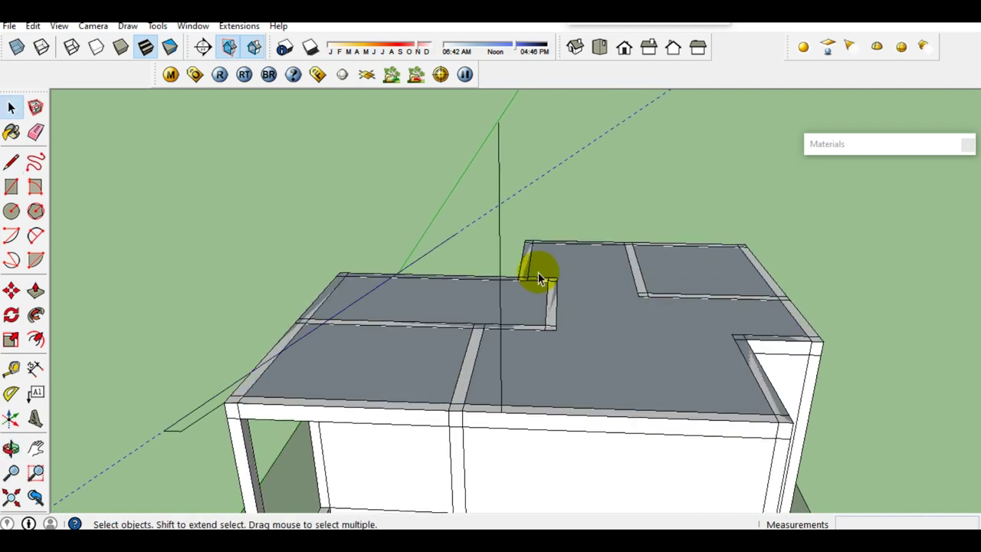
- Add a sloped line from the vertical line's top, closing the triangular gable face
{"action": "key", "text": "l"}
{"action": "left_click", "coordinate": [454, 235]}
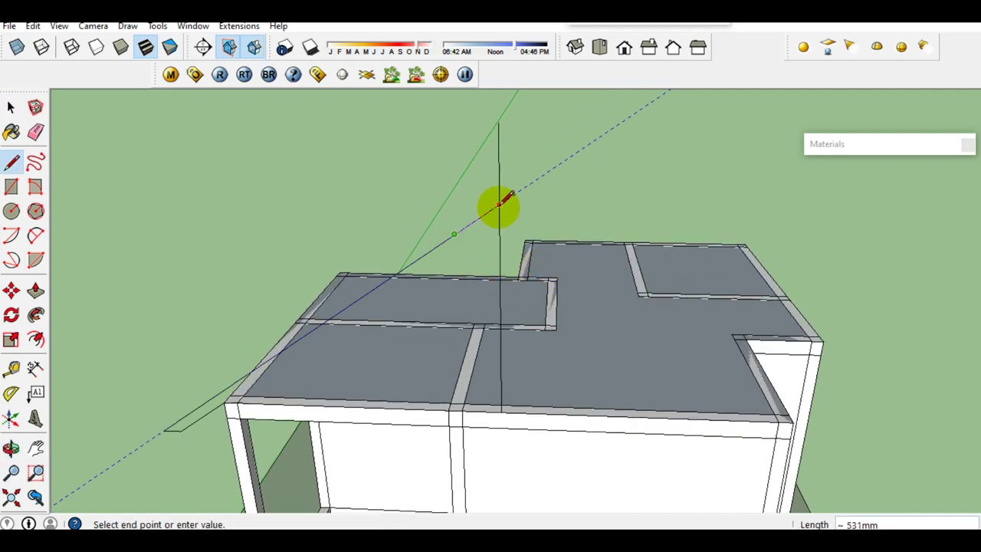
{"action": "left_click", "coordinate": [500, 204]}
{"action": "key", "text": "space"}
{"action": "mouse_move", "coordinate": [449, 269]}
{"action": "middle_mouse_down"}
{"action": "mouse_move", "coordinate": [496, 269]}
{"action": "mouse_move", "coordinate": [384, 178]}
{"action": "mouse_move", "coordinate": [565, 201]}
{"action": "mouse_move", "coordinate": [471, 295]}
{"action": "middle_mouse_up"}
{"action": "scroll", "coordinate": [471, 296], "scroll_direction": "up", "scroll_amount": 3}
{"action": "mouse_move", "coordinate": [325, 296]}
{"action": "middle_mouse_down", "text": "shift"}
{"action": "mouse_move", "coordinate": [479, 220]}
{"action": "mouse_move", "coordinate": [351, 324]}
{"action": "mouse_move", "coordinate": [253, 353]}
{"action": "middle_mouse_up", "text": "shift"}
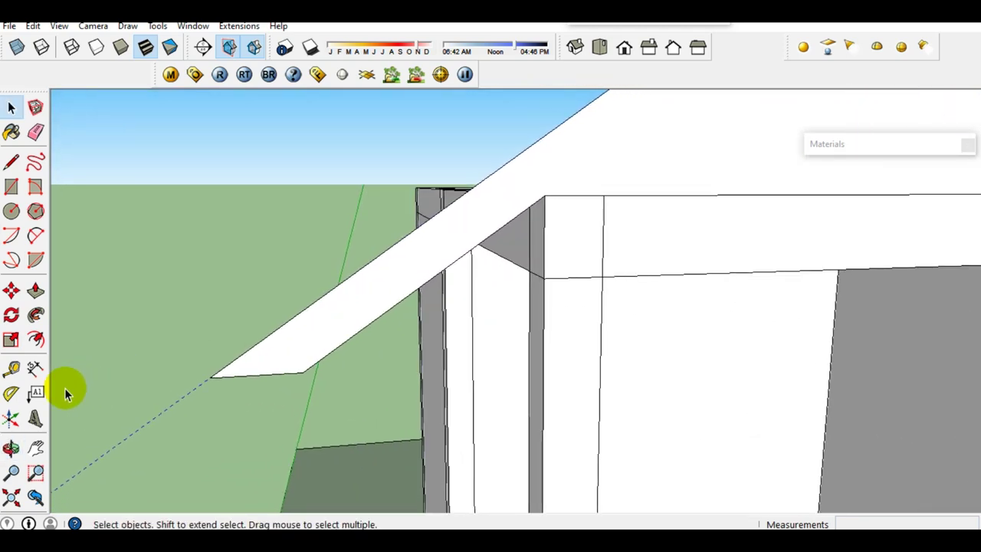
- Place a 90° protractor guide across the sloped roof edge at its corner
{"action": "left_click", "coordinate": [11, 395]}
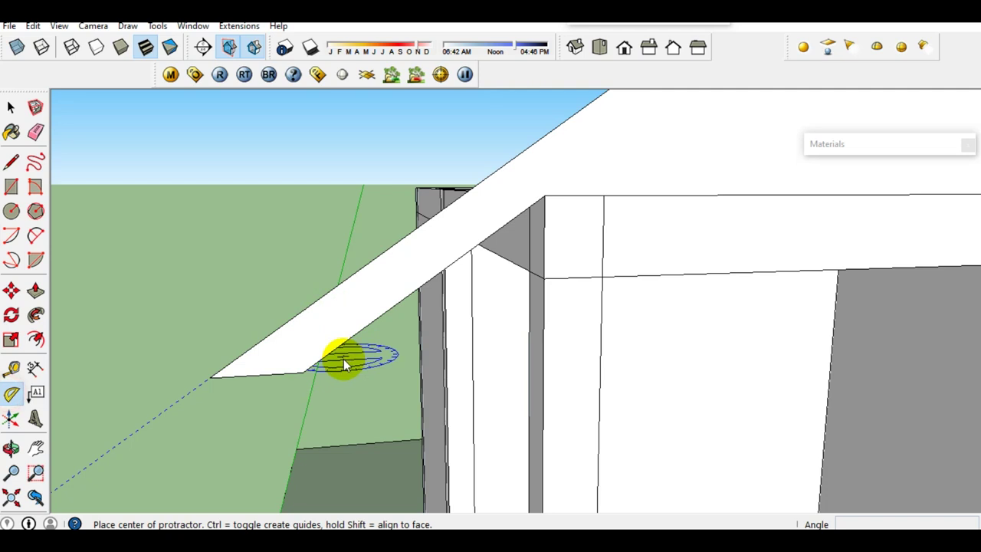
{"action": "left_click", "coordinate": [302, 372]}
{"action": "left_click", "coordinate": [365, 327]}
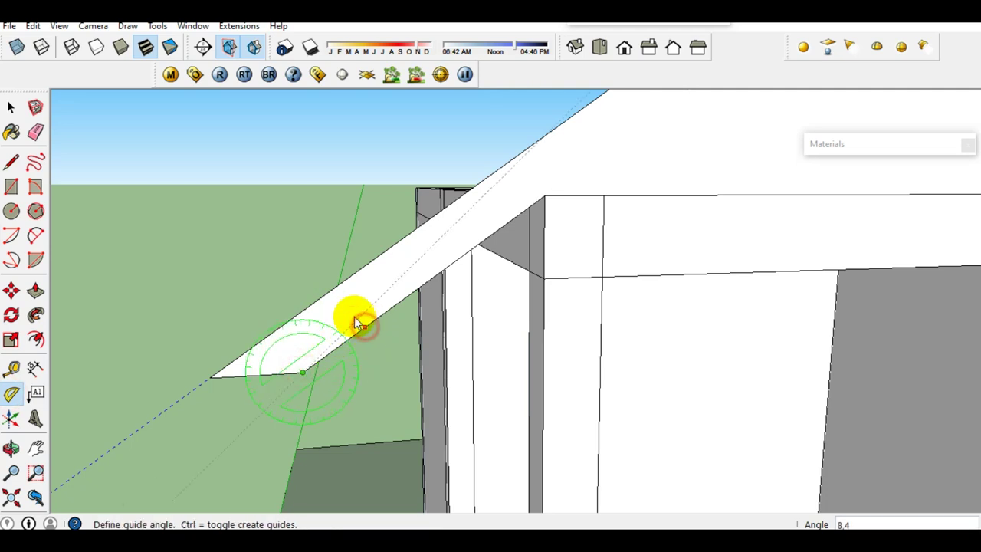
{"action": "left_click", "coordinate": [286, 343]}
{"action": "key", "text": "space"}
- Draw a cut line along the guide and erase the overhanging roof tip
{"action": "key", "text": "l"}
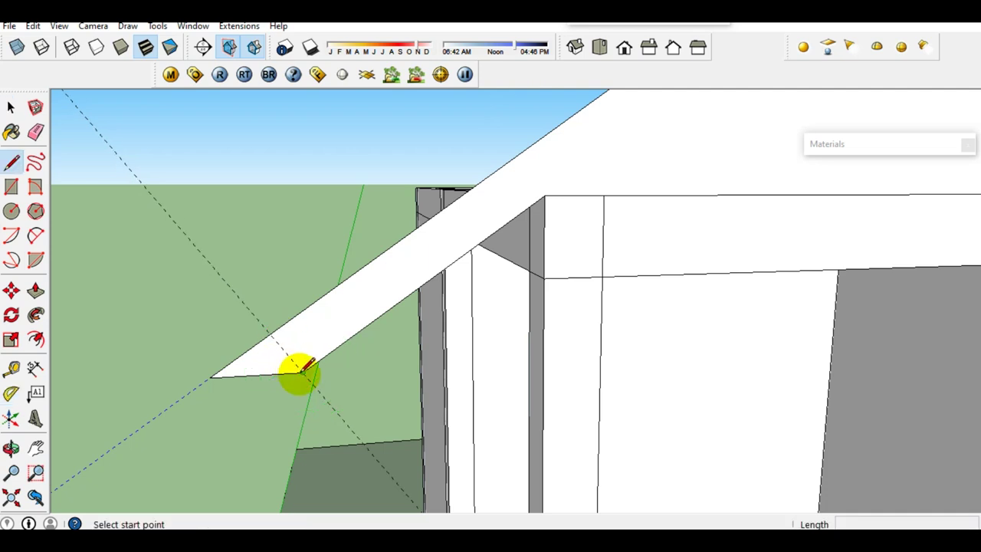
{"action": "left_click", "coordinate": [301, 373]}
{"action": "left_click", "coordinate": [272, 334]}
{"action": "key", "text": "space"}
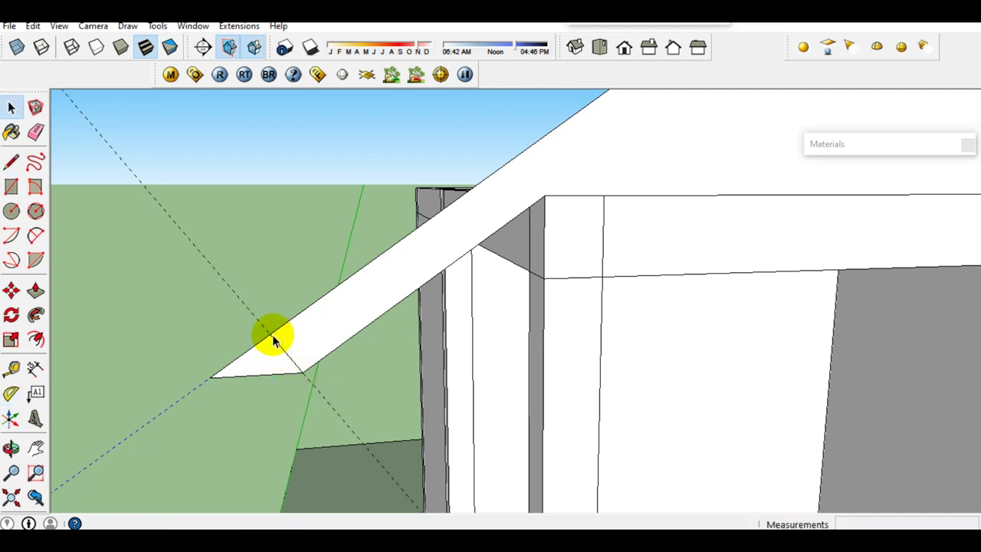
{"action": "key", "text": "e"}
{"action": "left_click", "coordinate": [213, 374]}
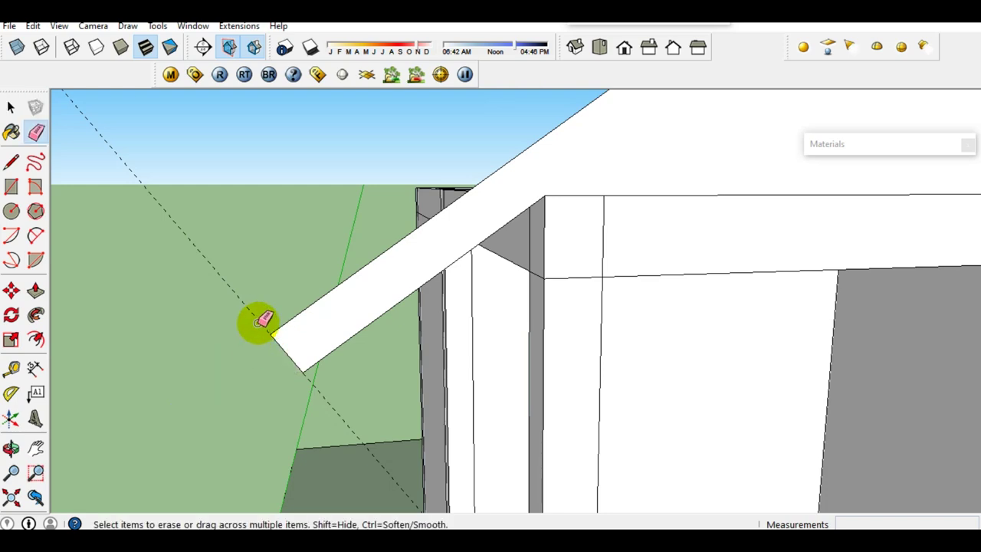
{"action": "key", "text": "space"}
{"action": "scroll", "coordinate": [261, 320], "scroll_direction": "down", "scroll_amount": 3}
{"action": "mouse_move", "coordinate": [256, 339]}
{"action": "middle_mouse_down"}
{"action": "mouse_move", "coordinate": [422, 304]}
{"action": "mouse_move", "coordinate": [511, 394]}
{"action": "mouse_move", "coordinate": [506, 257]}
{"action": "mouse_move", "coordinate": [431, 258]}
{"action": "middle_mouse_up"}
{"action": "key", "text": "e"}
{"action": "key", "text": "space"}
- Sweep the triangular profile around the slab's top-face outline with Follow Me
{"action": "left_click", "coordinate": [565, 340]}
{"action": "middle_click_drag", "start_coordinate": [565, 339], "coordinate": [399, 361]}
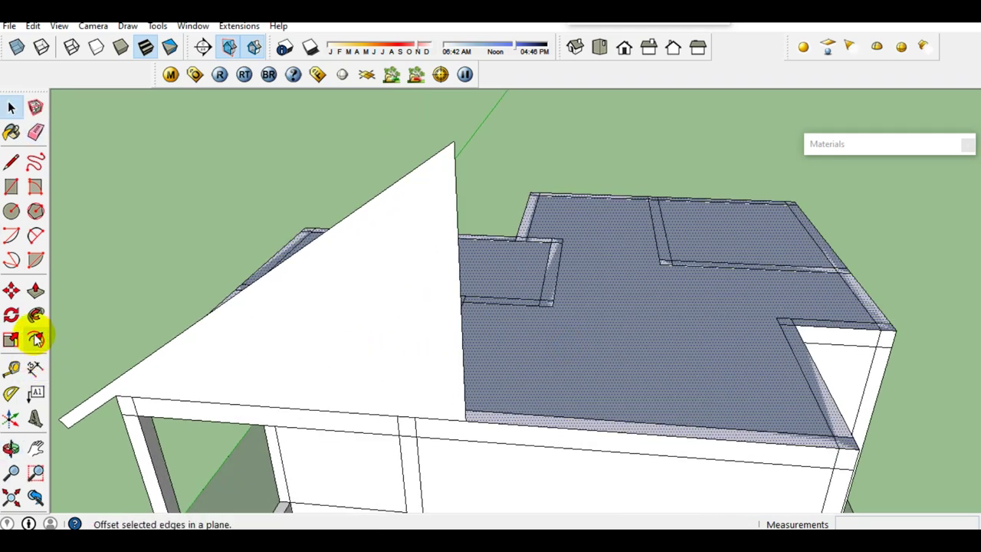
{"action": "left_click", "coordinate": [35, 314]}
{"action": "left_click", "coordinate": [422, 324]}
{"action": "scroll", "coordinate": [421, 325], "scroll_direction": "down", "scroll_amount": 3}
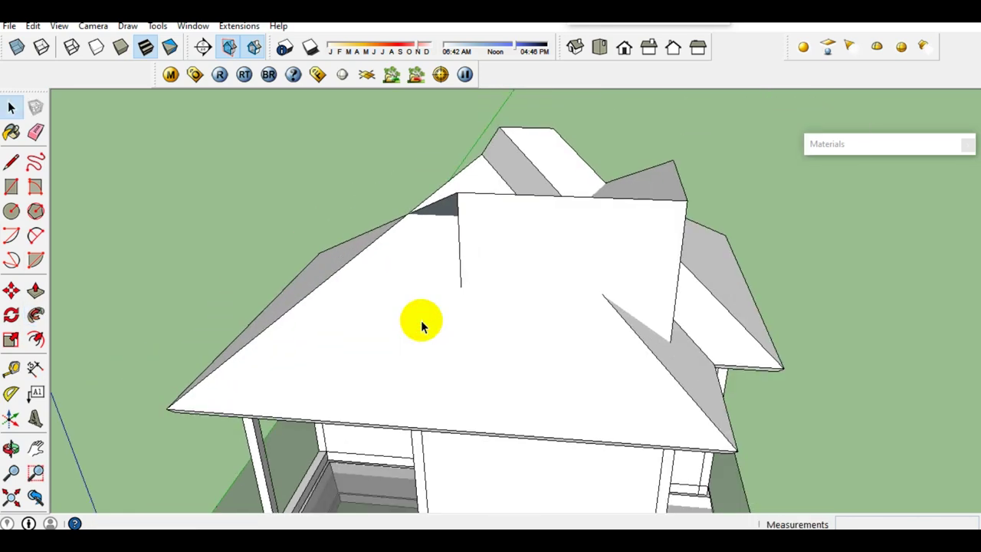
{"action": "mouse_move", "coordinate": [422, 324]}
{"action": "middle_mouse_down"}
{"action": "mouse_move", "coordinate": [683, 344]}
{"action": "mouse_move", "coordinate": [687, 390]}
{"action": "mouse_move", "coordinate": [544, 307]}
{"action": "middle_mouse_up"}
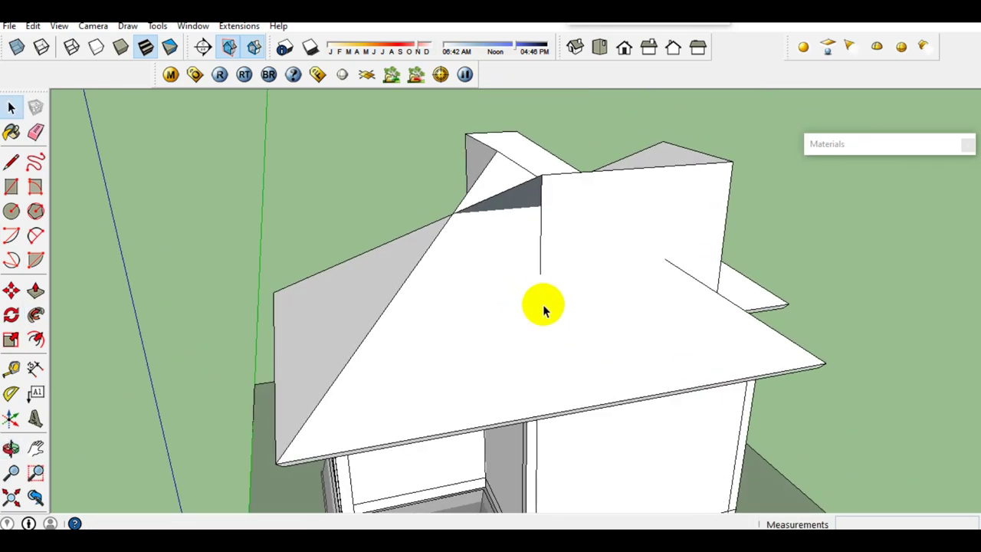
- Select the whole roof mass and intersect it with the model
{"action": "triple_click", "coordinate": [543, 305]}
{"action": "right_click", "coordinate": [543, 305]}
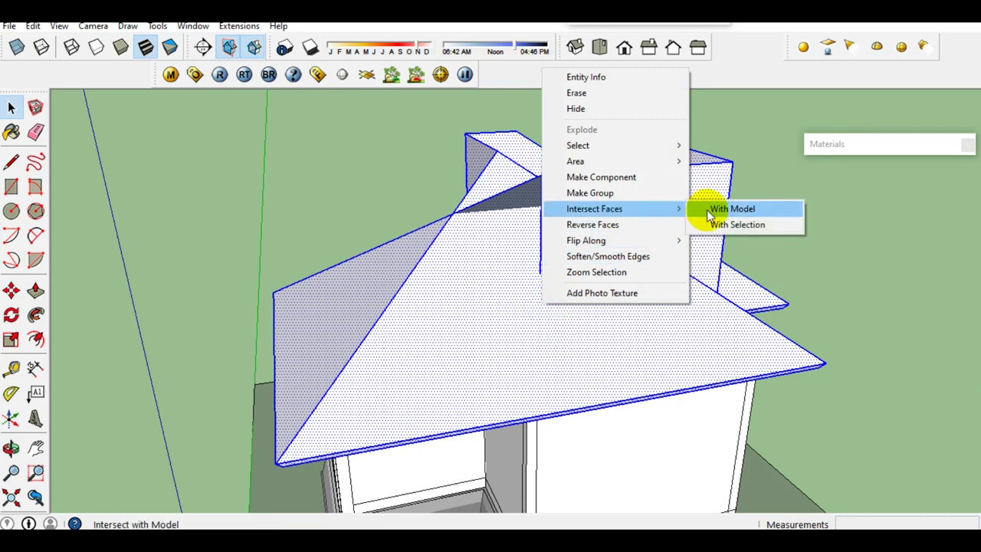
{"action": "left_click", "coordinate": [710, 210]}
{"action": "mouse_move", "coordinate": [710, 214]}
{"action": "middle_mouse_down"}
{"action": "mouse_move", "coordinate": [591, 291]}
{"action": "mouse_move", "coordinate": [576, 421]}
{"action": "mouse_move", "coordinate": [517, 357]}
{"action": "middle_mouse_up"}
- Erase the stray intersection edges and grey faces left beneath the roof eaves
{"action": "key", "text": "e"}
{"action": "left_click", "coordinate": [528, 360]}
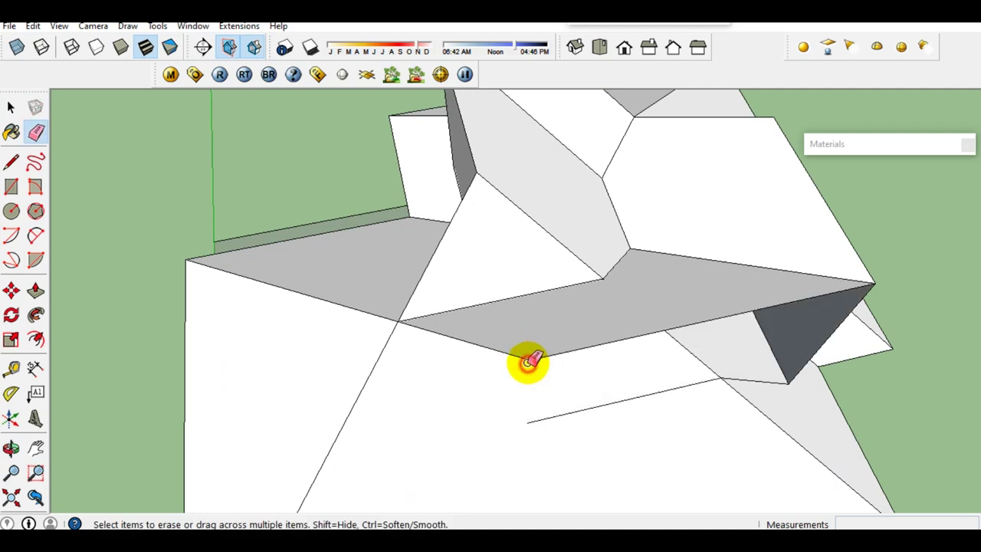
{"action": "left_click", "coordinate": [528, 361]}
{"action": "left_click", "coordinate": [460, 340]}
{"action": "left_click", "coordinate": [567, 351]}
{"action": "left_click", "coordinate": [542, 417]}
{"action": "mouse_move", "coordinate": [591, 412]}
{"action": "middle_mouse_down"}
{"action": "mouse_move", "coordinate": [559, 407]}
{"action": "mouse_move", "coordinate": [625, 402]}
{"action": "mouse_move", "coordinate": [514, 445]}
{"action": "mouse_move", "coordinate": [519, 365]}
{"action": "middle_mouse_up"}
{"action": "left_click", "coordinate": [524, 426]}
{"action": "left_click", "coordinate": [525, 434]}
{"action": "left_click_drag", "start_coordinate": [498, 429], "coordinate": [506, 438]}
{"action": "left_click", "coordinate": [528, 457]}
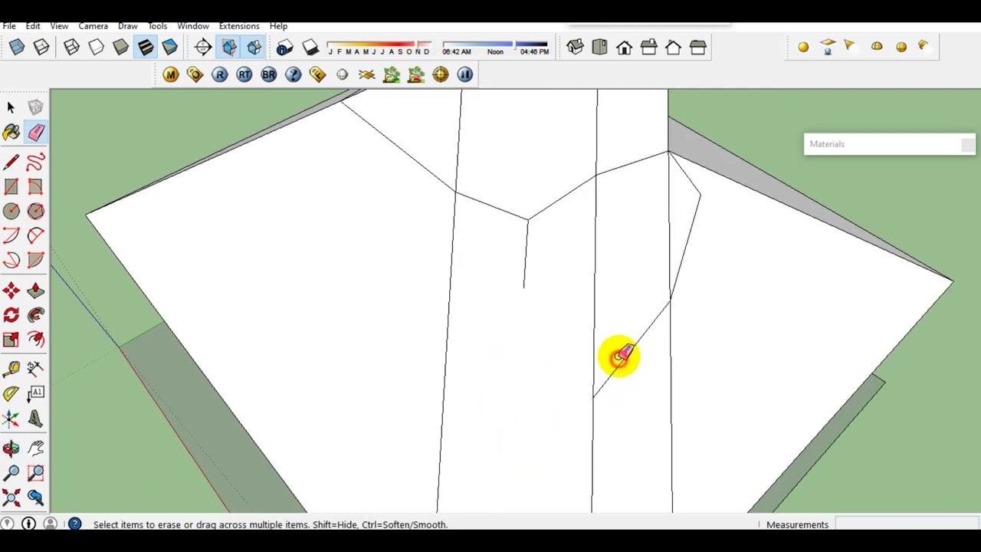
{"action": "left_click", "coordinate": [642, 335]}
- Erase the extra edges on the roof slopes, apex and valley so the roof faces merge
{"action": "mouse_move", "coordinate": [642, 335]}
{"action": "middle_mouse_down"}
{"action": "mouse_move", "coordinate": [631, 378]}
{"action": "mouse_move", "coordinate": [650, 309]}
{"action": "middle_mouse_up"}
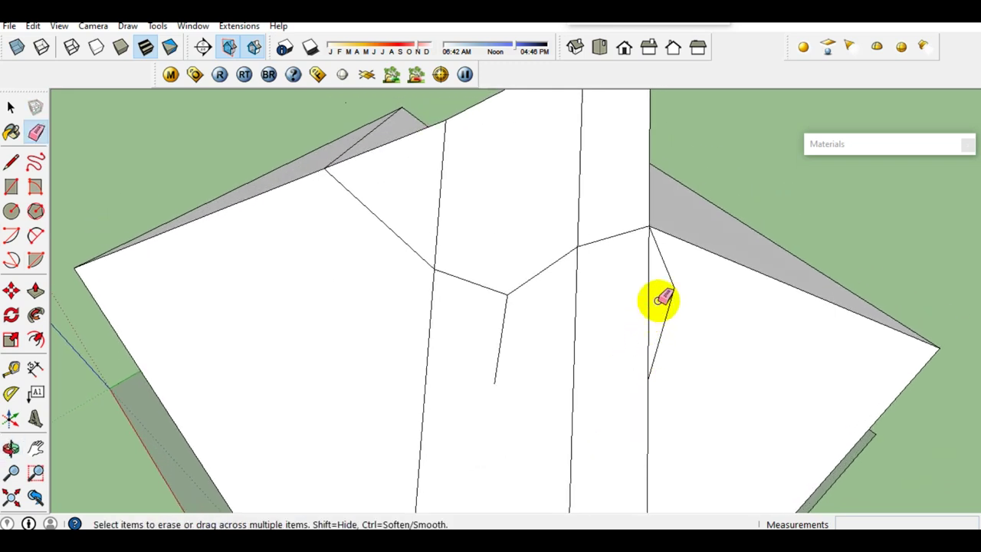
{"action": "left_click", "coordinate": [660, 249]}
{"action": "mouse_move", "coordinate": [663, 314]}
{"action": "middle_mouse_down"}
{"action": "mouse_move", "coordinate": [544, 309]}
{"action": "mouse_move", "coordinate": [636, 311]}
{"action": "mouse_move", "coordinate": [624, 351]}
{"action": "mouse_move", "coordinate": [558, 228]}
{"action": "middle_mouse_up"}
{"action": "scroll", "coordinate": [637, 307], "scroll_direction": "down", "scroll_amount": 2}
{"action": "scroll", "coordinate": [558, 229], "scroll_direction": "up", "scroll_amount": 1}
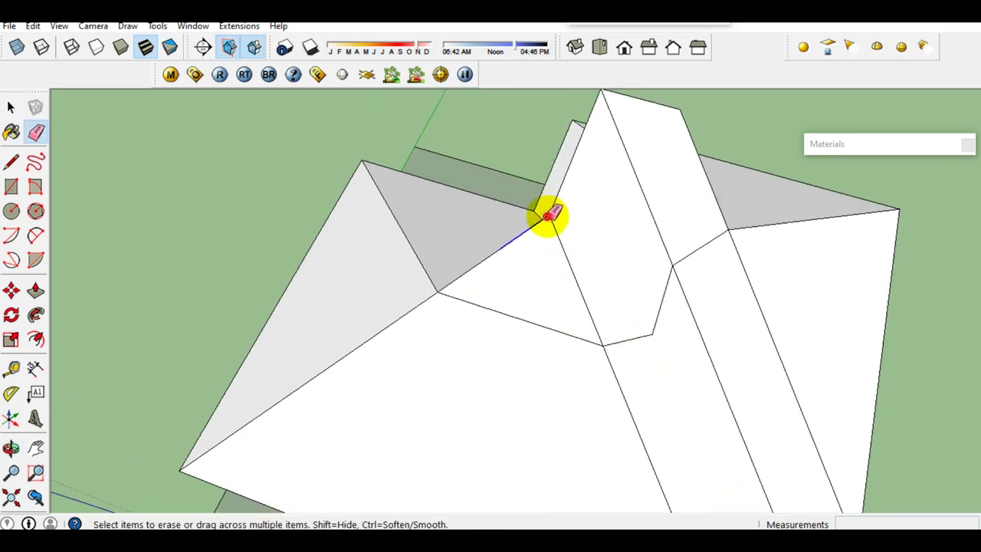
{"action": "left_click", "coordinate": [546, 217]}
{"action": "left_click", "coordinate": [550, 216]}
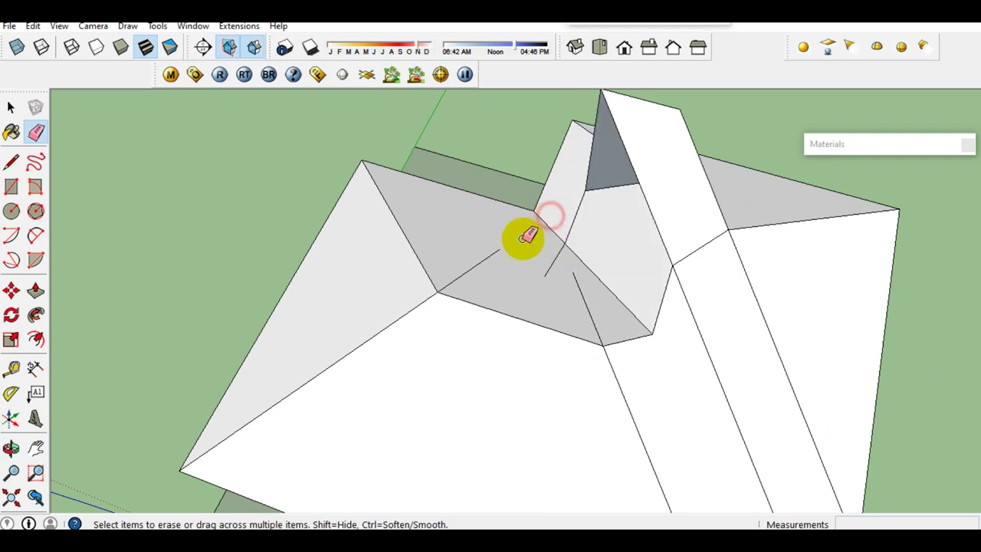
{"action": "left_click", "coordinate": [482, 262]}
{"action": "left_click", "coordinate": [548, 268]}
{"action": "left_click", "coordinate": [586, 303]}
{"action": "mouse_move", "coordinate": [586, 303]}
{"action": "middle_mouse_down"}
{"action": "mouse_move", "coordinate": [613, 269]}
{"action": "mouse_move", "coordinate": [598, 315]}
{"action": "mouse_move", "coordinate": [611, 274]}
{"action": "middle_mouse_up"}
{"action": "left_click_drag", "start_coordinate": [613, 270], "coordinate": [598, 346]}
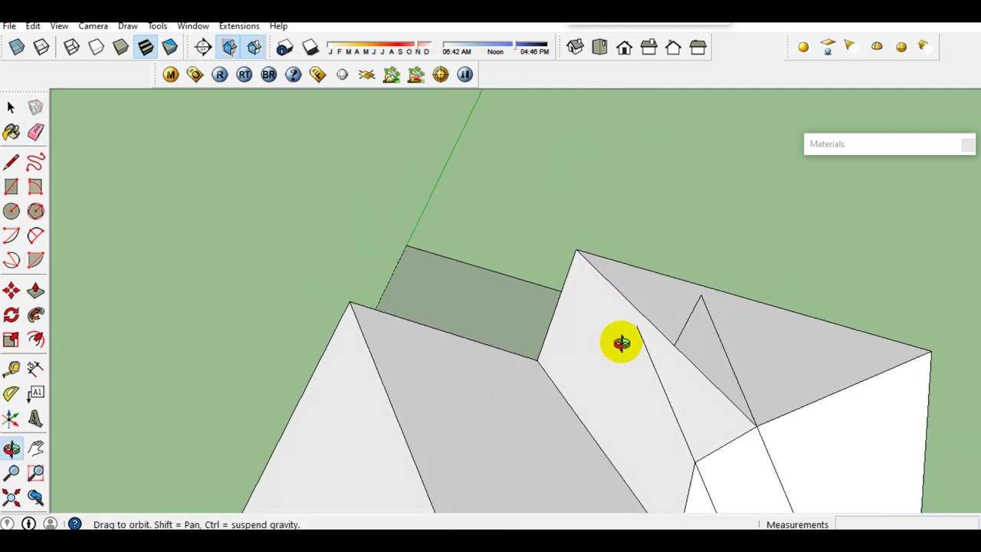
{"action": "middle_click_drag", "start_coordinate": [620, 345], "coordinate": [769, 318]}
{"action": "left_click", "coordinate": [738, 317]}
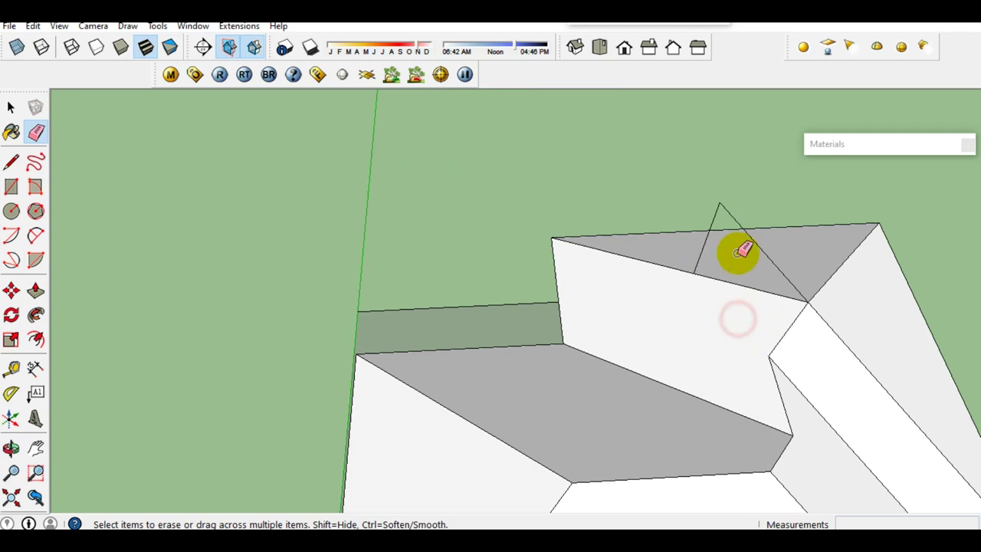
{"action": "scroll", "coordinate": [719, 203], "scroll_direction": "up", "scroll_amount": 2}
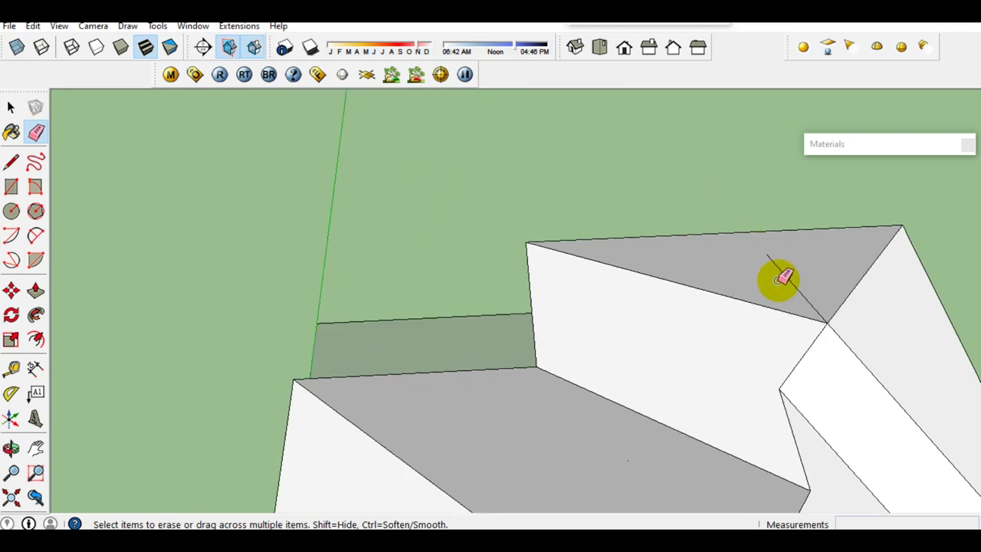
{"action": "mouse_move", "coordinate": [794, 274]}
{"action": "middle_mouse_down"}
{"action": "mouse_move", "coordinate": [755, 320]}
{"action": "mouse_move", "coordinate": [434, 288]}
{"action": "mouse_move", "coordinate": [729, 241]}
{"action": "mouse_move", "coordinate": [626, 278]}
{"action": "mouse_move", "coordinate": [766, 217]}
{"action": "mouse_move", "coordinate": [775, 265]}
{"action": "mouse_move", "coordinate": [758, 323]}
{"action": "middle_mouse_up"}
{"action": "scroll", "coordinate": [657, 158], "scroll_direction": "down", "scroll_amount": 3}
{"action": "key", "text": "space"}
- Orbit around the house to inspect the cleaned-up hipped roof
{"action": "scroll", "coordinate": [698, 310], "scroll_direction": "up", "scroll_amount": 3}
{"action": "mouse_move", "coordinate": [698, 311]}
{"action": "middle_mouse_down"}
{"action": "mouse_move", "coordinate": [392, 326]}
{"action": "mouse_move", "coordinate": [409, 348]}
{"action": "mouse_move", "coordinate": [750, 367]}
{"action": "middle_mouse_up"}
{"action": "mouse_move", "coordinate": [627, 374]}
{"action": "middle_mouse_down"}
{"action": "mouse_move", "coordinate": [576, 362]}
{"action": "mouse_move", "coordinate": [756, 346]}
{"action": "mouse_move", "coordinate": [766, 357]}
{"action": "mouse_move", "coordinate": [440, 365]}
{"action": "middle_mouse_up"}
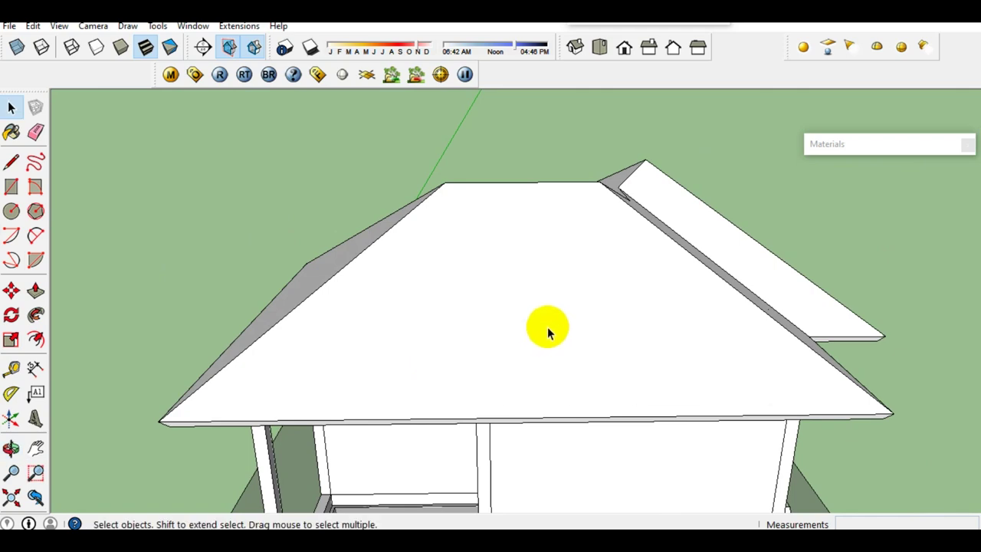
{"action": "mouse_move", "coordinate": [558, 319]}
{"action": "middle_mouse_down"}
{"action": "mouse_move", "coordinate": [462, 309]}
{"action": "mouse_move", "coordinate": [477, 292]}
{"action": "middle_mouse_up"}
{"action": "right_click", "coordinate": [479, 296]}
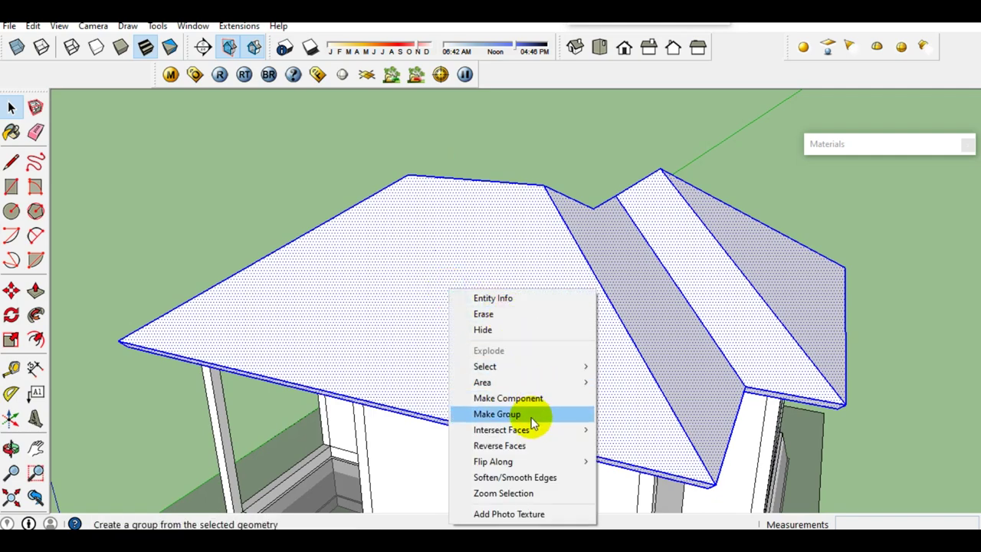
- Make the selected white roof geometry into one group
{"action": "left_click", "coordinate": [532, 420]}
{"action": "mouse_move", "coordinate": [574, 390]}
{"action": "middle_mouse_down"}
{"action": "mouse_move", "coordinate": [403, 361]}
{"action": "mouse_move", "coordinate": [201, 381]}
{"action": "mouse_move", "coordinate": [519, 322]}
{"action": "mouse_move", "coordinate": [256, 339]}
{"action": "mouse_move", "coordinate": [785, 338]}
{"action": "mouse_move", "coordinate": [910, 258]}
{"action": "mouse_move", "coordinate": [915, 300]}
{"action": "mouse_move", "coordinate": [773, 331]}
{"action": "mouse_move", "coordinate": [596, 284]}
{"action": "mouse_move", "coordinate": [723, 214]}
{"action": "mouse_move", "coordinate": [850, 208]}
{"action": "mouse_move", "coordinate": [704, 371]}
{"action": "mouse_move", "coordinate": [560, 206]}
{"action": "mouse_move", "coordinate": [596, 207]}
{"action": "mouse_move", "coordinate": [598, 317]}
{"action": "mouse_move", "coordinate": [641, 326]}
{"action": "mouse_move", "coordinate": [490, 344]}
{"action": "mouse_move", "coordinate": [587, 333]}
{"action": "mouse_move", "coordinate": [569, 340]}
{"action": "mouse_move", "coordinate": [520, 218]}
{"action": "middle_mouse_up"}
{"action": "scroll", "coordinate": [784, 334], "scroll_direction": "down", "scroll_amount": 3}
{"action": "scroll", "coordinate": [588, 333], "scroll_direction": "down", "scroll_amount": 2}
- Add a section plane on the house wall and move it through the front columns
{"action": "left_click", "coordinate": [605, 305]}
{"action": "mouse_move", "coordinate": [605, 305]}
{"action": "middle_mouse_down"}
{"action": "mouse_move", "coordinate": [602, 350]}
{"action": "mouse_move", "coordinate": [526, 464]}
{"action": "middle_mouse_up"}
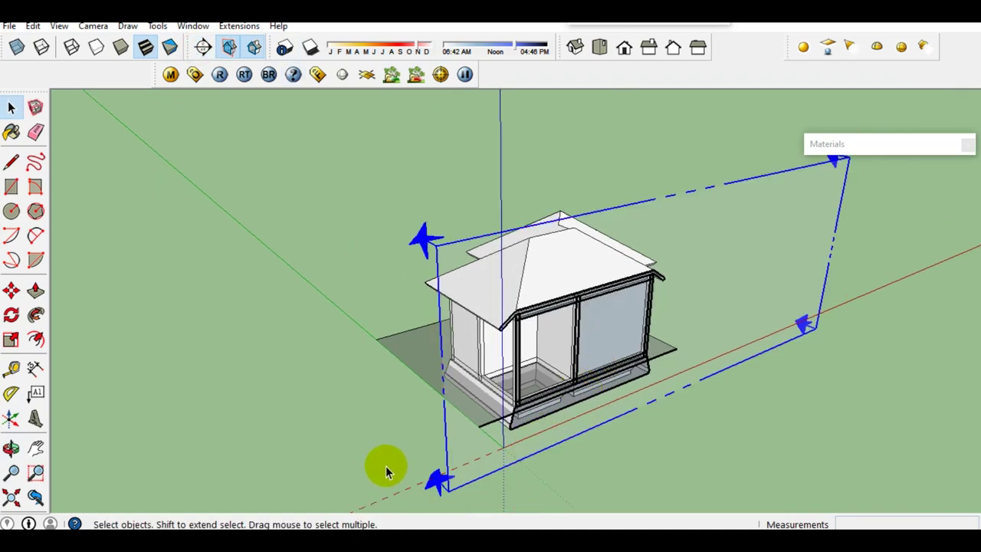
{"action": "key", "text": "m"}
{"action": "mouse_move", "coordinate": [449, 464]}
{"action": "middle_mouse_down"}
{"action": "mouse_move", "coordinate": [494, 448]}
{"action": "mouse_move", "coordinate": [449, 416]}
{"action": "mouse_move", "coordinate": [471, 439]}
{"action": "middle_mouse_up"}
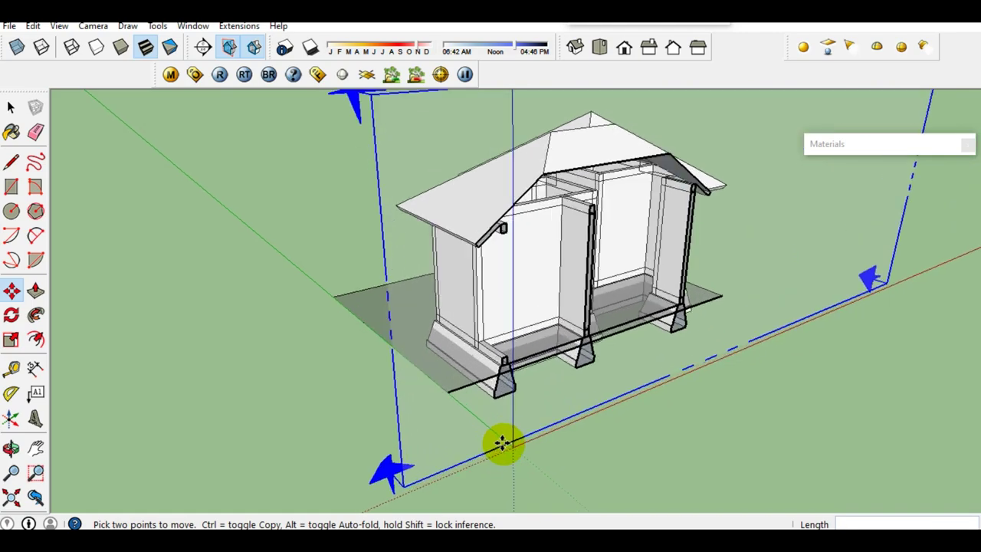
- Orbit around the sectioned house to inspect the column footings and roof
{"action": "scroll", "coordinate": [547, 358], "scroll_direction": "up", "scroll_amount": 5}
{"action": "mouse_move", "coordinate": [547, 361]}
{"action": "middle_mouse_down"}
{"action": "mouse_move", "coordinate": [368, 345]}
{"action": "mouse_move", "coordinate": [541, 367]}
{"action": "middle_mouse_up"}
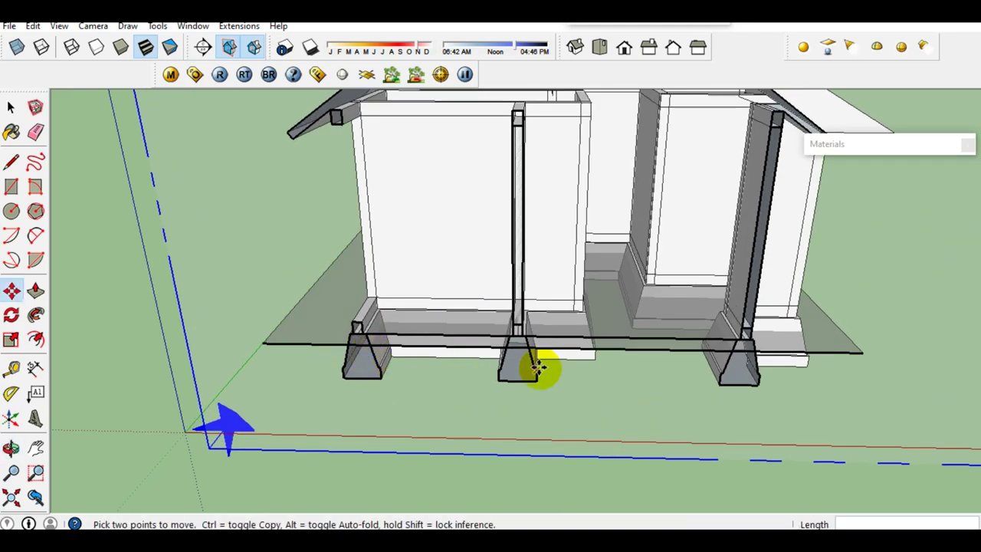
{"action": "mouse_move", "coordinate": [768, 372]}
{"action": "middle_mouse_down"}
{"action": "mouse_move", "coordinate": [602, 340]}
{"action": "mouse_move", "coordinate": [696, 376]}
{"action": "mouse_move", "coordinate": [692, 298]}
{"action": "mouse_move", "coordinate": [705, 245]}
{"action": "mouse_move", "coordinate": [817, 241]}
{"action": "mouse_move", "coordinate": [677, 245]}
{"action": "mouse_move", "coordinate": [565, 279]}
{"action": "middle_mouse_up"}
{"action": "scroll", "coordinate": [720, 368], "scroll_direction": "up", "scroll_amount": 3}
{"action": "scroll", "coordinate": [690, 367], "scroll_direction": "down", "scroll_amount": 1}
{"action": "scroll", "coordinate": [690, 366], "scroll_direction": "down", "scroll_amount": 3}
{"action": "scroll", "coordinate": [705, 245], "scroll_direction": "up", "scroll_amount": 3}
{"action": "scroll", "coordinate": [678, 245], "scroll_direction": "down", "scroll_amount": 3}
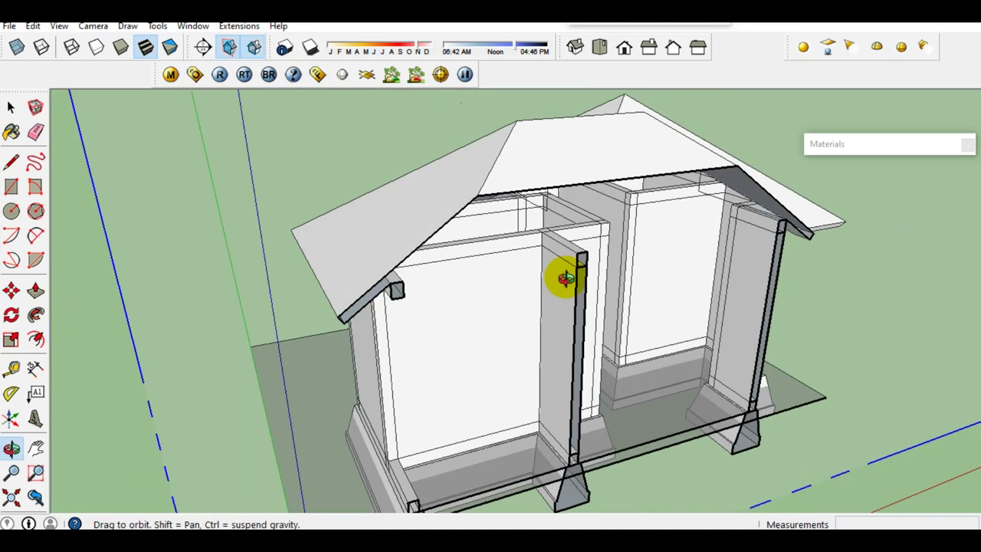
{"action": "scroll", "coordinate": [460, 291], "scroll_direction": "down", "scroll_amount": 3}
{"action": "middle_click_drag", "start_coordinate": [460, 292], "coordinate": [713, 338]}
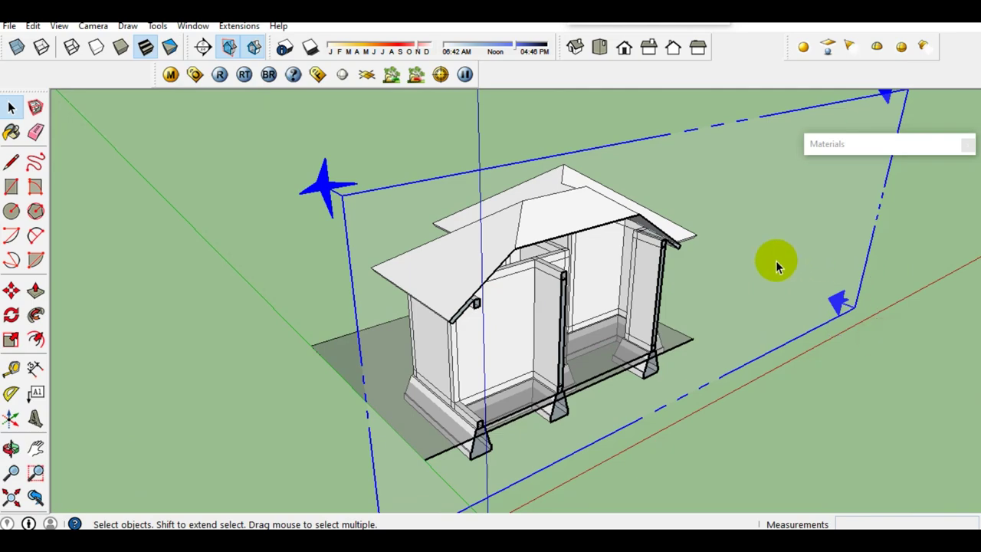
{"action": "middle_click_drag", "start_coordinate": [772, 267], "coordinate": [639, 328]}
{"action": "scroll", "coordinate": [640, 329], "scroll_direction": "up", "scroll_amount": 3}
{"action": "scroll", "coordinate": [504, 304], "scroll_direction": "up", "scroll_amount": 2}
{"action": "mouse_move", "coordinate": [504, 304]}
{"action": "middle_mouse_down"}
{"action": "mouse_move", "coordinate": [723, 256]}
{"action": "mouse_move", "coordinate": [762, 366]}
{"action": "middle_mouse_up"}
{"action": "scroll", "coordinate": [723, 256], "scroll_direction": "down", "scroll_amount": 2}
{"action": "scroll", "coordinate": [620, 278], "scroll_direction": "up", "scroll_amount": 3}
{"action": "mouse_move", "coordinate": [620, 278]}
{"action": "middle_mouse_down"}
{"action": "mouse_move", "coordinate": [750, 306]}
{"action": "mouse_move", "coordinate": [823, 394]}
{"action": "mouse_move", "coordinate": [543, 351]}
{"action": "mouse_move", "coordinate": [600, 254]}
{"action": "mouse_move", "coordinate": [434, 247]}
{"action": "middle_mouse_up"}
{"action": "middle_click_drag", "start_coordinate": [594, 239], "coordinate": [375, 239]}
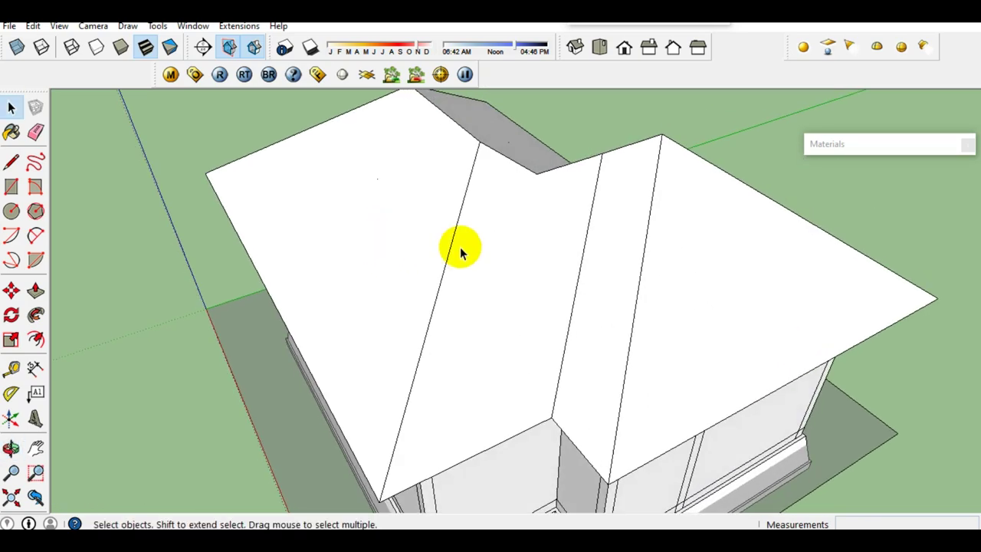
{"action": "mouse_move", "coordinate": [573, 259]}
{"action": "middle_mouse_down"}
{"action": "mouse_move", "coordinate": [431, 197]}
{"action": "mouse_move", "coordinate": [534, 256]}
{"action": "mouse_move", "coordinate": [479, 258]}
{"action": "mouse_move", "coordinate": [361, 220]}
{"action": "mouse_move", "coordinate": [519, 317]}
{"action": "mouse_move", "coordinate": [525, 346]}
{"action": "mouse_move", "coordinate": [512, 403]}
{"action": "mouse_move", "coordinate": [392, 353]}
{"action": "mouse_move", "coordinate": [438, 296]}
{"action": "mouse_move", "coordinate": [715, 261]}
{"action": "mouse_move", "coordinate": [756, 321]}
{"action": "mouse_move", "coordinate": [696, 339]}
{"action": "mouse_move", "coordinate": [362, 320]}
{"action": "middle_mouse_up"}
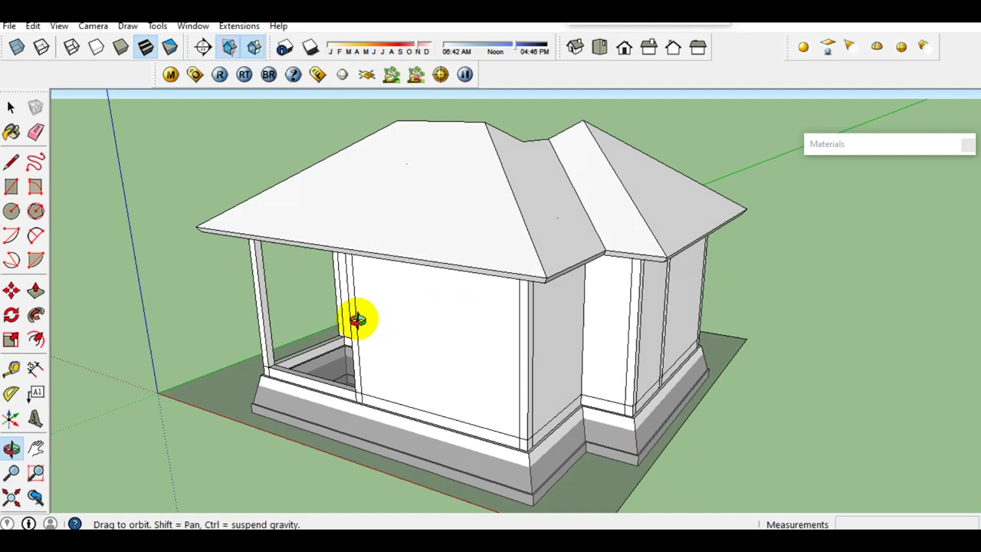
{"action": "mouse_move", "coordinate": [357, 320]}
{"action": "middle_mouse_down"}
{"action": "mouse_move", "coordinate": [714, 311]}
{"action": "mouse_move", "coordinate": [719, 330]}
{"action": "middle_mouse_up"}
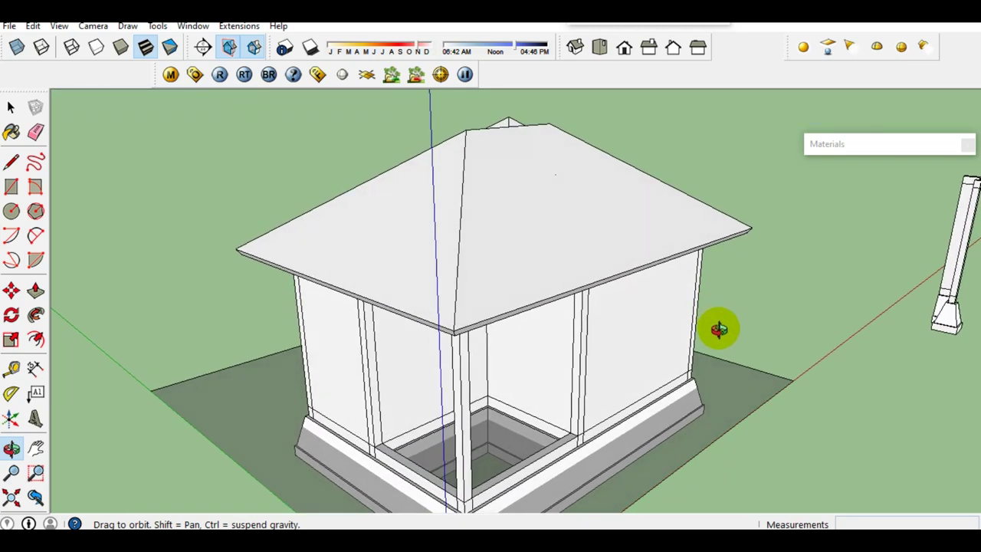